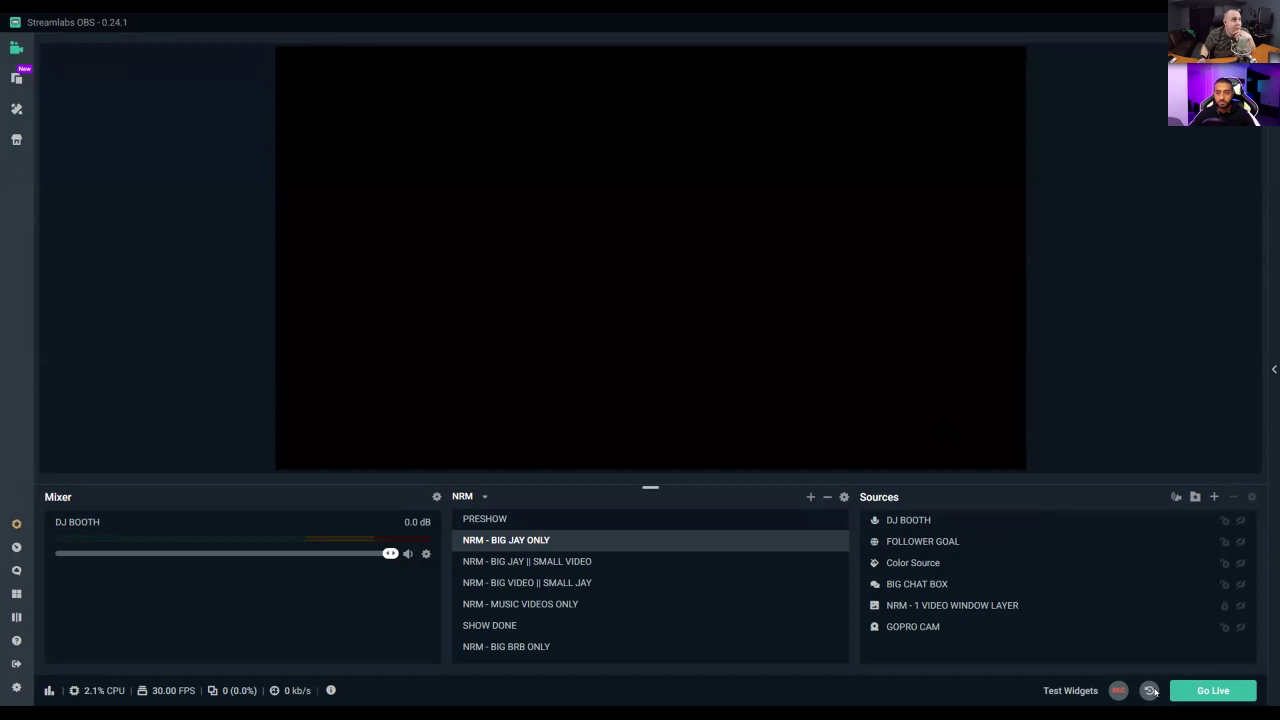
# Step: Make the NRM - 1 VIDEO WINDOW LAYER and GOPRO CAM sources visible in the NRM - BIG JAY ONLY scene
pyautogui.click(1240, 605)
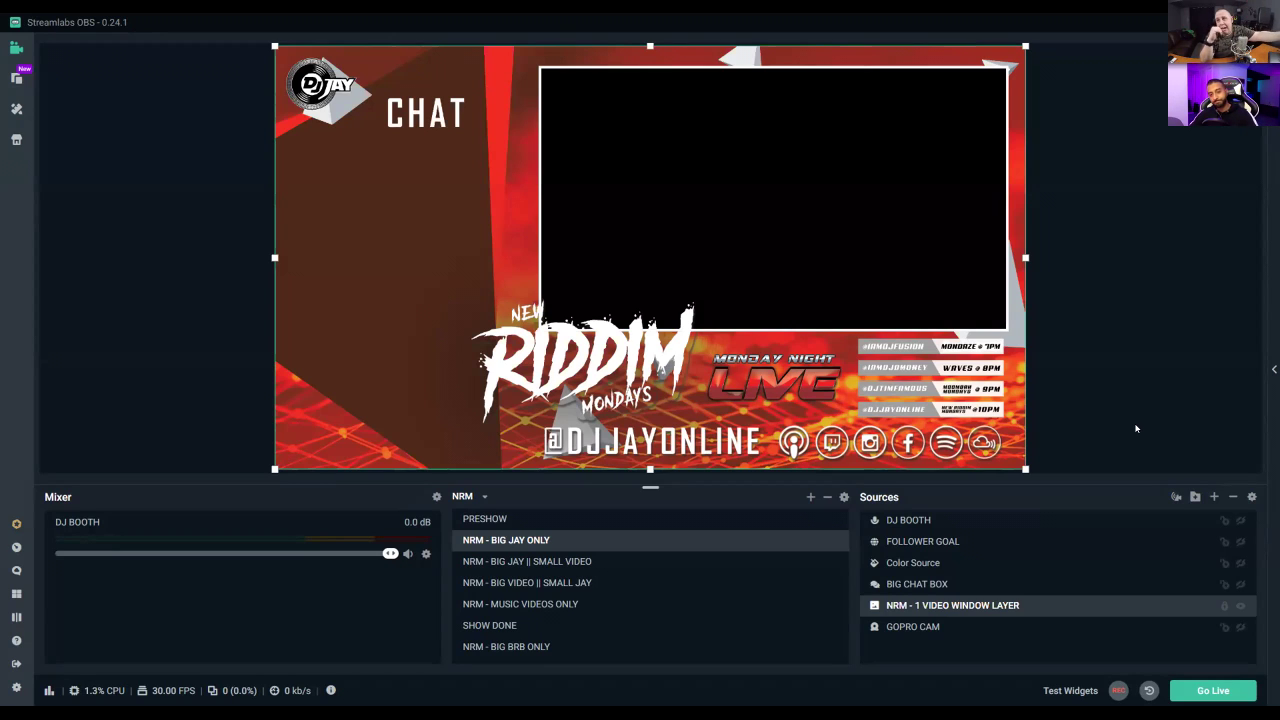
pyautogui.click(1239, 626)
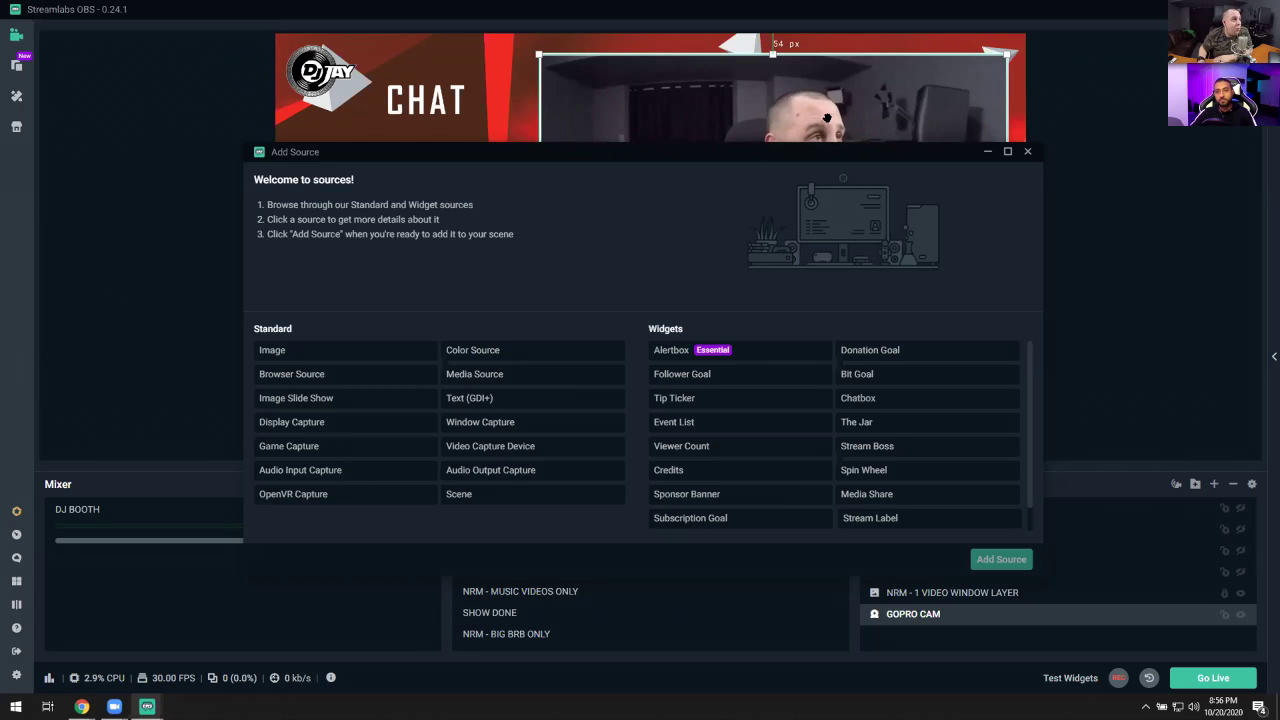
# Step: Review the standard and widget source types offered for adding, moving the window to uncover the preview, and close it without adding one
pyautogui.moveTo(802, 155); pyautogui.dragTo(788, 425)
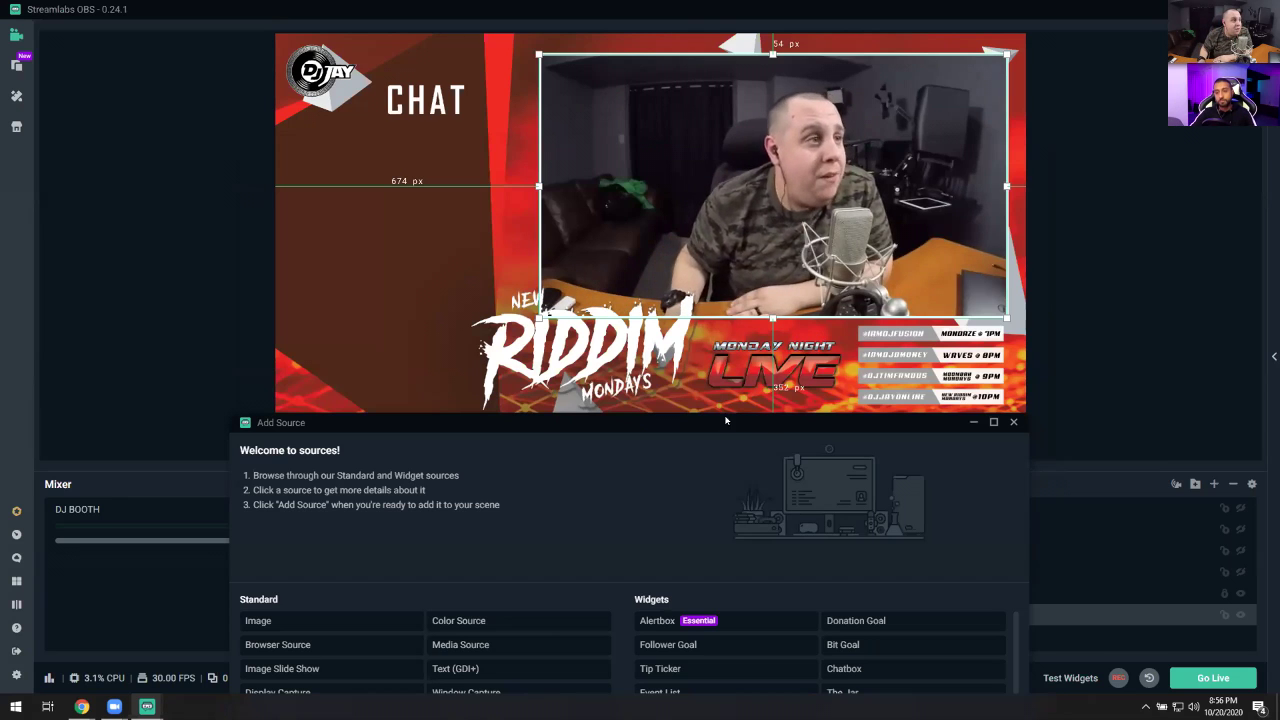
pyautogui.moveTo(720, 421); pyautogui.dragTo(707, 201)
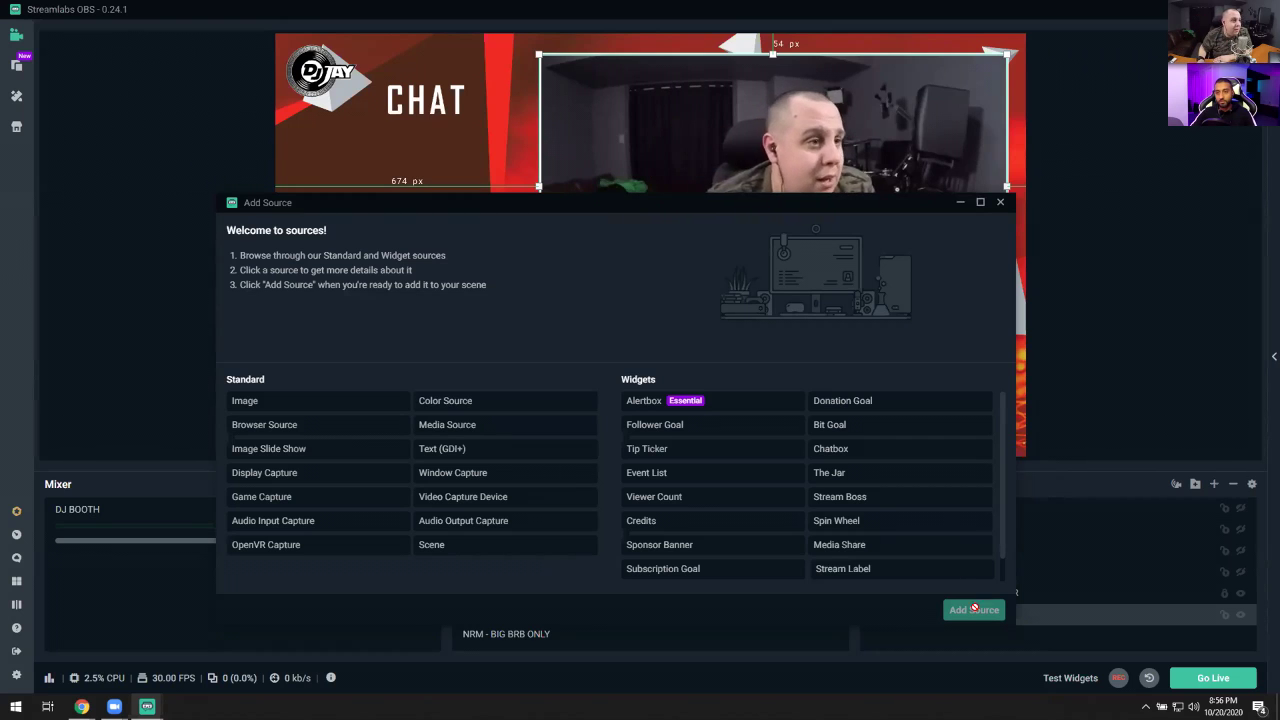
pyautogui.click(999, 202)
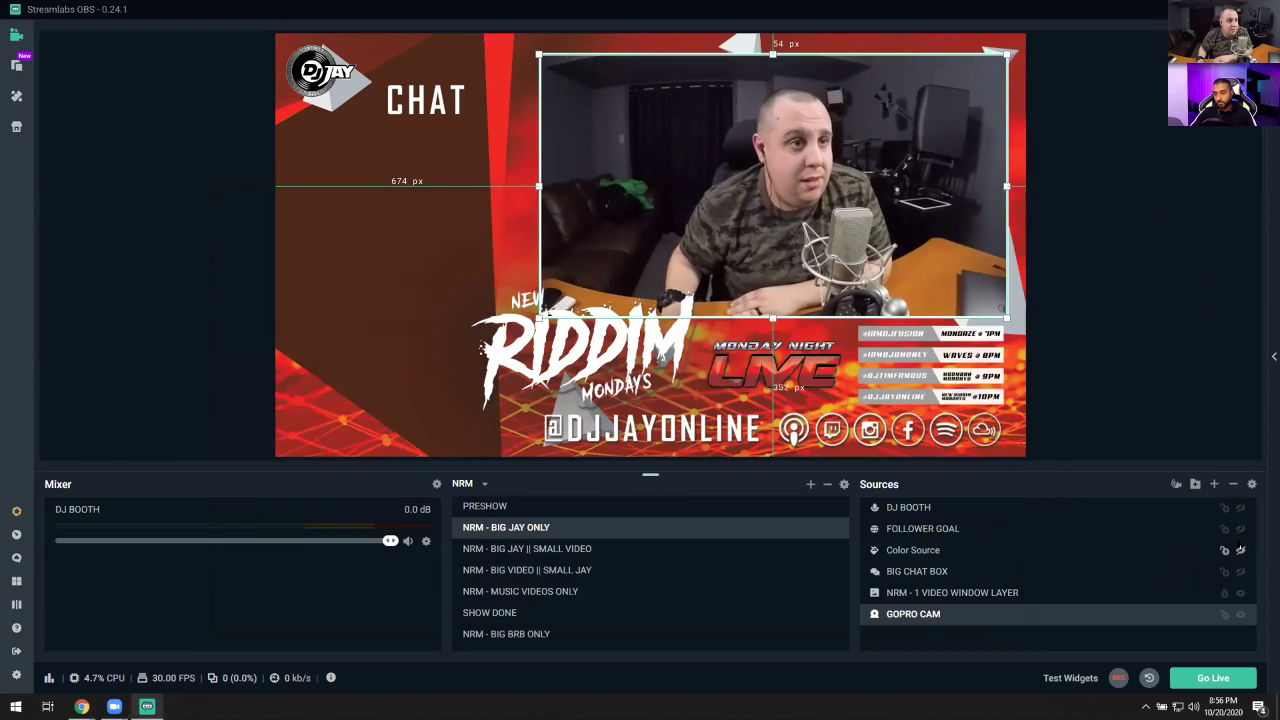
# Step: Make the Color Source, FOLLOWER GOAL and DJ BOOTH sources visible in the NRM - BIG JAY ONLY scene
pyautogui.click(1238, 551)
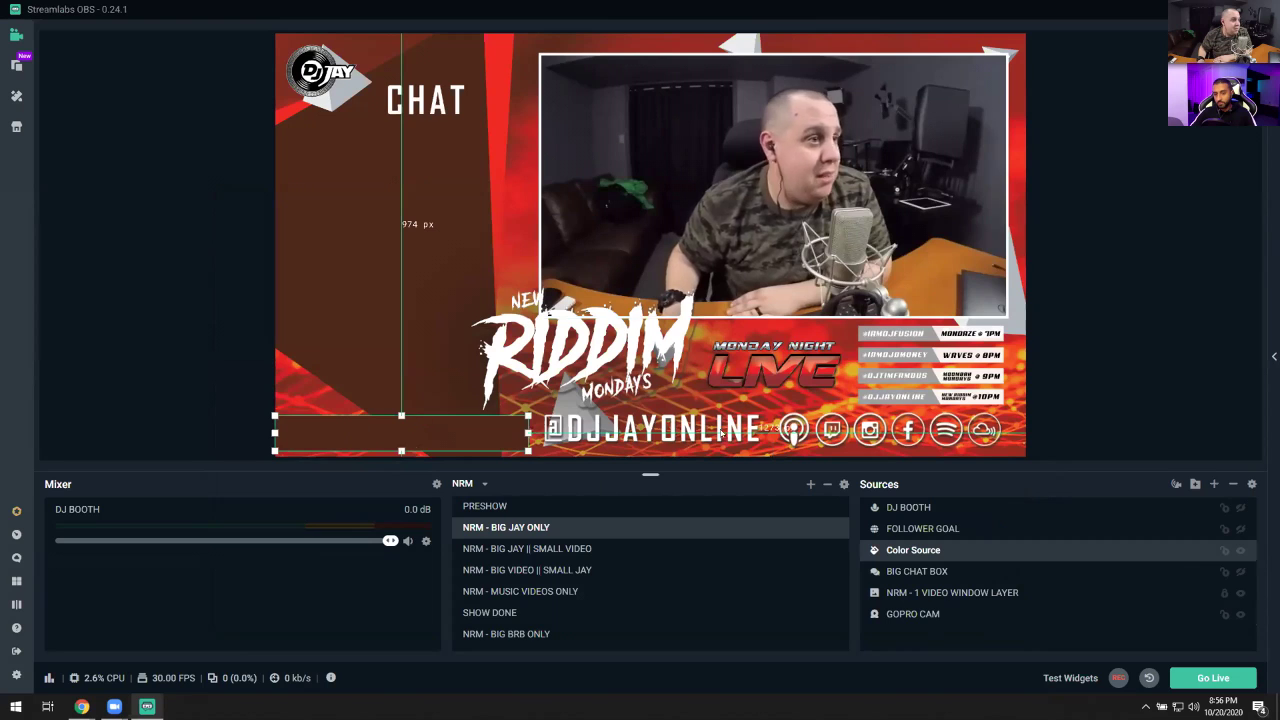
pyautogui.click(1236, 529)
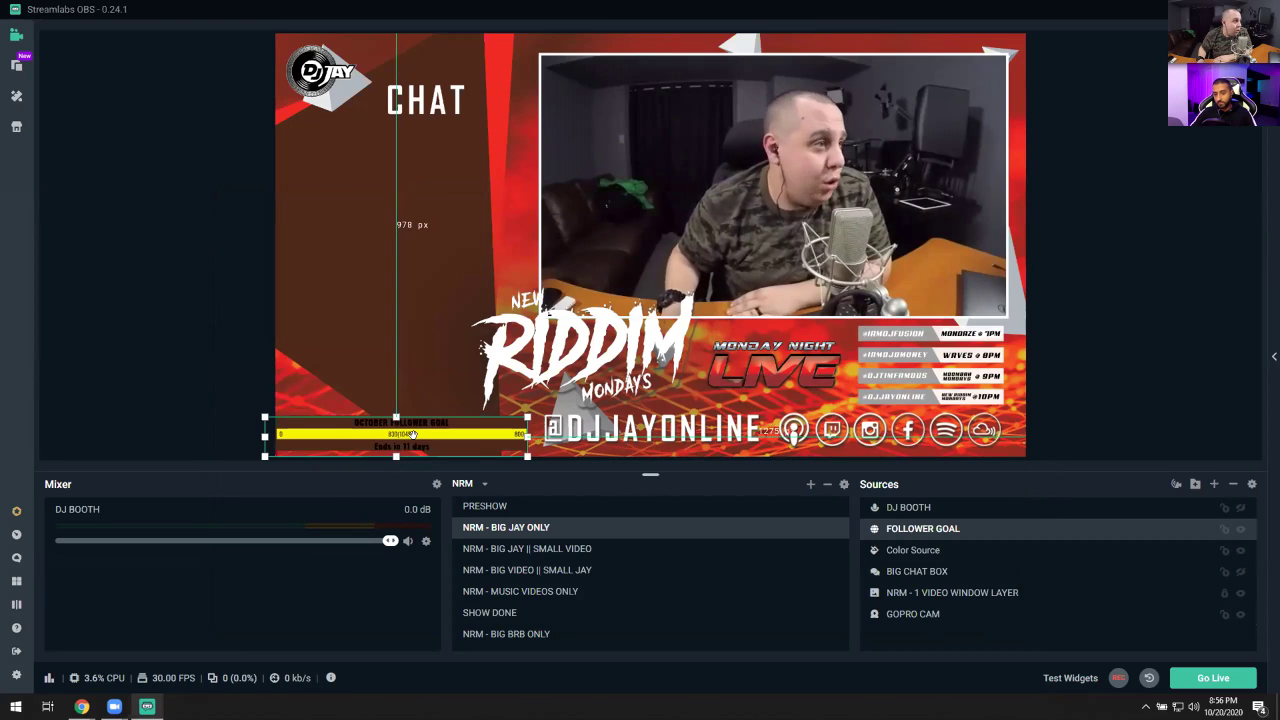
pyautogui.click(1241, 550)
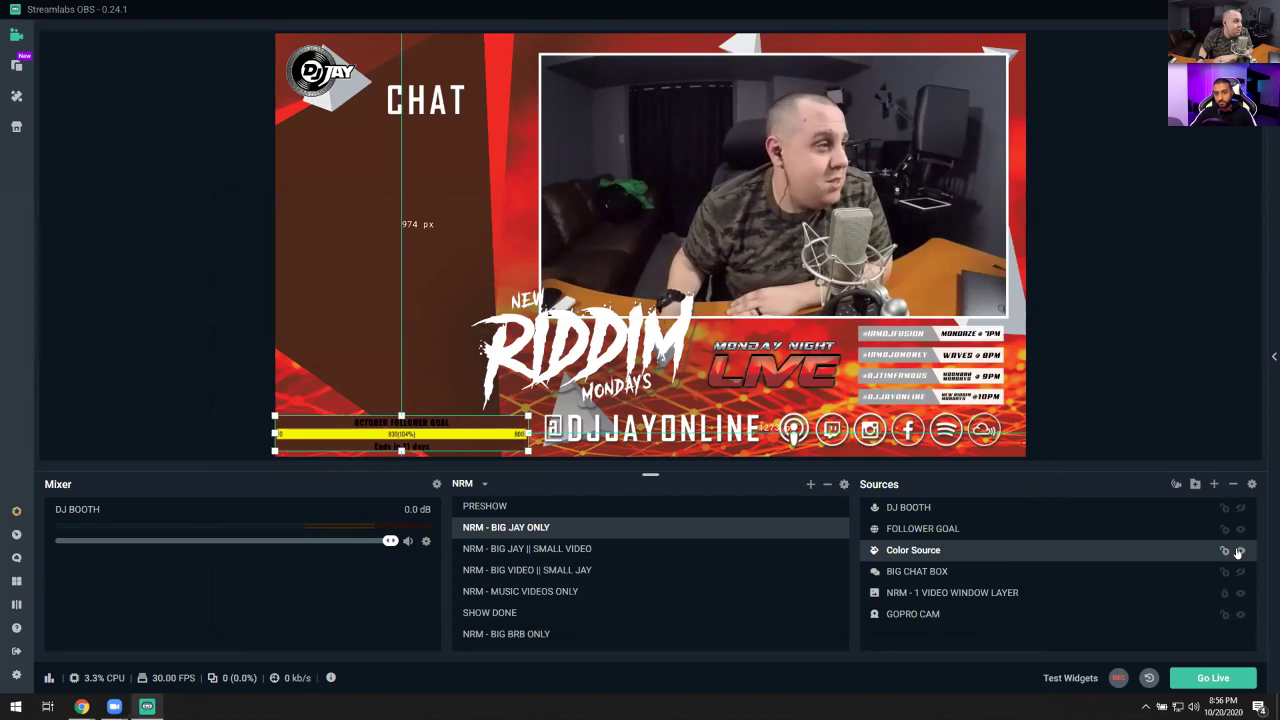
pyautogui.click(921, 508)
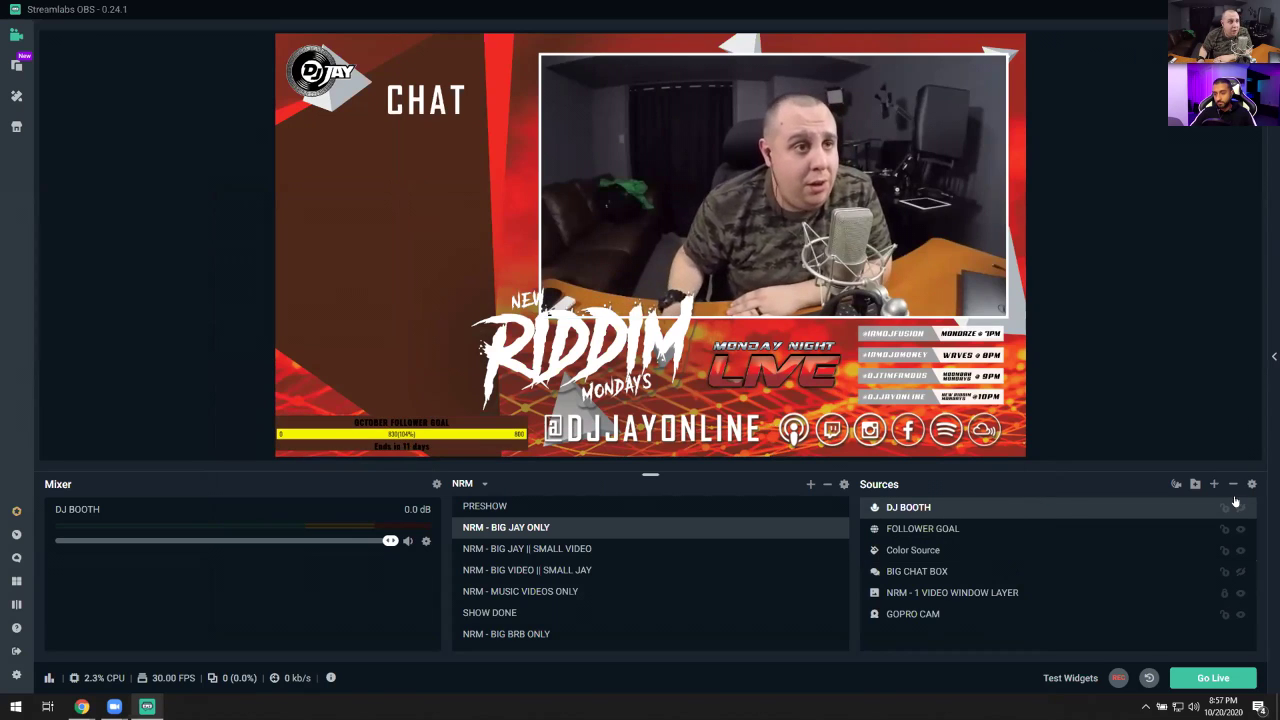
# Step: Check the FOLLOWER GOAL and its Color Source backing in the preview, and hide the FOLLOWER GOAL source
pyautogui.click(954, 528)
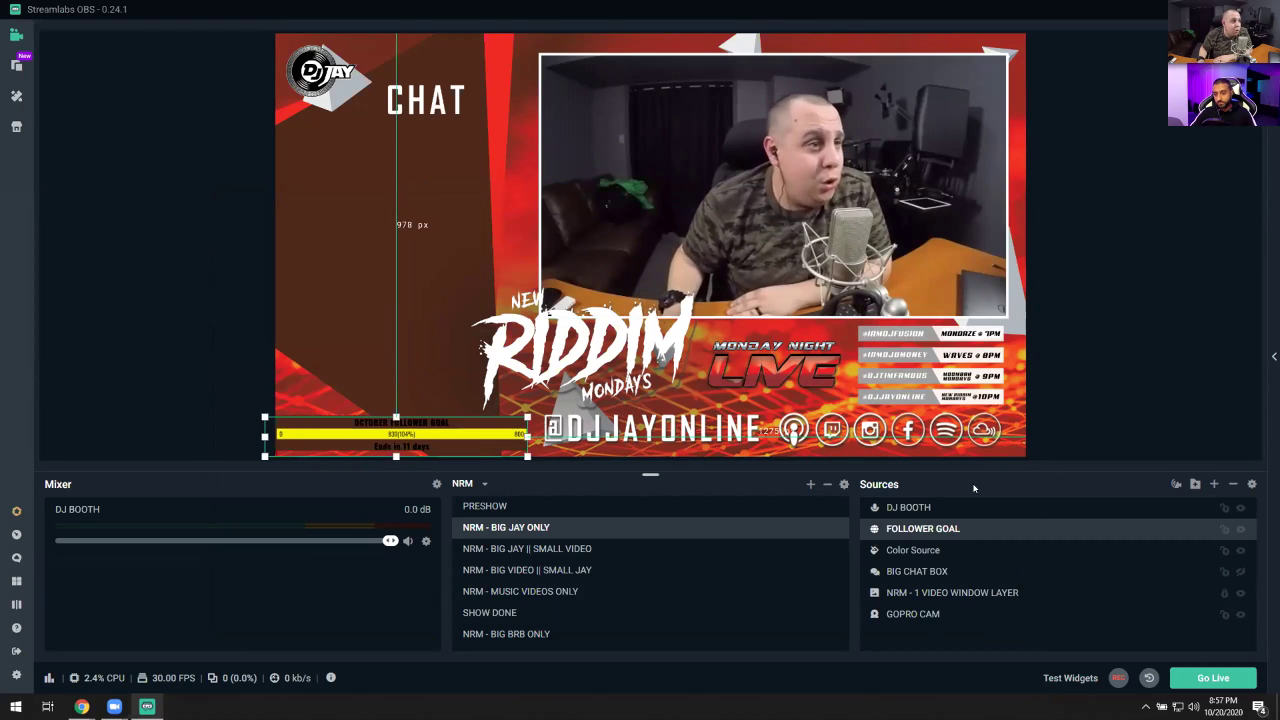
pyautogui.click(903, 549)
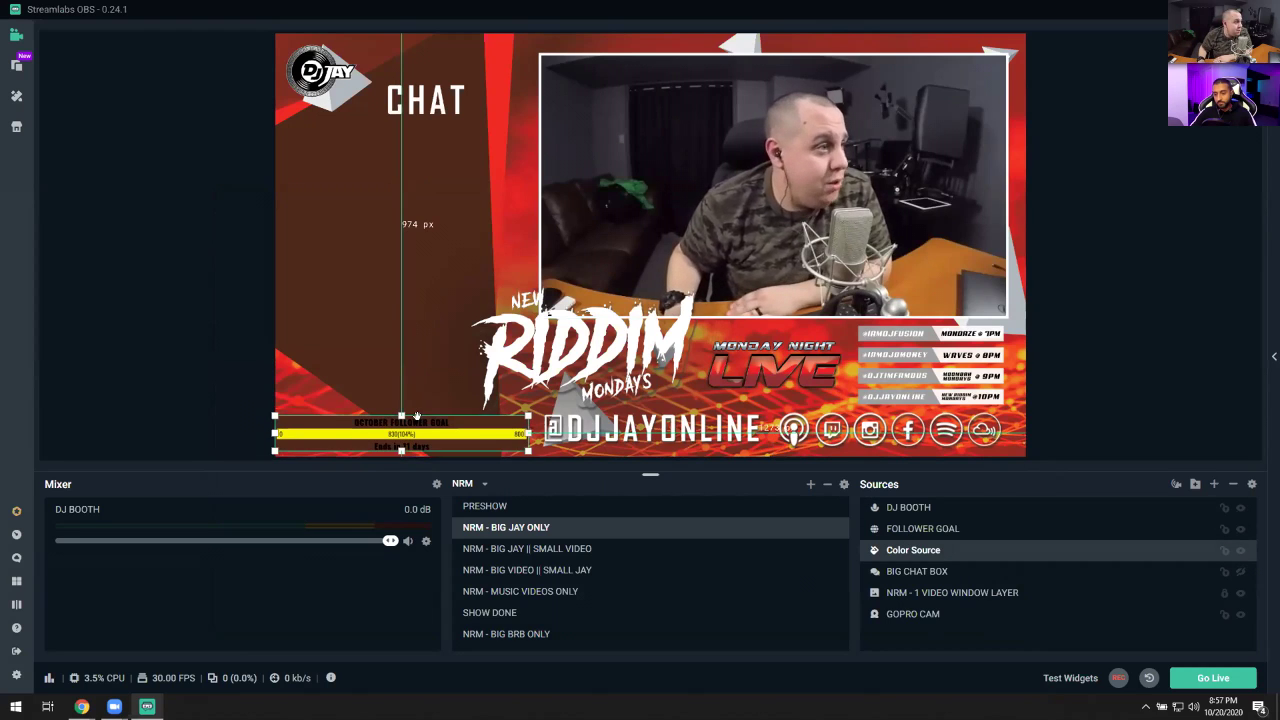
pyautogui.click(1240, 528)
# Step: Inspect the BIG CHAT BOX and GOPRO CAM areas, toggling the NRM - 1 VIDEO WINDOW LAYER overlay off and back on
pyautogui.click(929, 570)
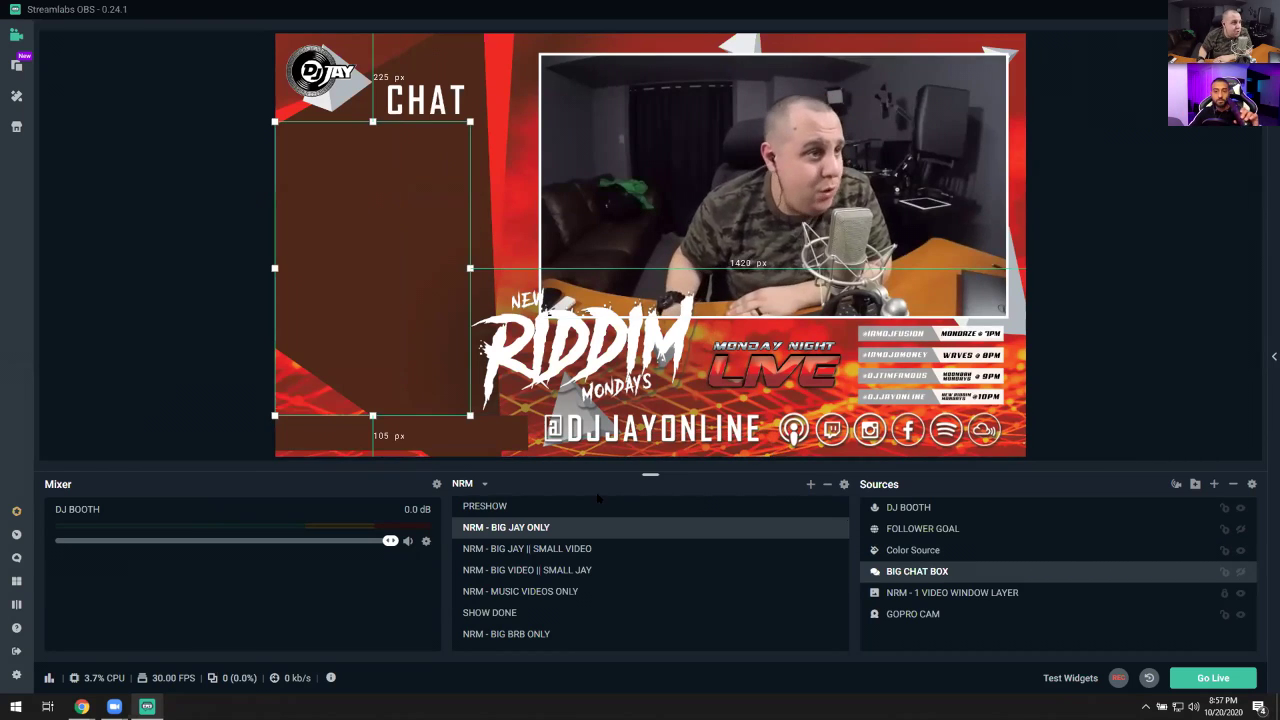
pyautogui.click(963, 595)
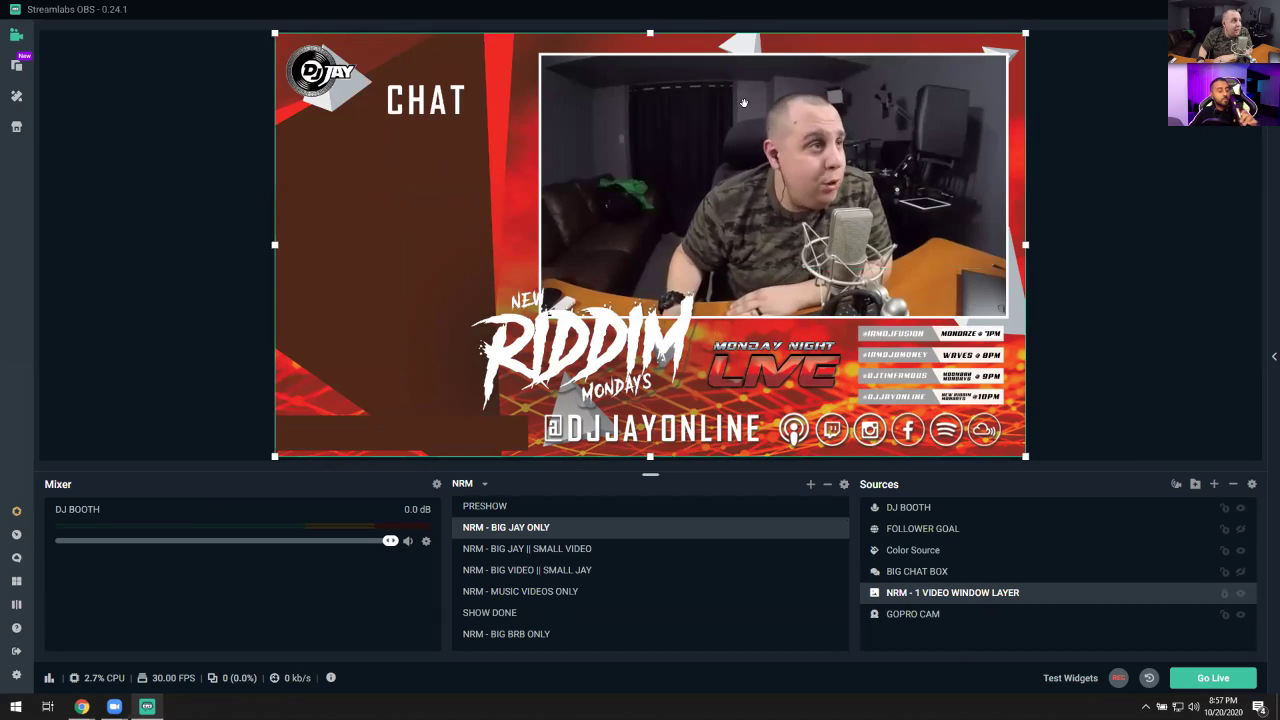
pyautogui.click(1239, 593)
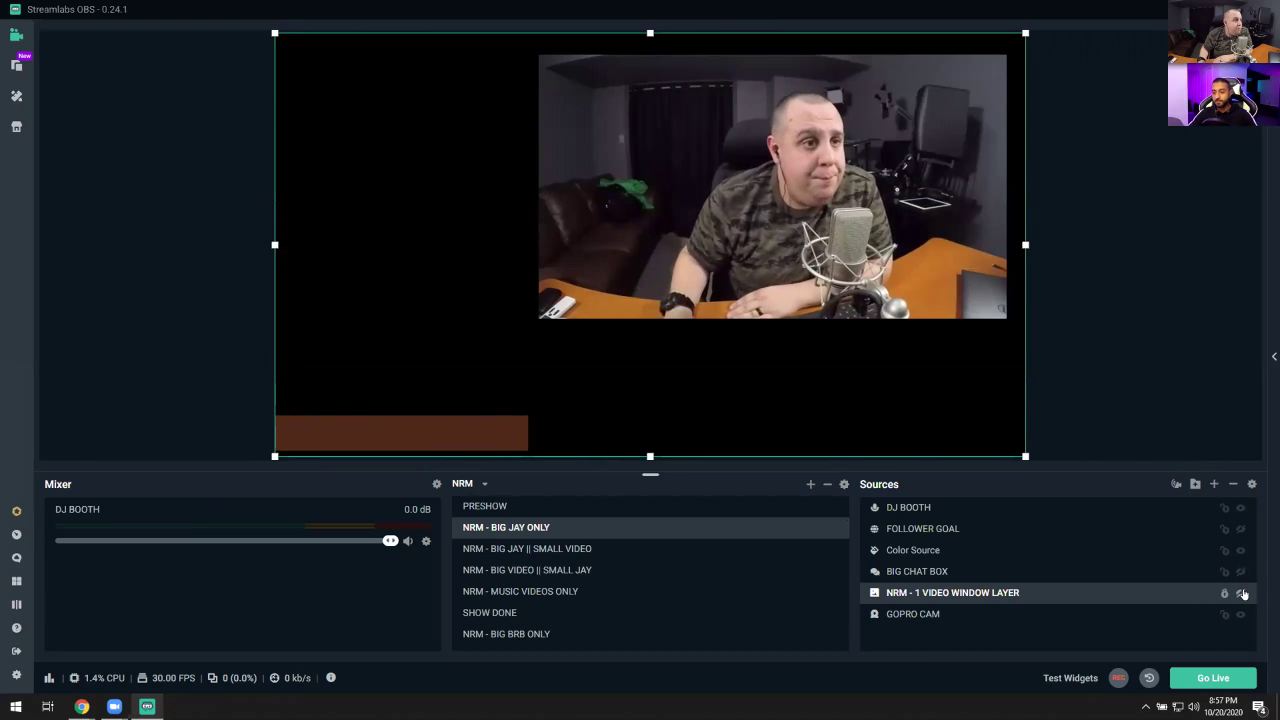
pyautogui.click(1240, 594)
pyautogui.click(1238, 614)
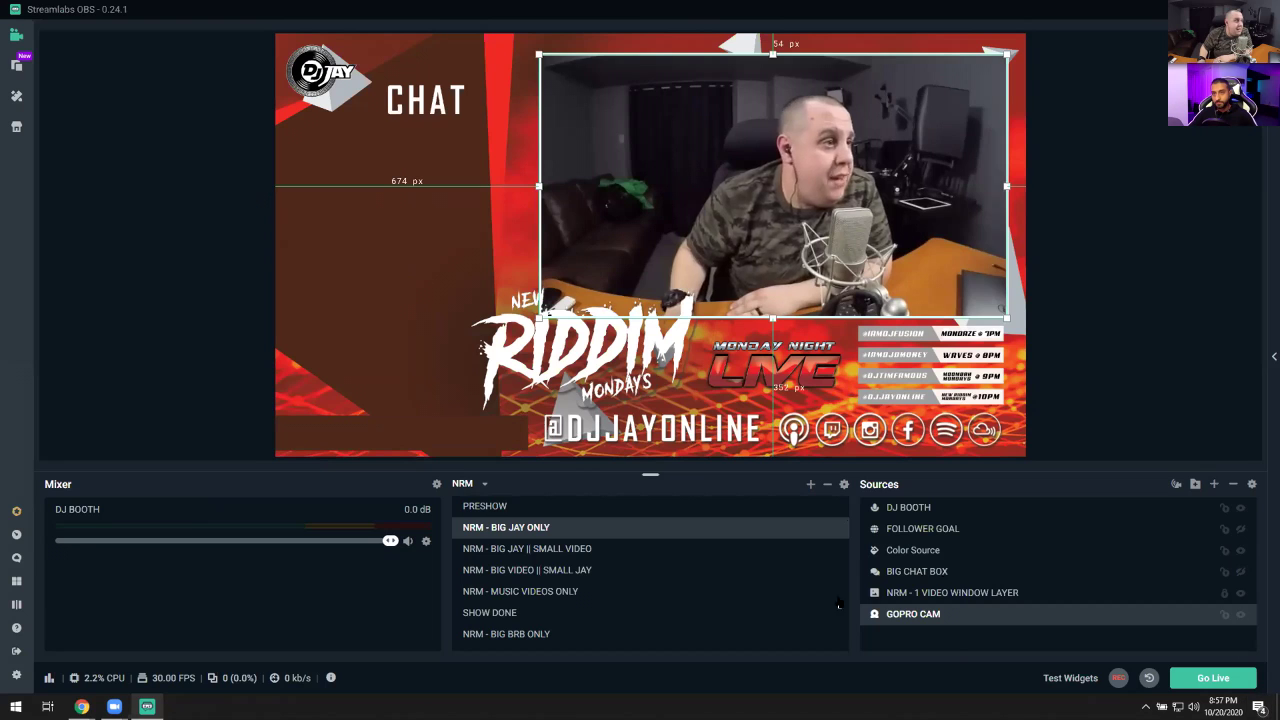
# Step: Preview the PRESHOW, NRM - BIG JAY ONLY and NRM - BIG JAY || SMALL VIDEO scenes, and inspect the camera source's framing in the last one
pyautogui.click(505, 507)
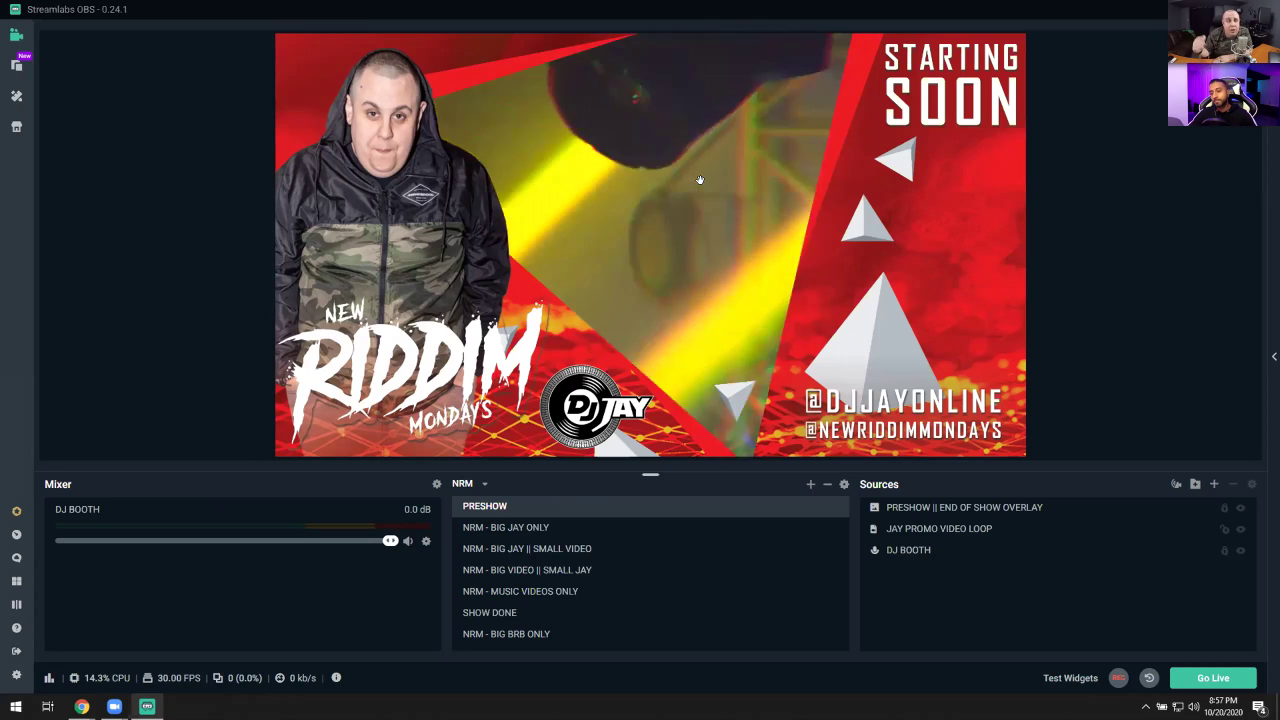
pyautogui.click(507, 529)
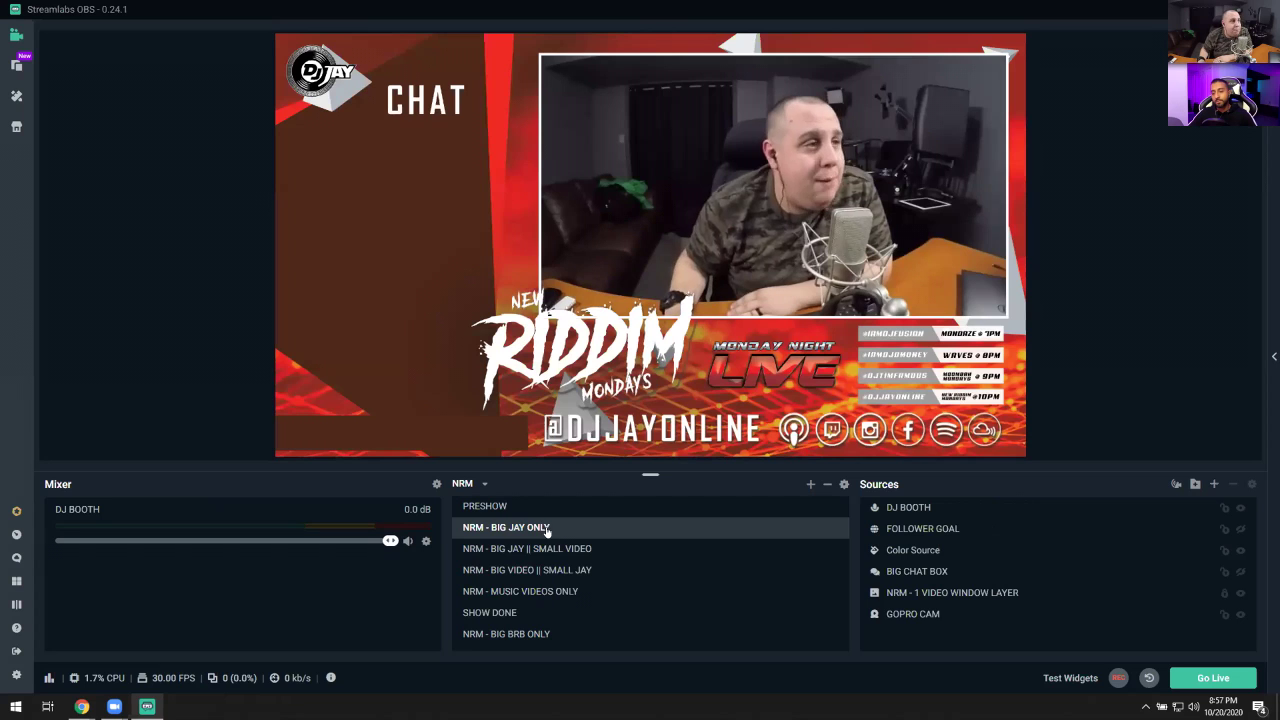
pyautogui.click(537, 550)
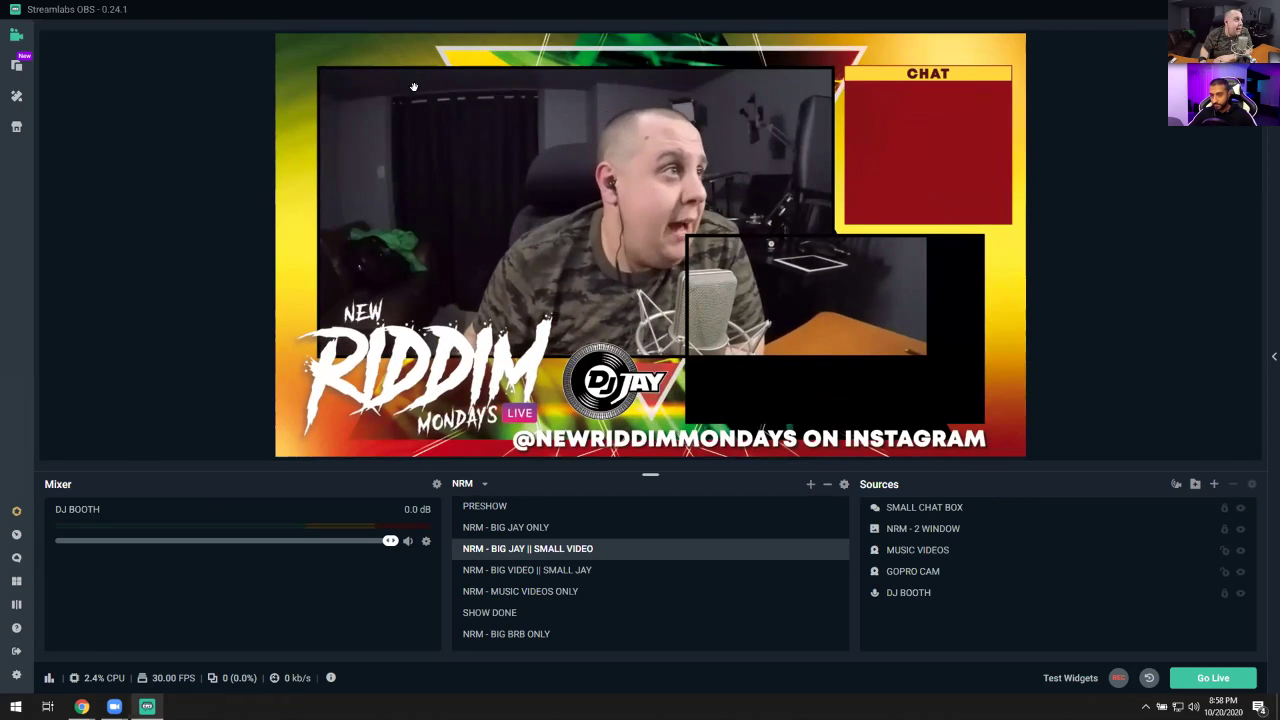
pyautogui.click(573, 153)
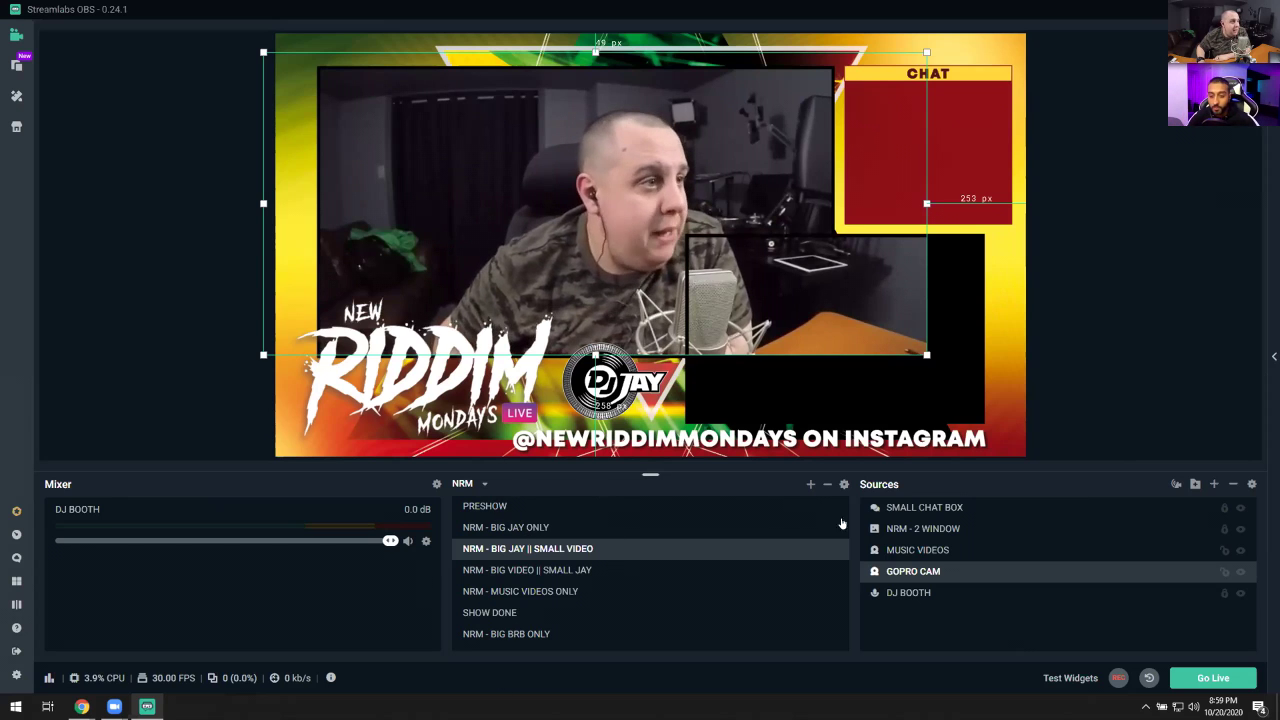
# Step: Check the BIG CHAT BOX source in the NRM - BIG JAY ONLY scene and return to NRM - BIG JAY || SMALL VIDEO
pyautogui.click(520, 530)
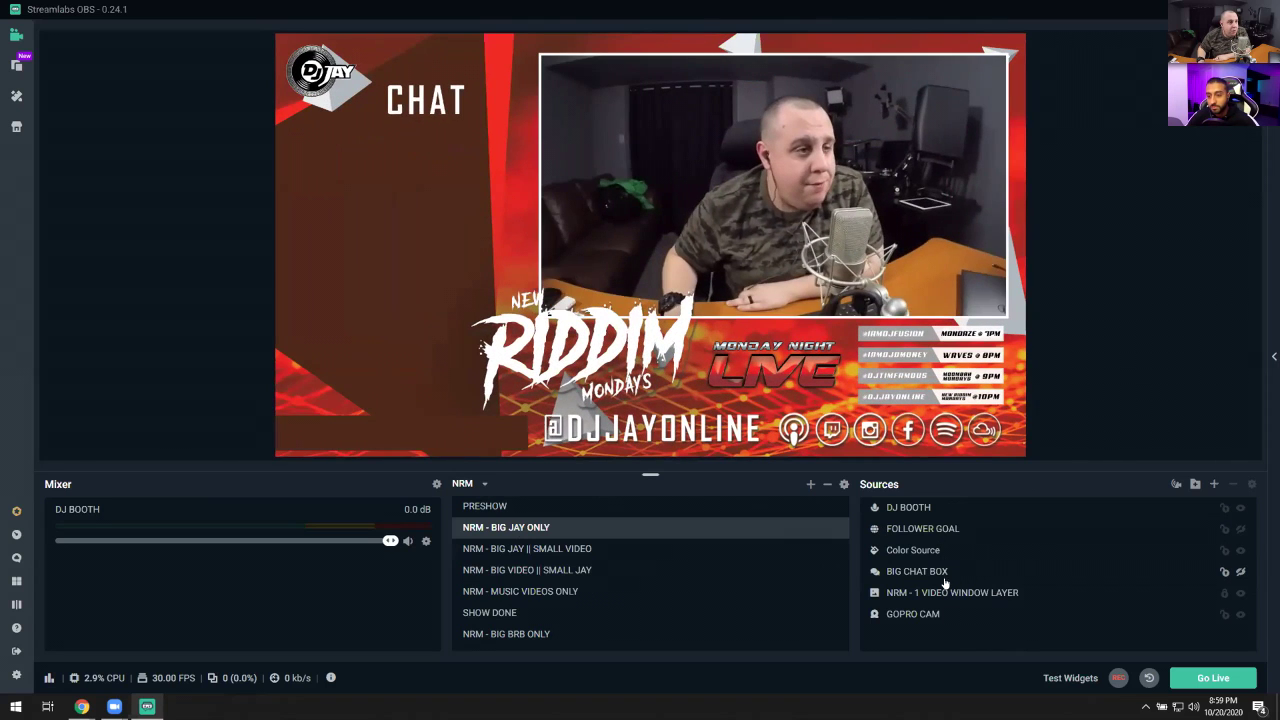
pyautogui.click(944, 576)
pyautogui.click(548, 548)
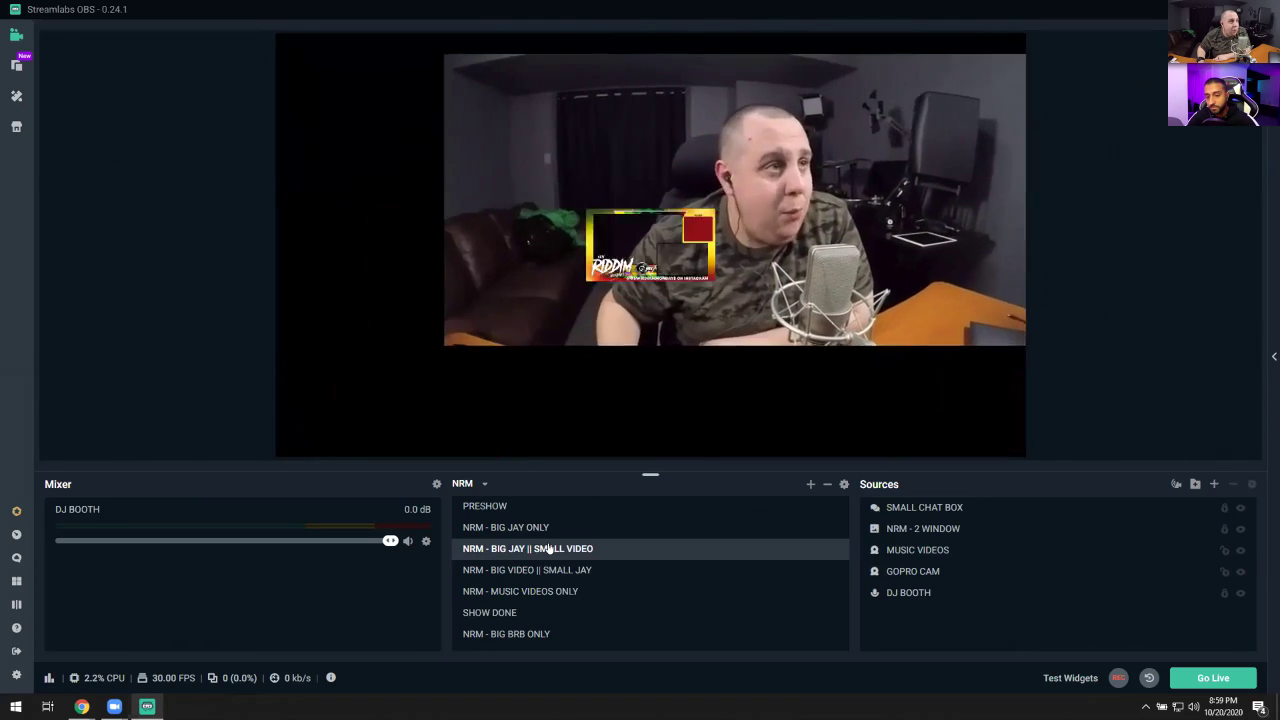
# Step: Start adding a Chatbox source, examine the existing BIG CHAT BOX and SMALL CHAT BOX options, and cancel without adding one
pyautogui.click(1214, 484)
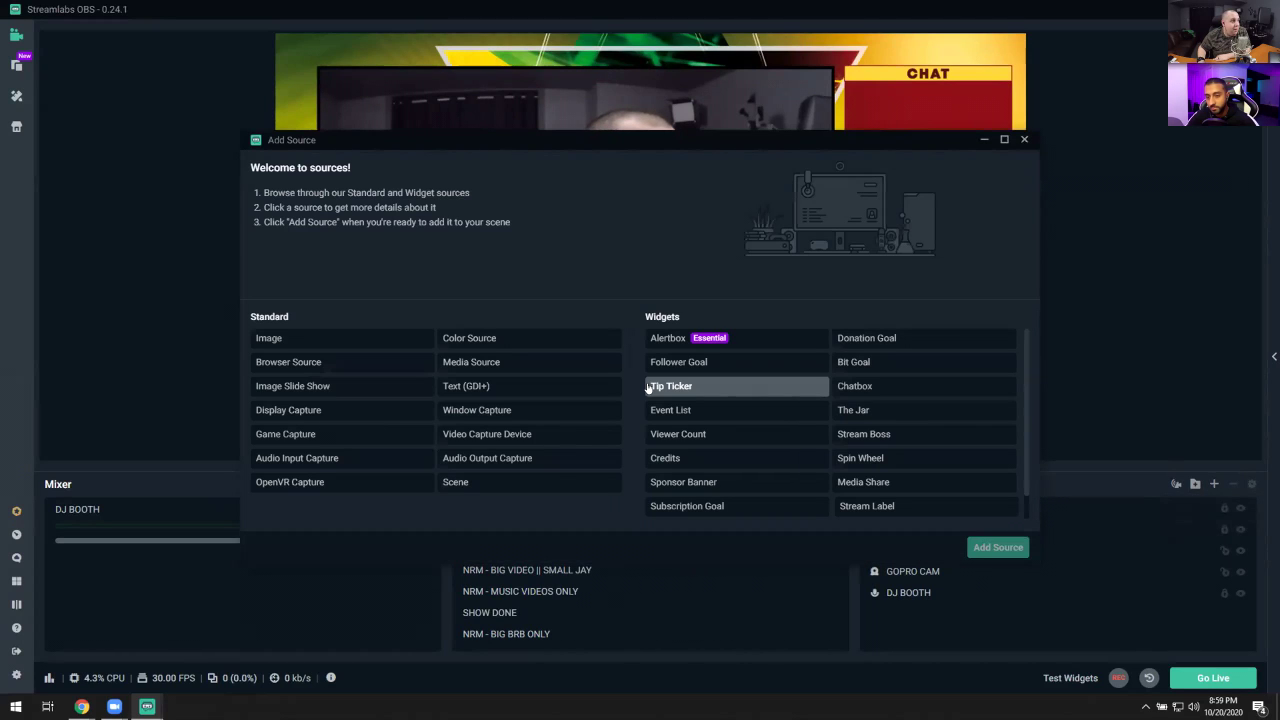
pyautogui.click(862, 386)
pyautogui.click(988, 546)
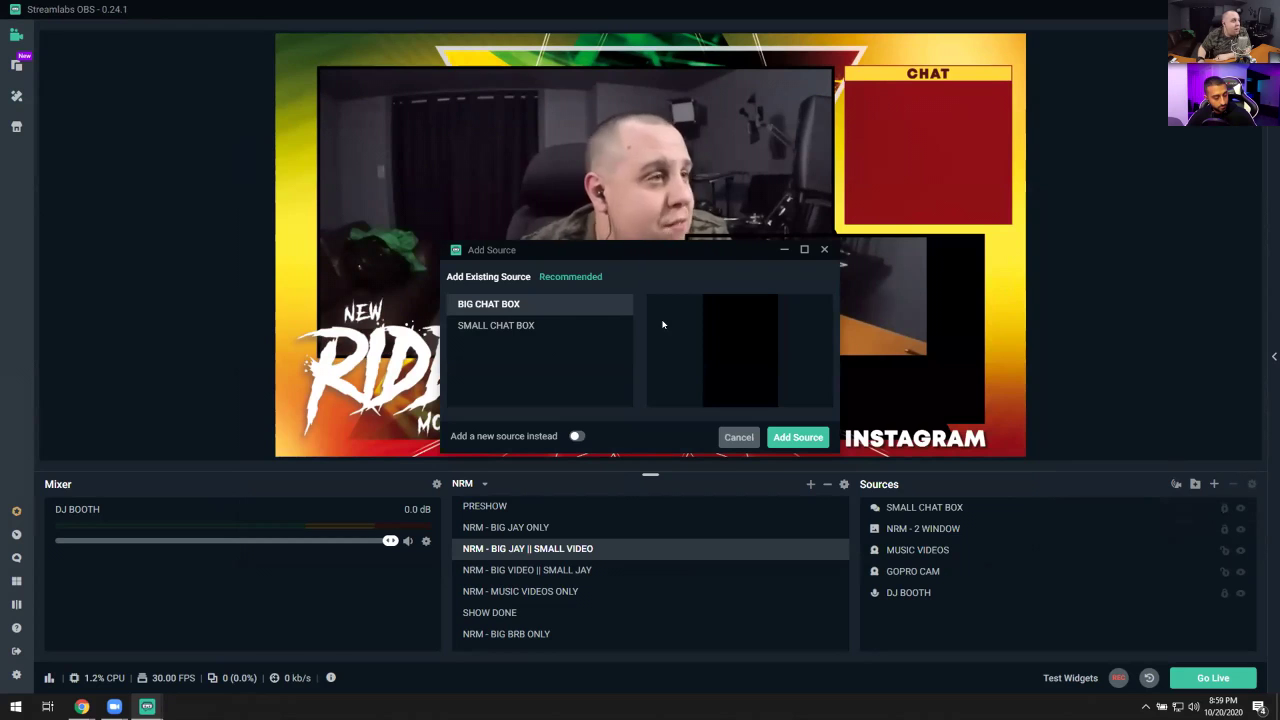
pyautogui.click(509, 326)
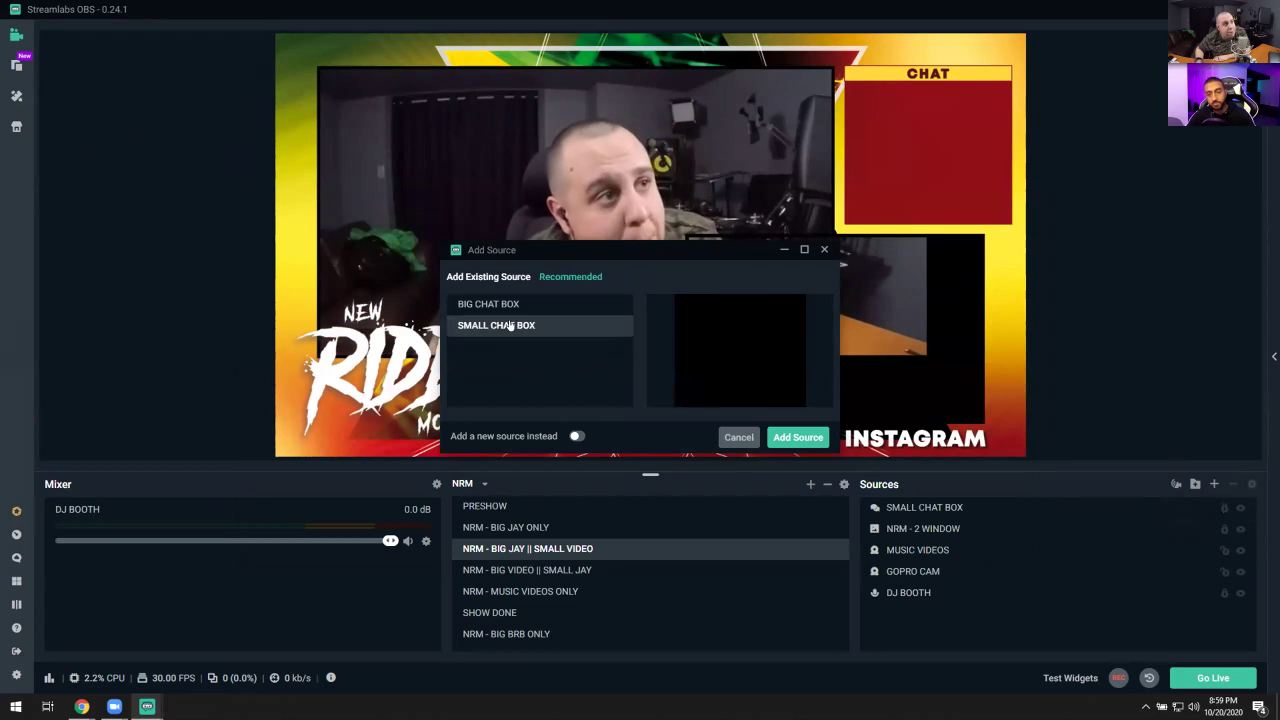
pyautogui.click(721, 436)
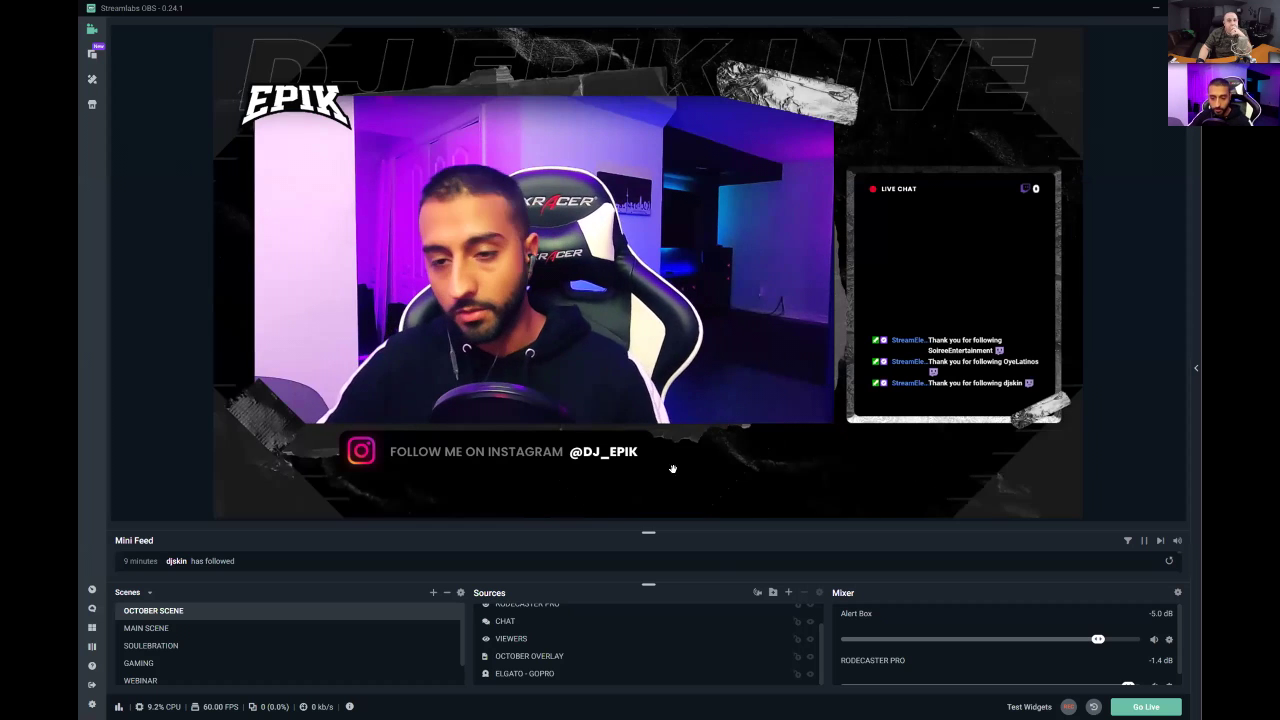
# Step: Look through the sources and the audio mixer channels of the OCTOBER SCENE
pyautogui.scroll(1, 583, 626)
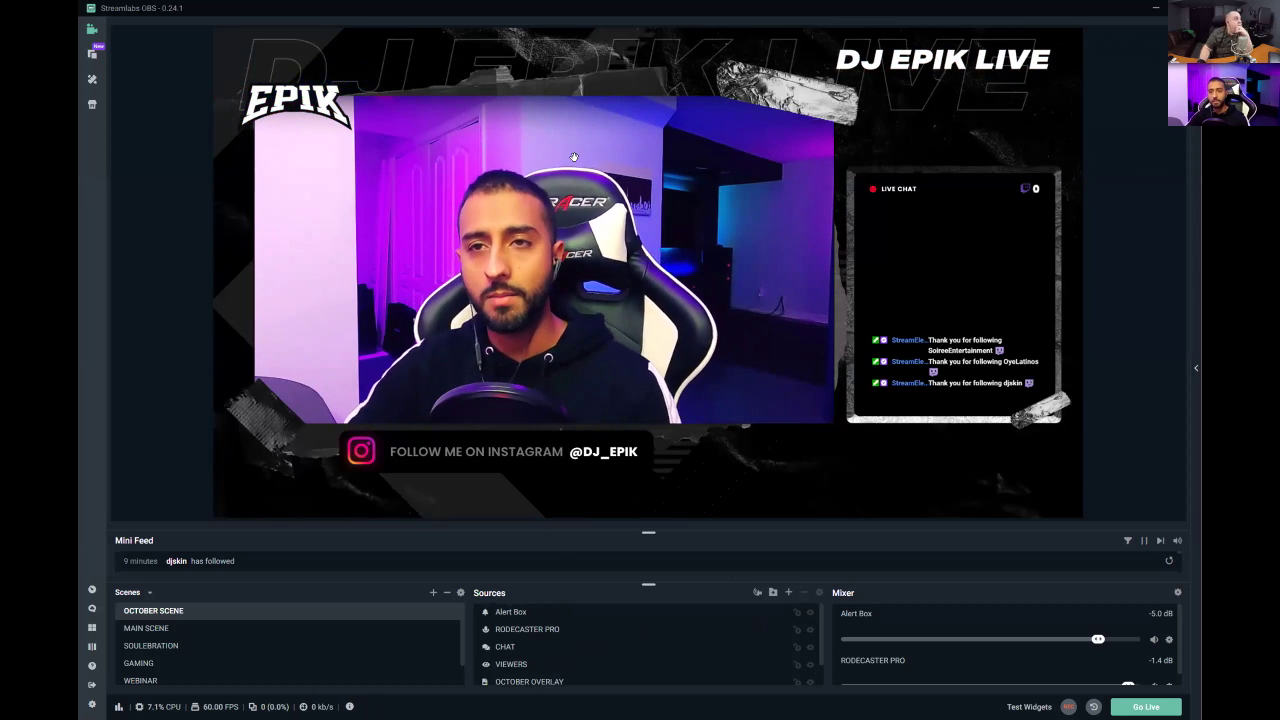
pyautogui.scroll(-1, 574, 648)
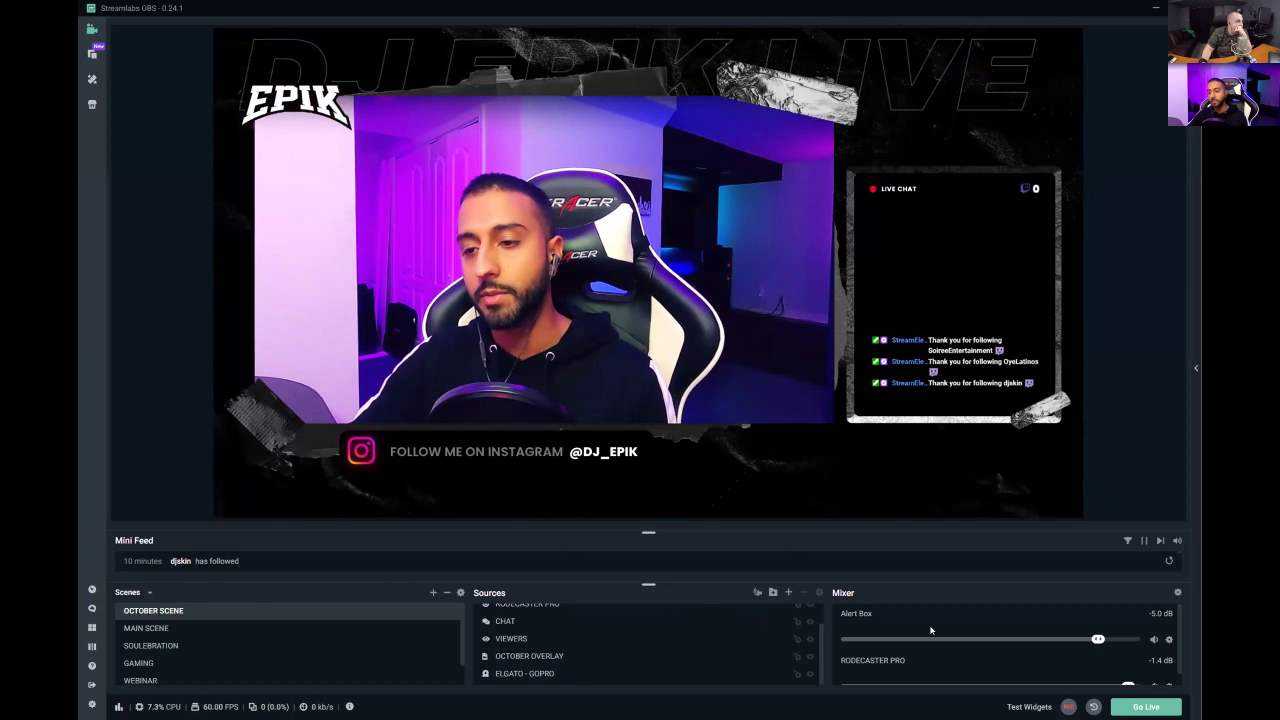
pyautogui.scroll(-1, 930, 630)
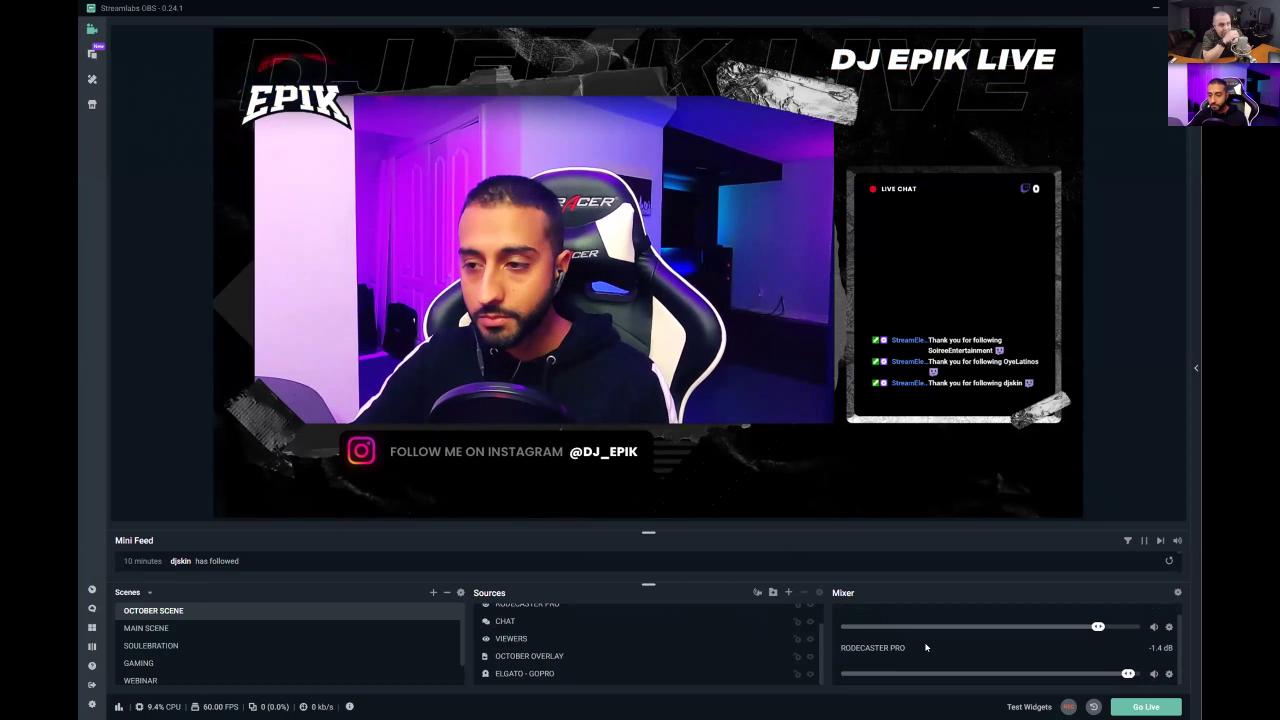
pyautogui.scroll(1, 925, 647)
pyautogui.scroll(-1, 885, 668)
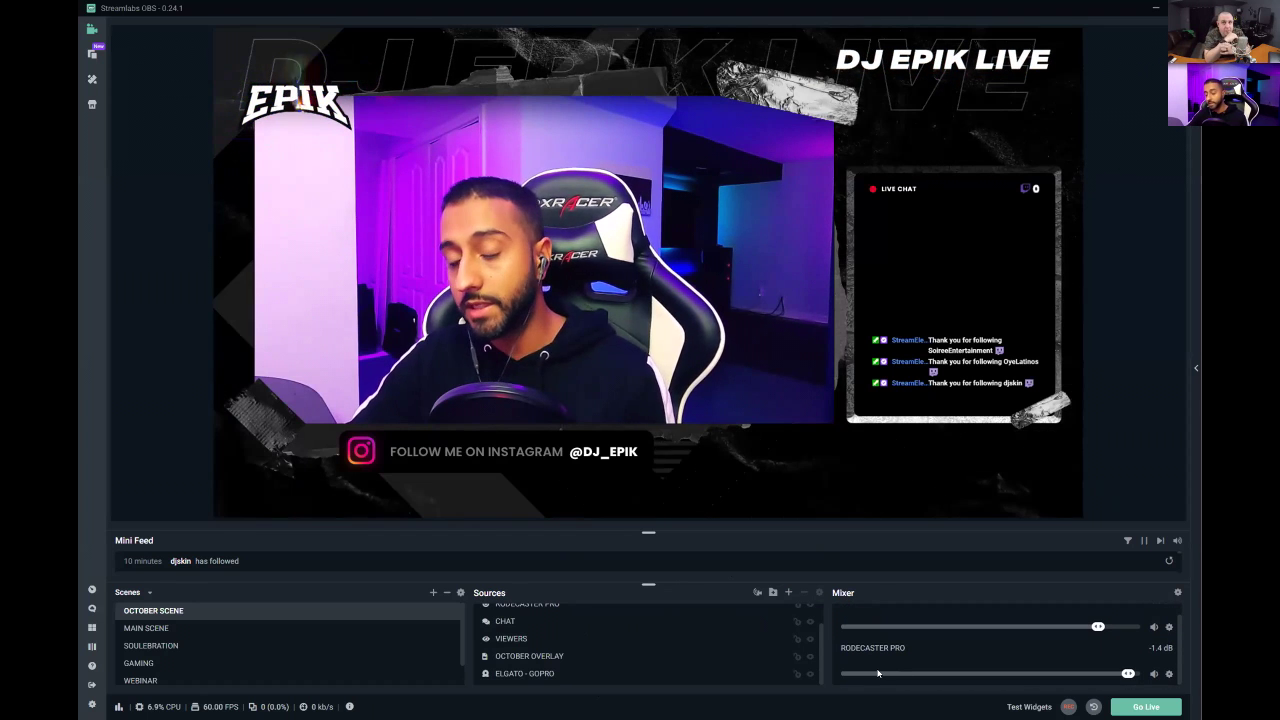
pyautogui.scroll(1, 872, 667)
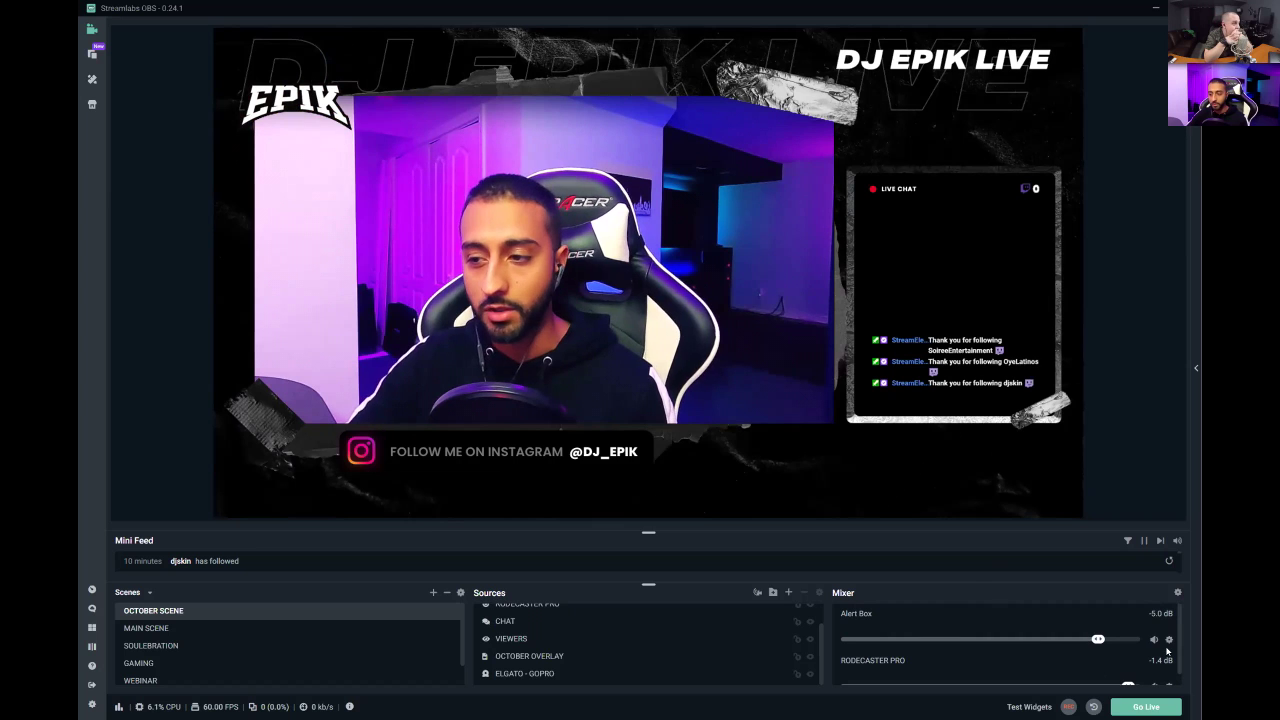
pyautogui.scroll(1, 995, 650)
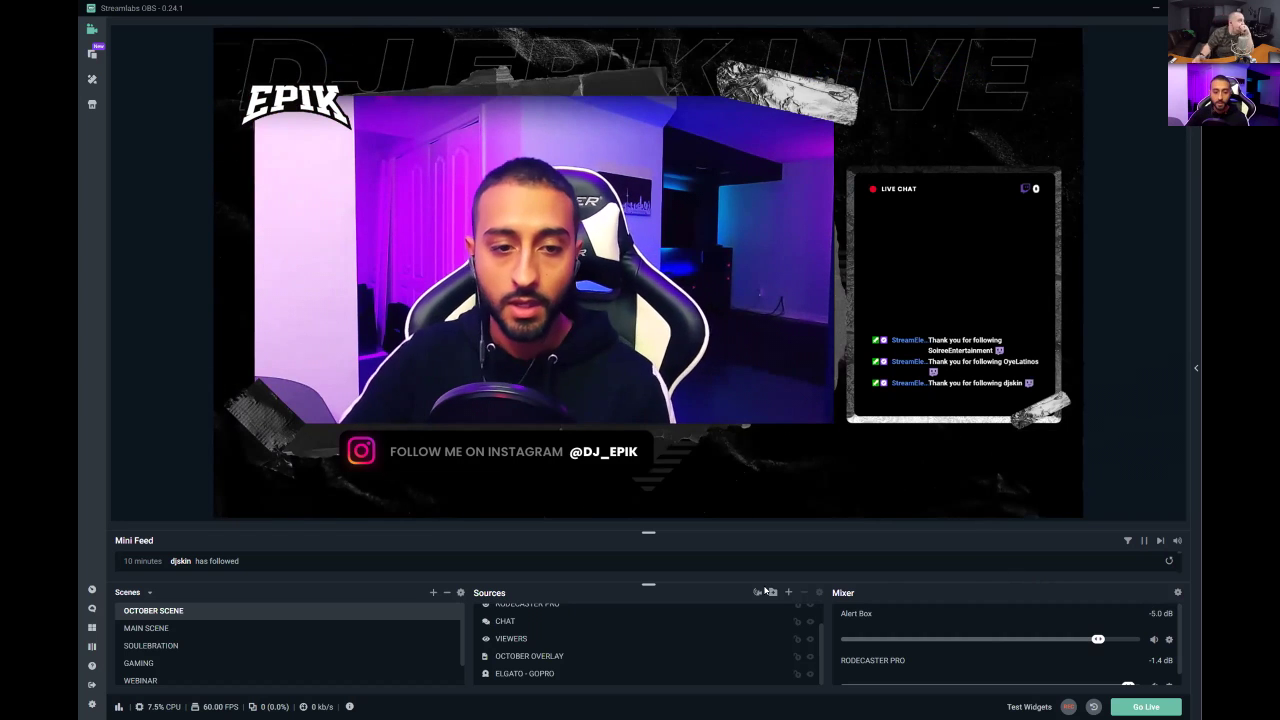
pyautogui.scroll(2, 516, 629)
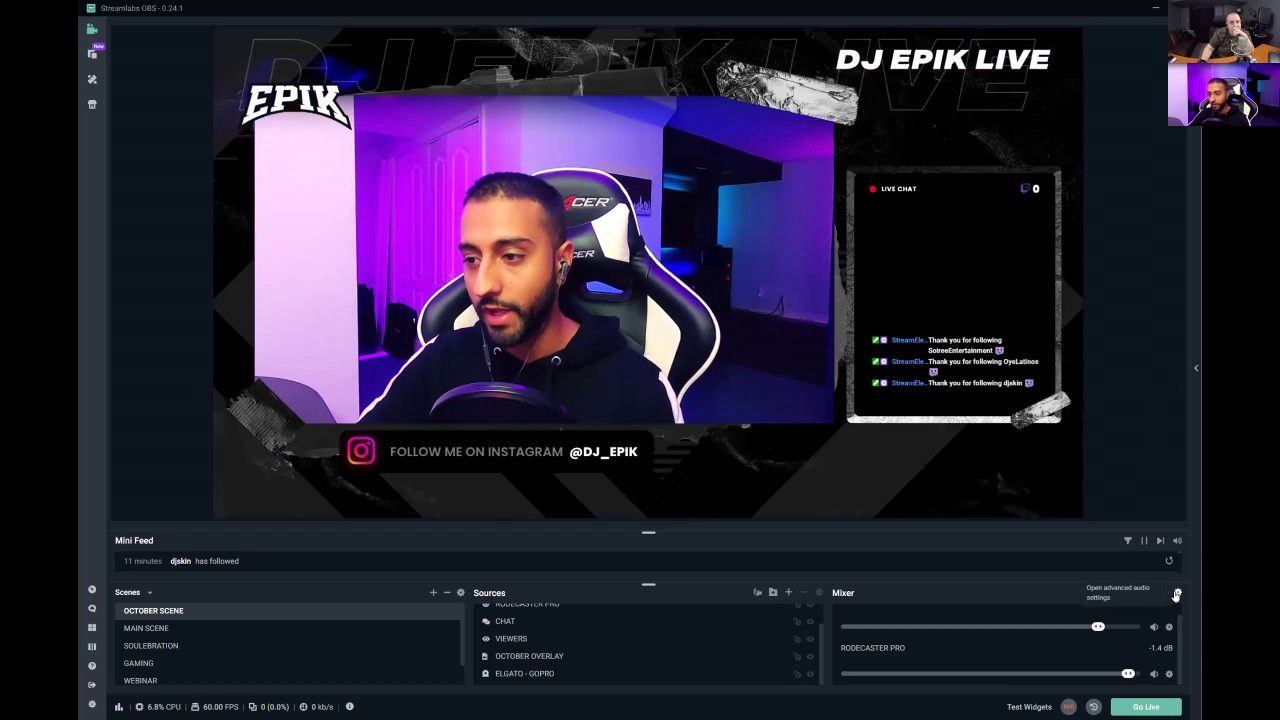
# Step: Open the mixer's advanced audio settings and position the window to examine each source's volume, sync offset and monitoring
pyautogui.click(1176, 594)
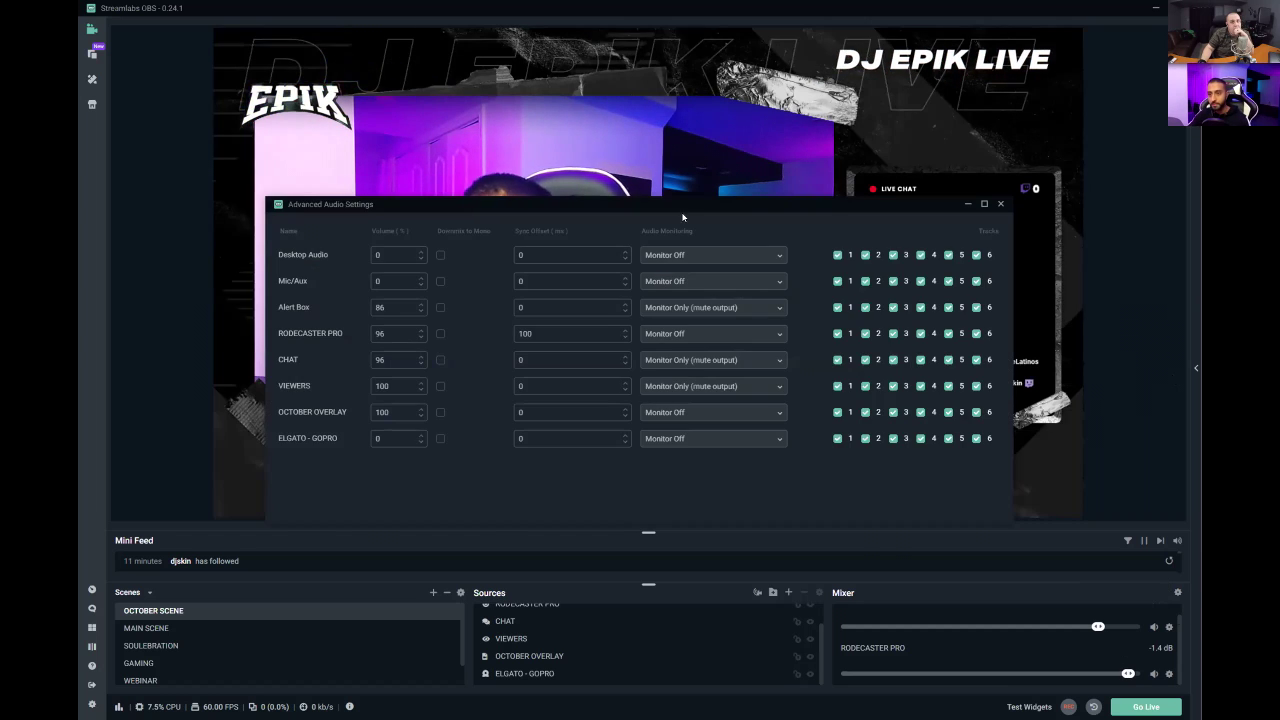
pyautogui.moveTo(663, 207); pyautogui.dragTo(659, 295)
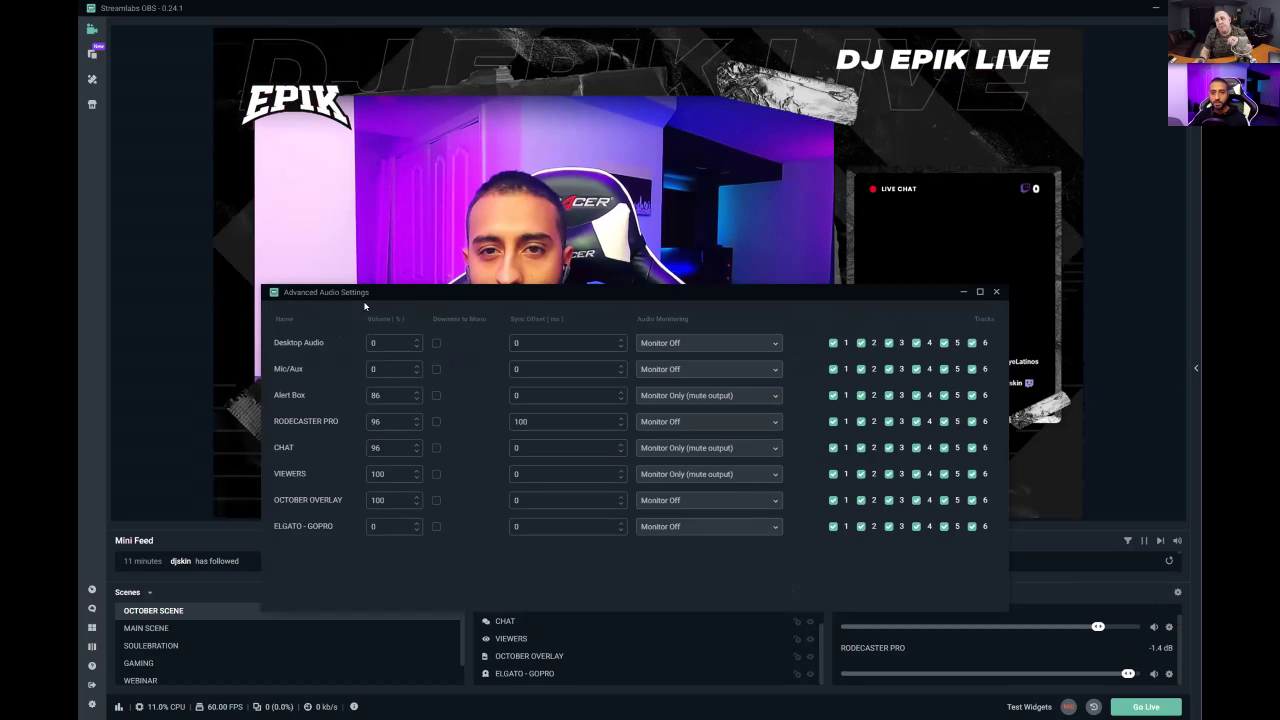
pyautogui.moveTo(361, 293); pyautogui.dragTo(394, 219)
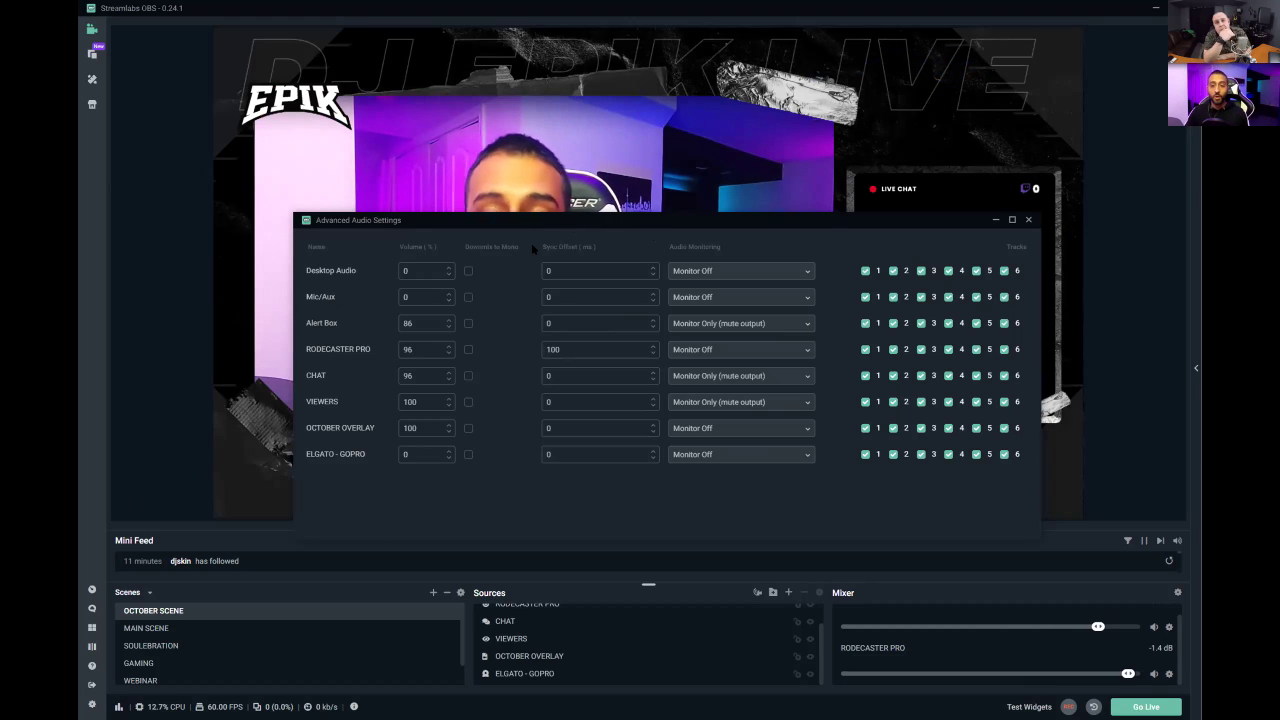
# Step: Examine the RODECASTER PRO sync offset in the advanced audio settings, reopening the window once, then close it
pyautogui.doubleClick(572, 351)
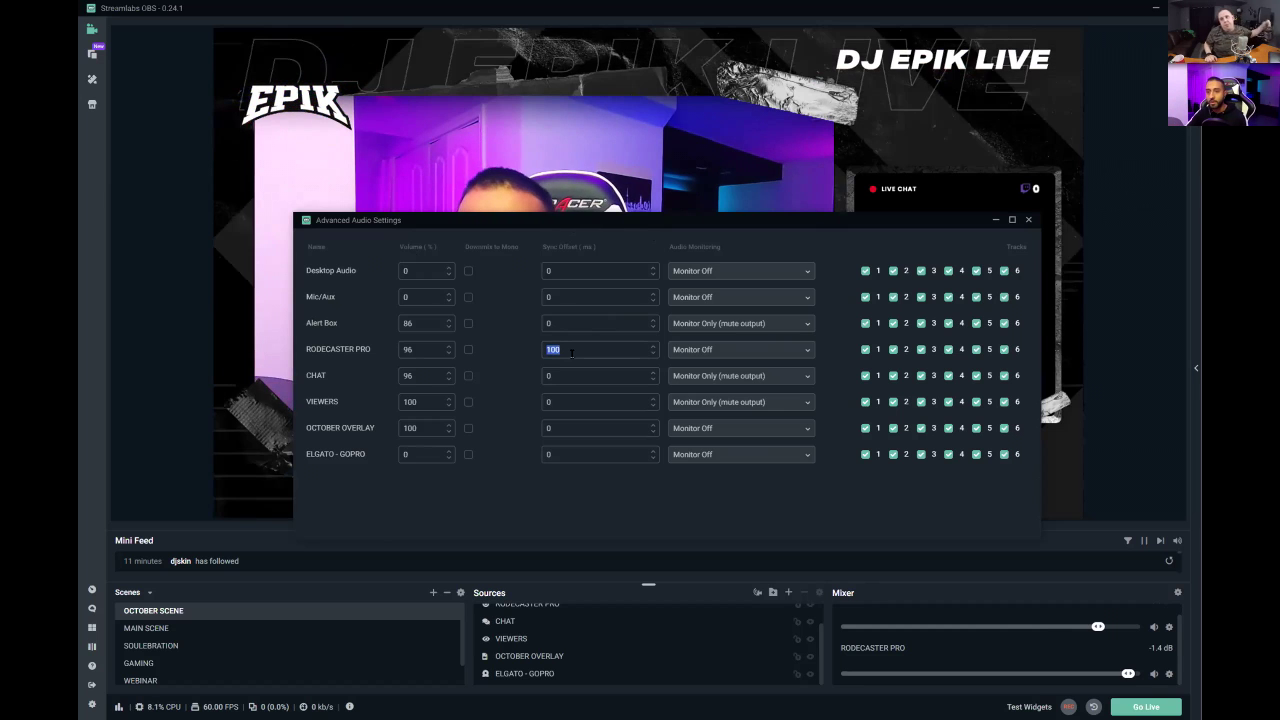
pyautogui.click(569, 350)
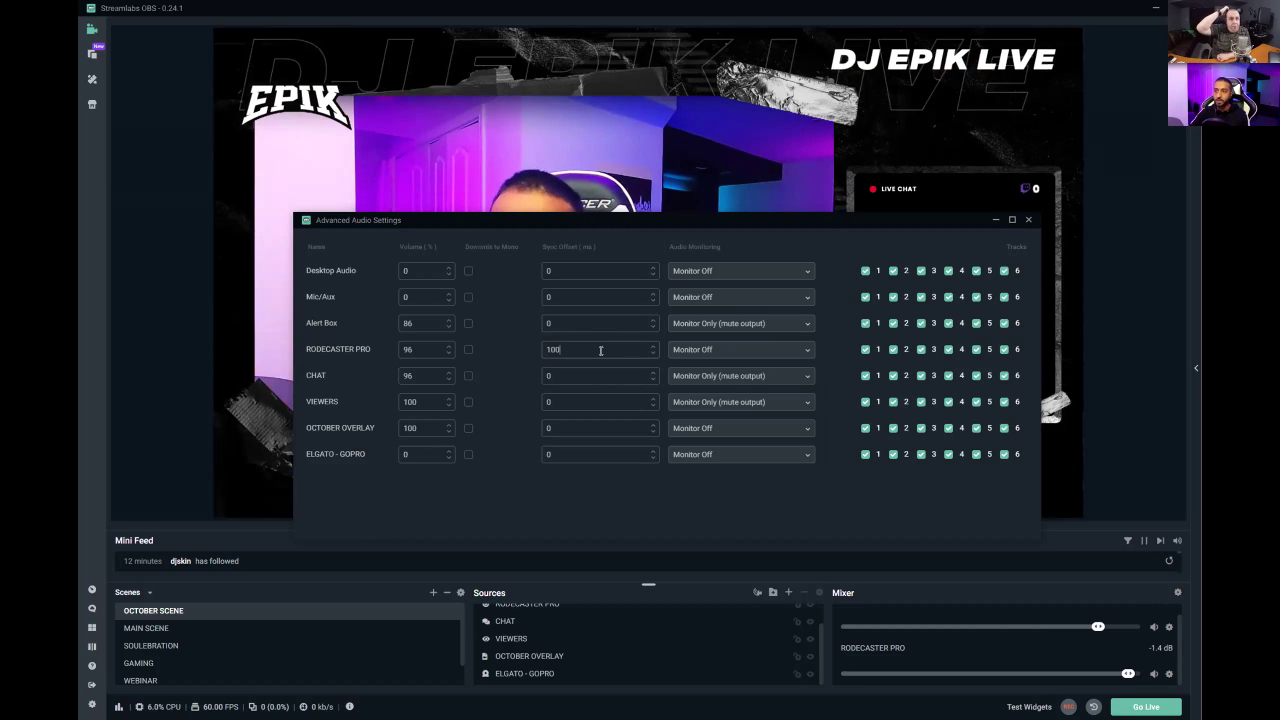
pyautogui.moveTo(600, 350); pyautogui.dragTo(540, 352)
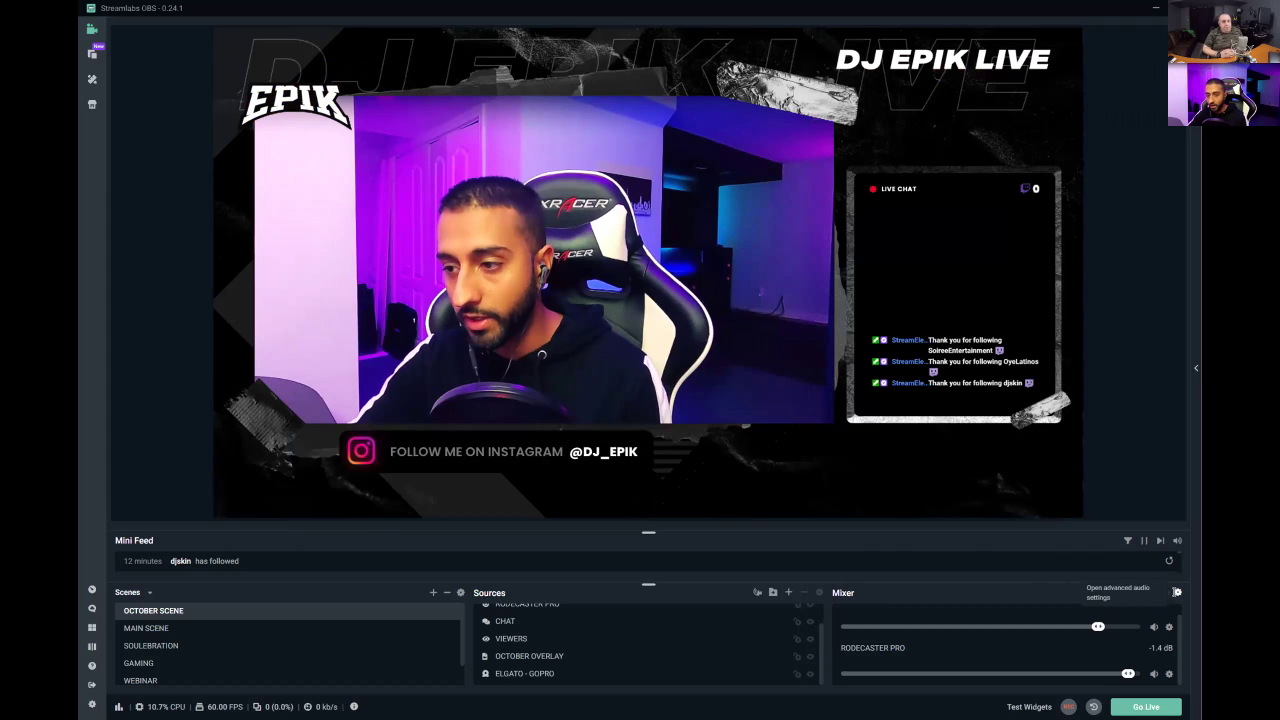
pyautogui.click(1177, 592)
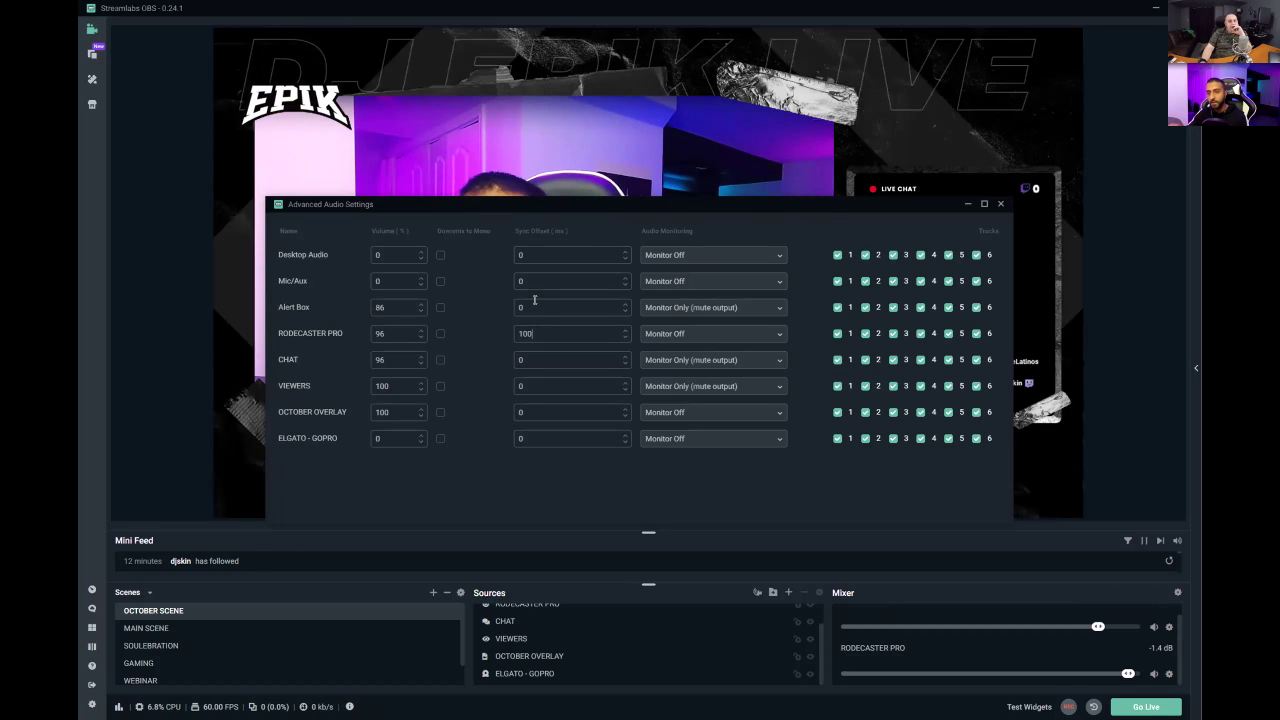
pyautogui.moveTo(537, 325); pyautogui.dragTo(509, 336)
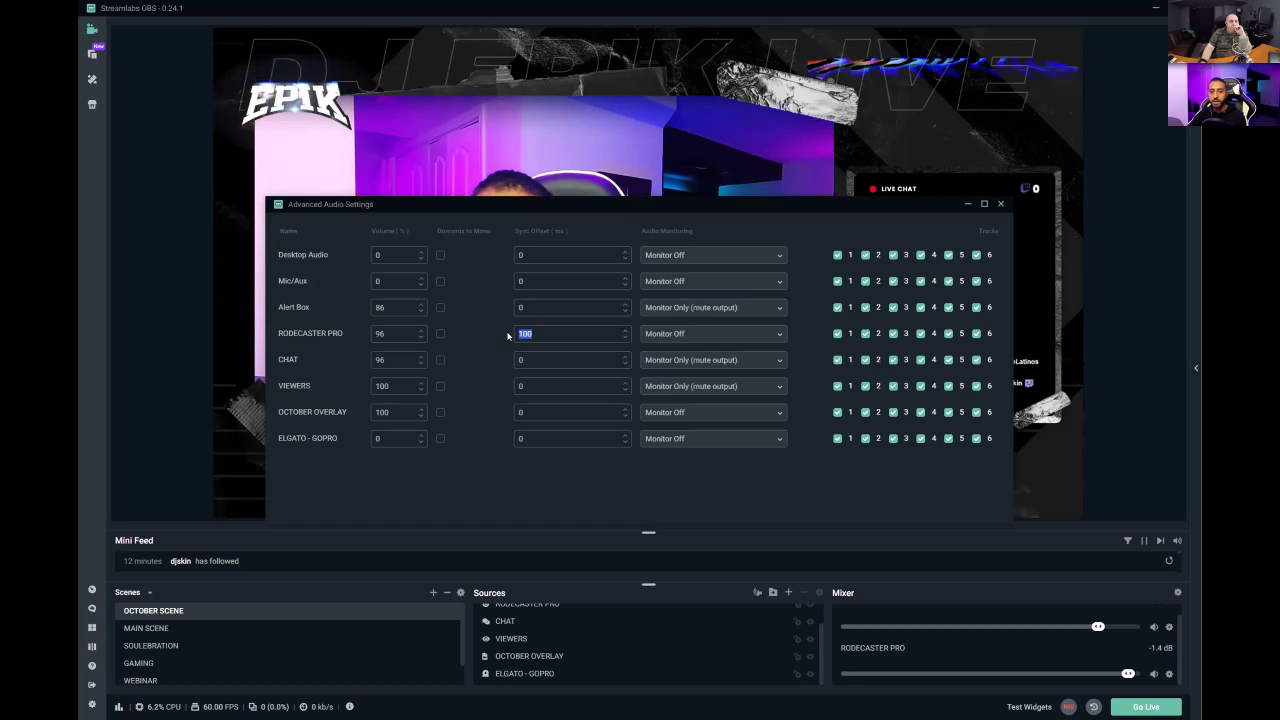
pyautogui.click(1000, 203)
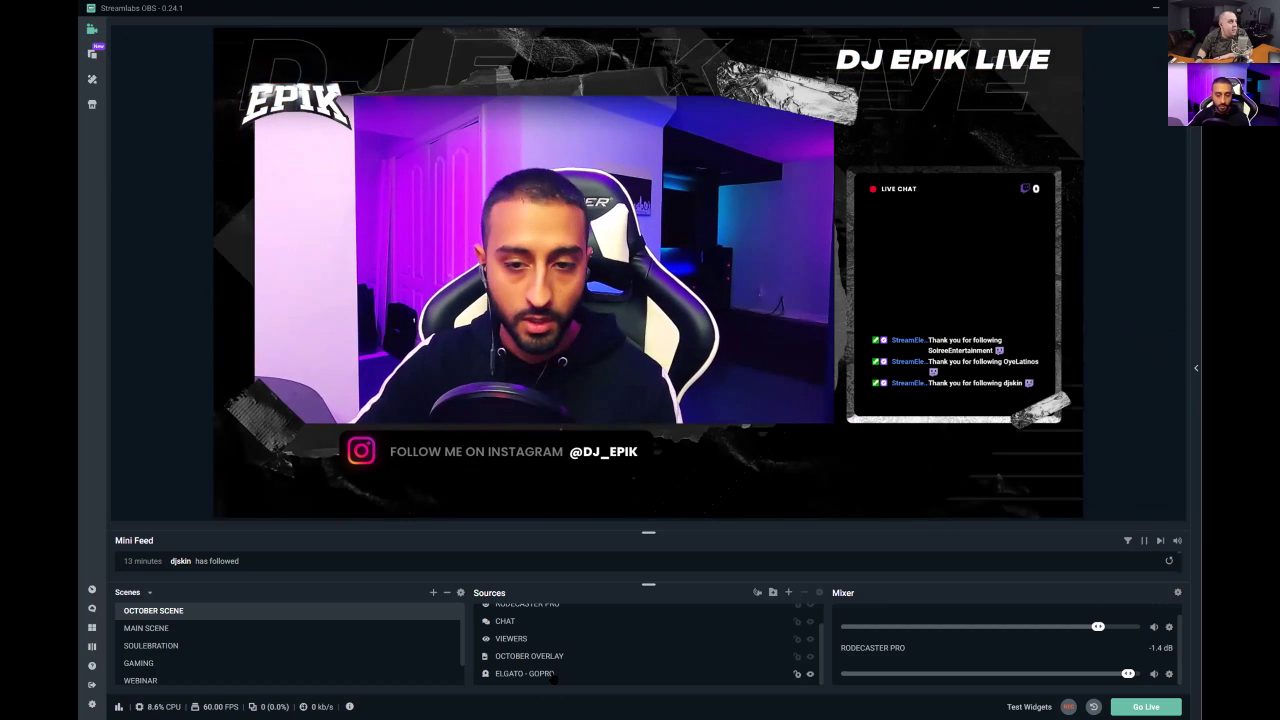
# Step: Hide the RODECASTER PRO, CHAT, OCTOBER OVERLAY and ELGATO - GOPRO sources in the OCTOBER SCENE
pyautogui.scroll(3, 590, 650)
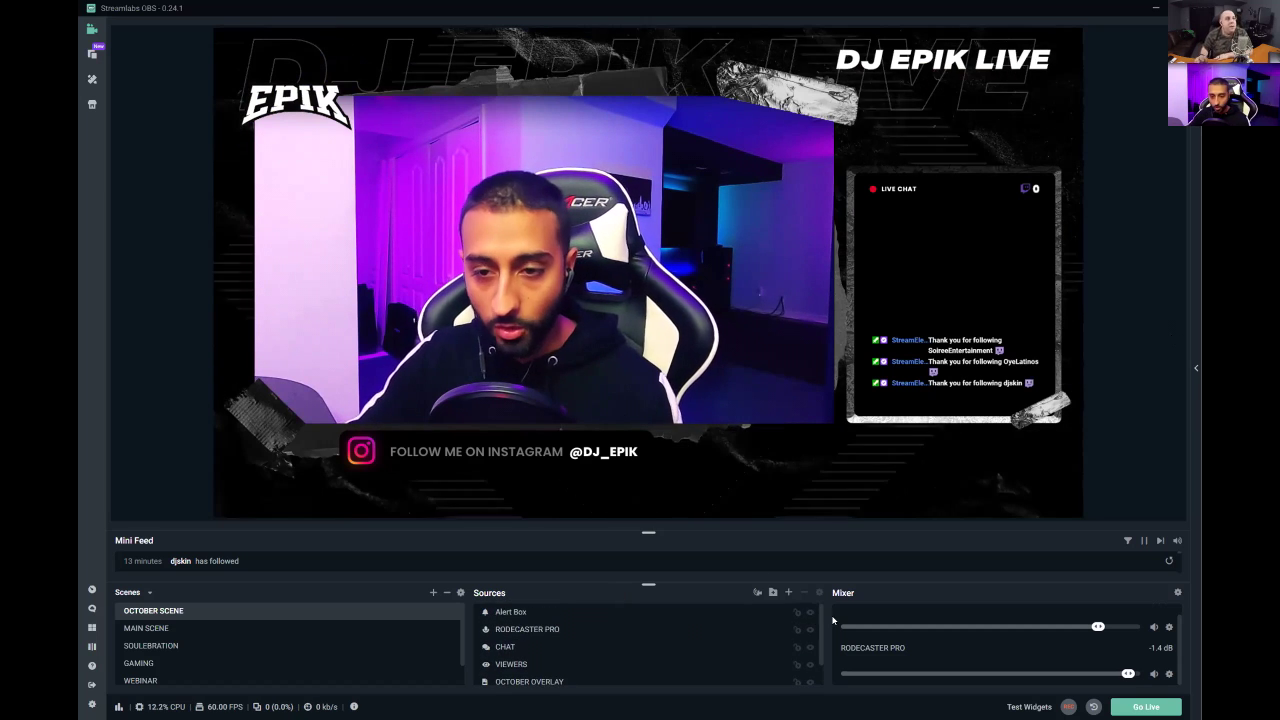
pyautogui.click(800, 630)
pyautogui.click(803, 646)
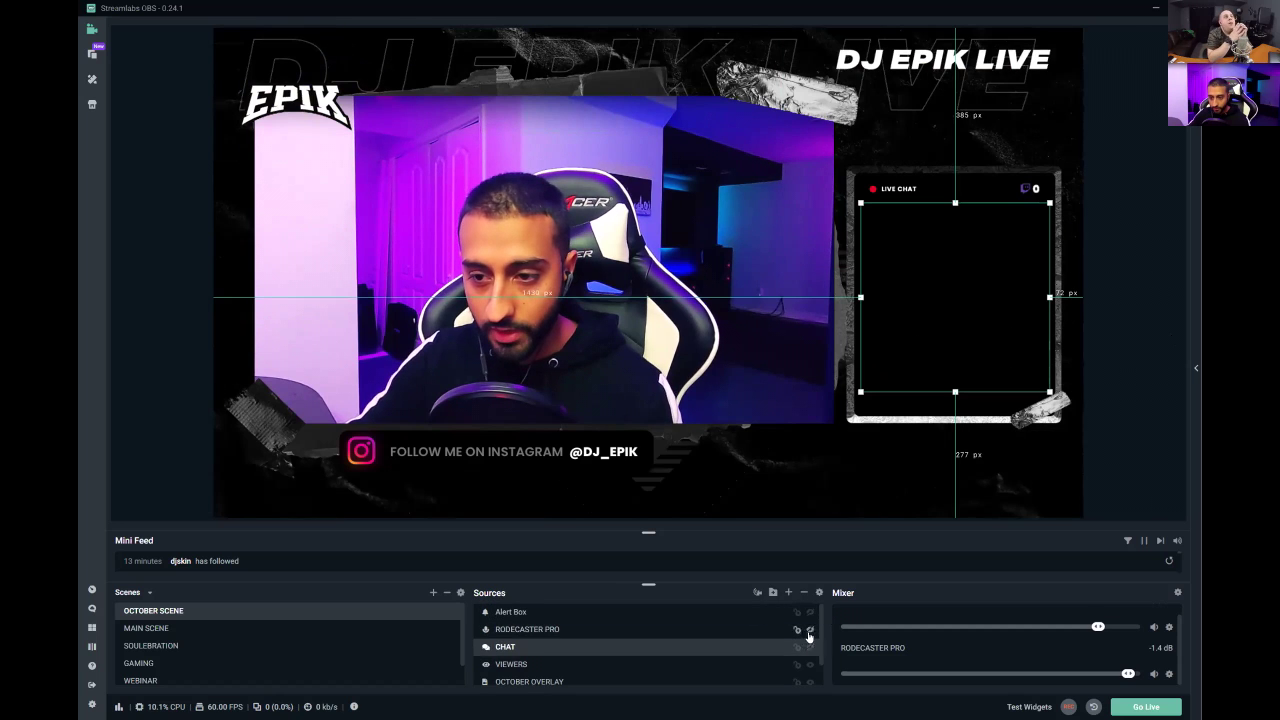
pyautogui.scroll(-1, 805, 646)
pyautogui.click(806, 640)
pyautogui.click(810, 657)
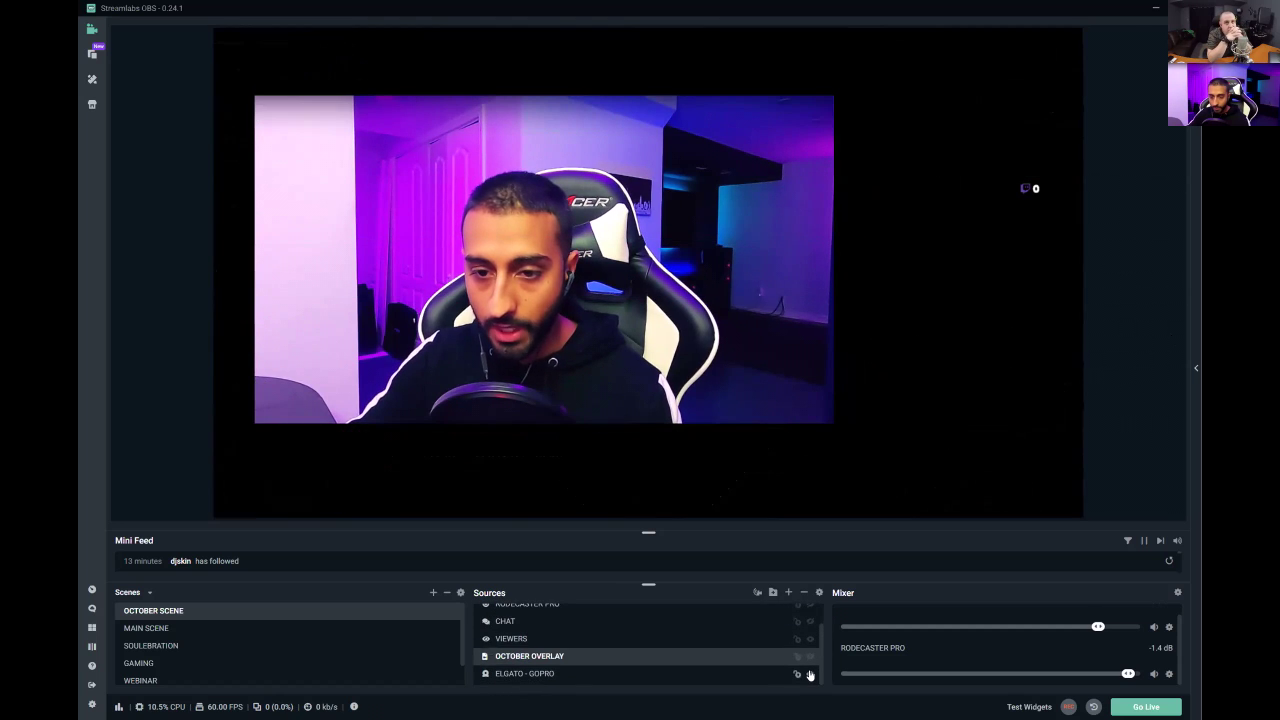
pyautogui.click(810, 674)
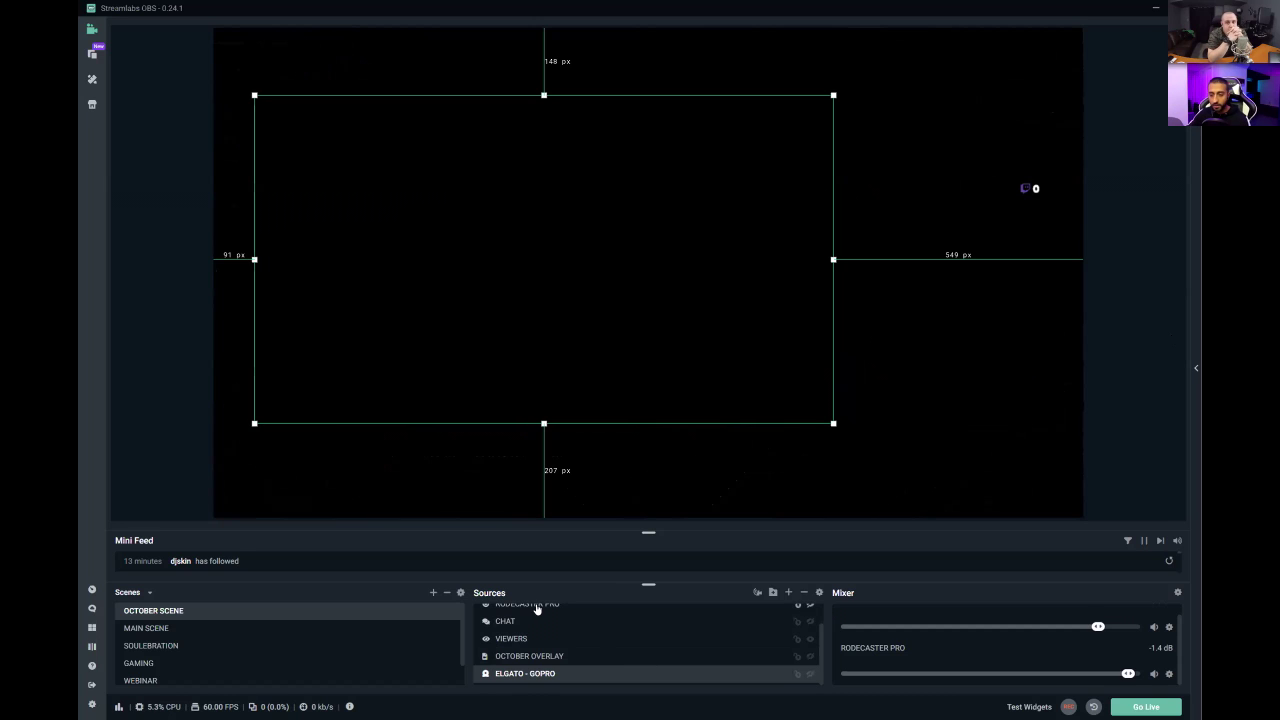
# Step: Show the OCTOBER OVERLAY source again and toggle ELGATO - GOPRO on and off to demonstrate the layering
pyautogui.click(809, 657)
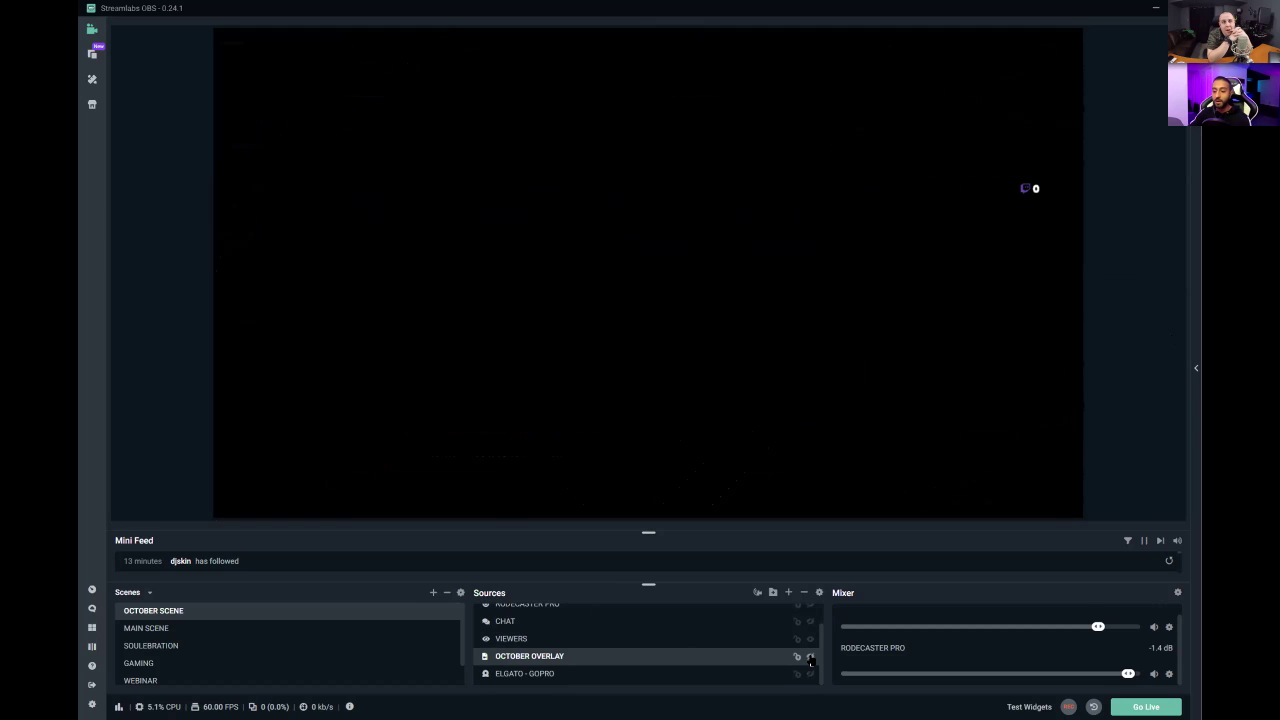
pyautogui.click(809, 674)
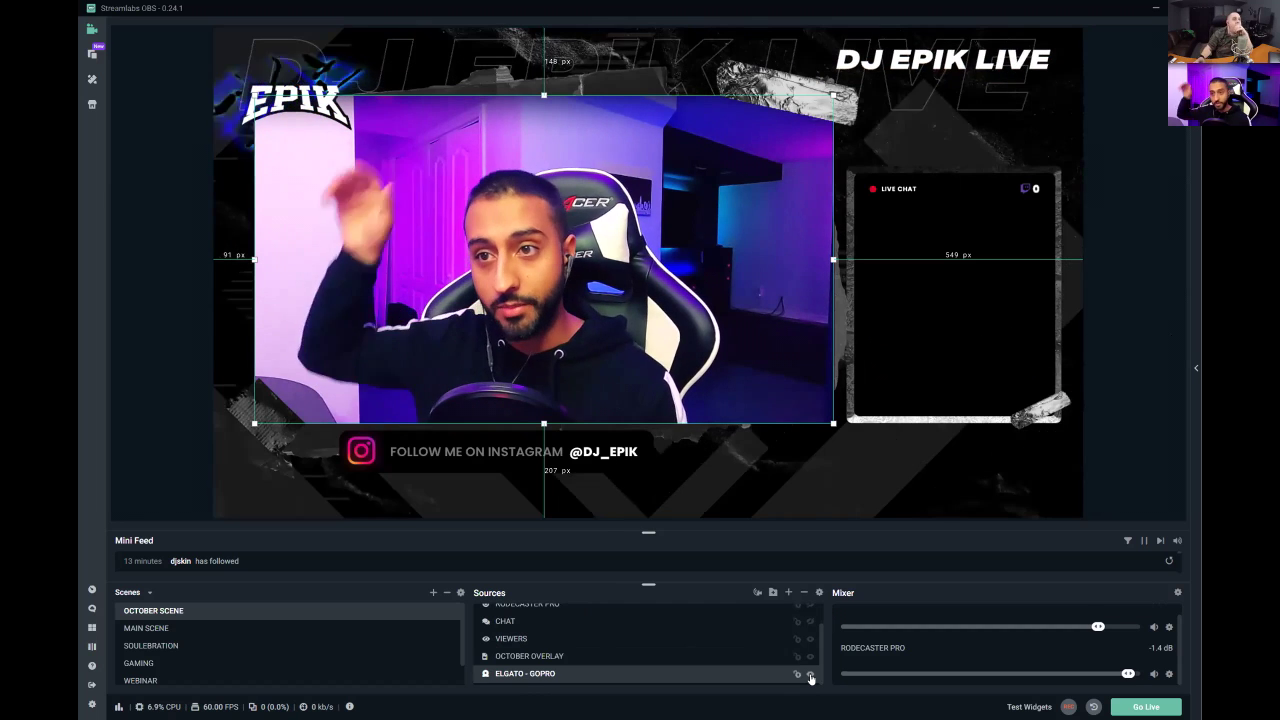
pyautogui.click(810, 675)
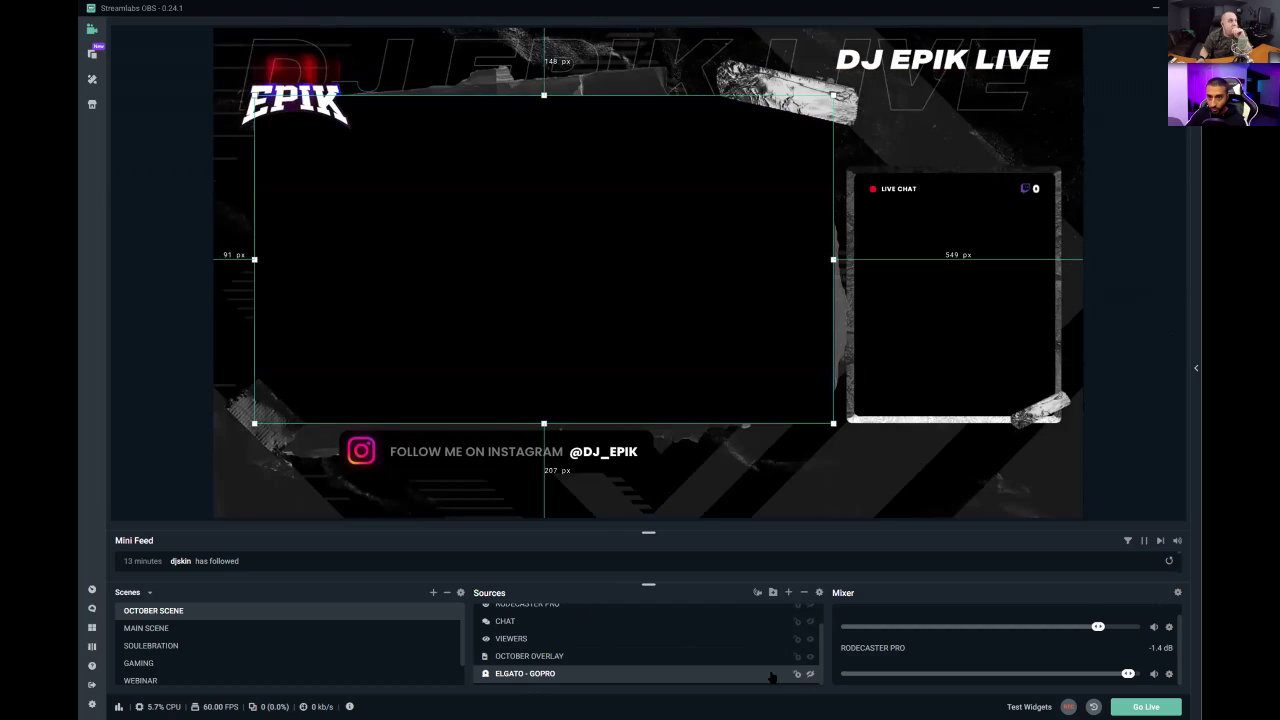
# Step: Open the filters of the OCTOBER OVERLAY source to examine them
pyautogui.click(692, 657)
pyautogui.rightClick(692, 658)
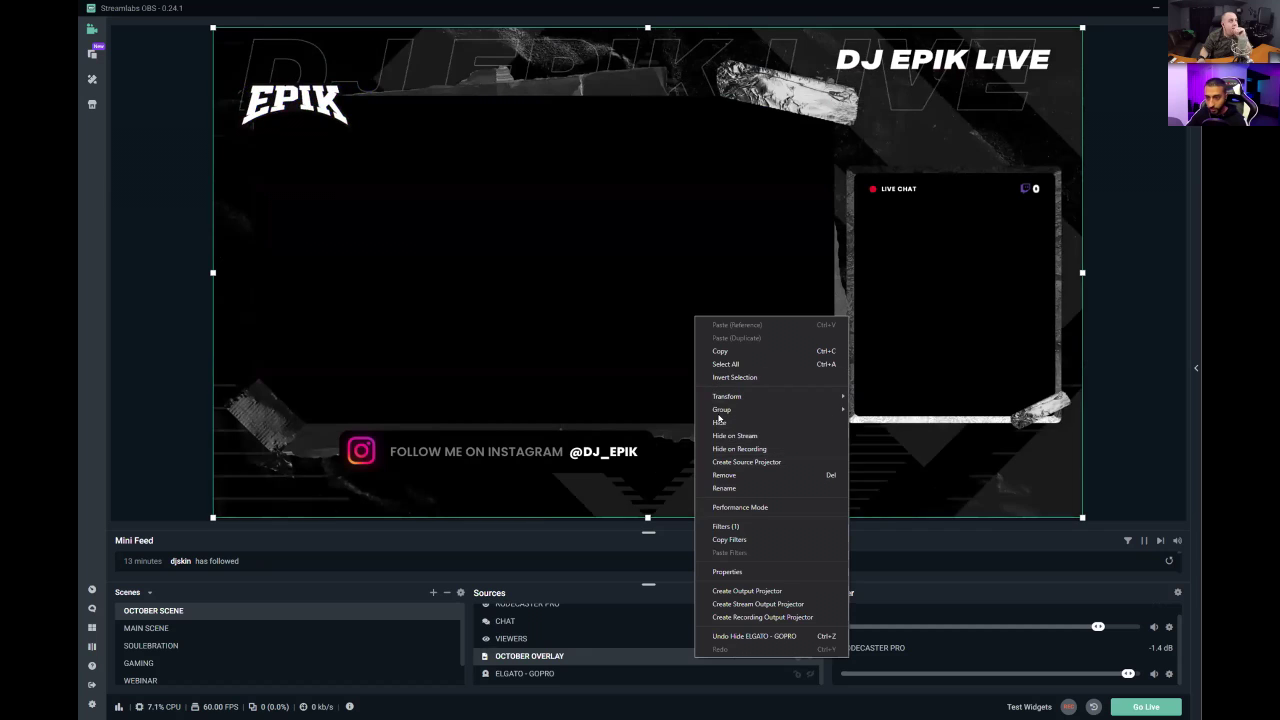
pyautogui.click(726, 526)
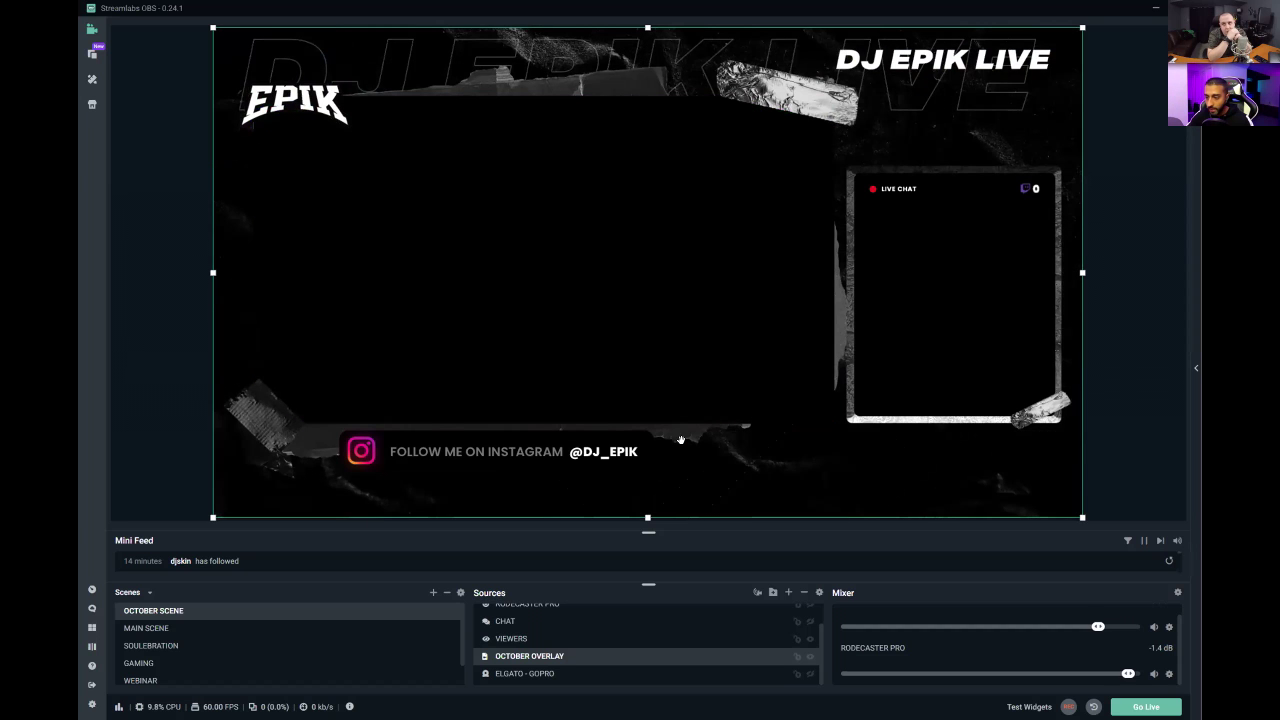
# Step: Show the ELGATO - GOPRO camera behind the overlay, try shifting it on the canvas, and clear the selection
pyautogui.click(510, 673)
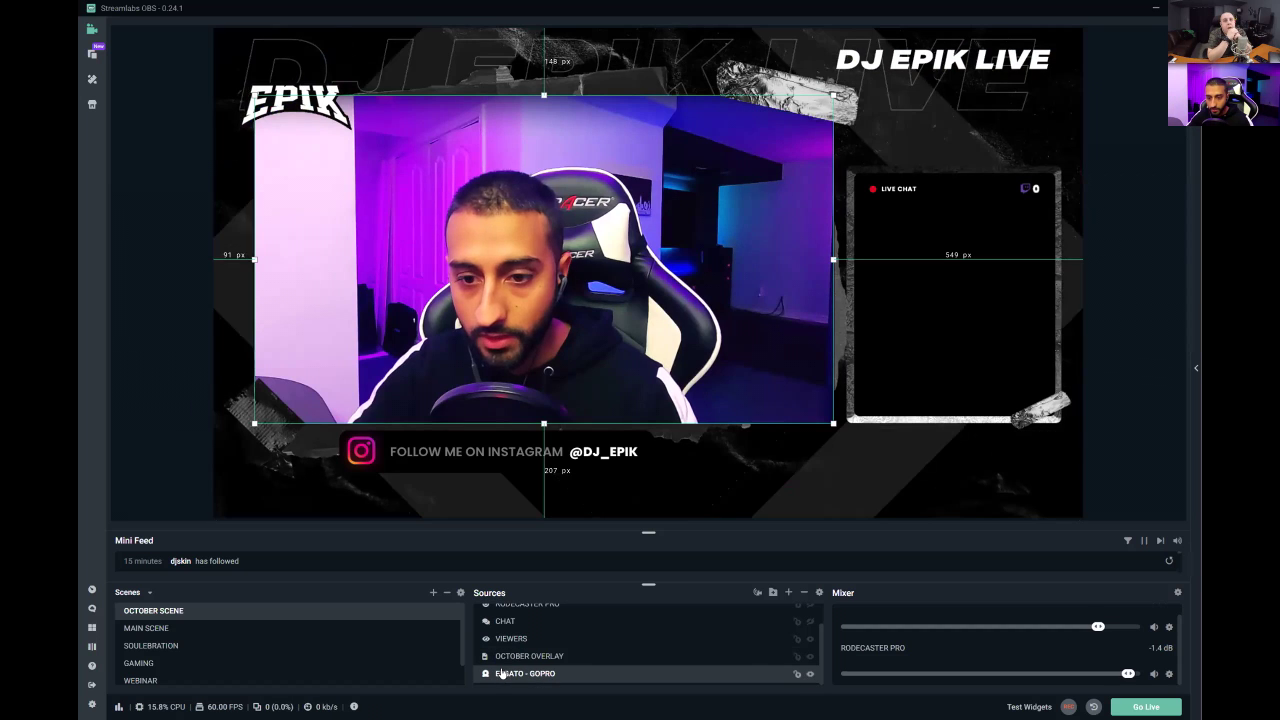
pyautogui.moveTo(611, 353); pyautogui.dragTo(597, 257)
pyautogui.click(1068, 77)
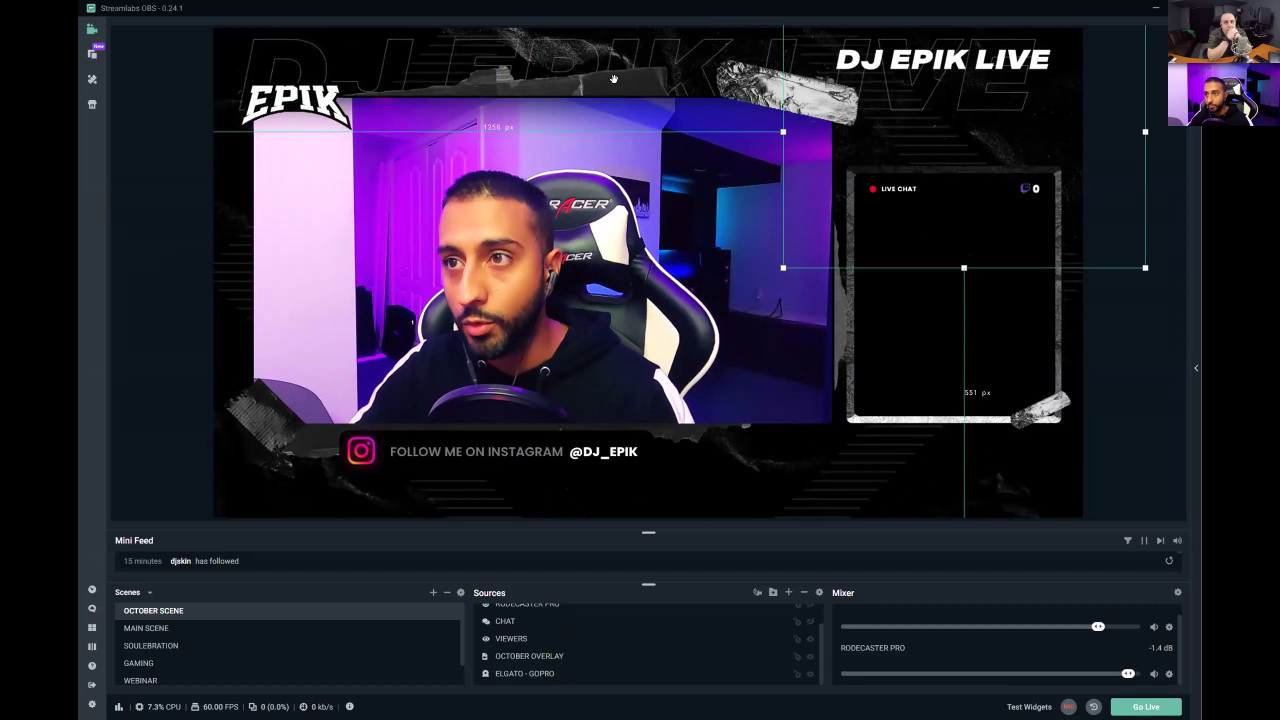
pyautogui.click(452, 195)
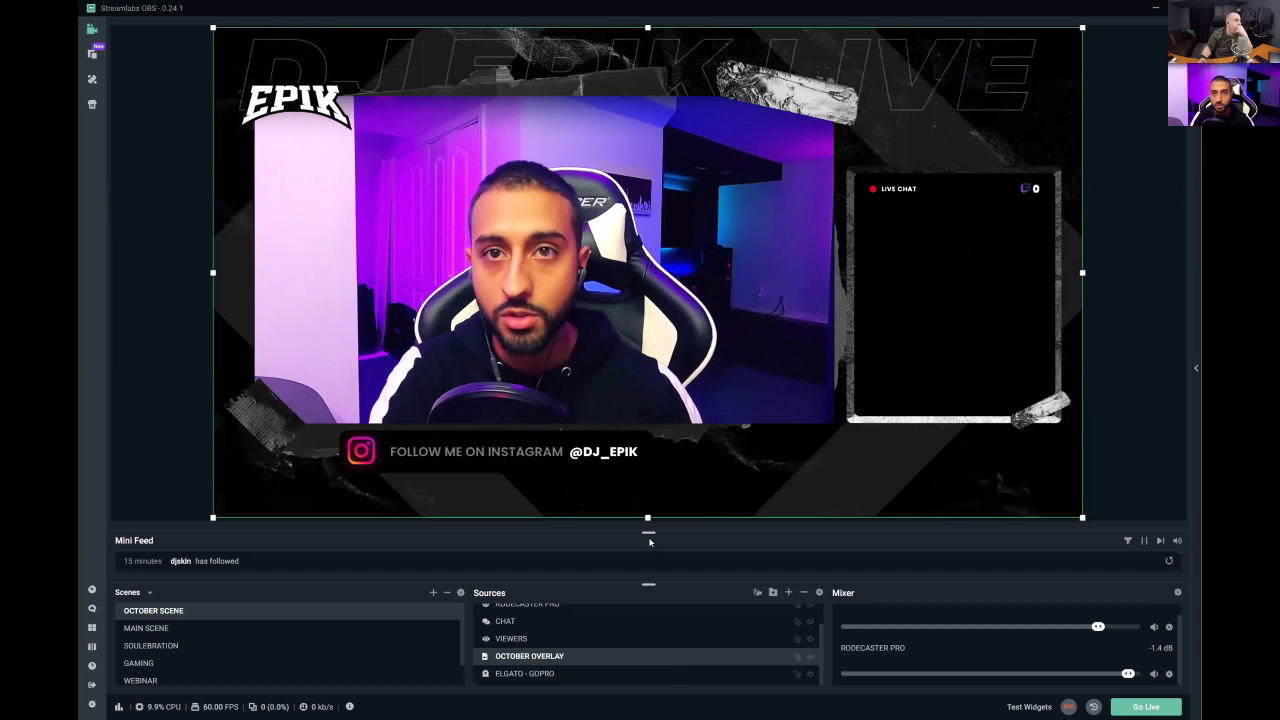
pyautogui.click(1127, 313)
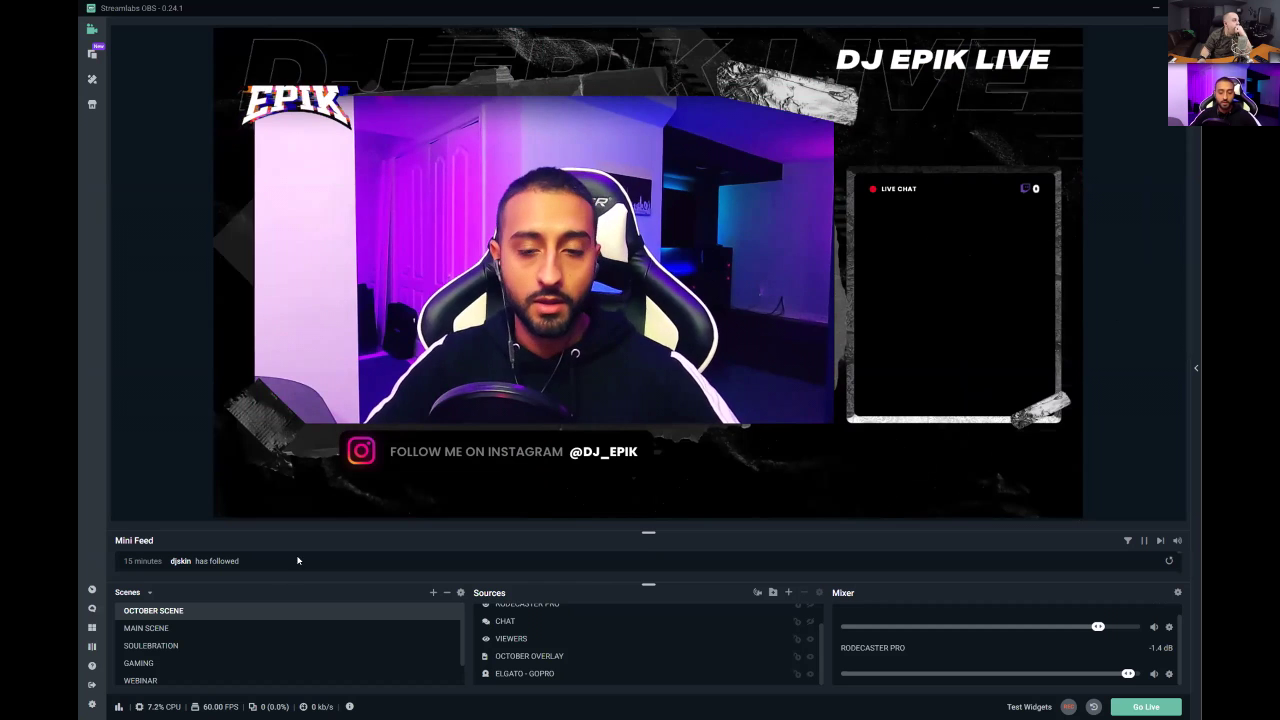
# Step: Examine where the CHAT, VIEWERS and Alert Box sources sit on the OCTOBER SCENE canvas
pyautogui.scroll(-2, 274, 630)
pyautogui.scroll(2, 274, 630)
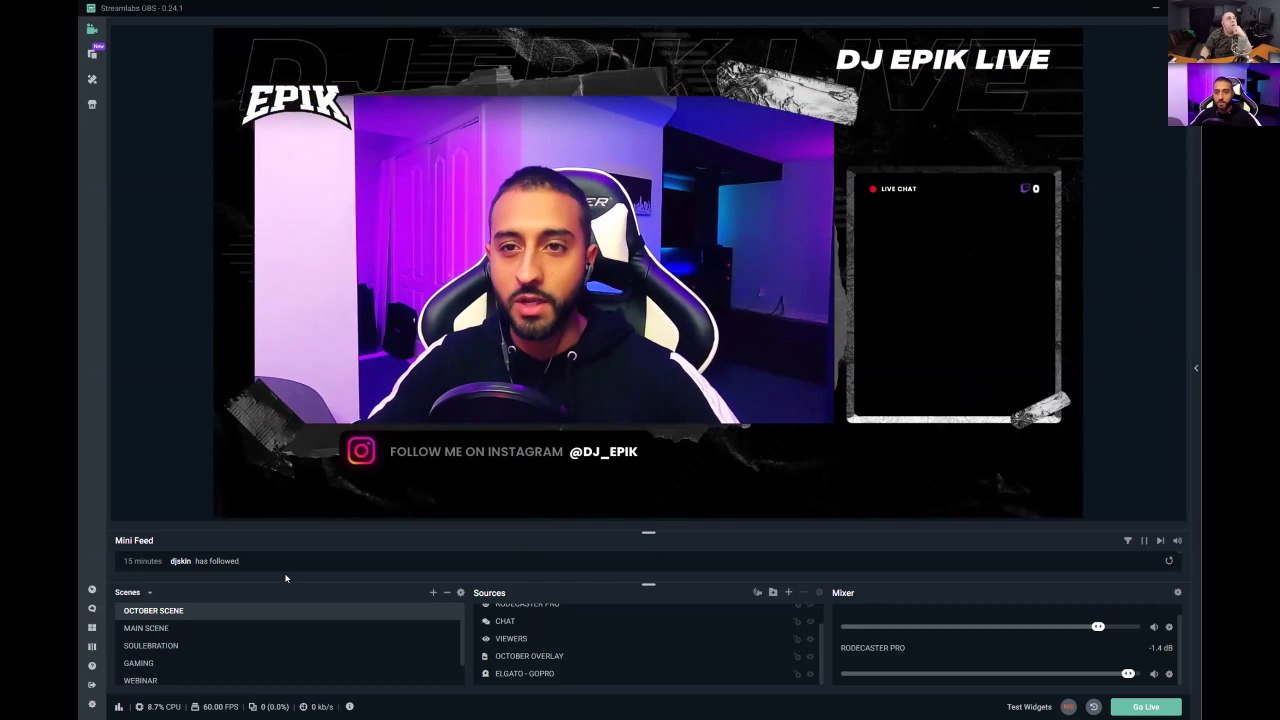
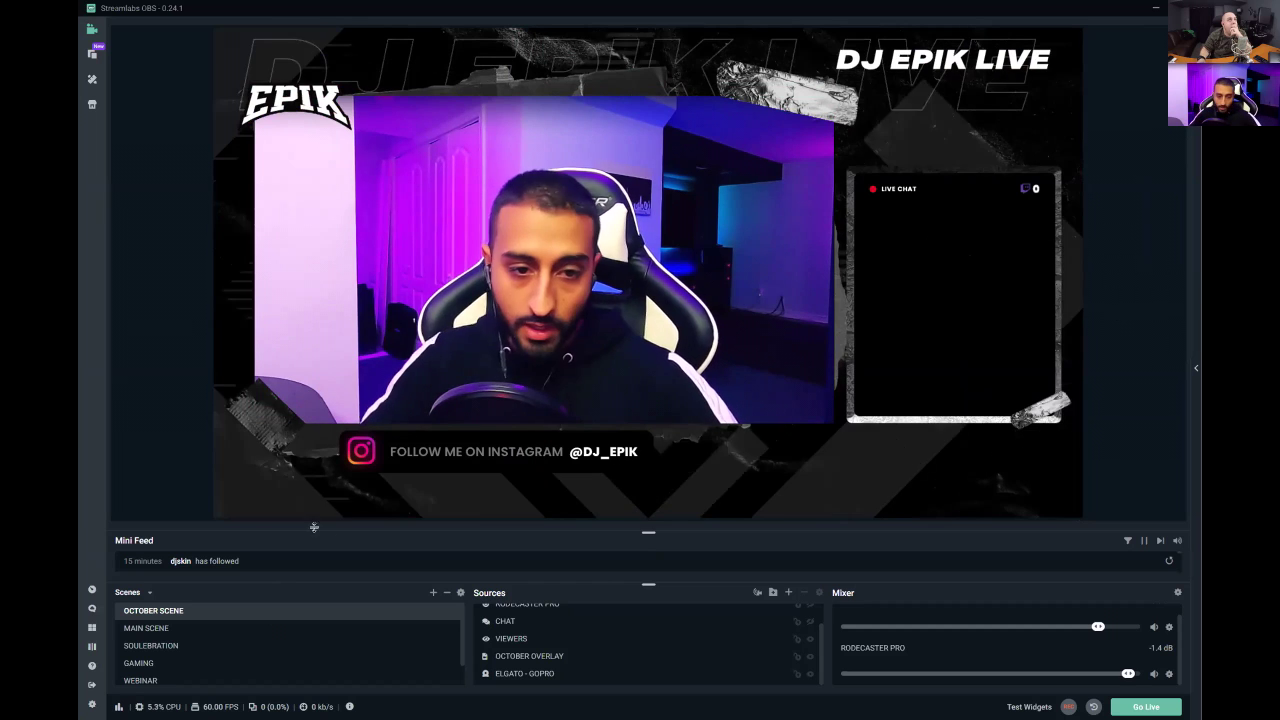
pyautogui.scroll(1, 657, 645)
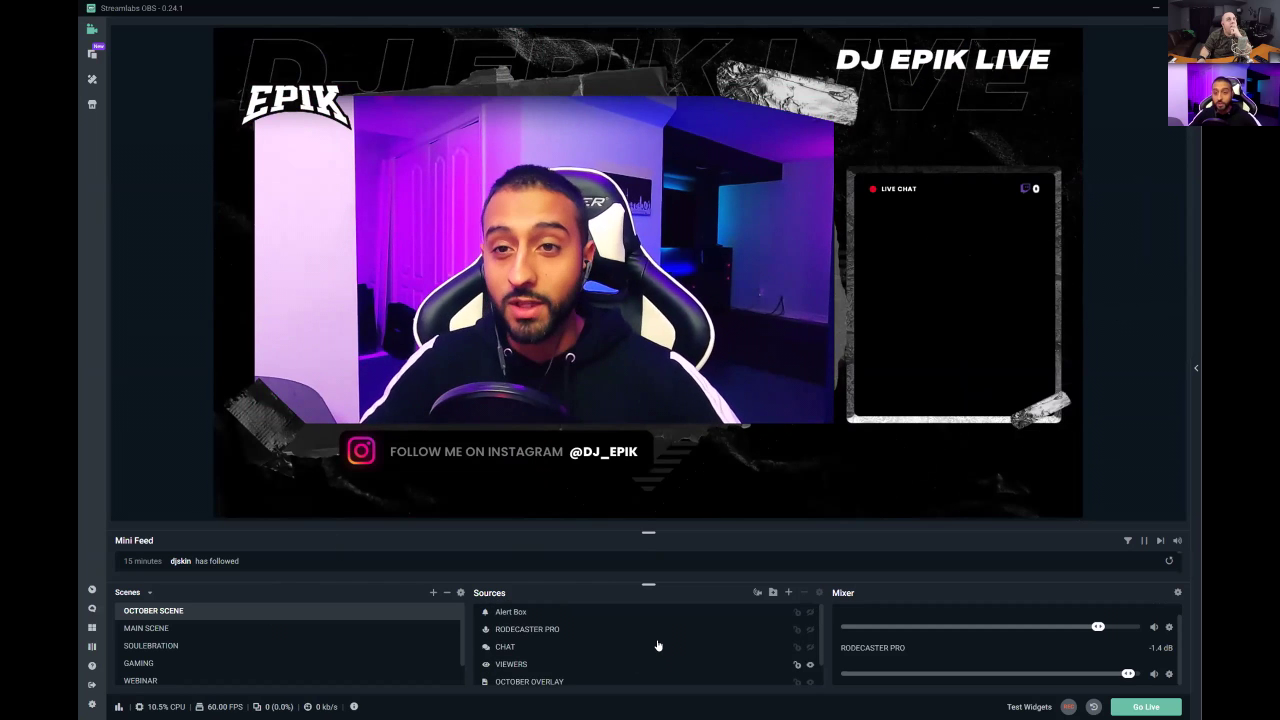
pyautogui.click(531, 646)
pyautogui.click(531, 664)
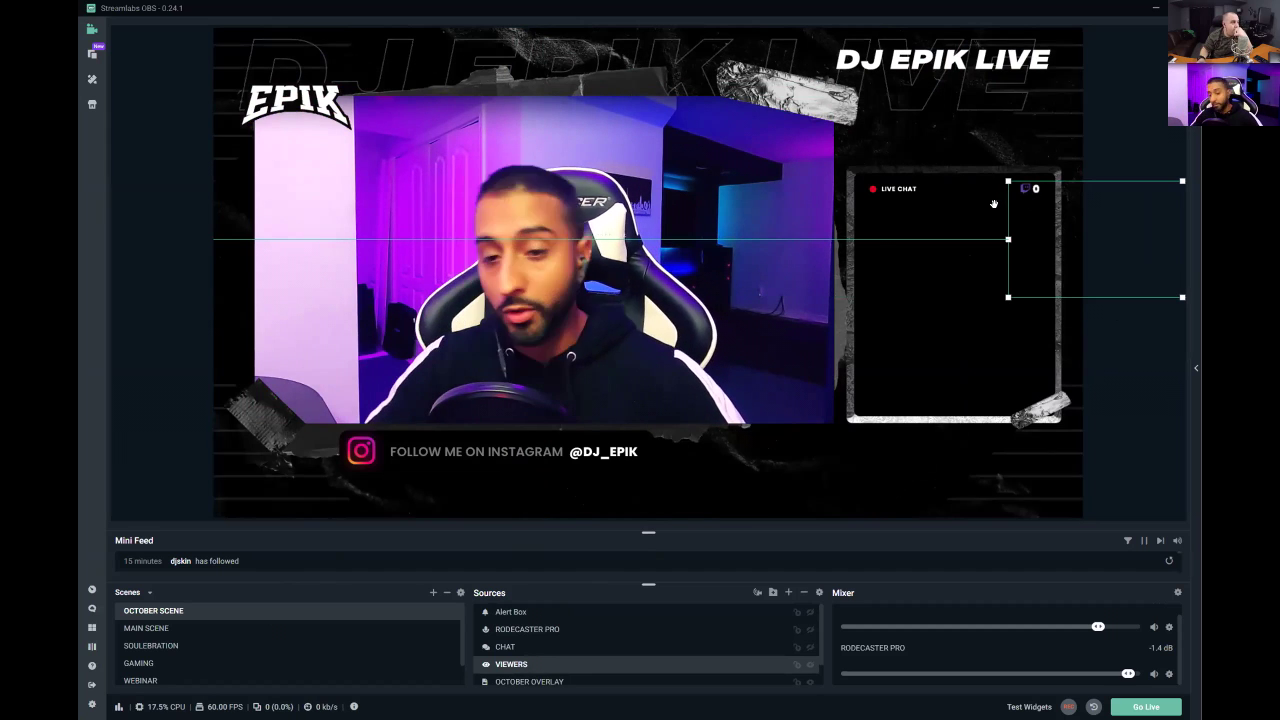
pyautogui.click(511, 612)
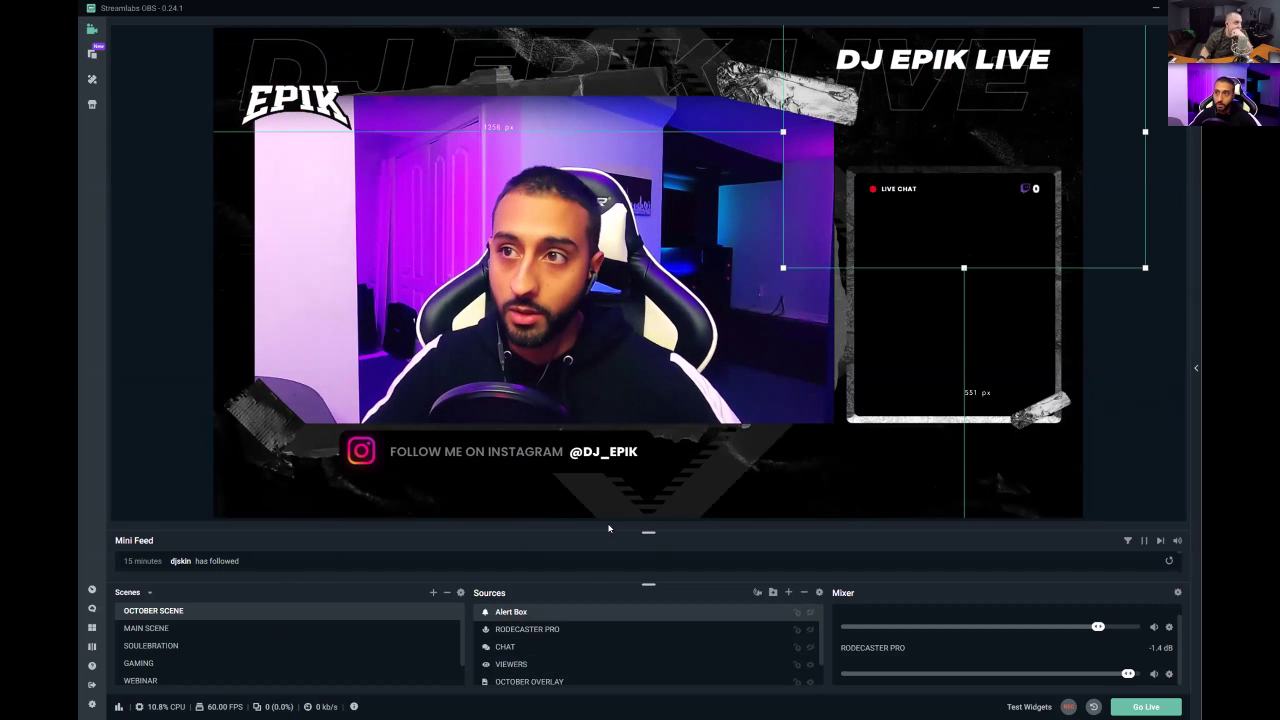
# Step: Open the properties of the Alert Box source to examine its alert settings
pyautogui.rightClick(651, 609)
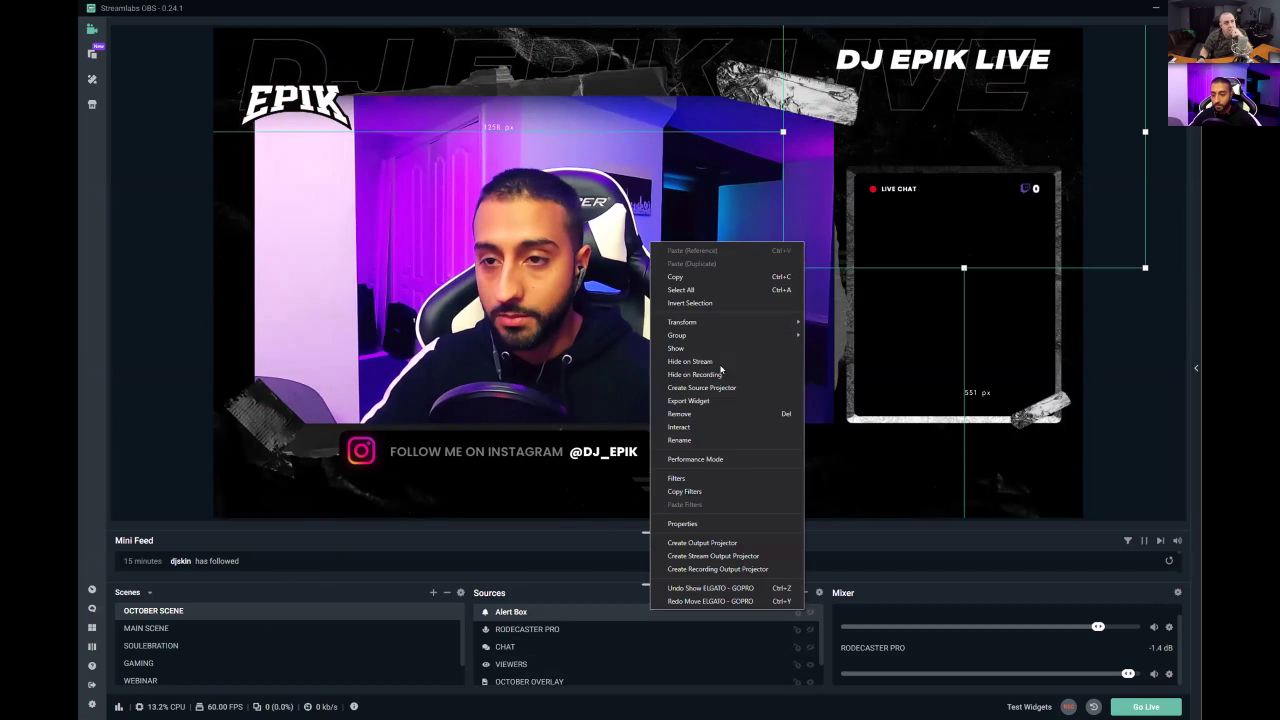
pyautogui.click(686, 525)
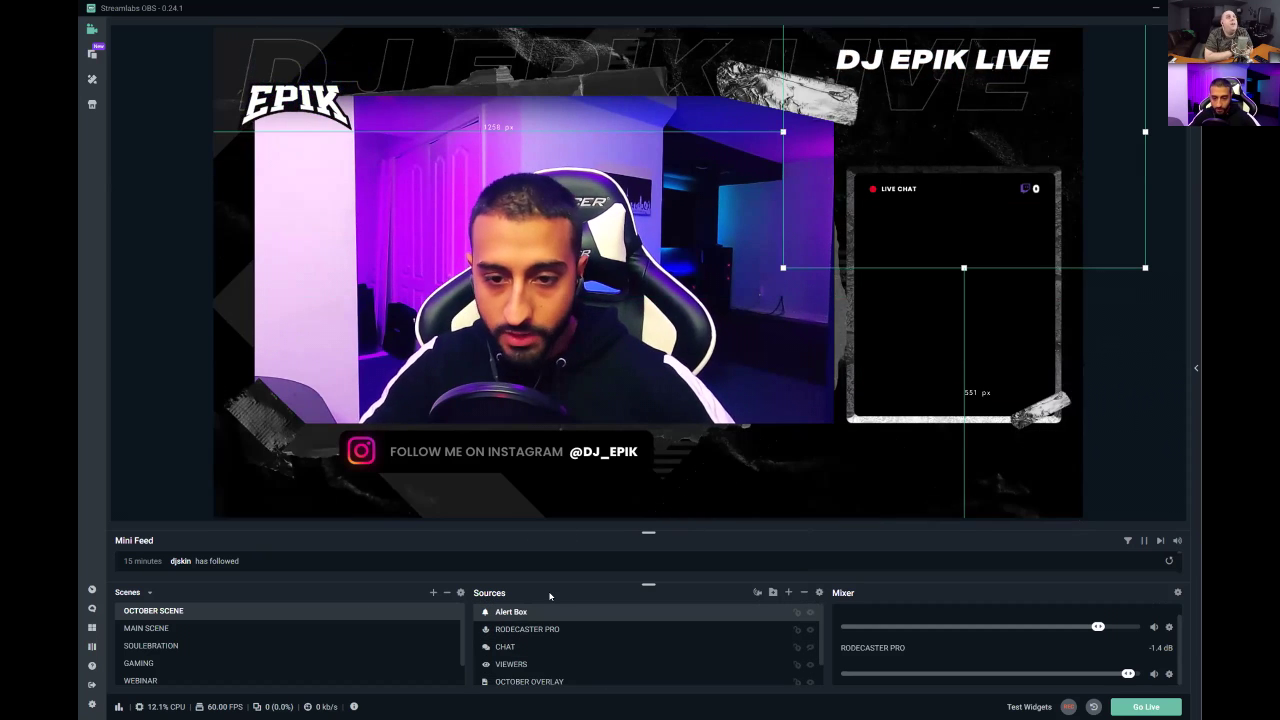
pyautogui.rightClick(764, 609)
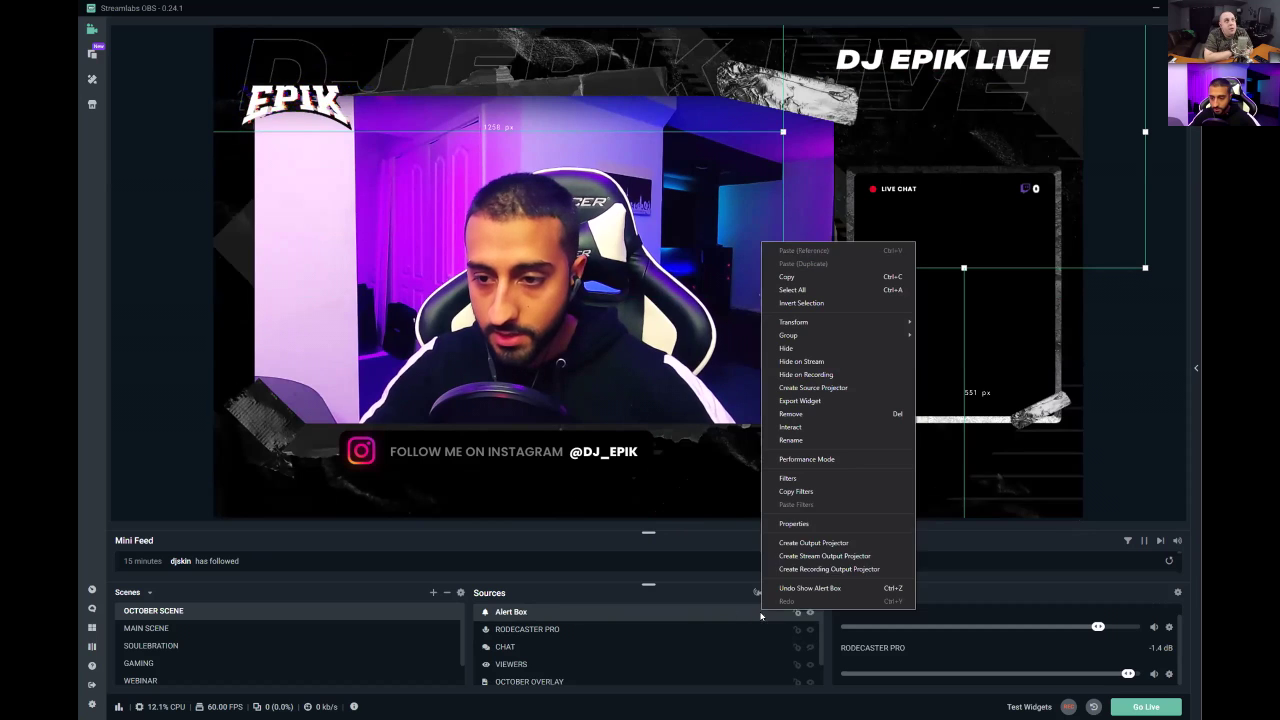
pyautogui.click(786, 525)
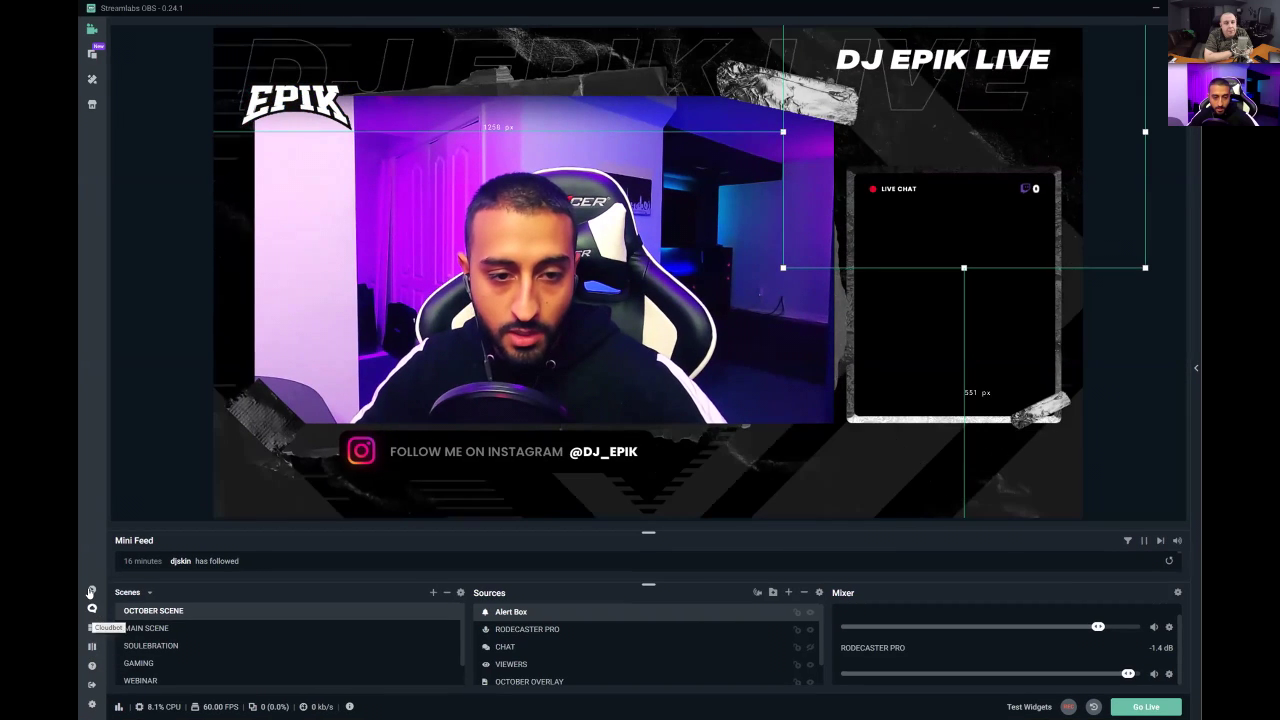
# Step: Browse the app store's full listing and its Overlays category for overlay and widget apps
pyautogui.click(91, 105)
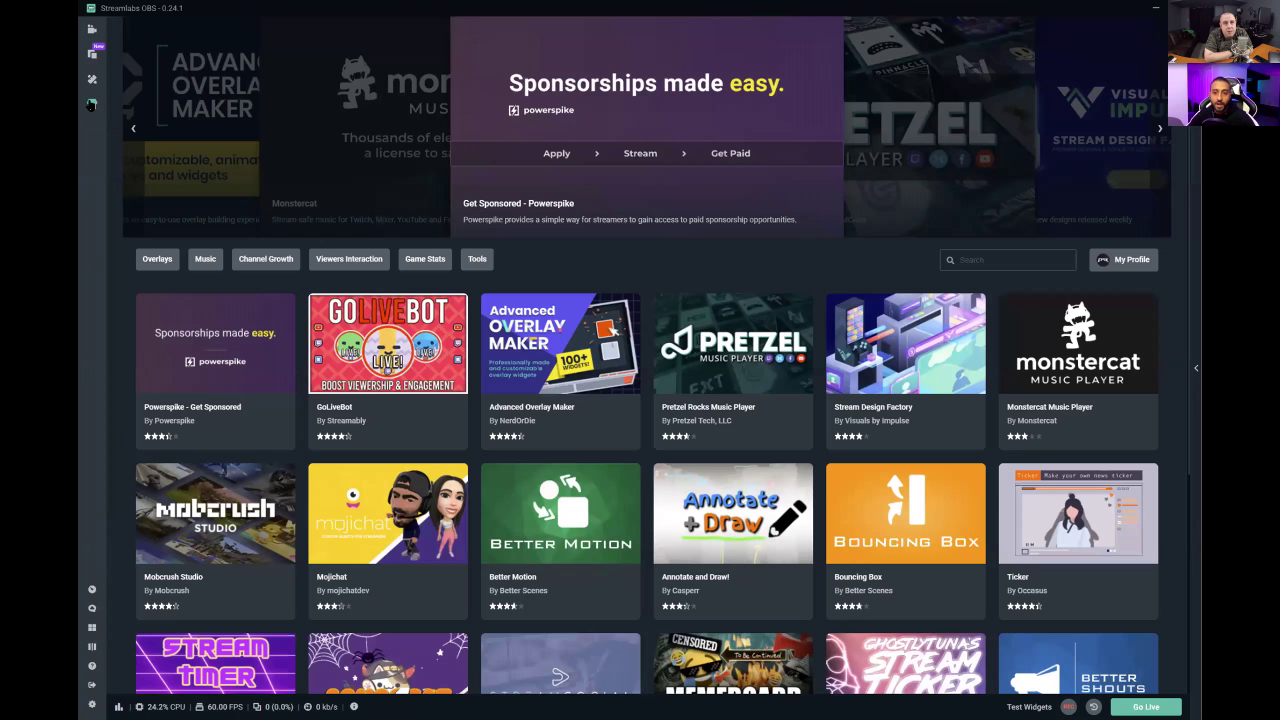
pyautogui.scroll(-3, 597, 355)
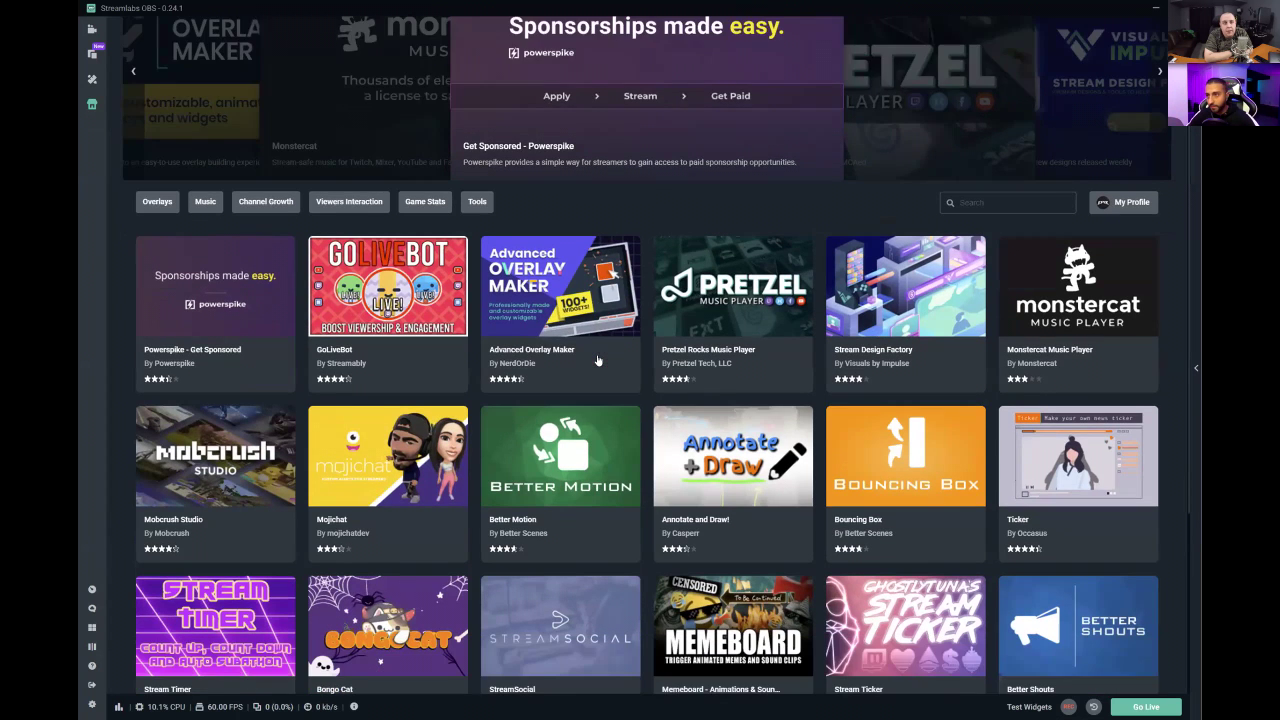
pyautogui.scroll(3, 597, 355)
pyautogui.scroll(-5, 597, 357)
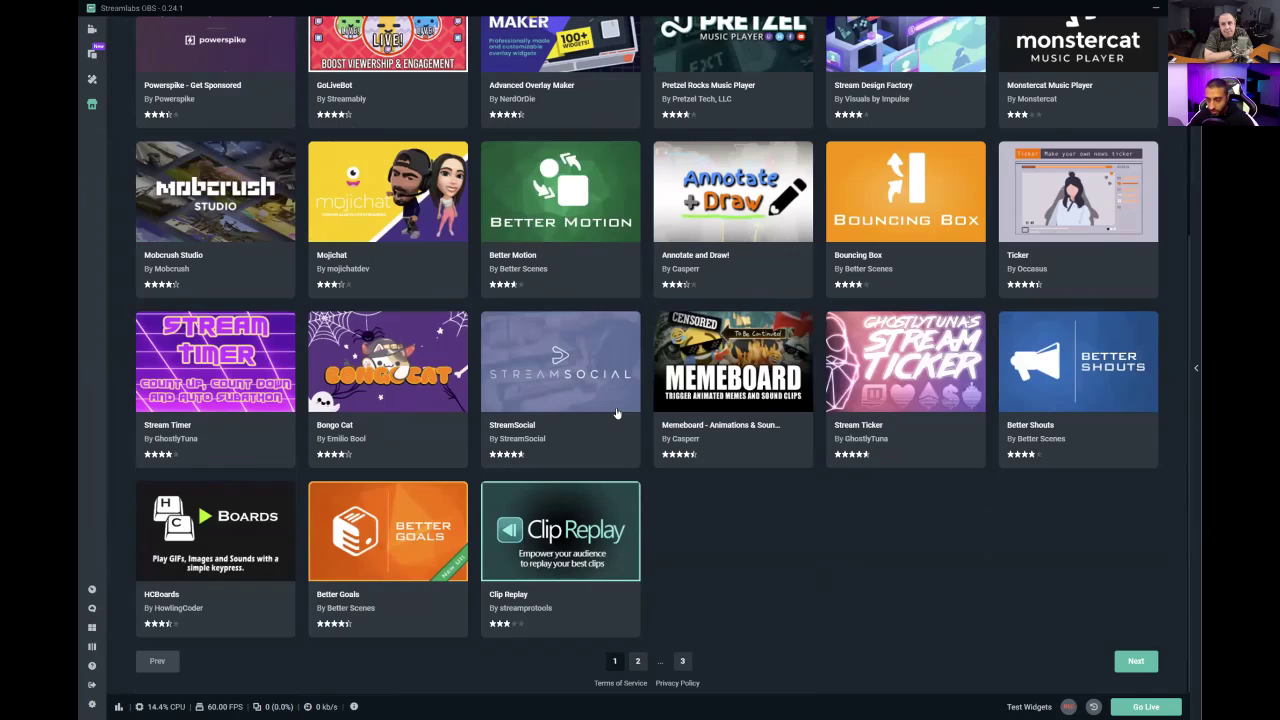
pyautogui.scroll(5, 364, 278)
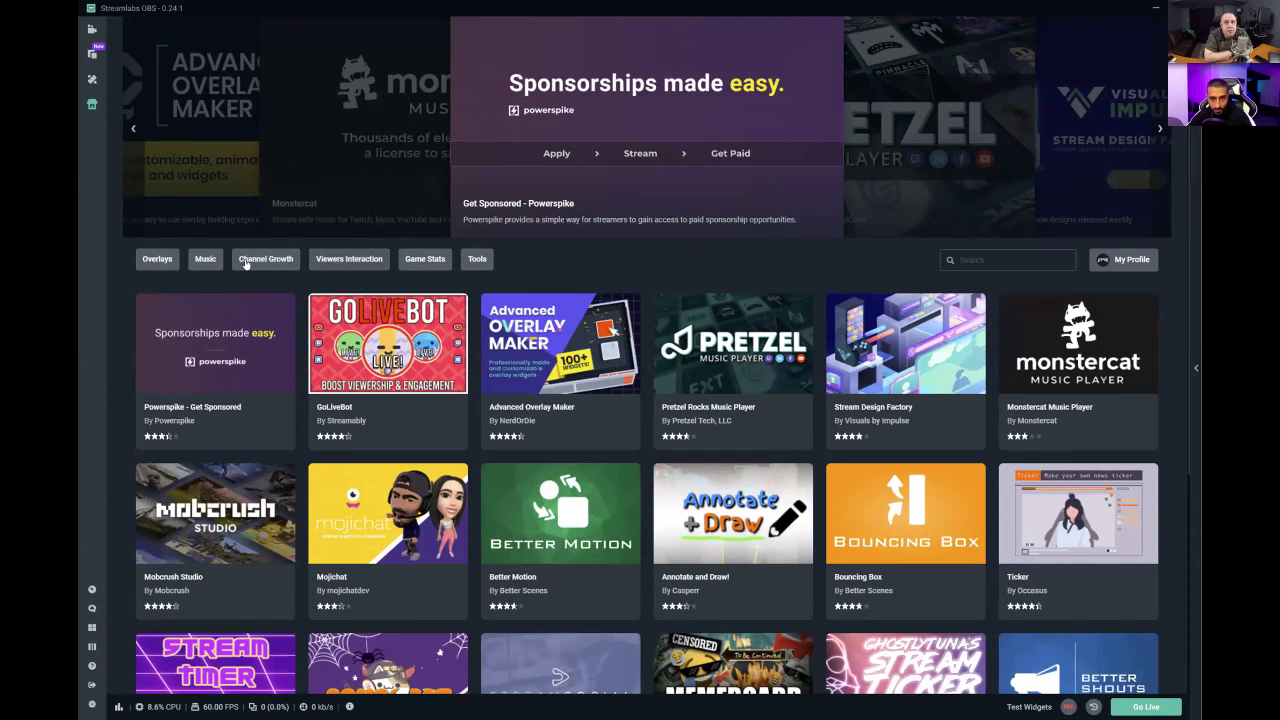
pyautogui.click(160, 262)
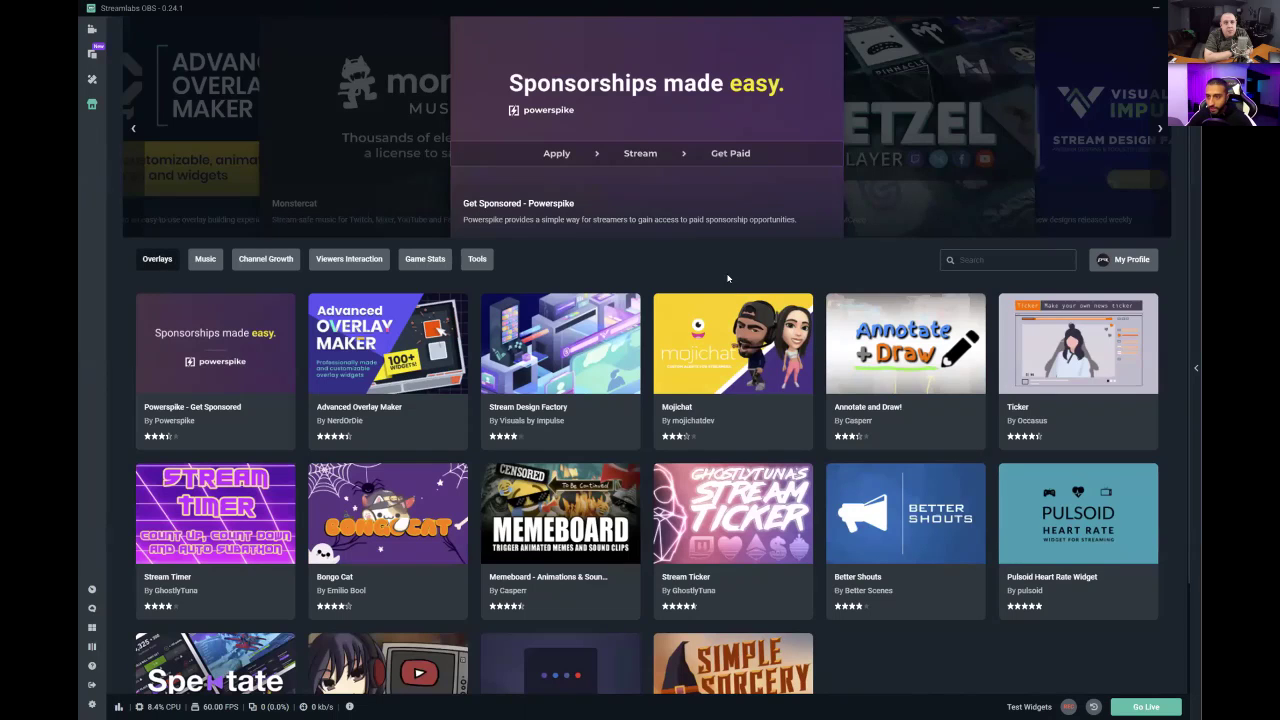
pyautogui.scroll(-2, 710, 303)
pyautogui.scroll(2, 710, 303)
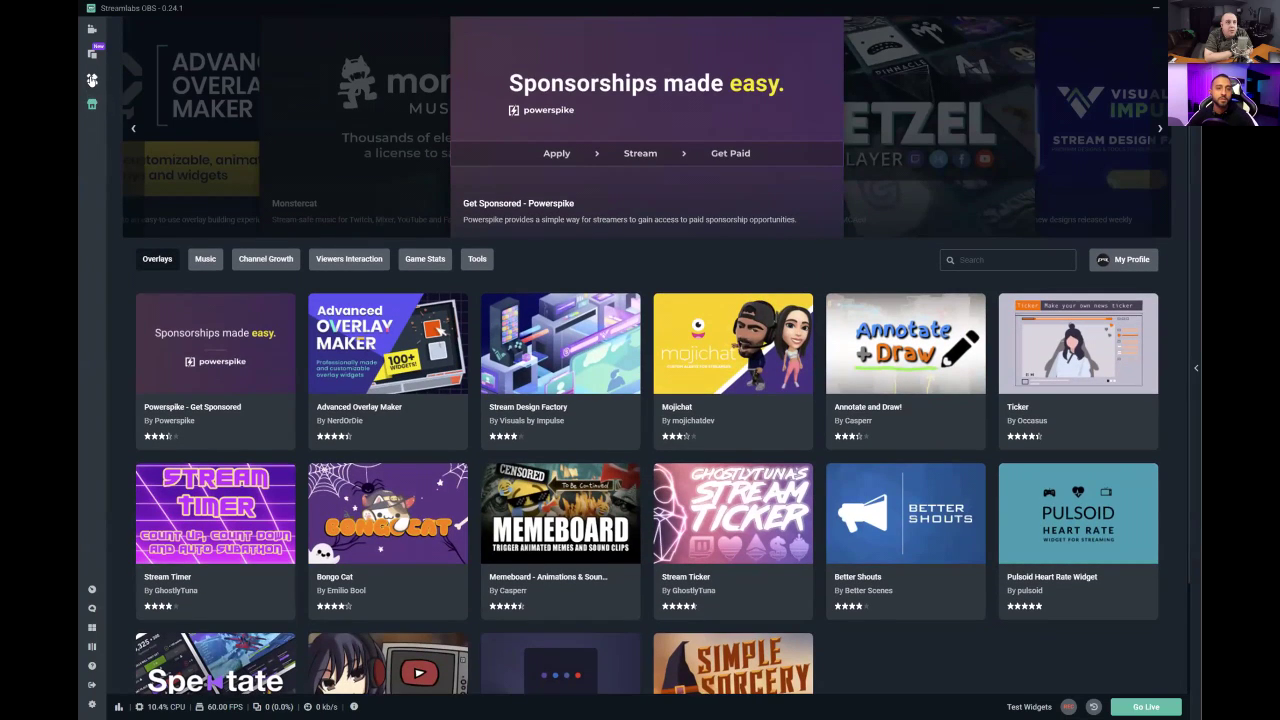
# Step: Open the overlay themes library and browse the Just Added and Featured alert box designs under Widget Themes
pyautogui.click(91, 80)
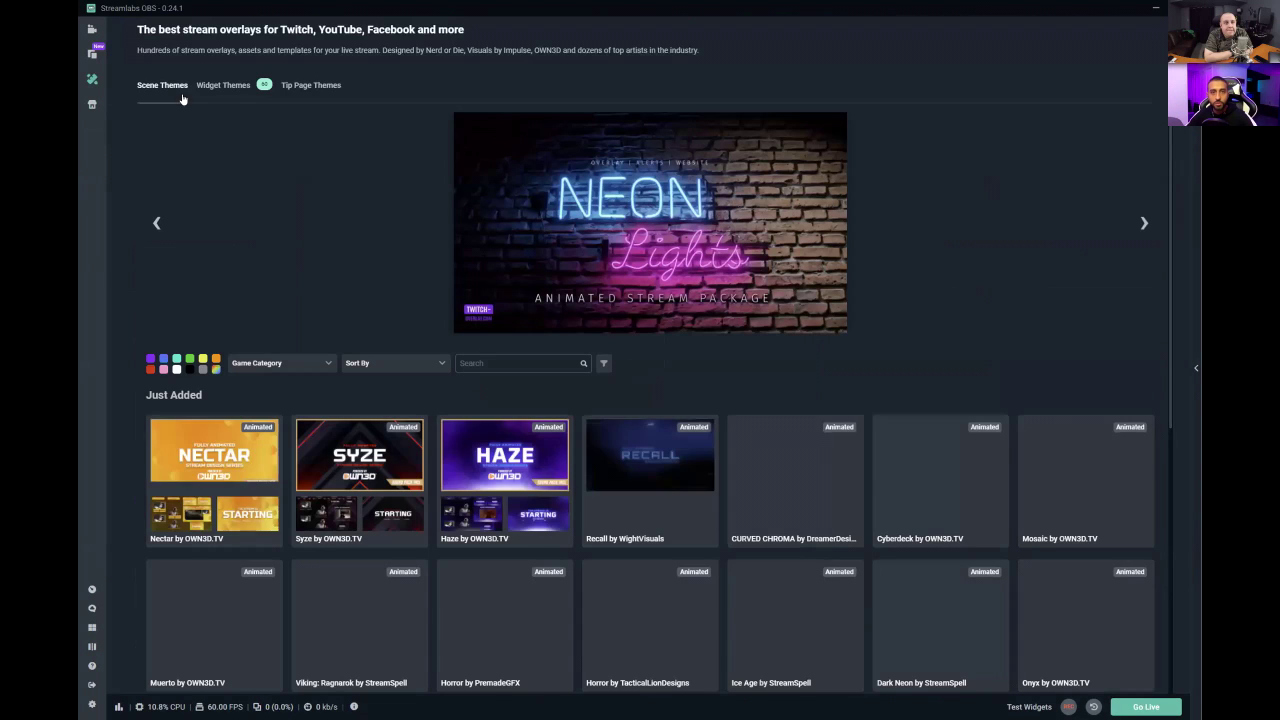
pyautogui.click(226, 87)
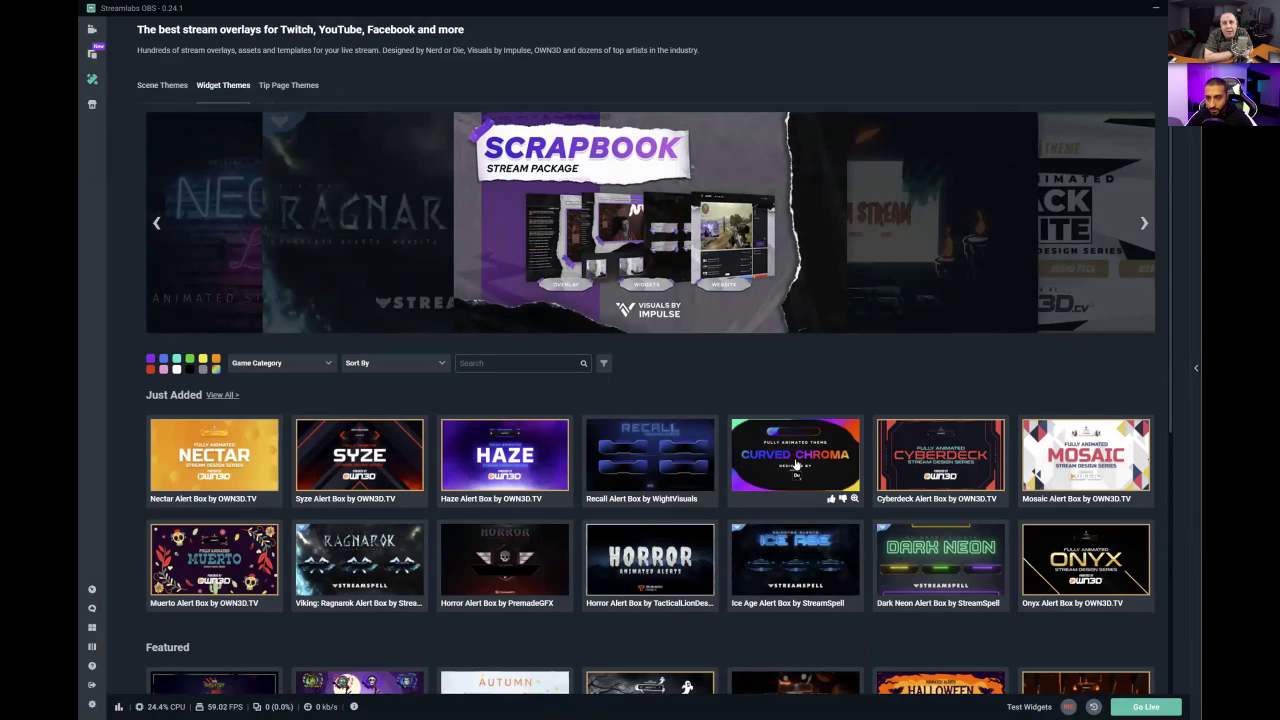
pyautogui.scroll(-3, 796, 465)
pyautogui.scroll(3, 700, 458)
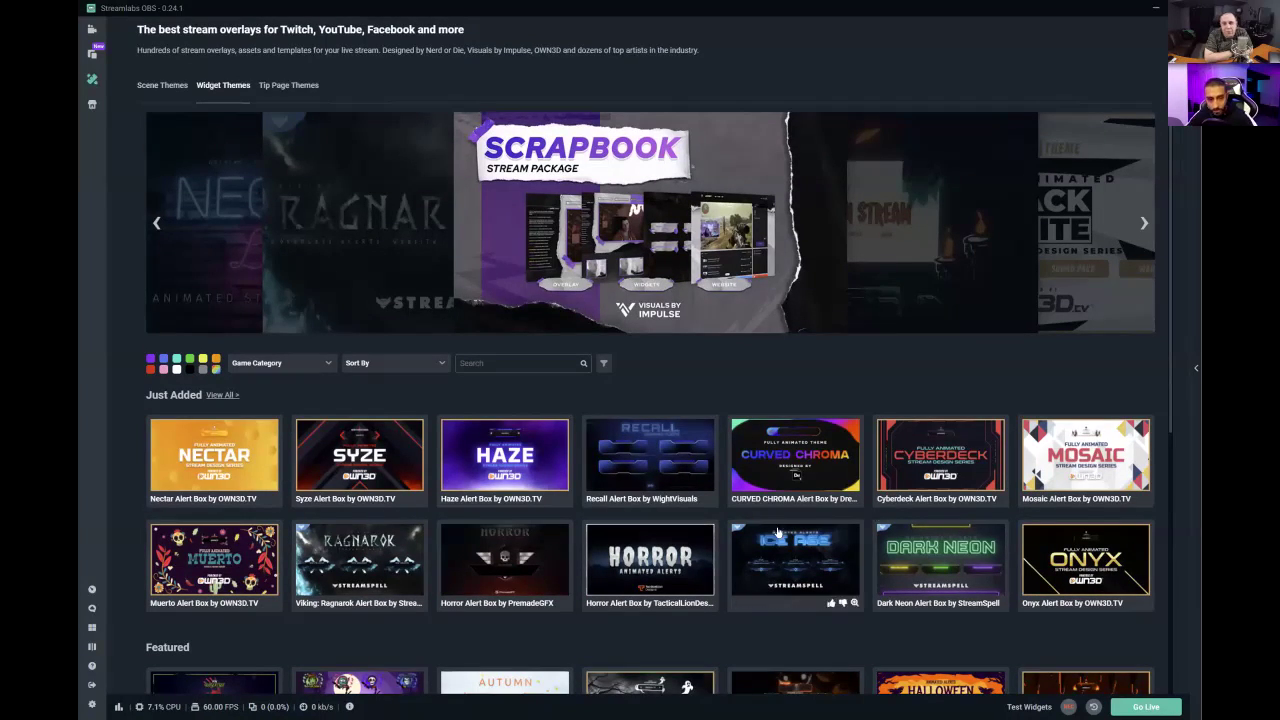
pyautogui.scroll(-3, 778, 532)
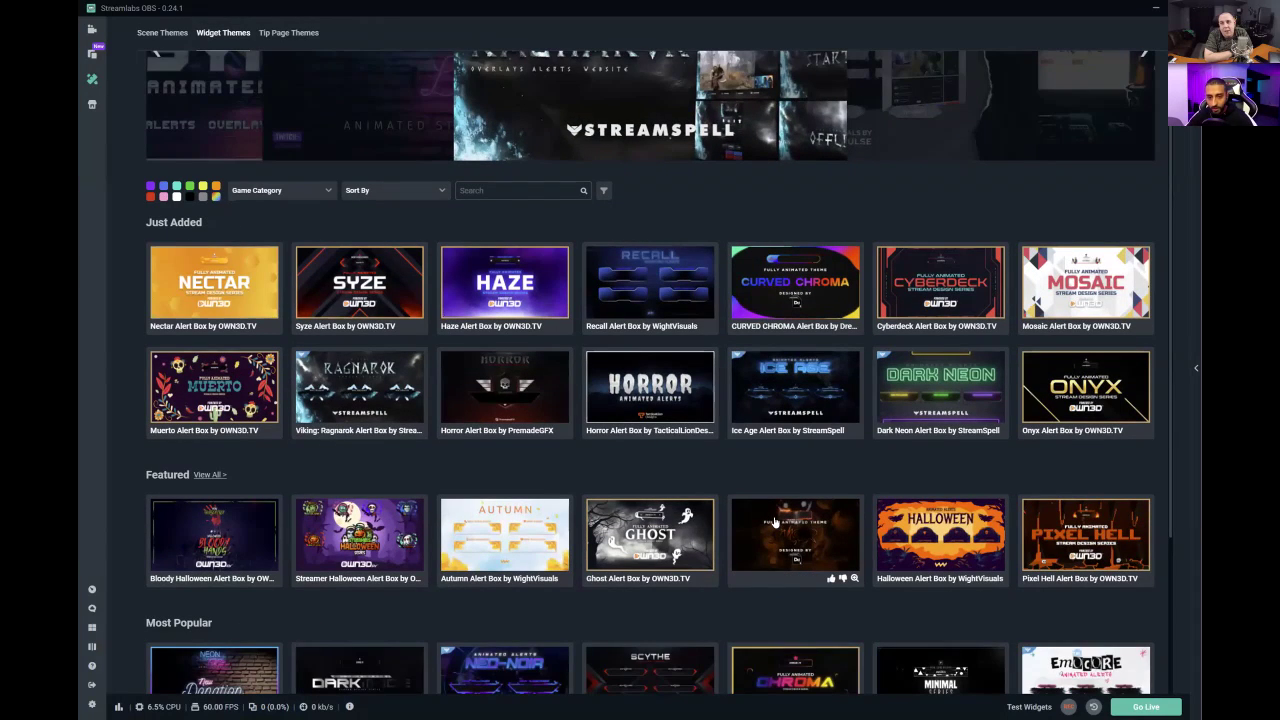
pyautogui.scroll(3, 782, 288)
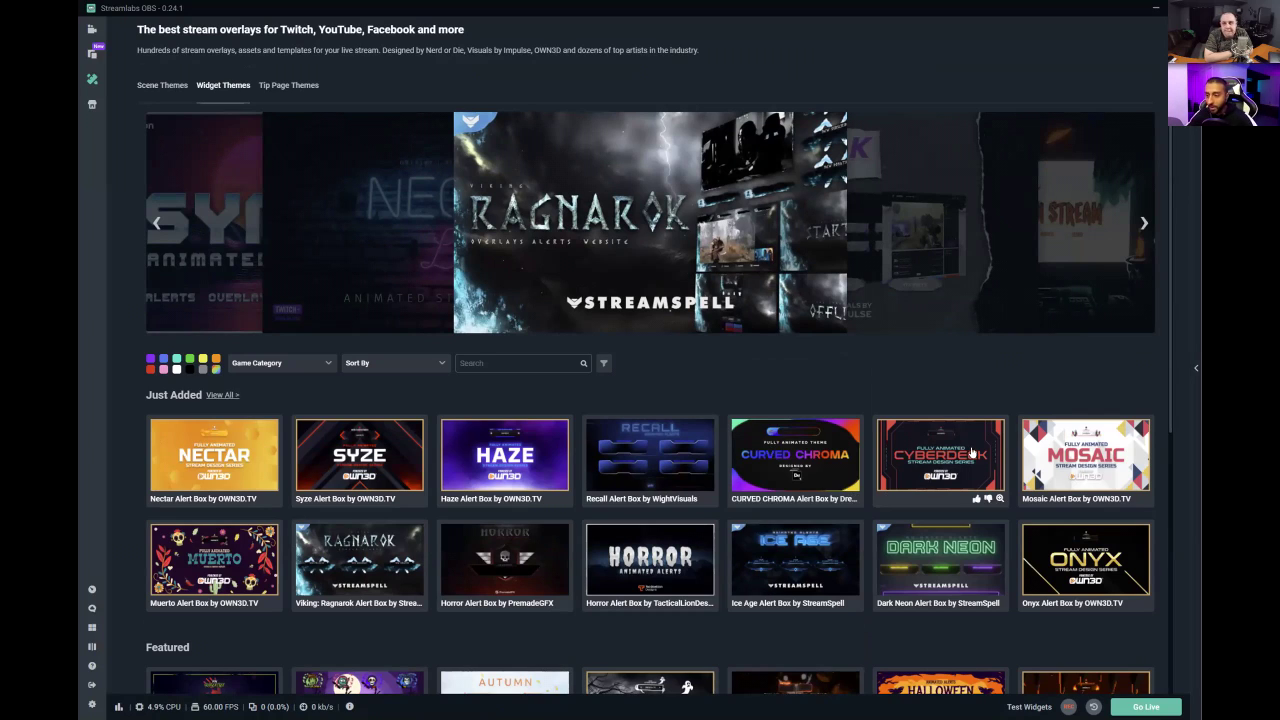
# Step: View the CURVED CHROMA Alert Box theme's preview and recommended themes, and return to the widget theme listing
pyautogui.click(785, 455)
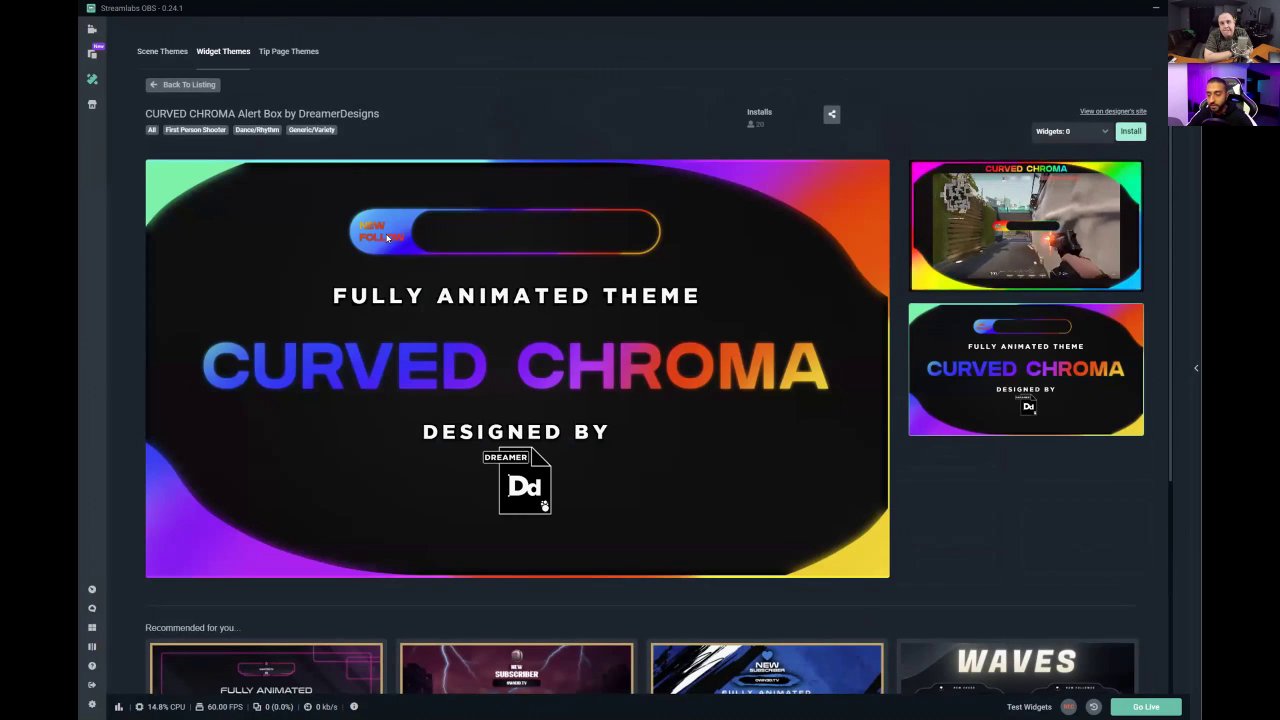
pyautogui.scroll(-1, 387, 237)
pyautogui.scroll(1, 300, 160)
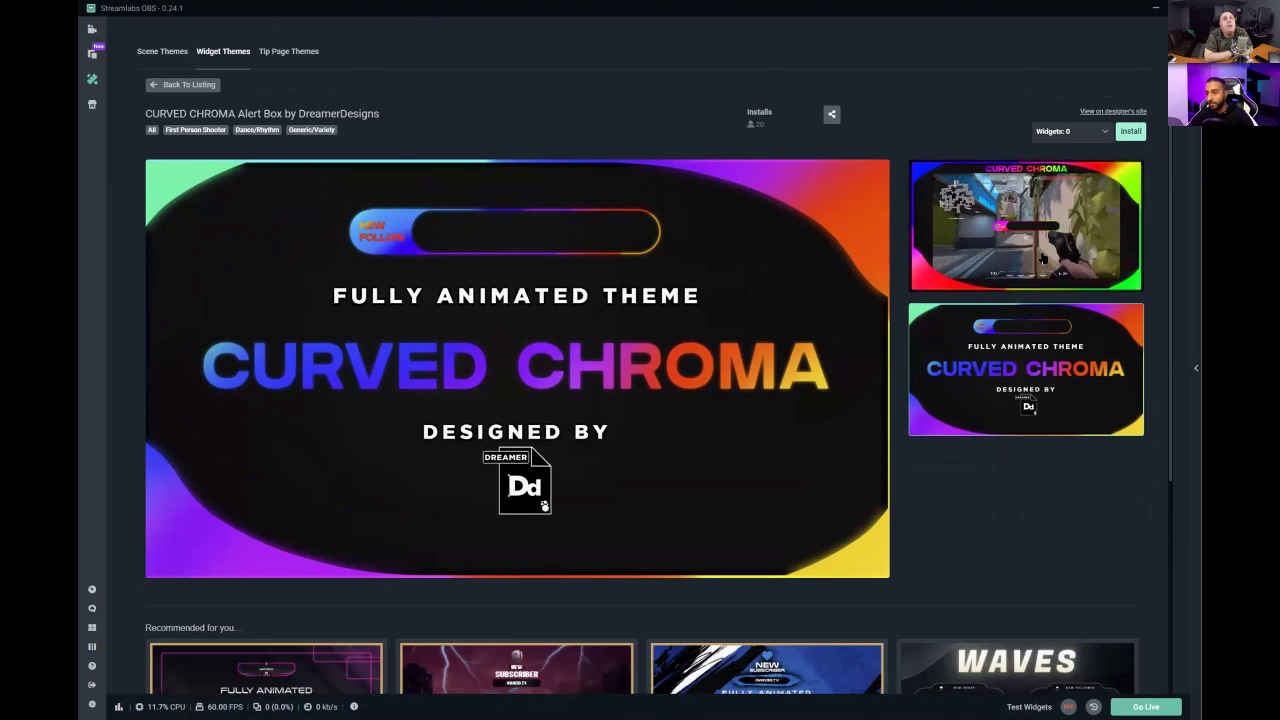
pyautogui.scroll(-3, 1041, 258)
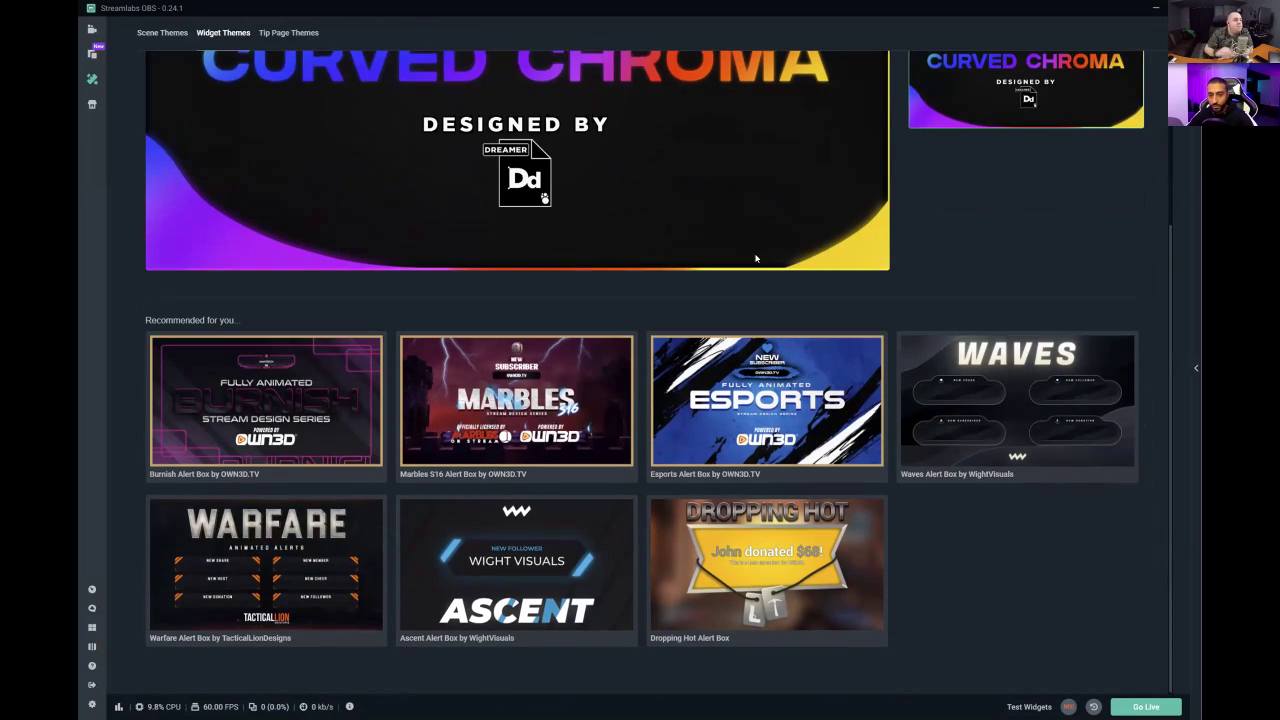
pyautogui.scroll(3, 757, 257)
pyautogui.click(145, 84)
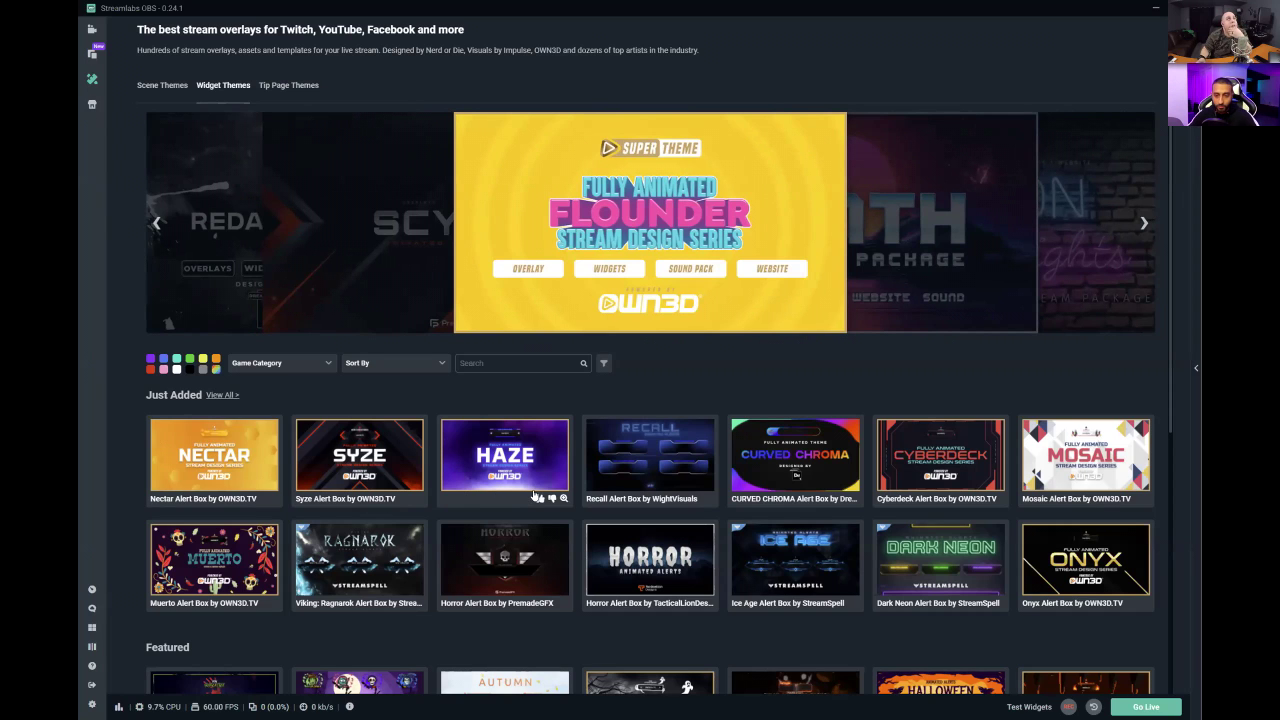
# Step: Browse the widget and scene theme listings, and open the layout editor
pyautogui.scroll(-2, 472, 473)
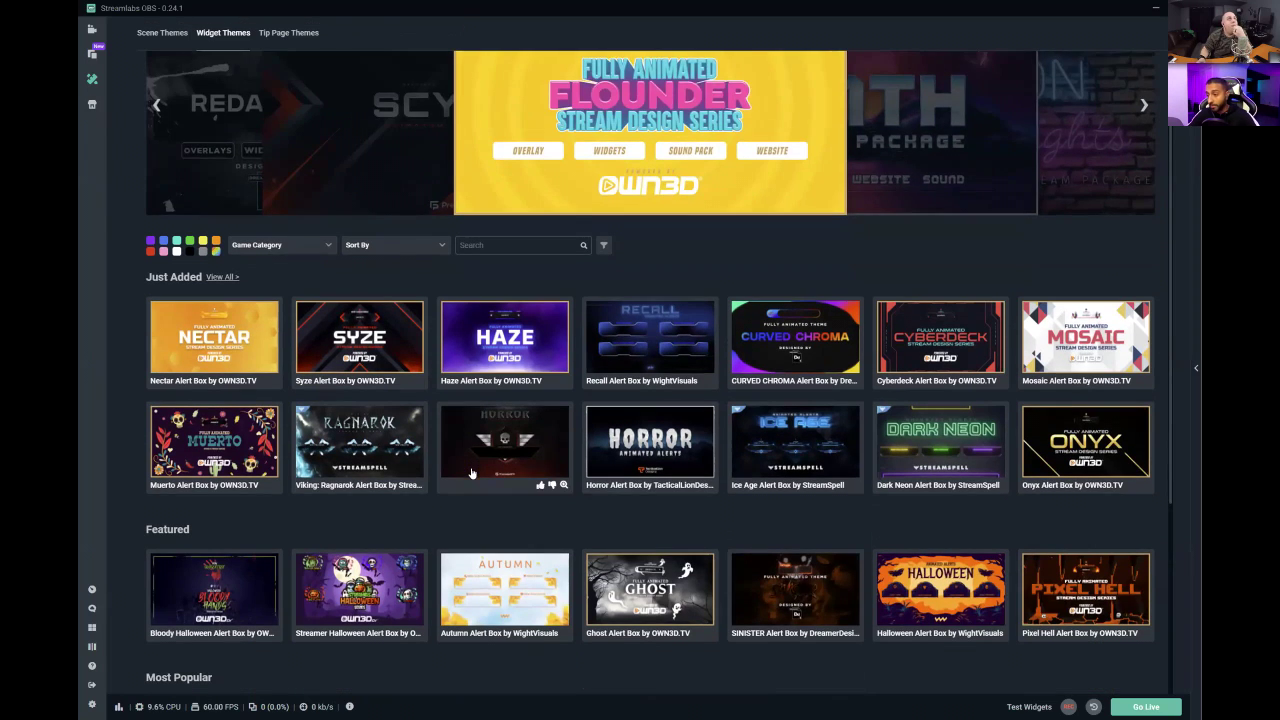
pyautogui.scroll(1, 797, 487)
pyautogui.scroll(1, 797, 487)
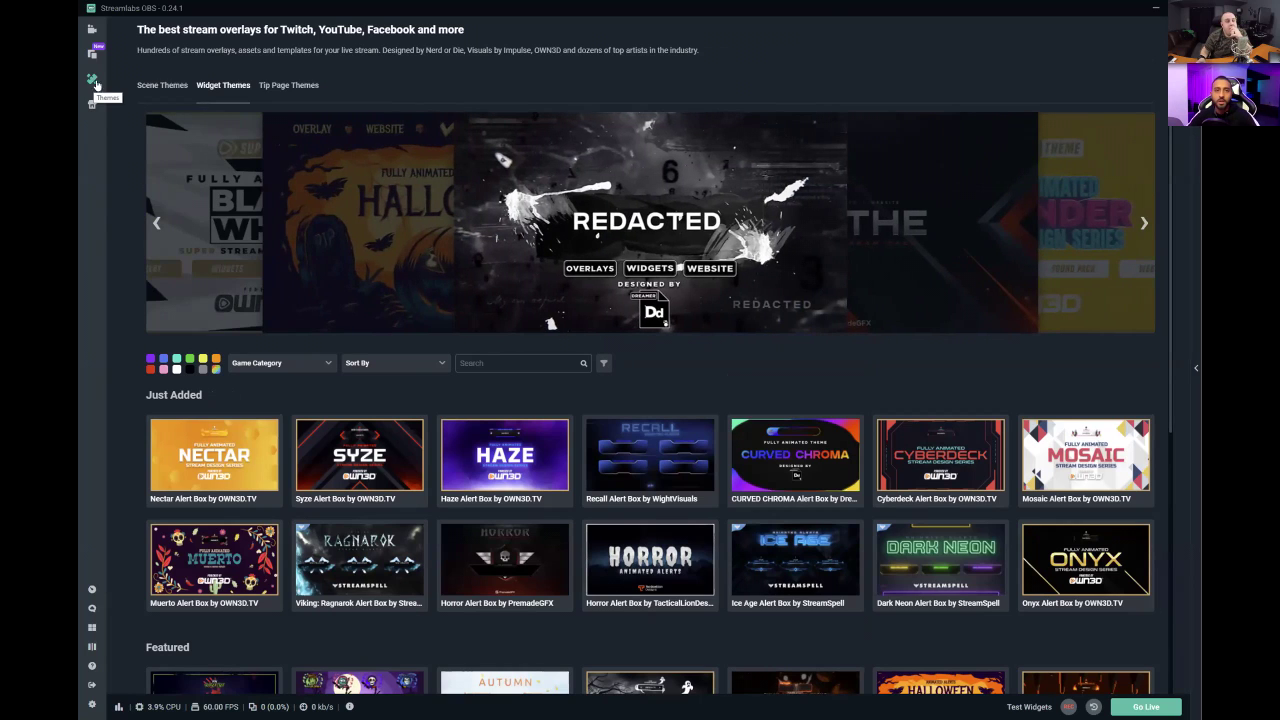
pyautogui.click(145, 86)
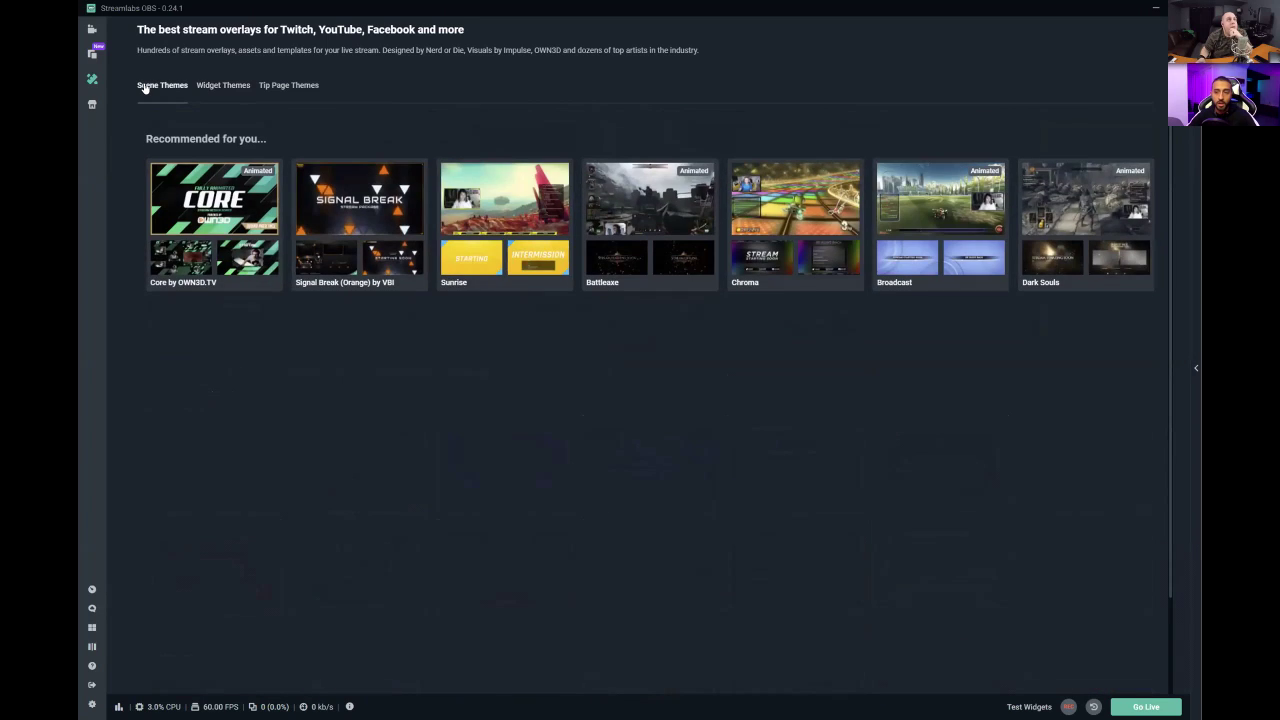
pyautogui.scroll(-2, 494, 380)
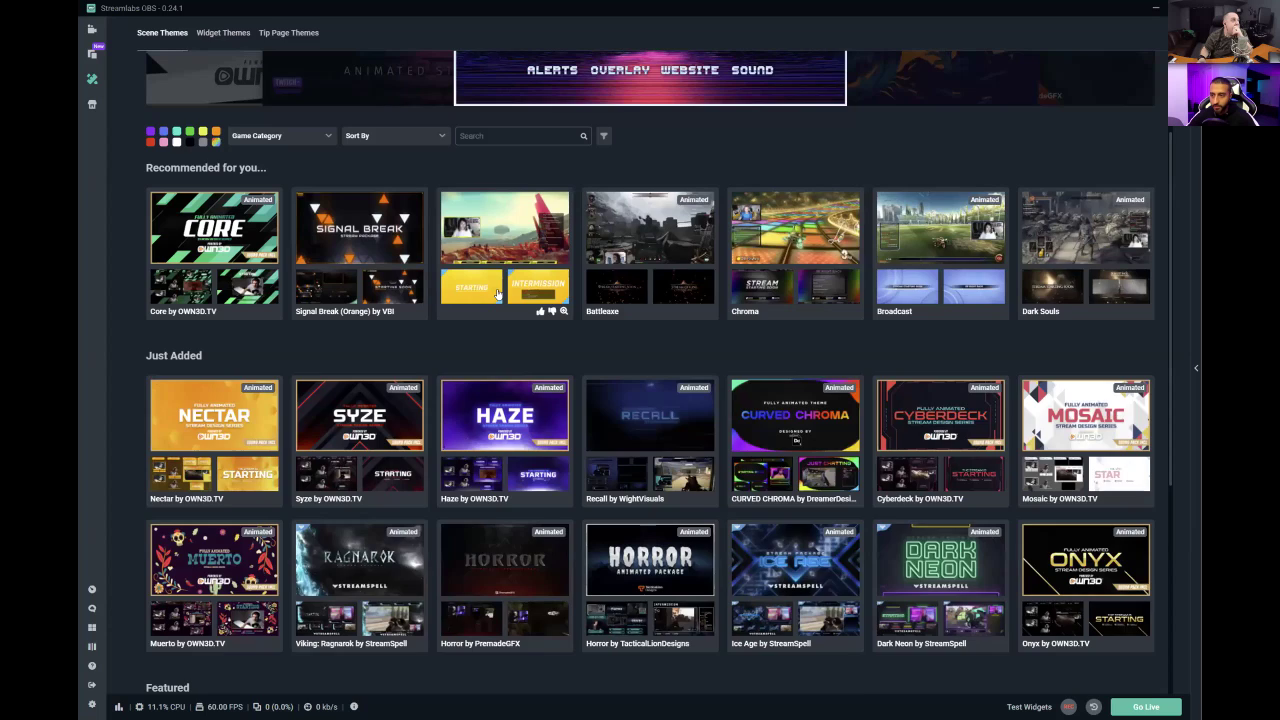
pyautogui.scroll(2, 497, 293)
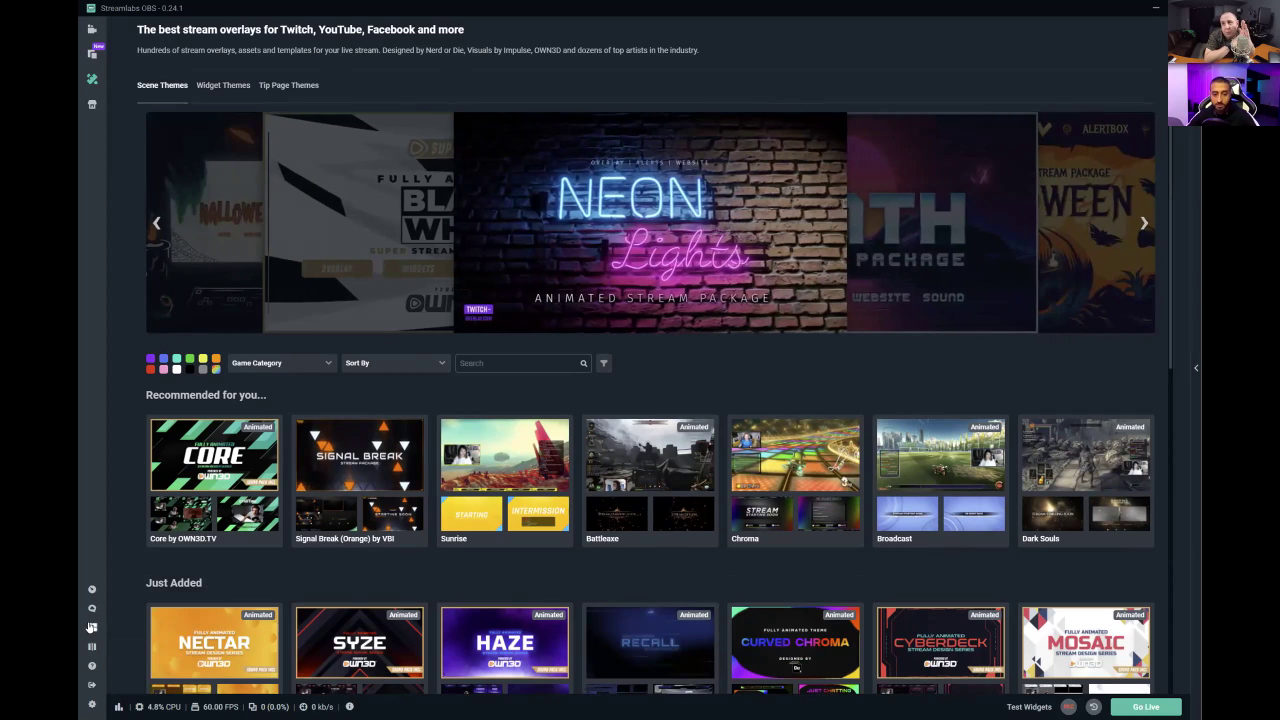
pyautogui.click(91, 627)
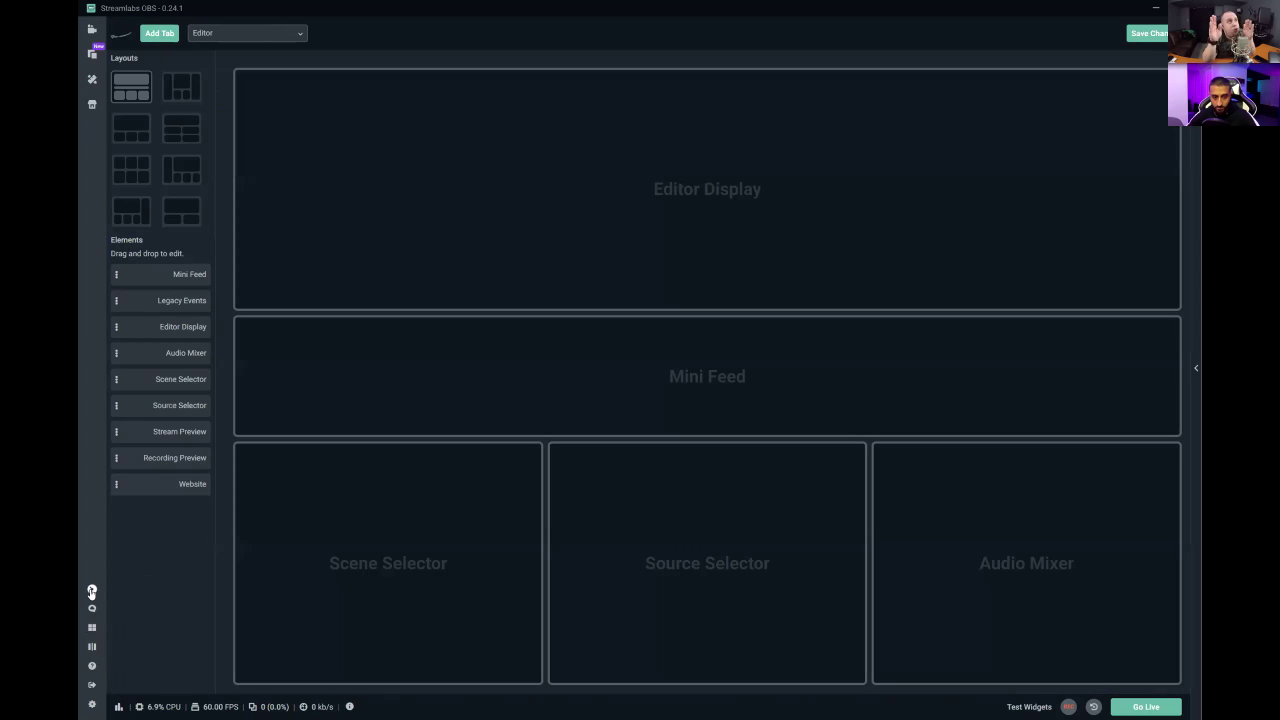
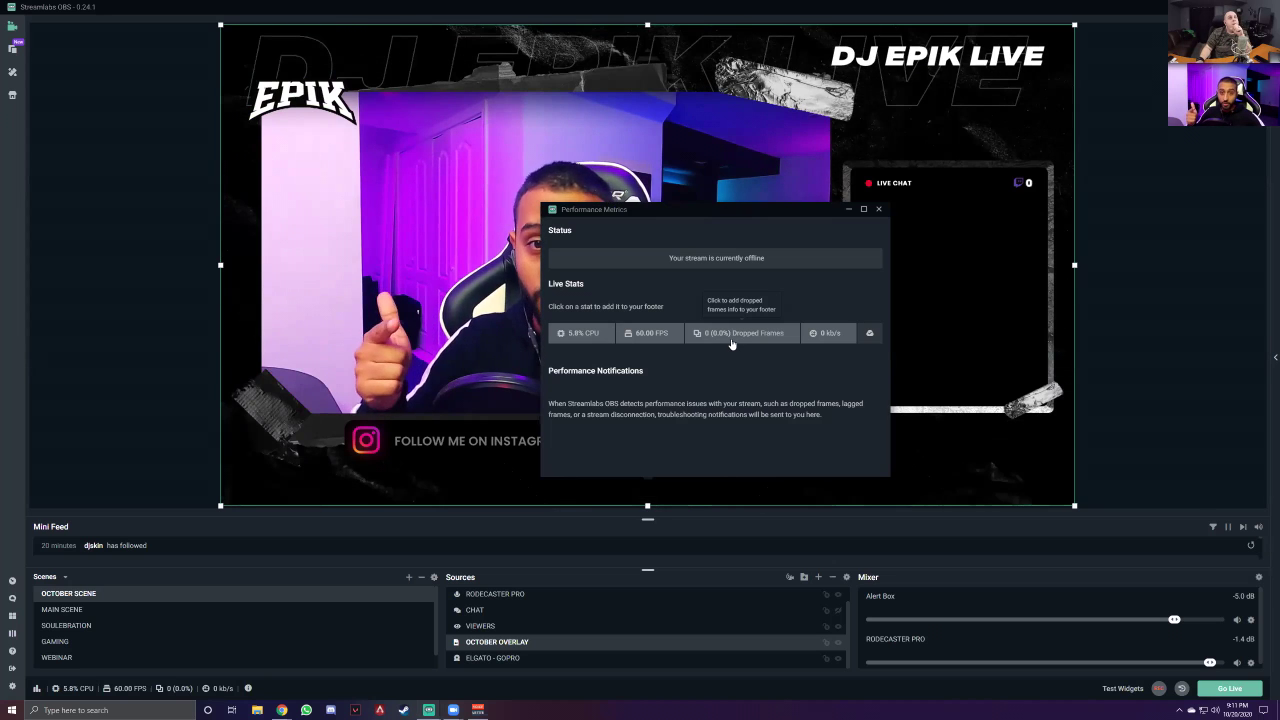
# Step: Toggle the kb/s stat in the Performance Metrics window and close the window
pyautogui.click(823, 337)
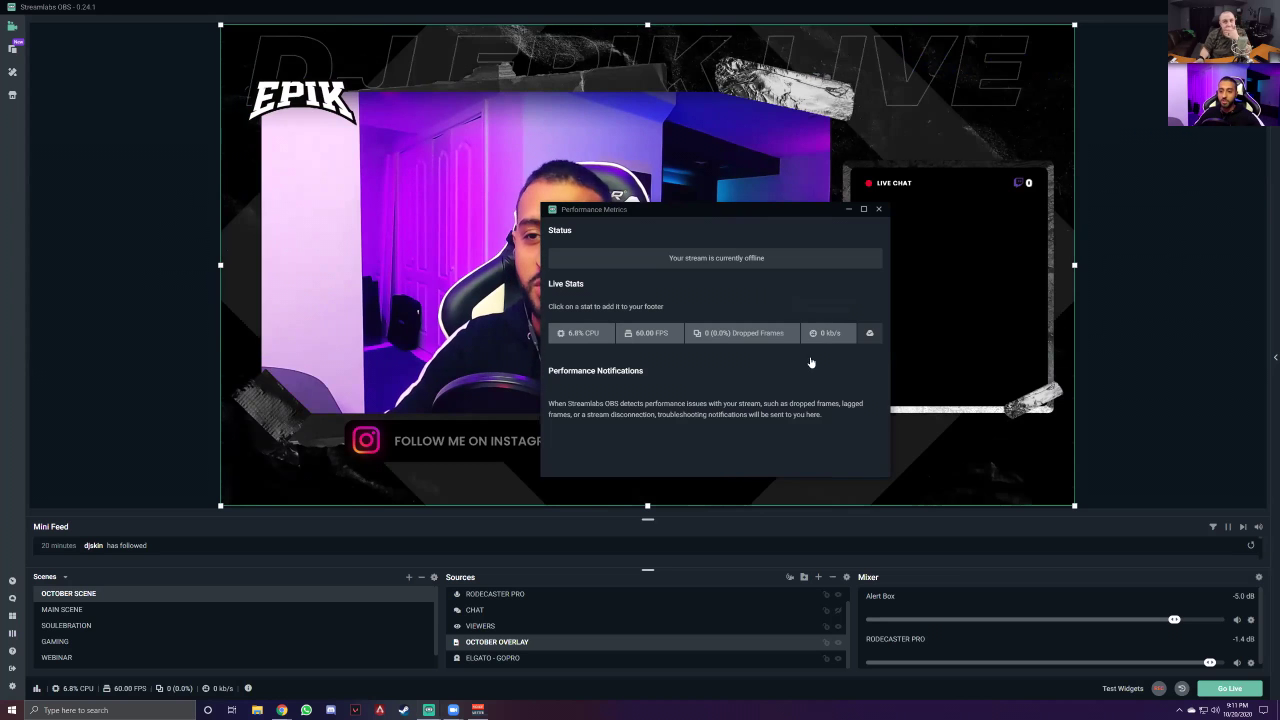
pyautogui.click(826, 337)
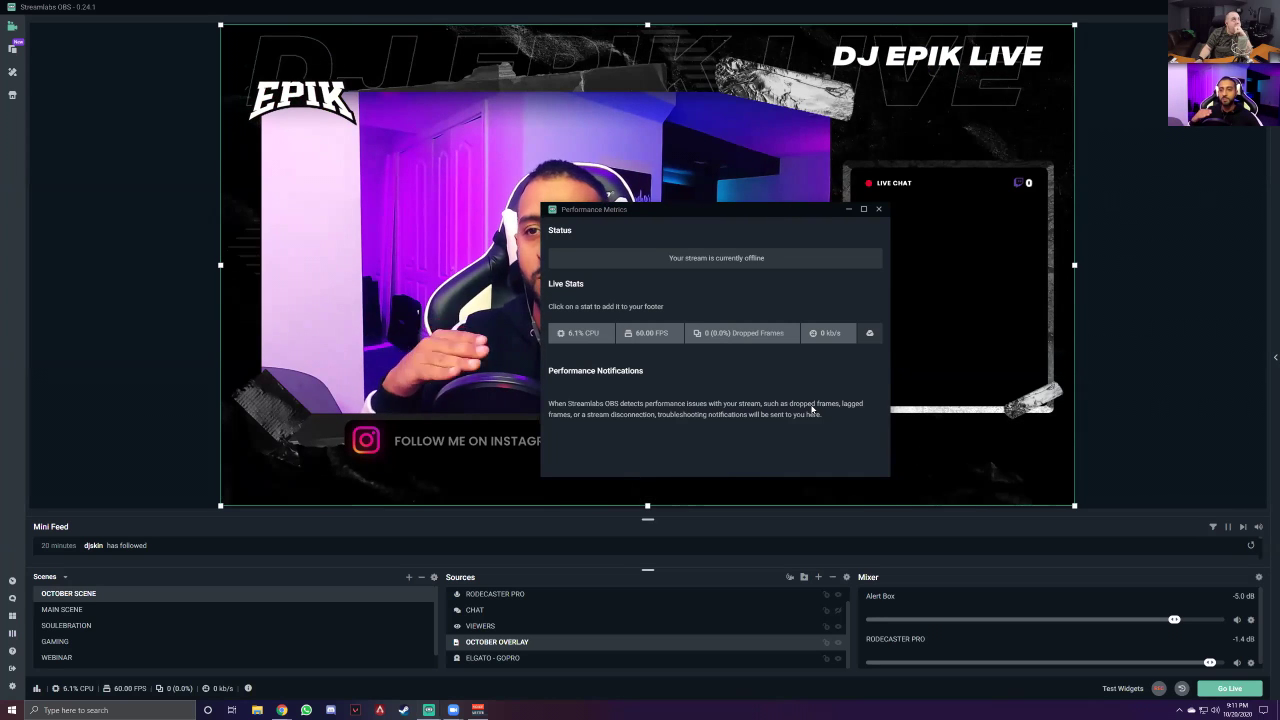
pyautogui.click(879, 211)
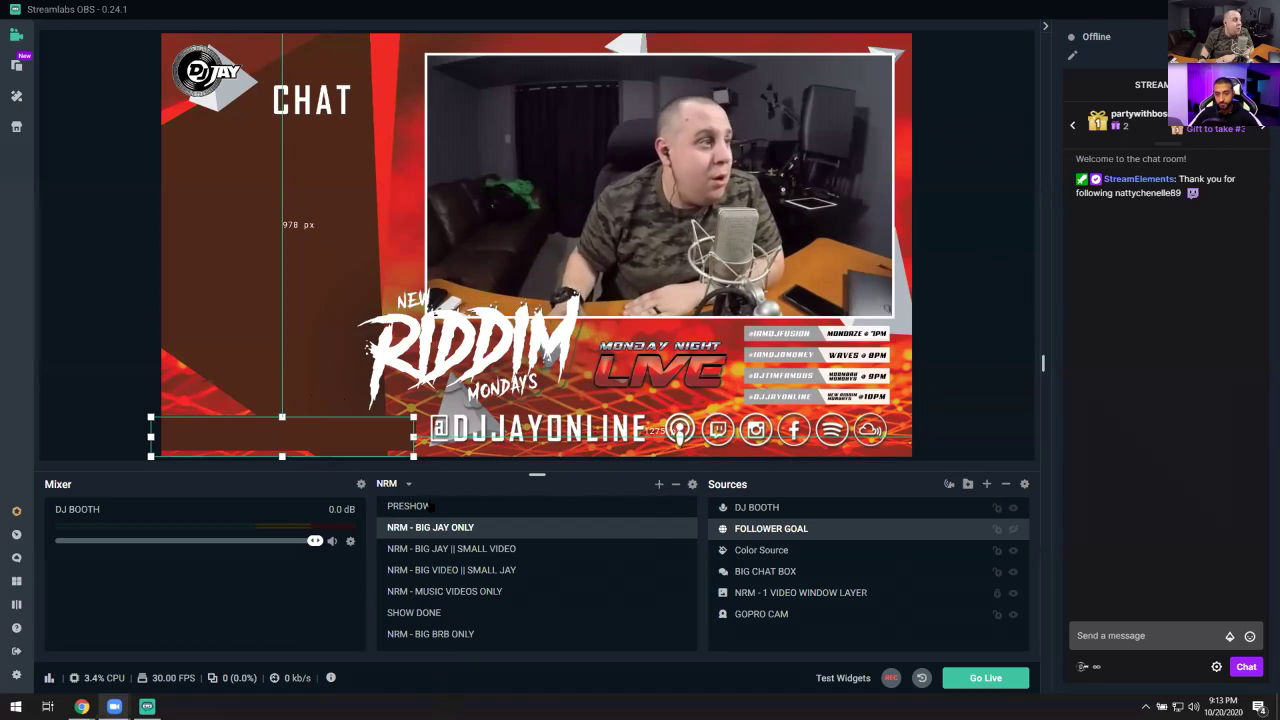
# Step: Switch the active scene collection from NRM to NEW FROMAGE
pyautogui.click(388, 484)
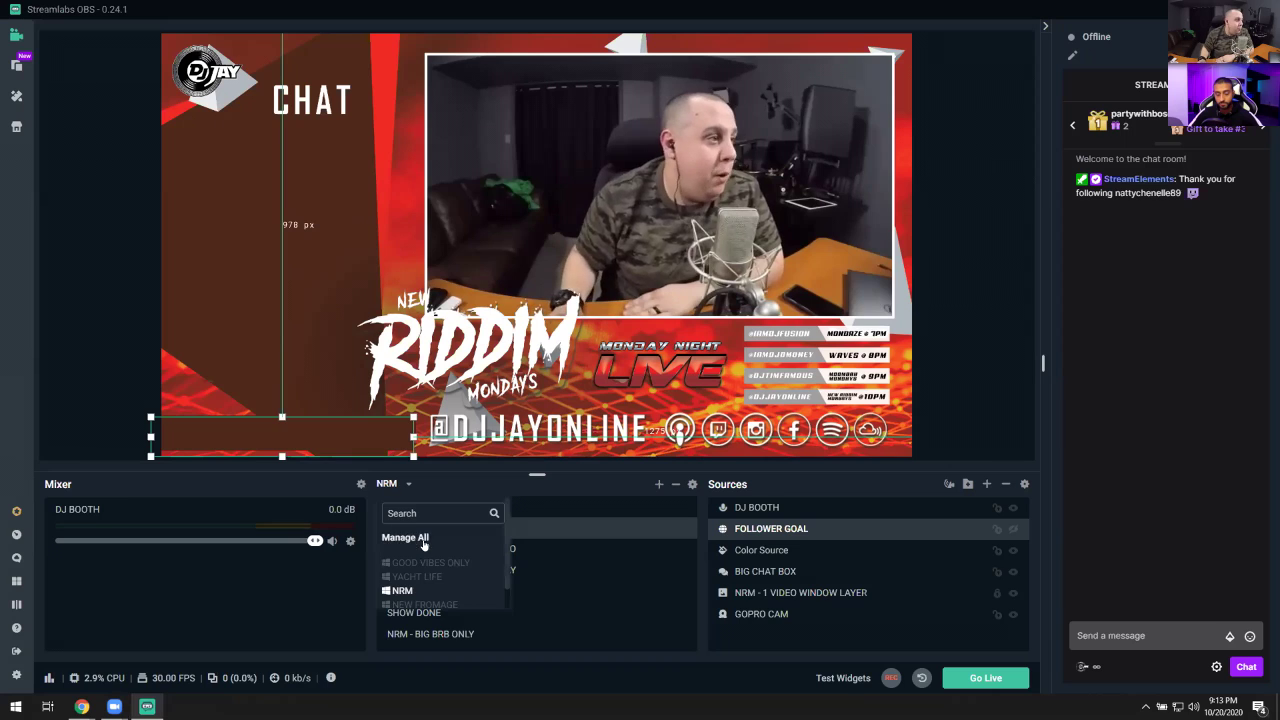
pyautogui.scroll(-1, 424, 560)
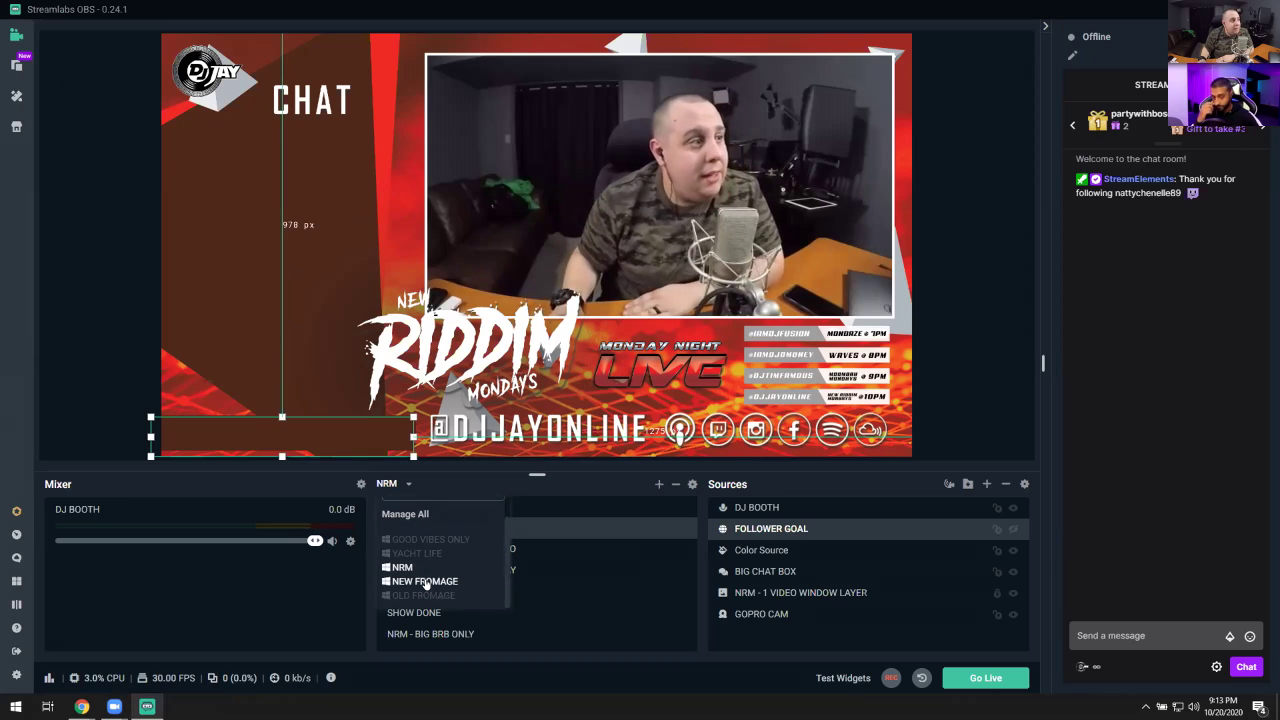
pyautogui.click(425, 581)
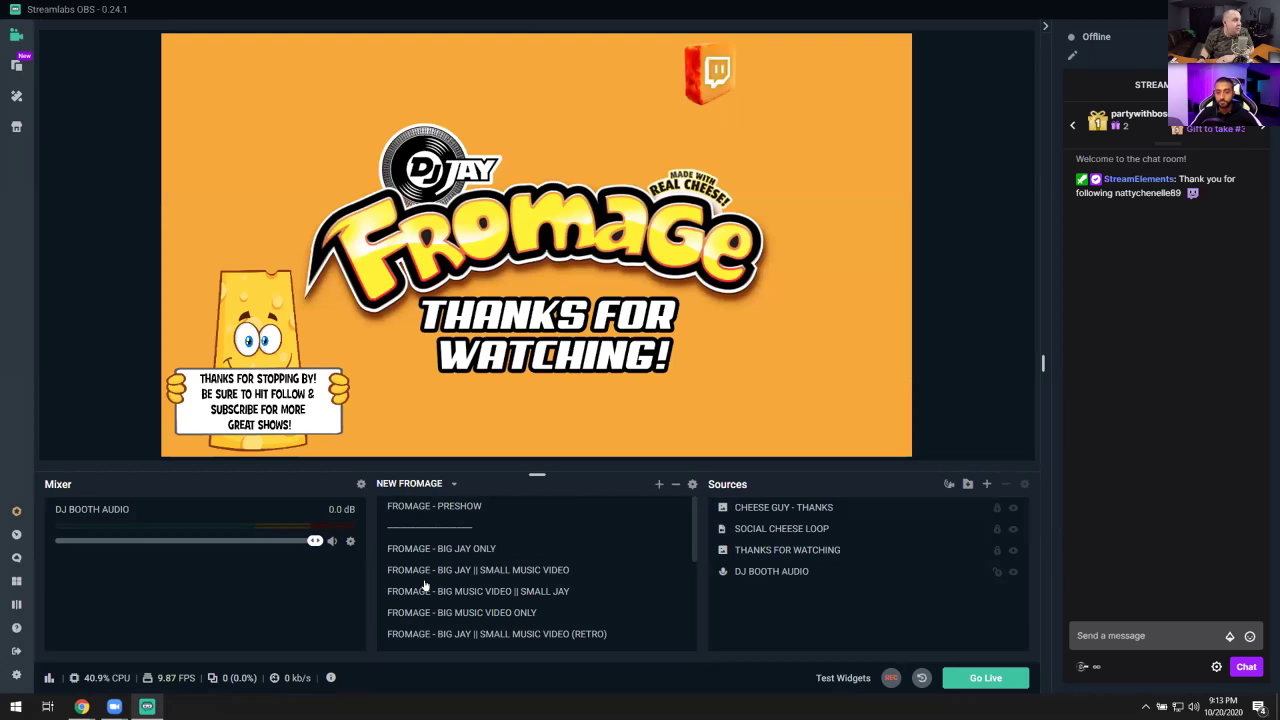
# Step: Show the FROMAGE scenes PRESHOW, BIG JAY ONLY and BIG JAY || SMALL MUSIC VIDEO one after another
pyautogui.click(445, 507)
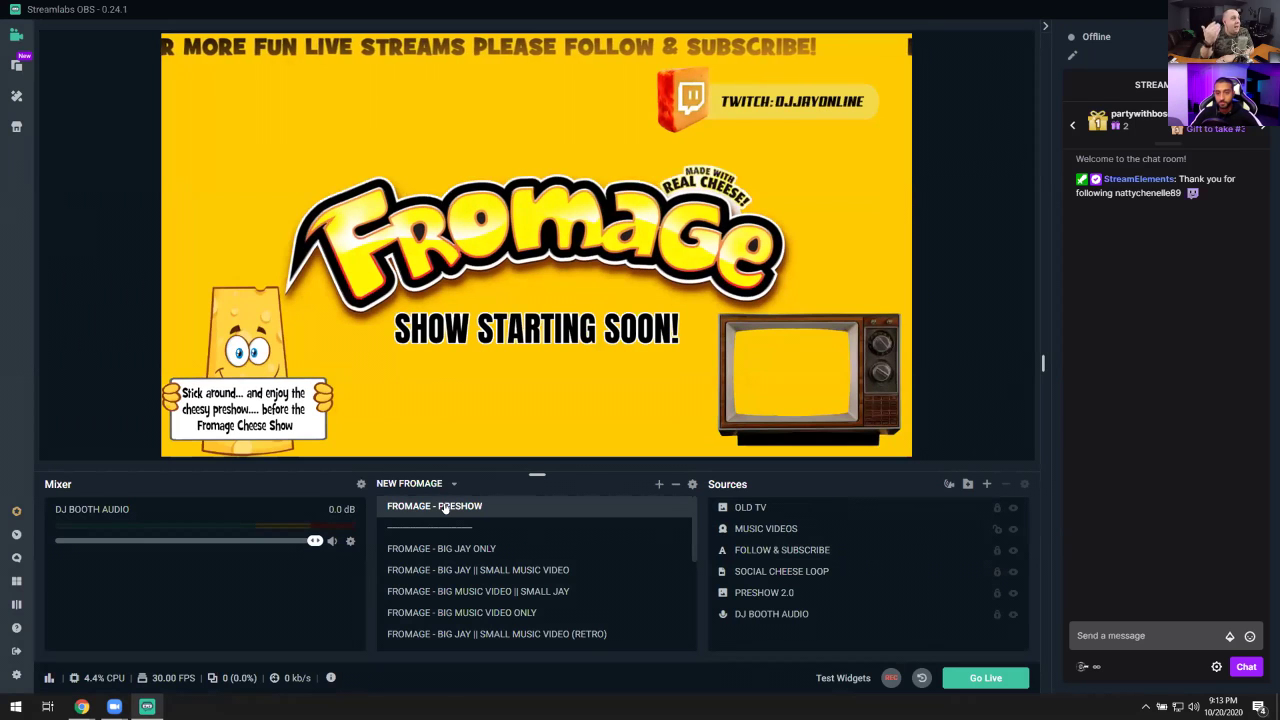
pyautogui.click(452, 549)
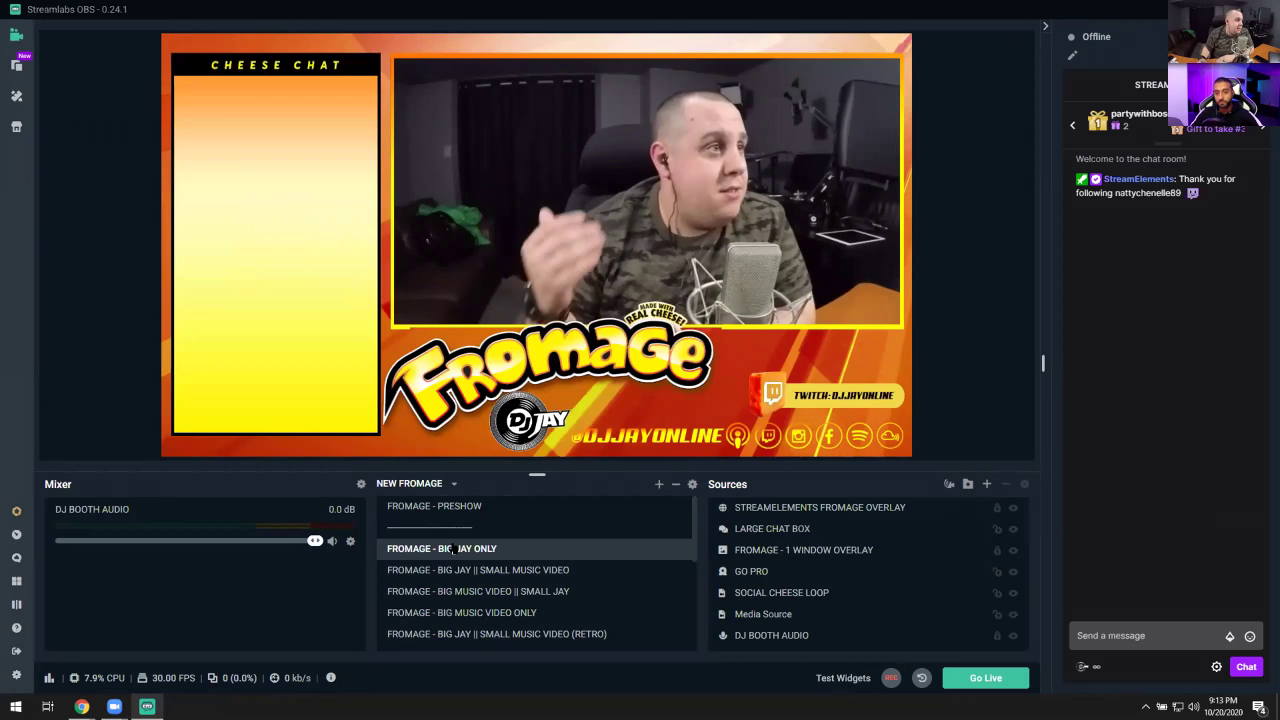
pyautogui.click(470, 571)
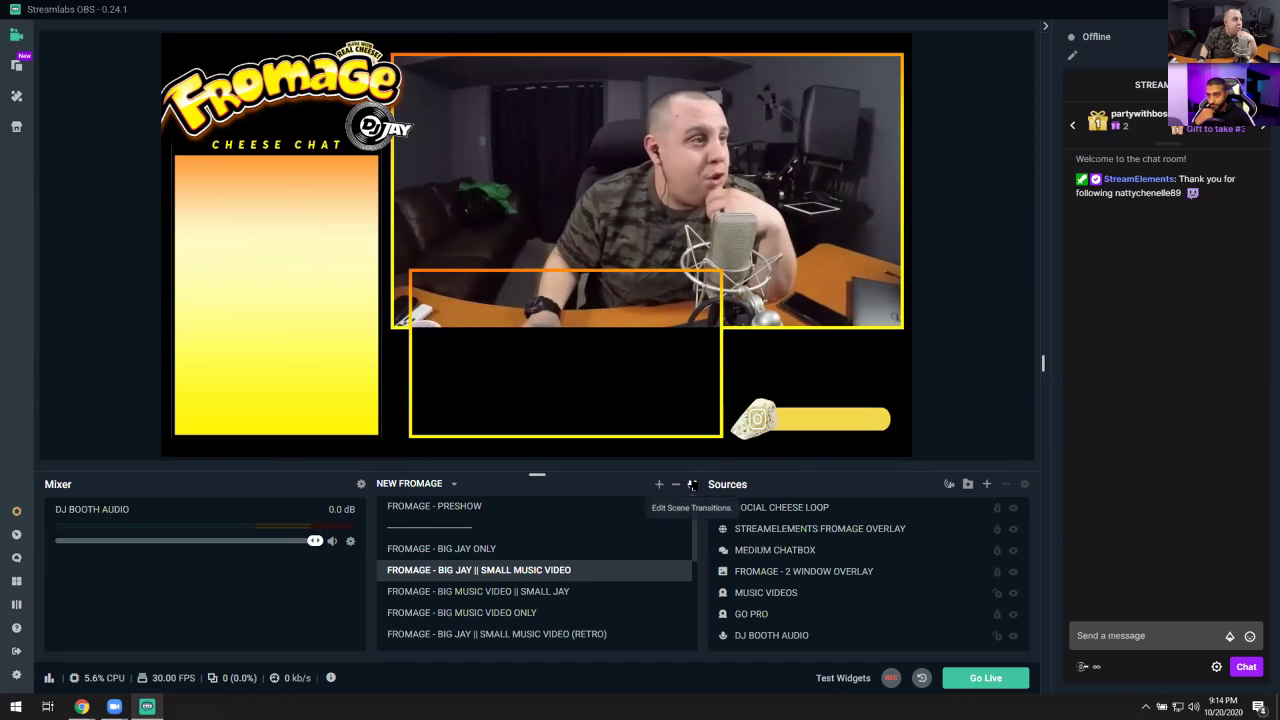
# Step: Open the scene collection manager to examine the saved collections and their options, and close it
pyautogui.click(443, 487)
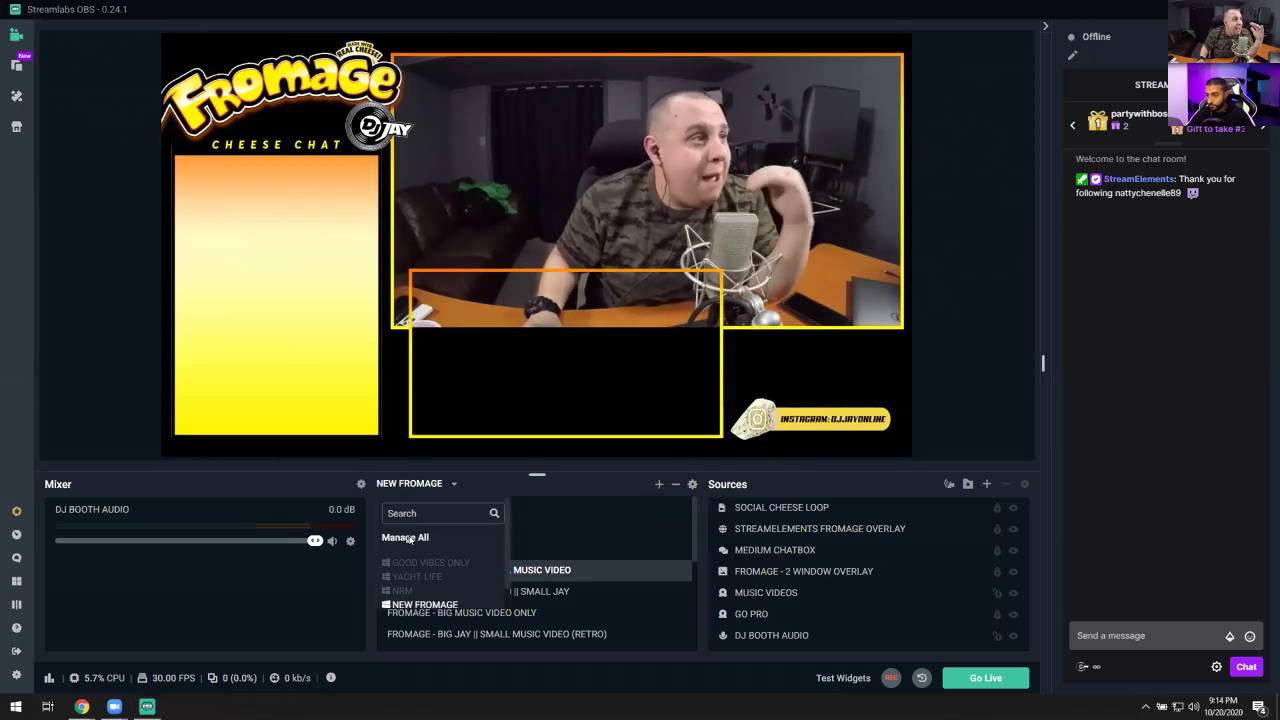
pyautogui.click(402, 538)
pyautogui.moveTo(535, 92); pyautogui.dragTo(608, 177)
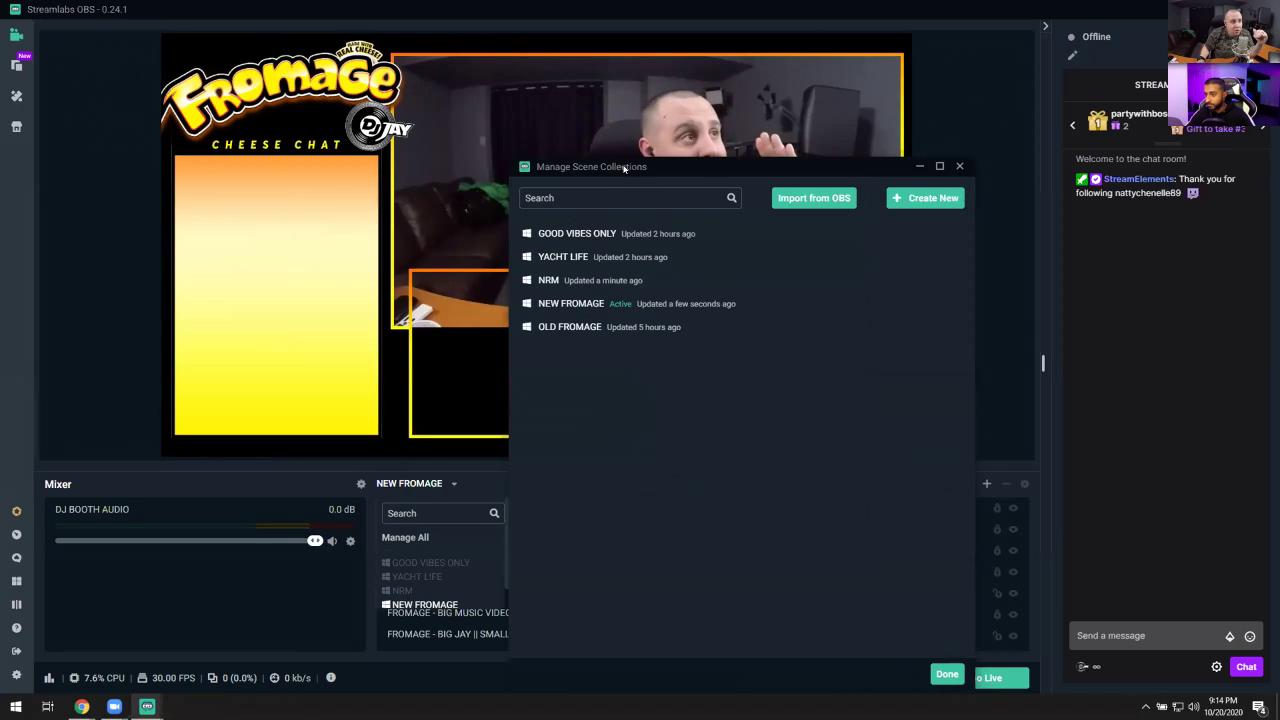
pyautogui.moveTo(623, 168); pyautogui.dragTo(663, 142)
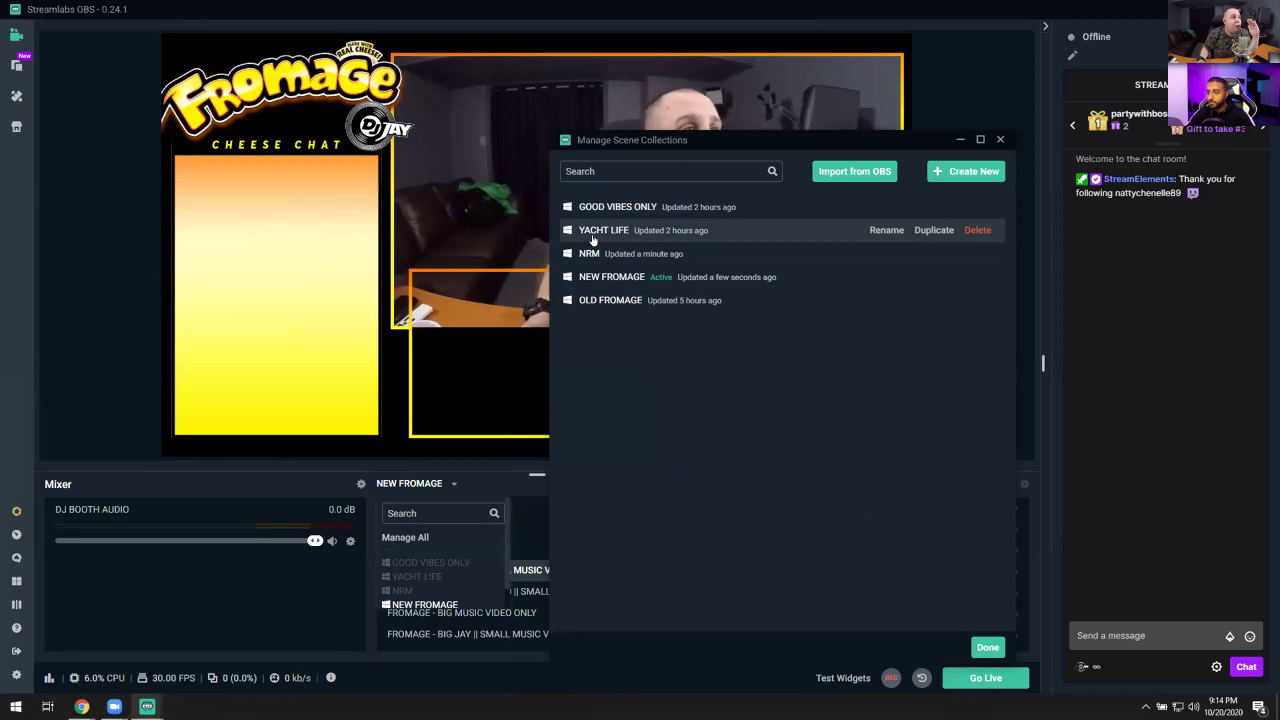
pyautogui.click(985, 648)
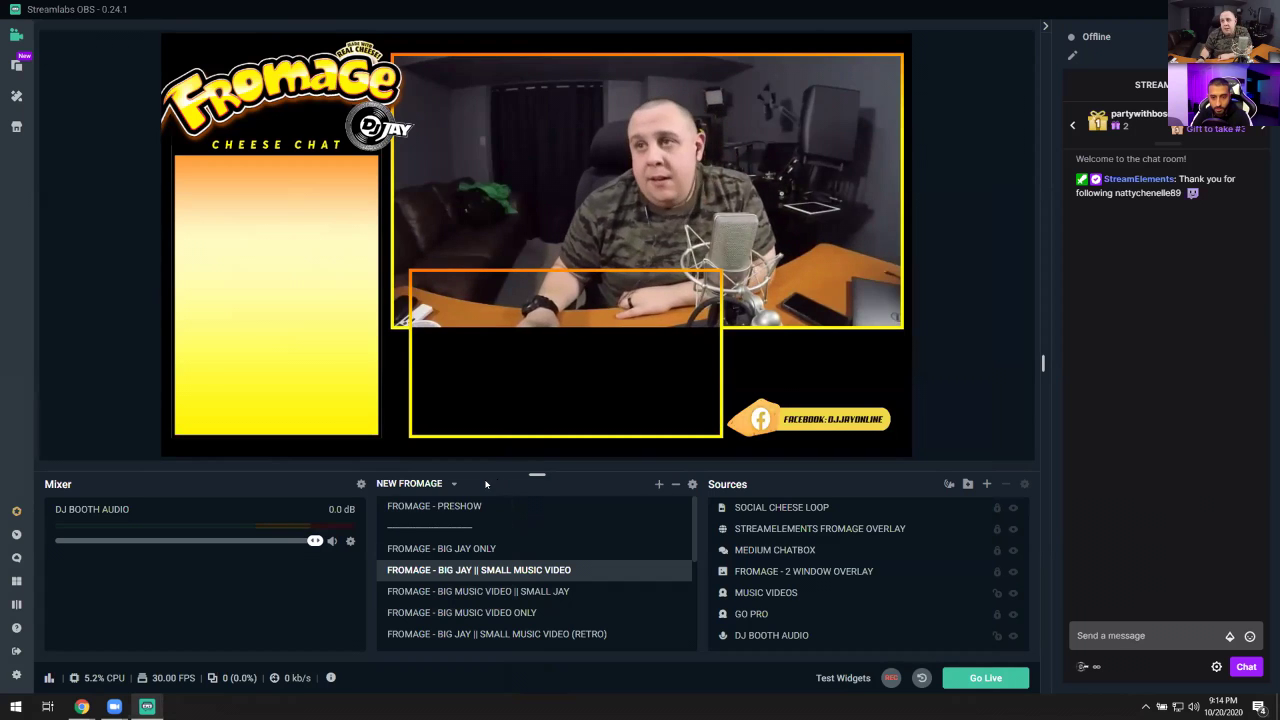
# Step: Switch to the FROMAGE - BIG JAY ONLY scene and open the scene transitions settings, moving their window away from the camera preview
pyautogui.click(458, 549)
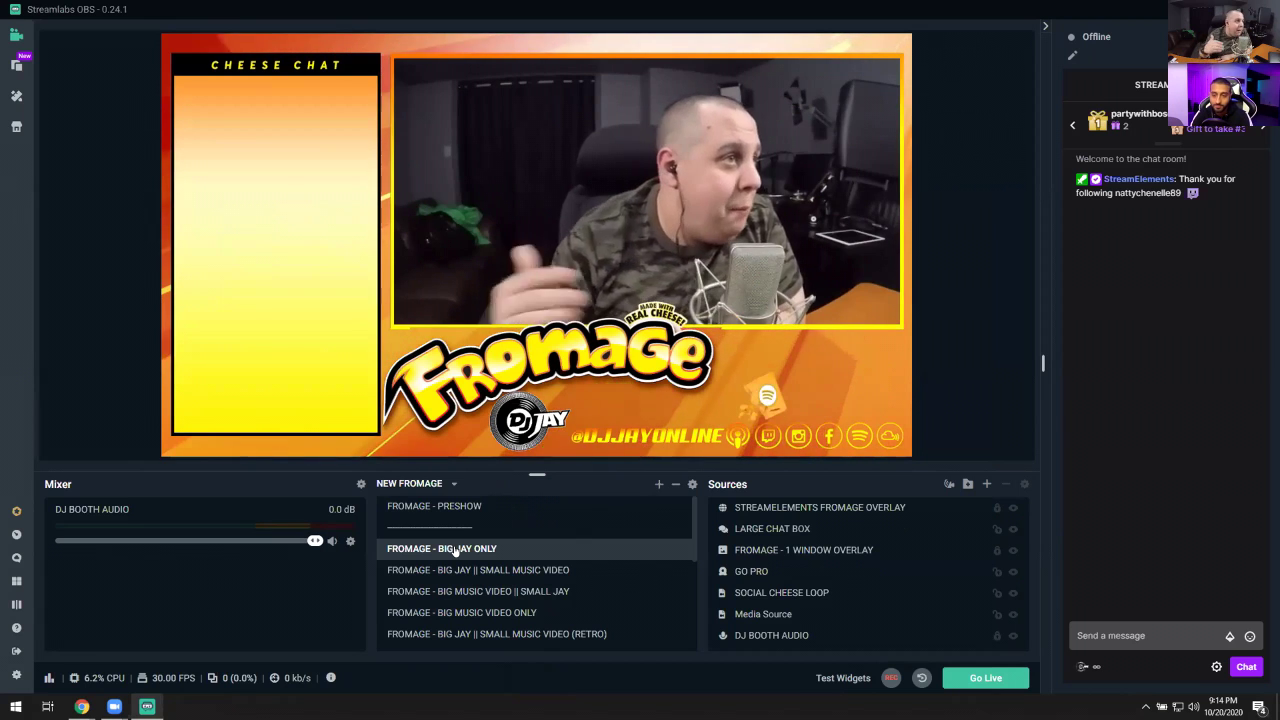
pyautogui.click(692, 484)
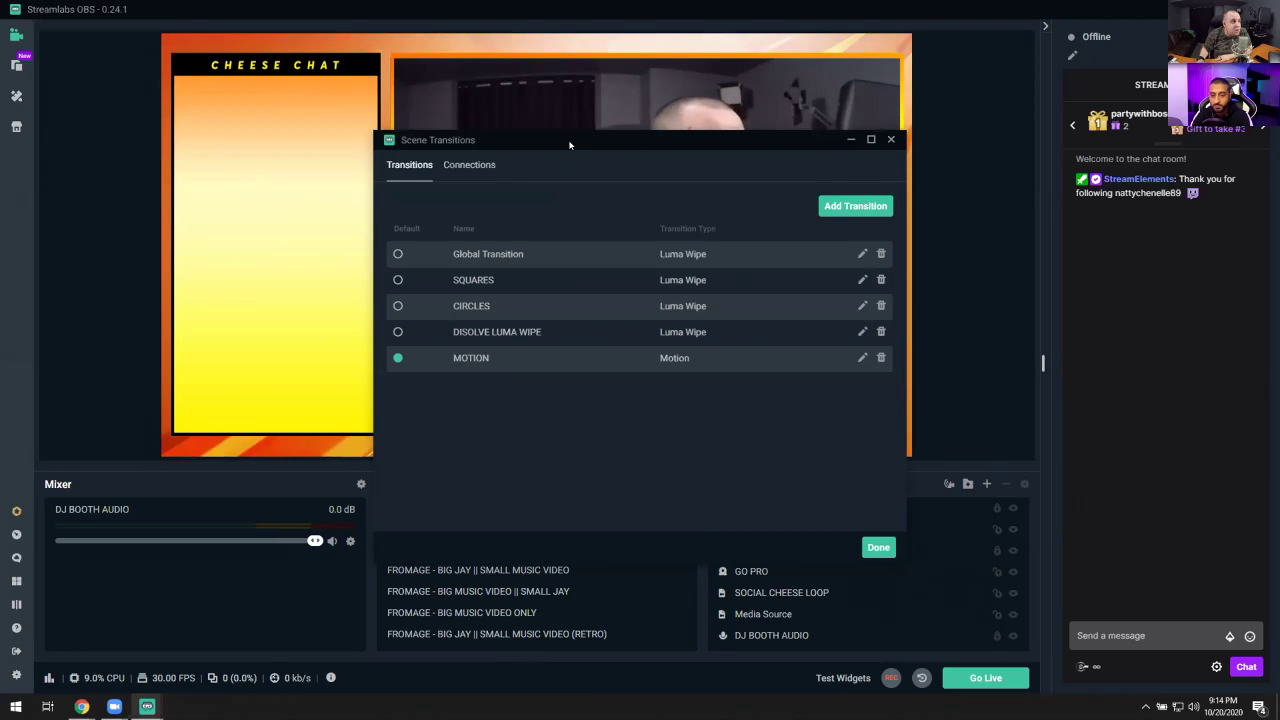
pyautogui.moveTo(570, 145); pyautogui.dragTo(423, 89)
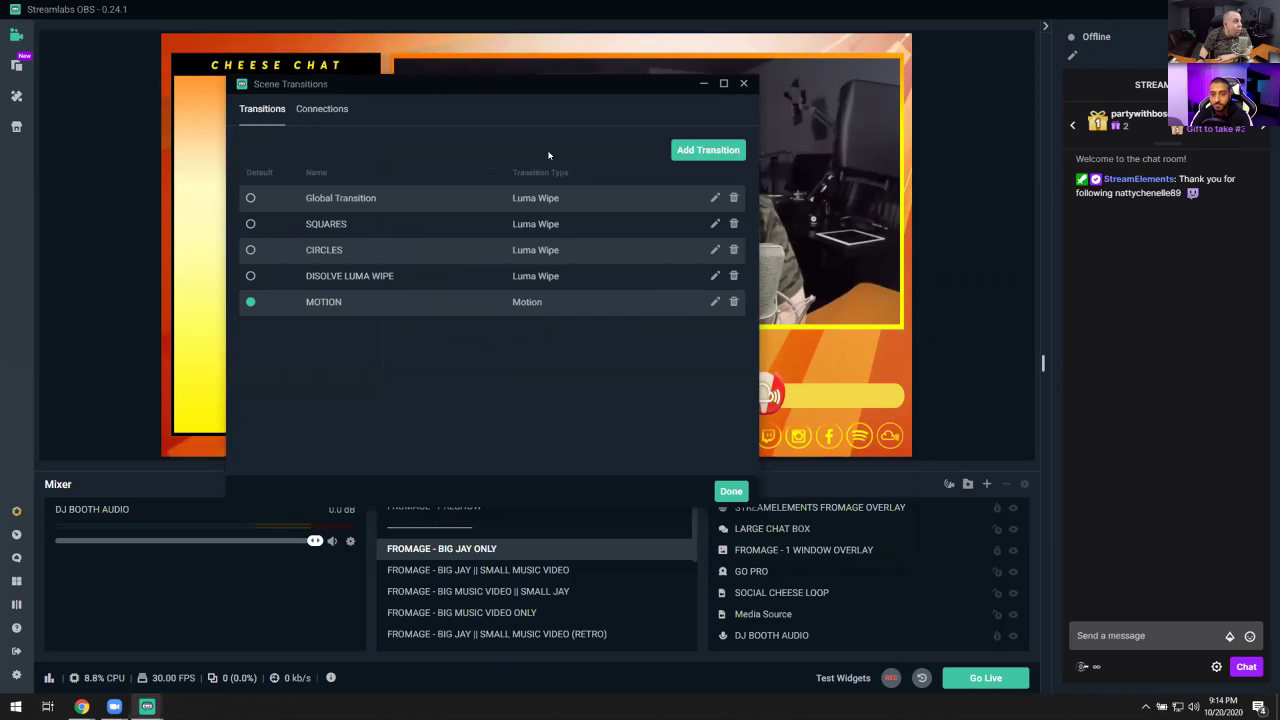
pyautogui.moveTo(548, 84); pyautogui.dragTo(463, 119)
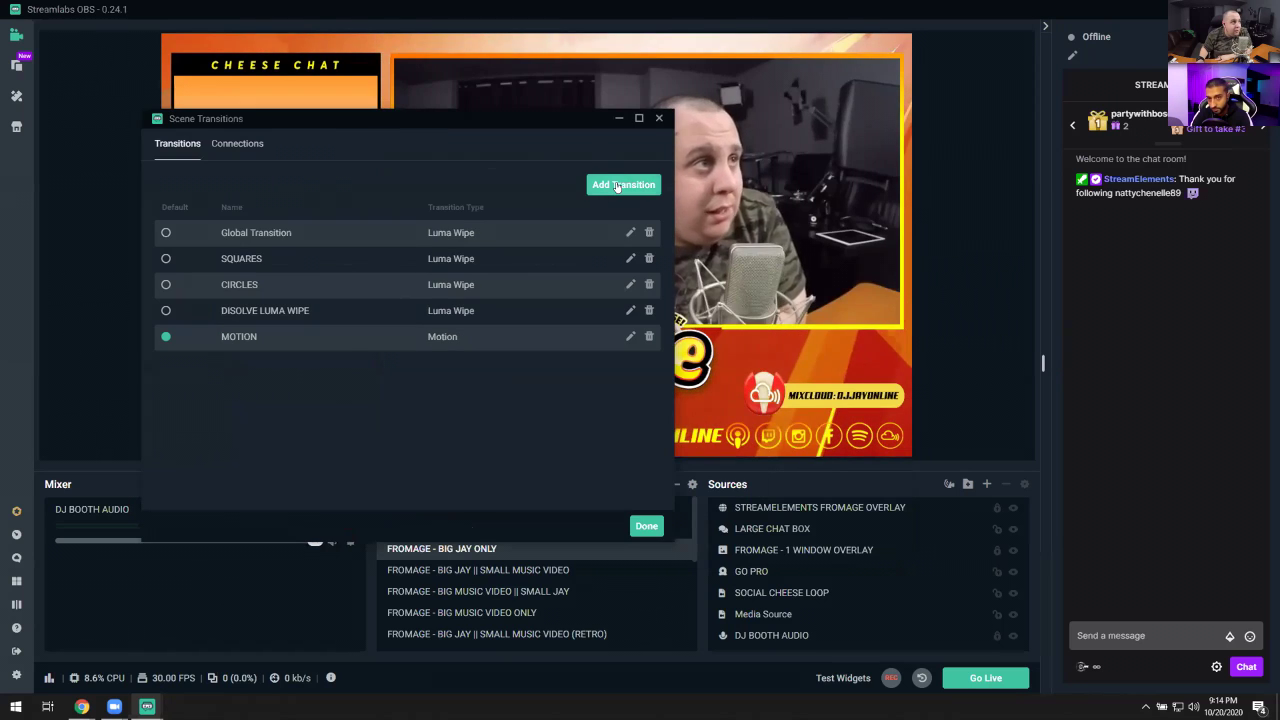
# Step: Add a new scene transition and set its type to Luma Wipe
pyautogui.click(618, 185)
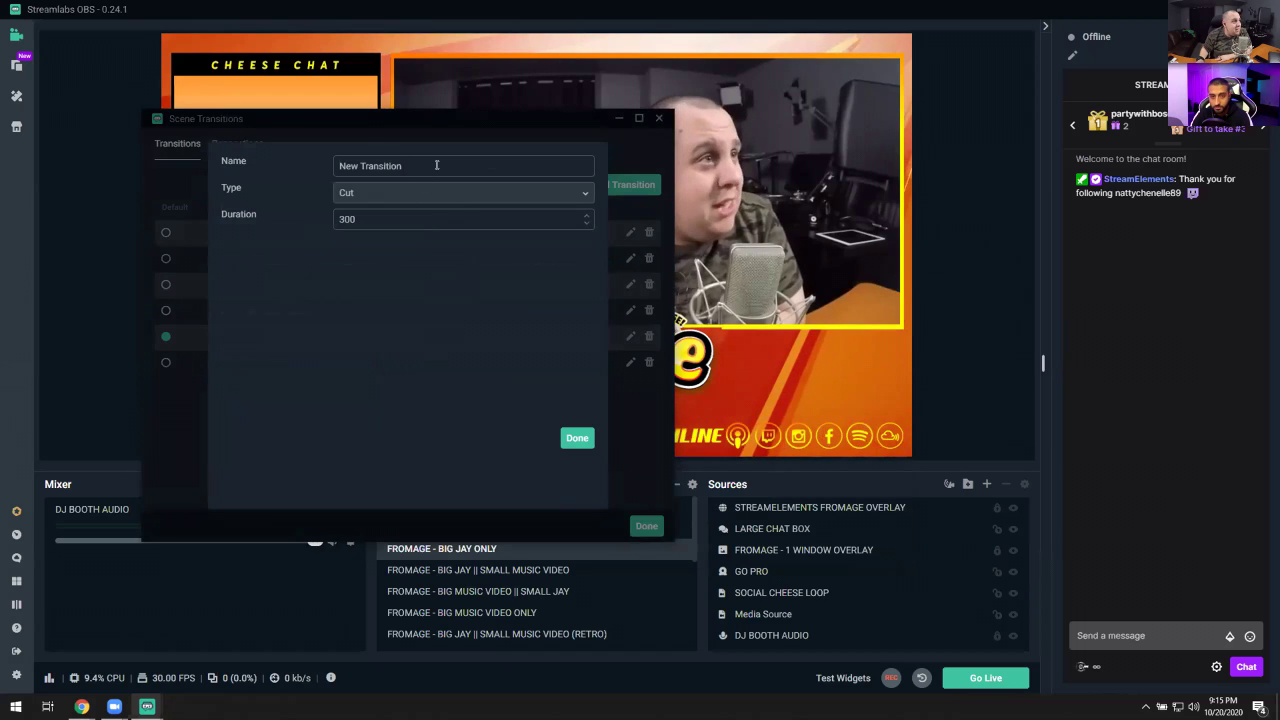
pyautogui.click(465, 192)
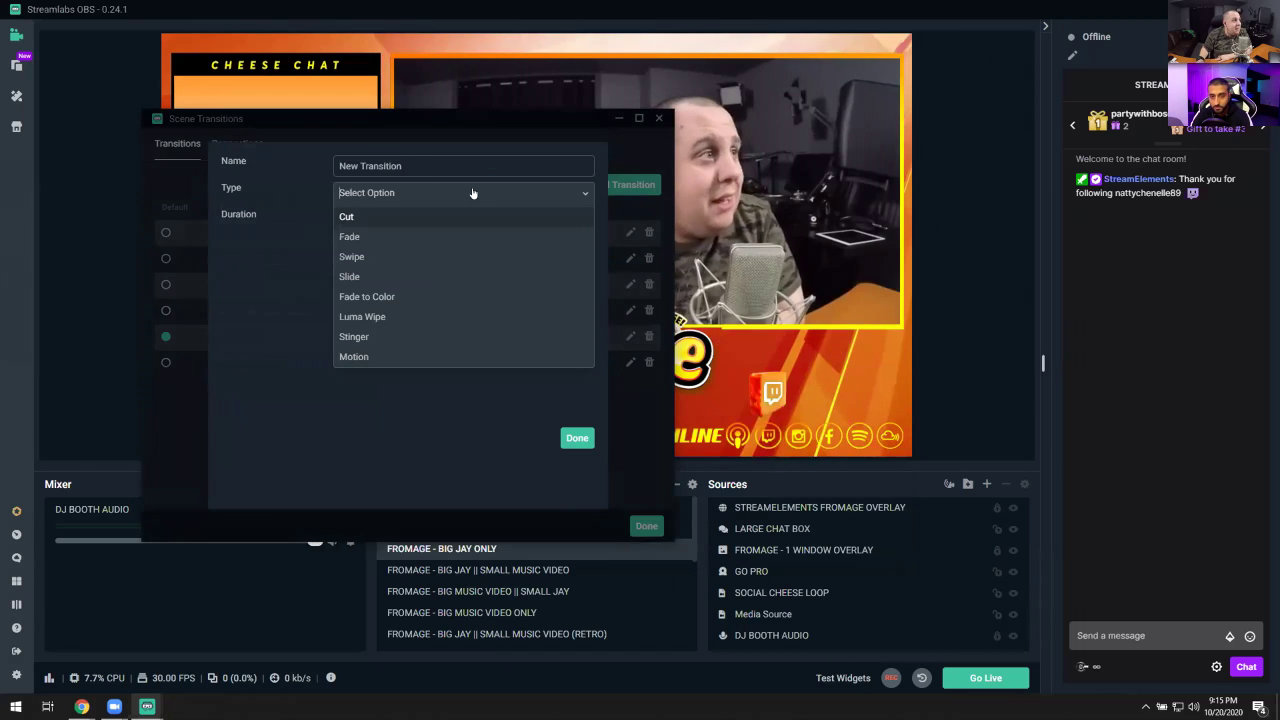
pyautogui.click(346, 214)
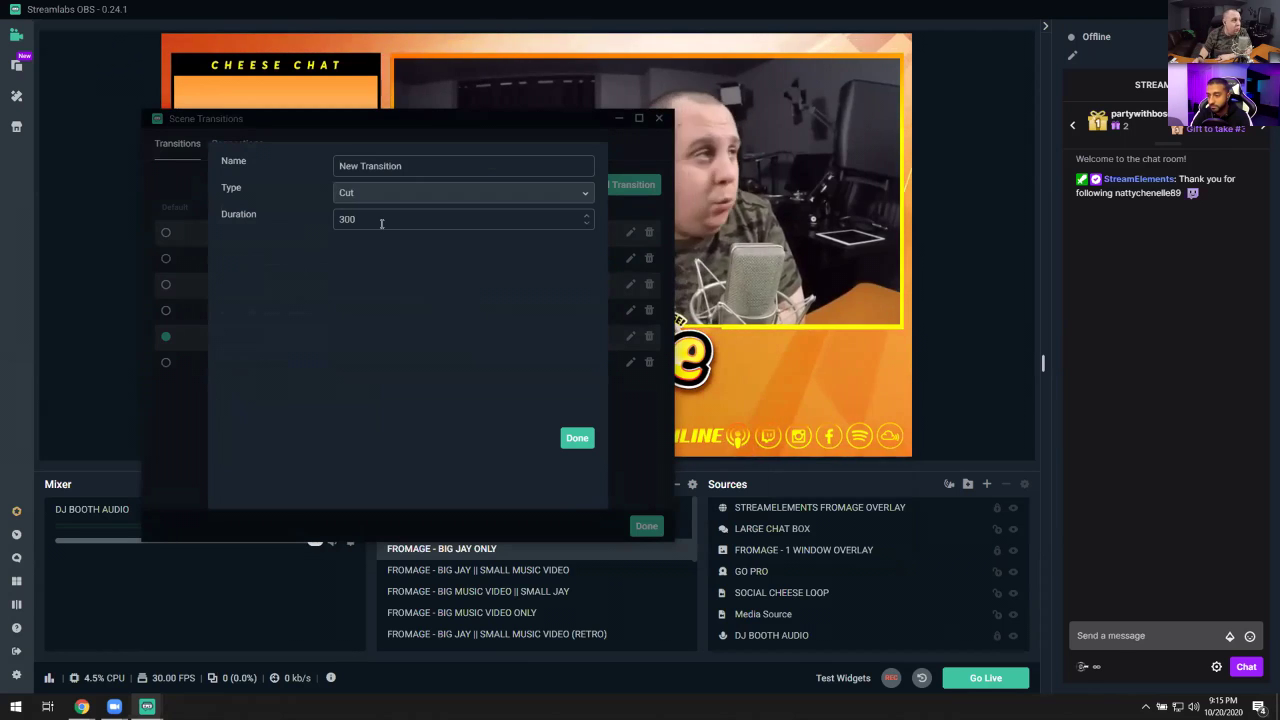
pyautogui.click(393, 191)
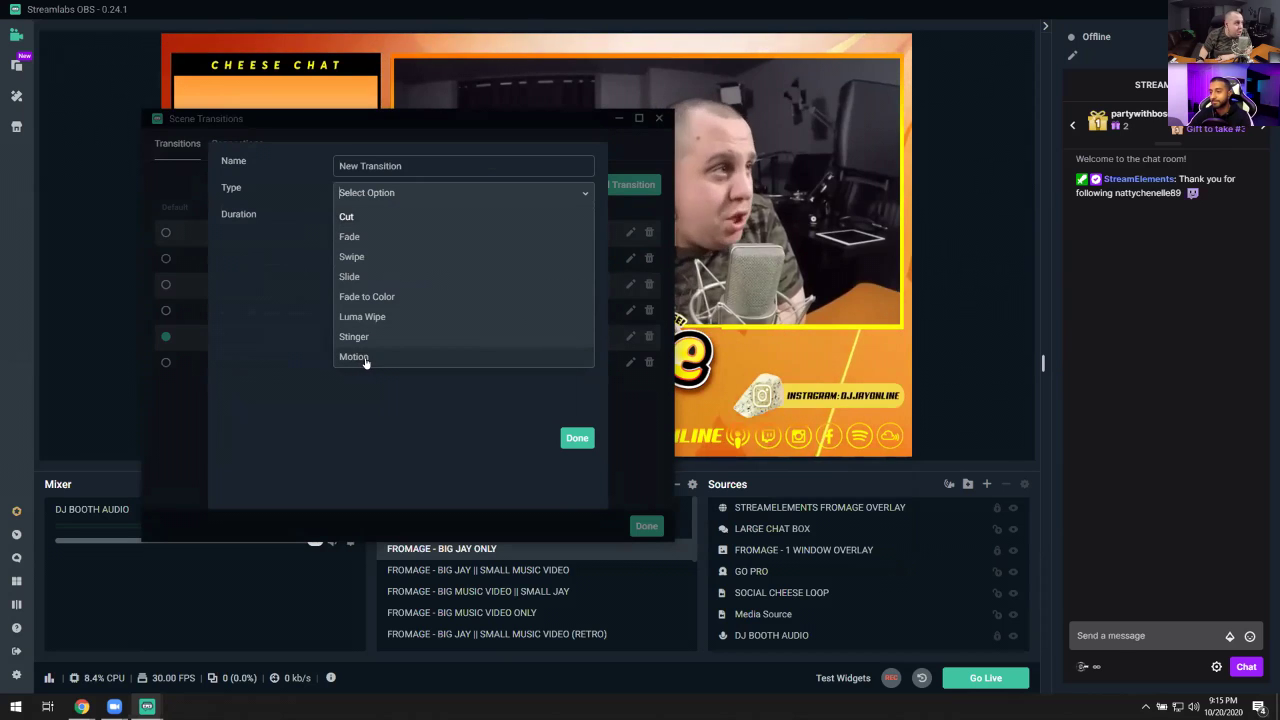
pyautogui.click(367, 317)
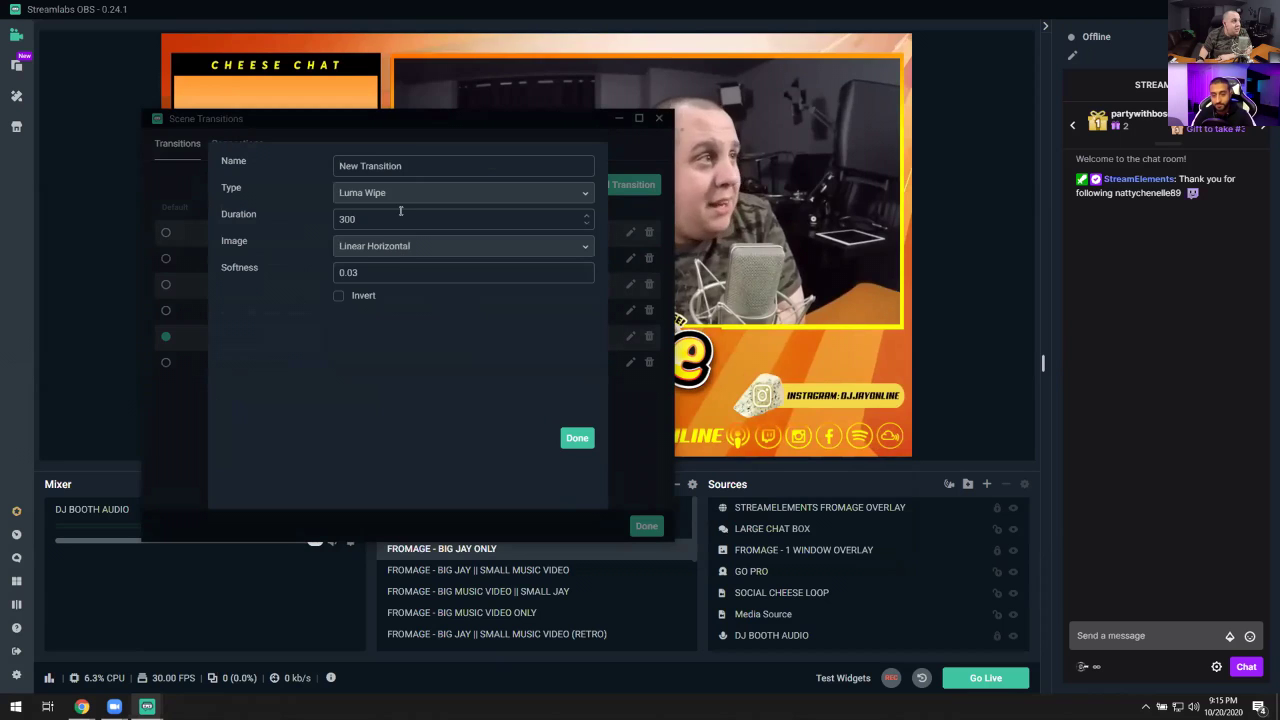
# Step: Set the new Luma Wipe transition's image to Linear Top Left and save it
pyautogui.click(418, 246)
pyautogui.scroll(-5, 414, 362)
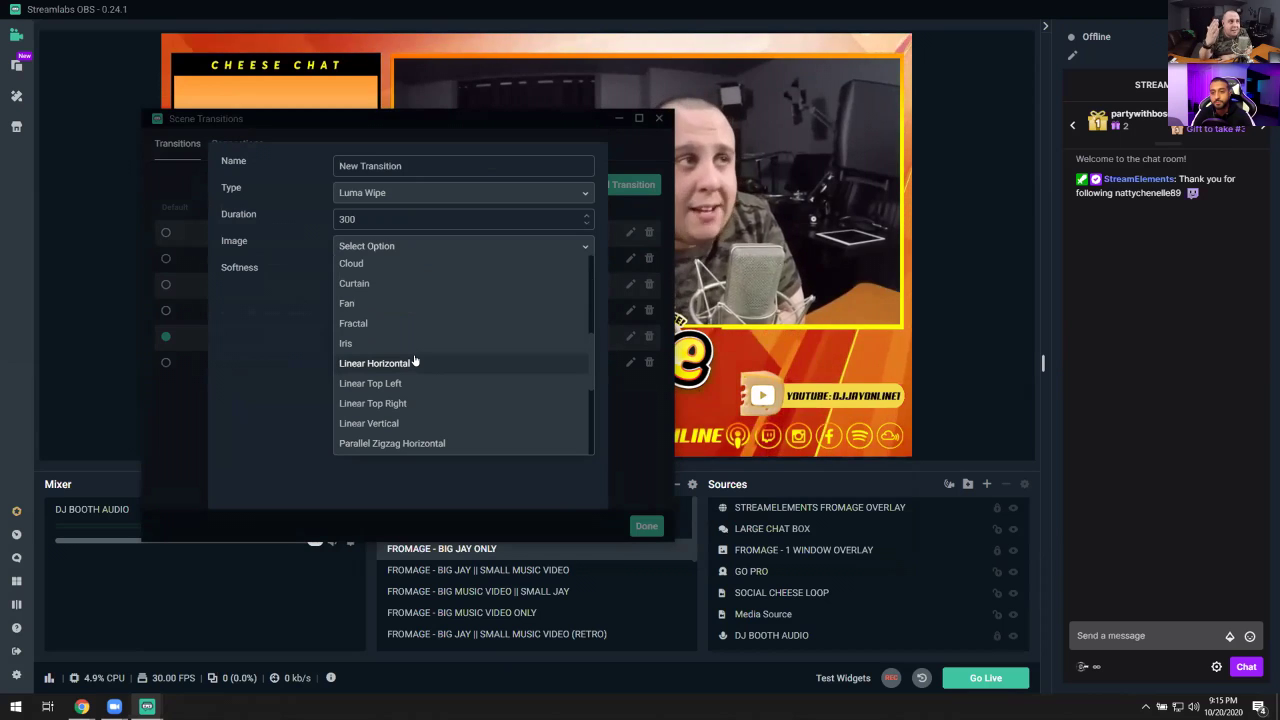
pyautogui.scroll(-5, 390, 330)
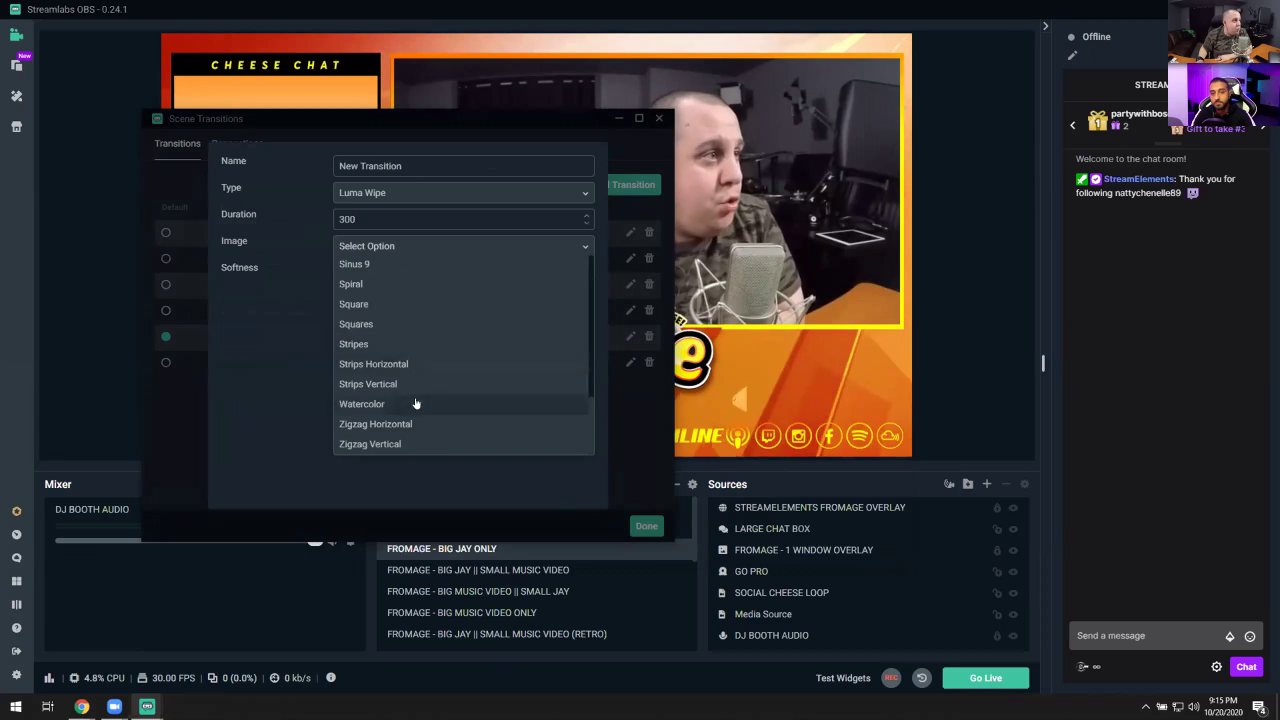
pyautogui.scroll(2, 378, 363)
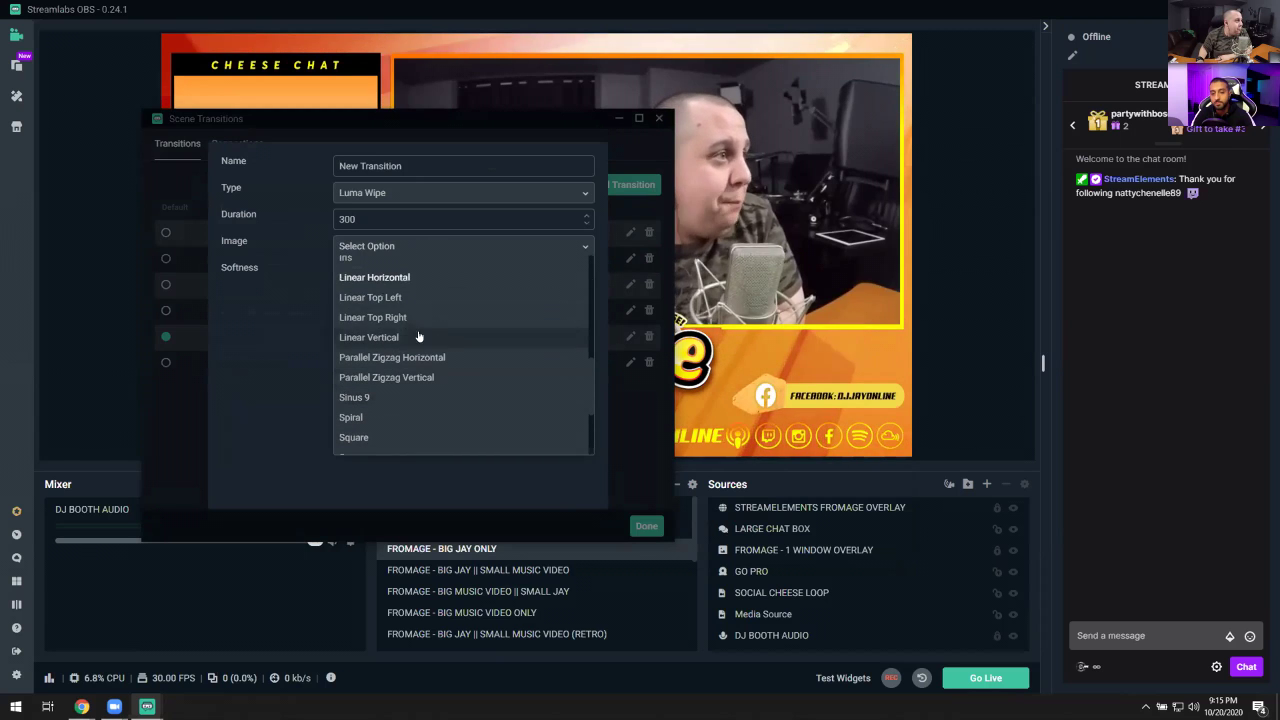
pyautogui.click(371, 294)
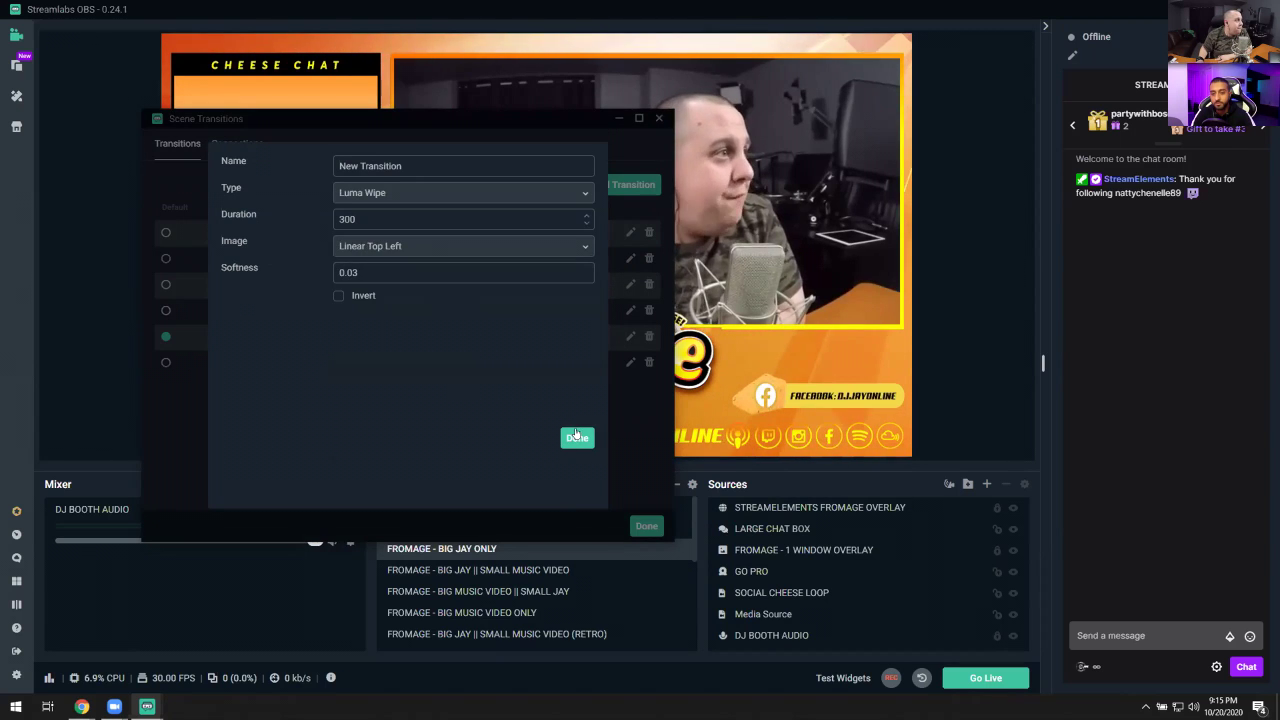
pyautogui.click(577, 438)
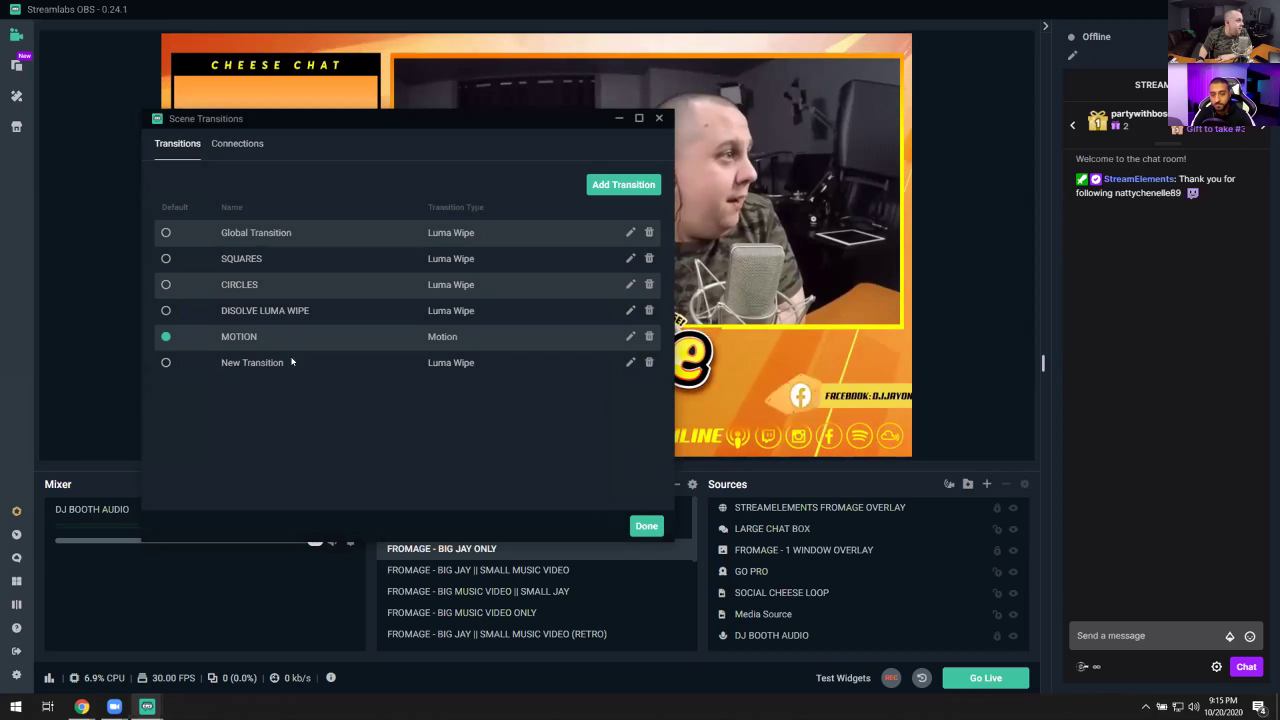
# Step: Make New Transition the default and preview it by switching between FROMAGE - BIG JAY ONLY and BIG JAY || SMALL MUSIC VIDEO
pyautogui.click(166, 362)
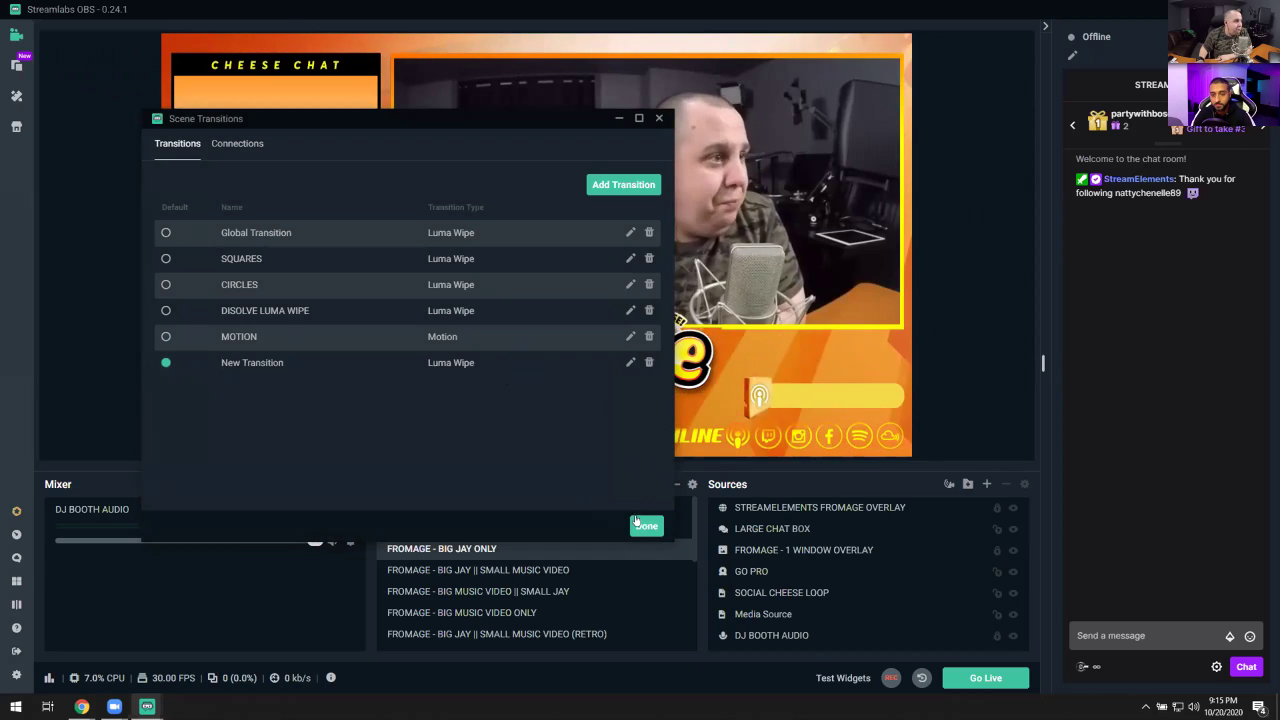
pyautogui.click(646, 525)
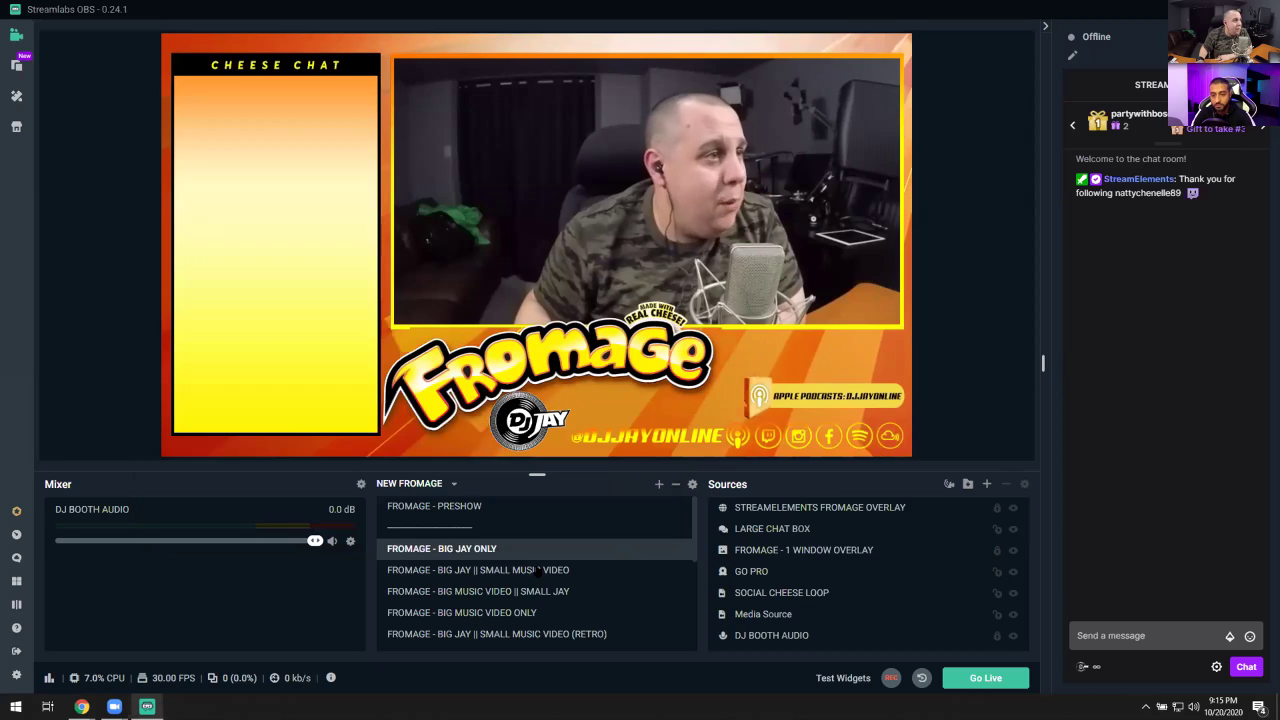
pyautogui.click(534, 572)
pyautogui.click(488, 548)
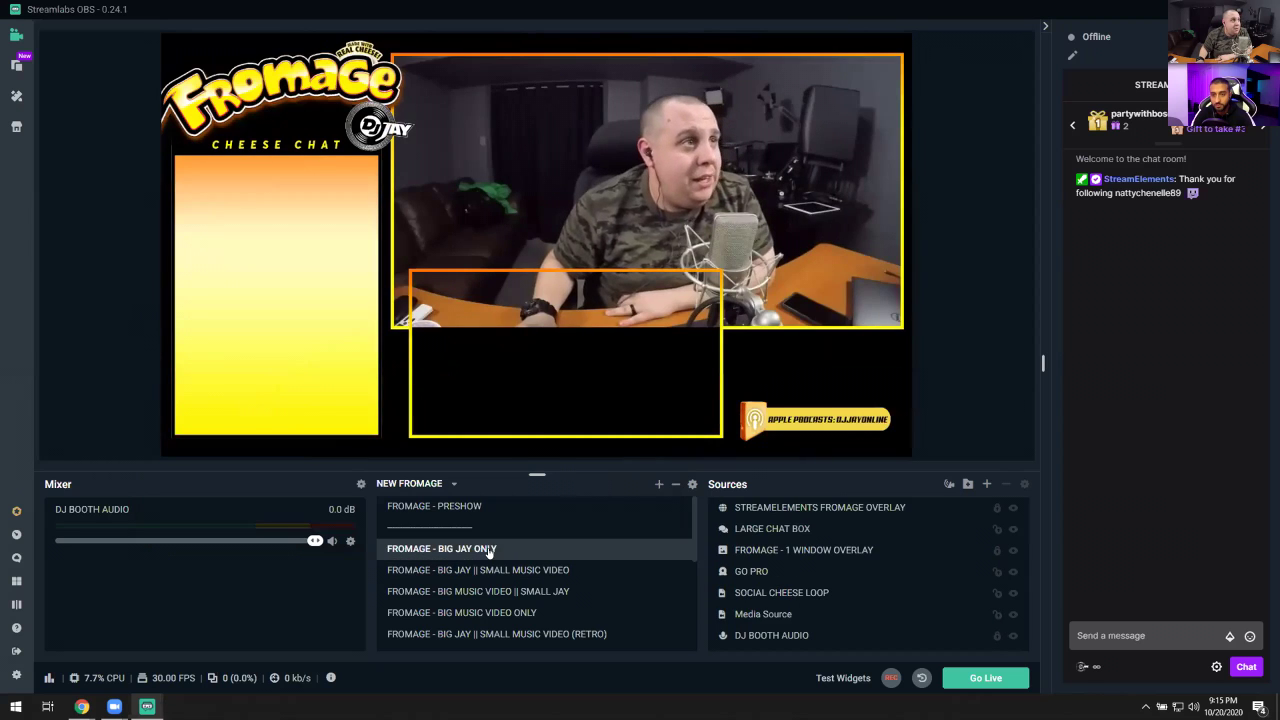
pyautogui.click(497, 571)
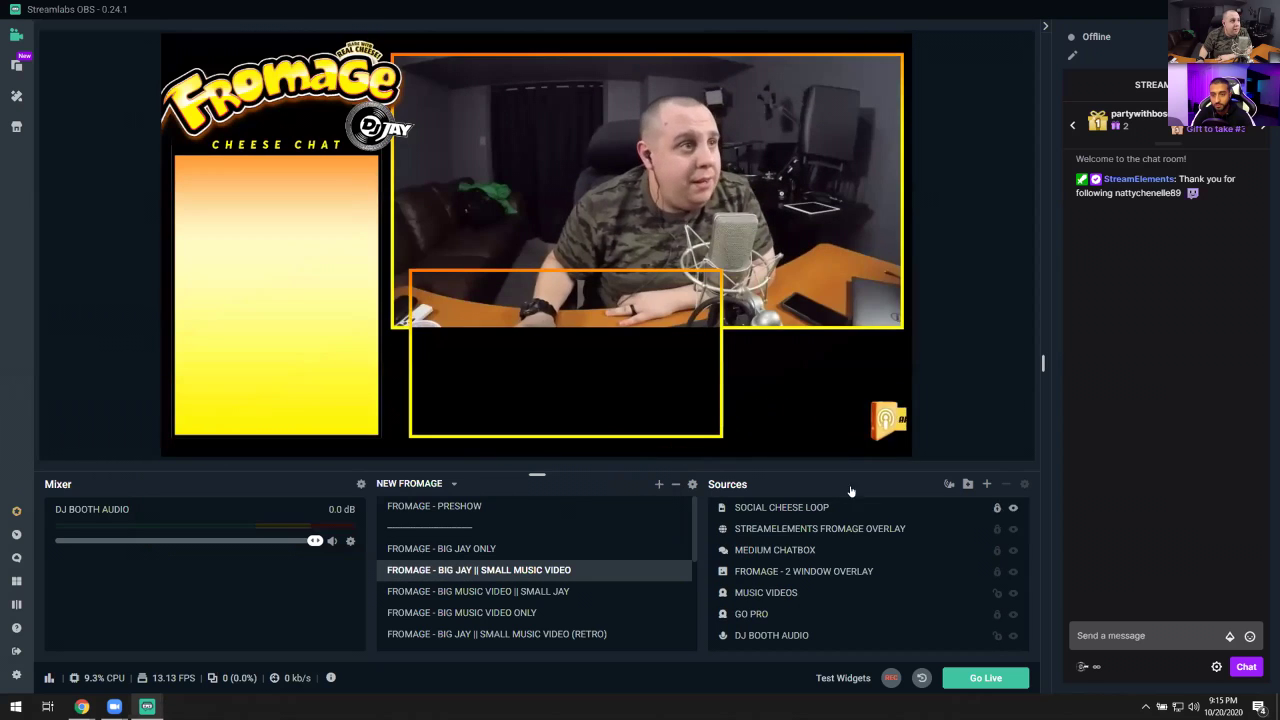
# Step: Set New Transition's duration to 800 and preview it by switching to the FROMAGE - BIG JAY ONLY scene
pyautogui.click(692, 484)
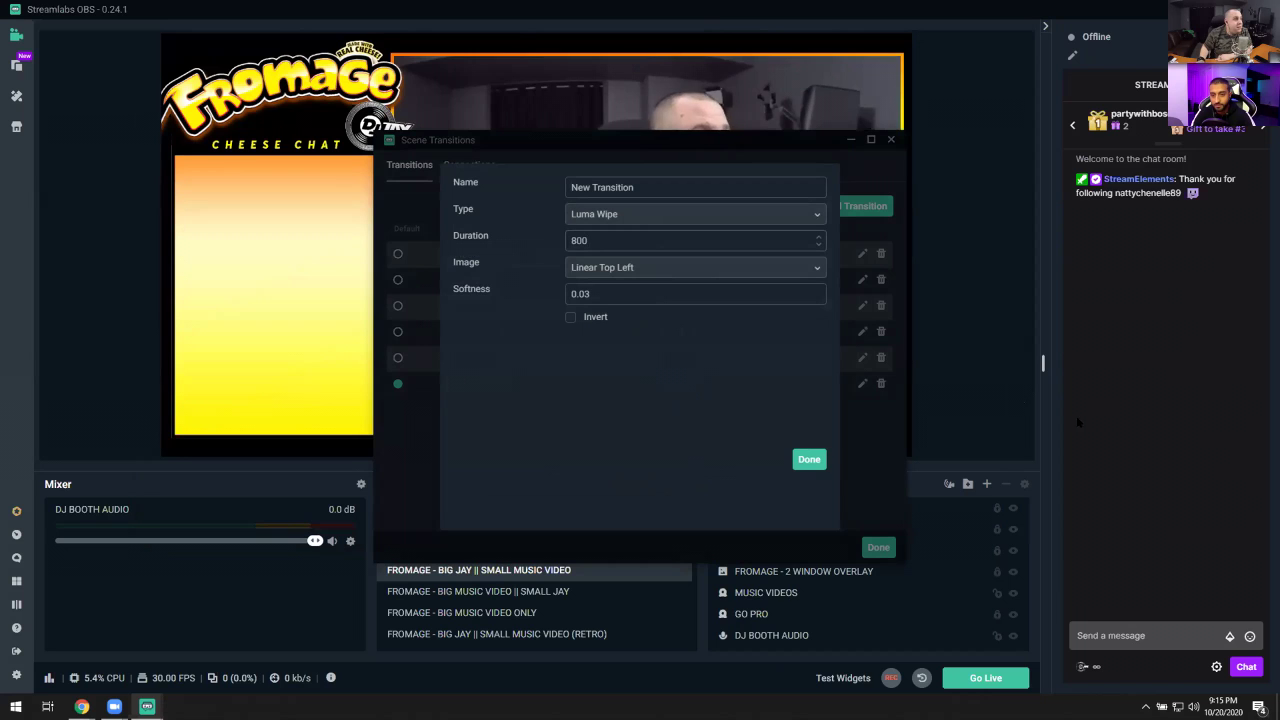
pyautogui.click(814, 457)
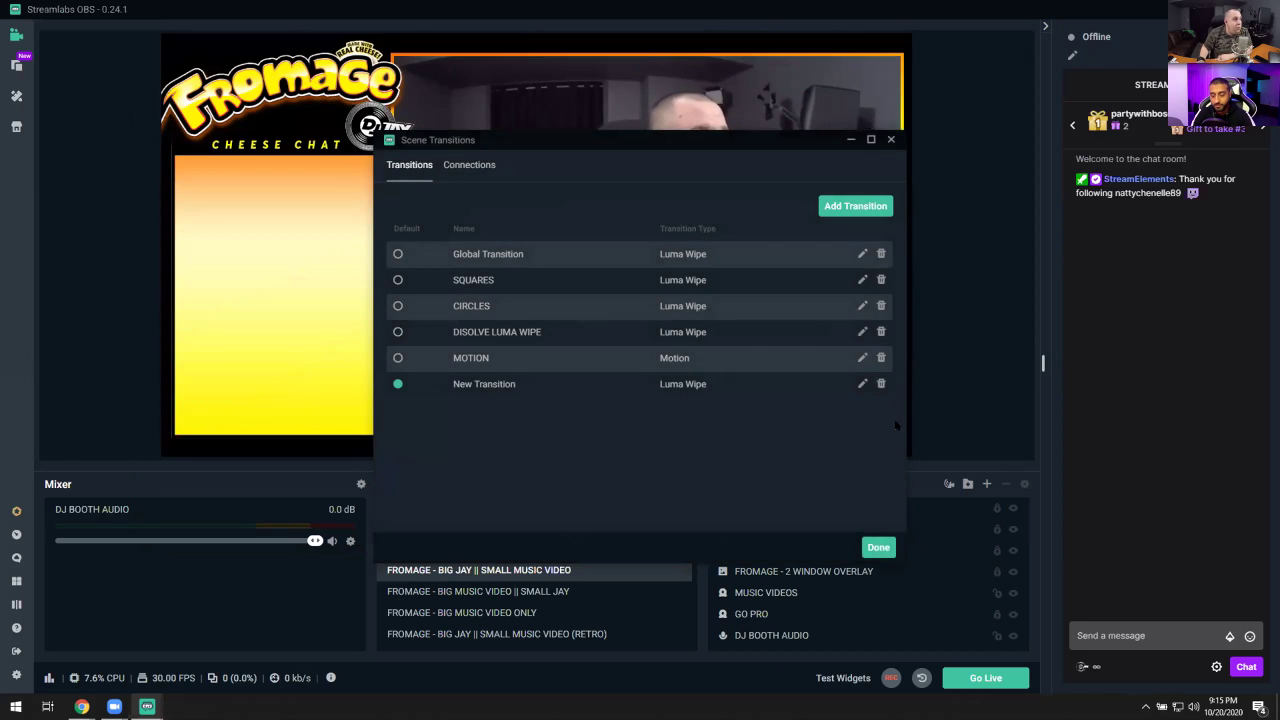
pyautogui.click(878, 546)
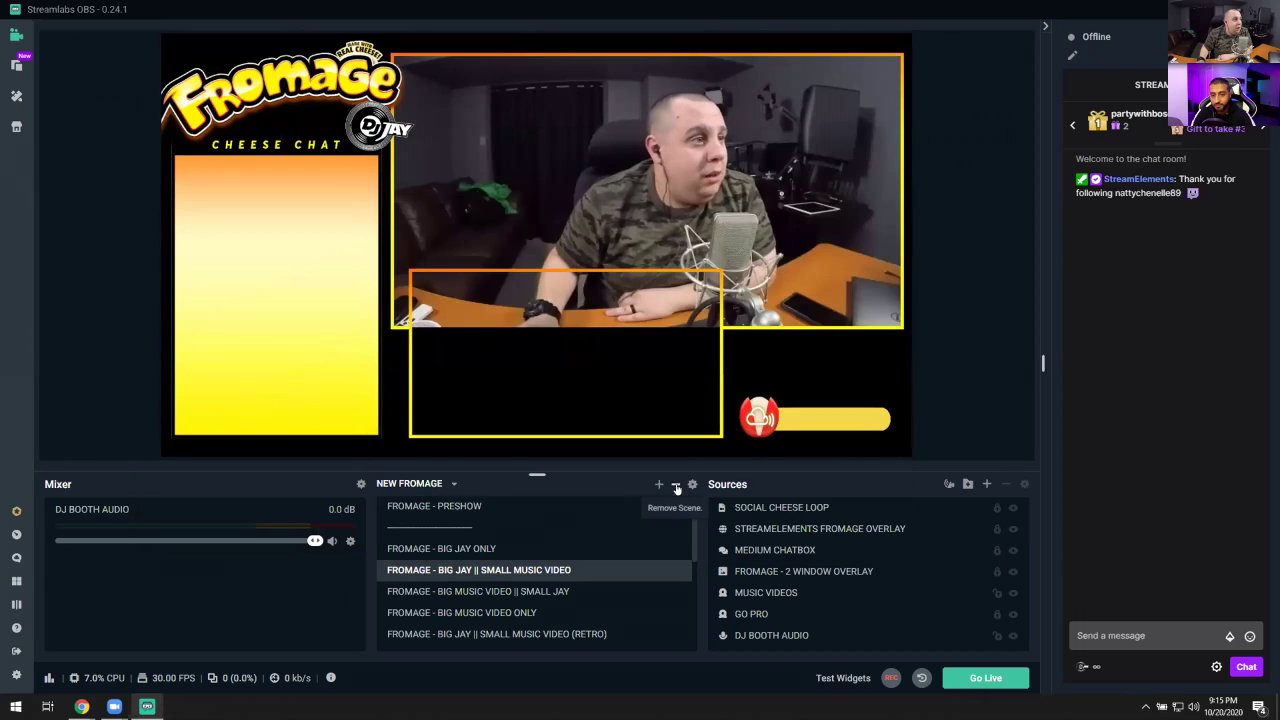
pyautogui.click(466, 549)
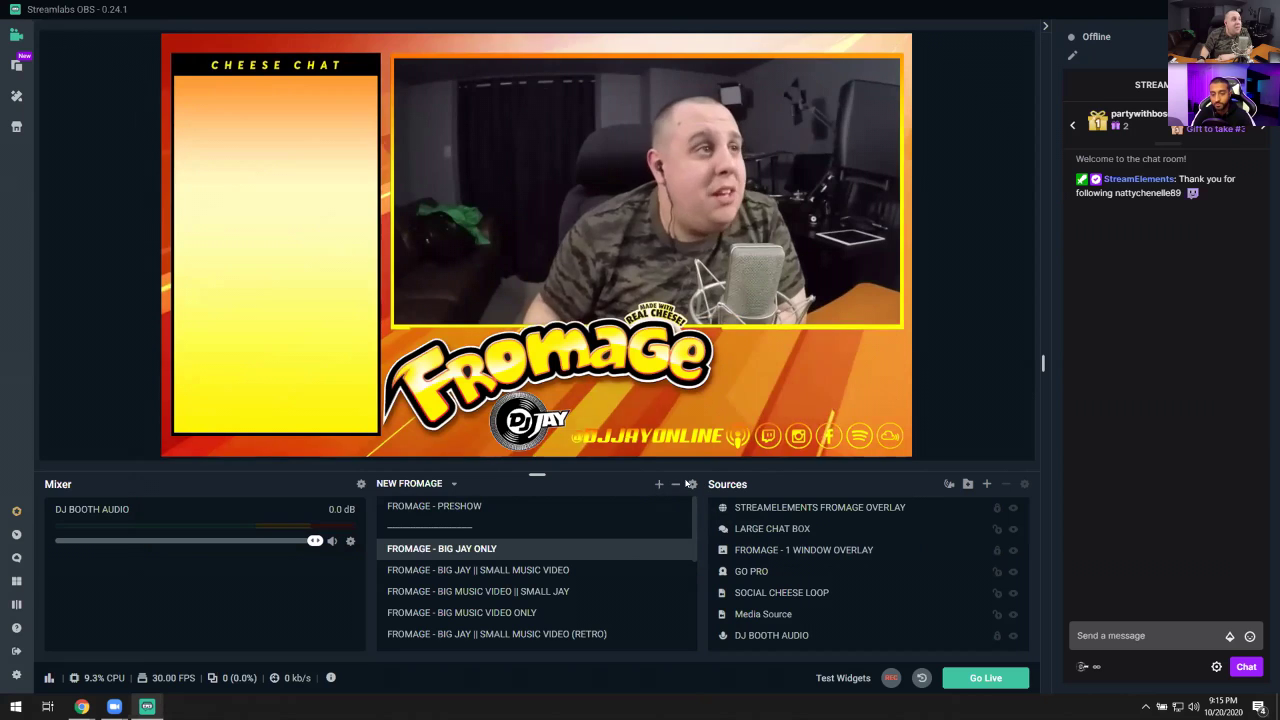
# Step: Make MOTION the default scene transition and close the transition settings
pyautogui.click(691, 486)
pyautogui.click(398, 357)
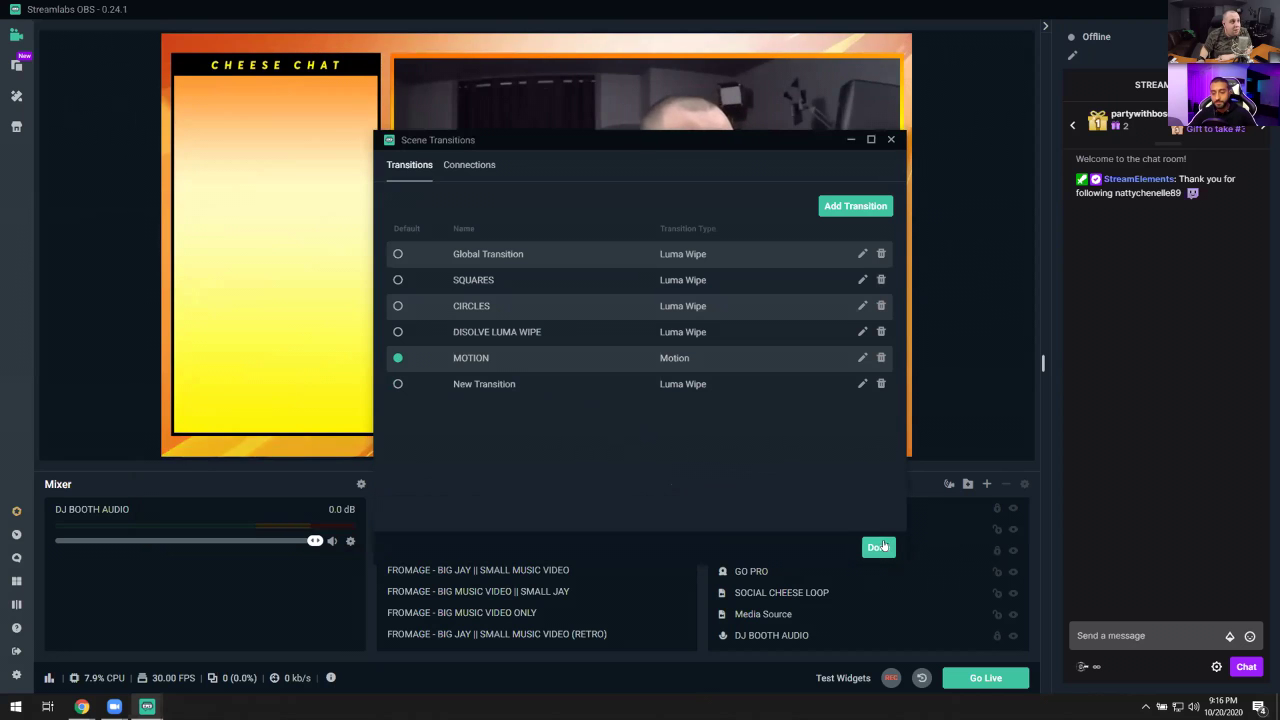
pyautogui.click(879, 547)
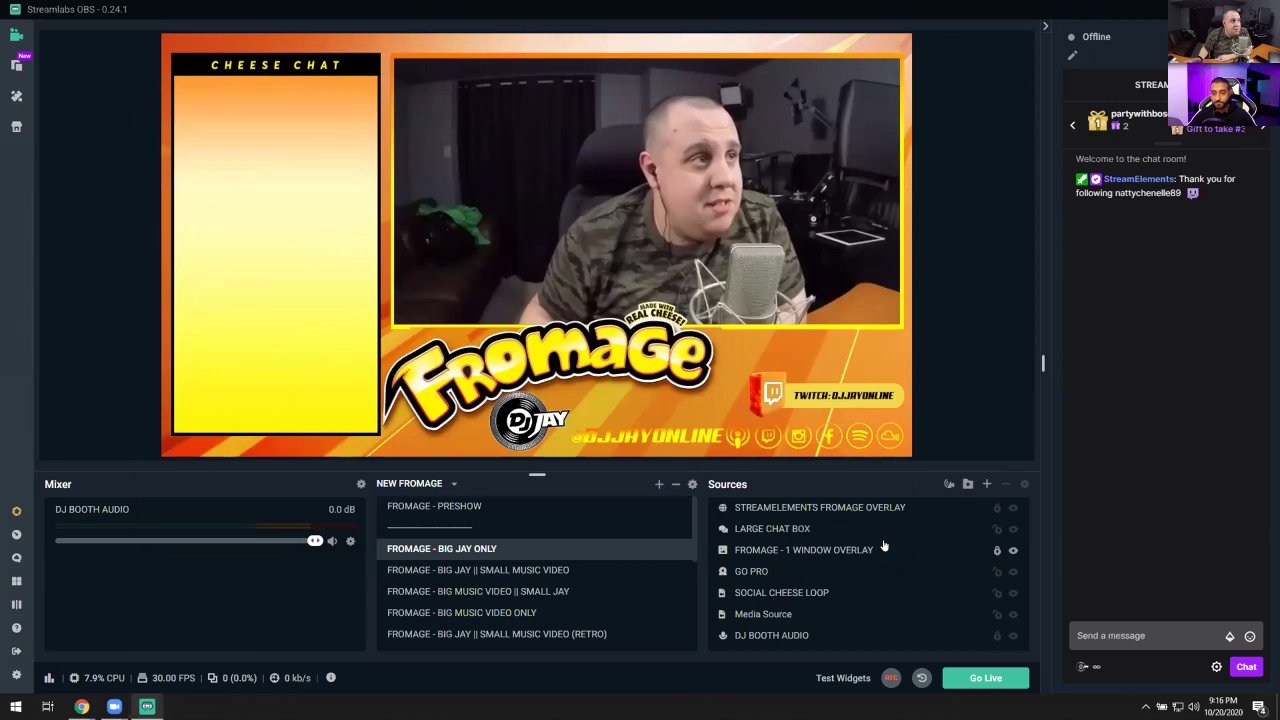
# Step: Preview the Motion transition by switching through BIG JAY || SMALL MUSIC VIDEO, BIG MUSIC VIDEO || SMALL JAY and BIG MUSIC VIDEO ONLY
pyautogui.click(548, 570)
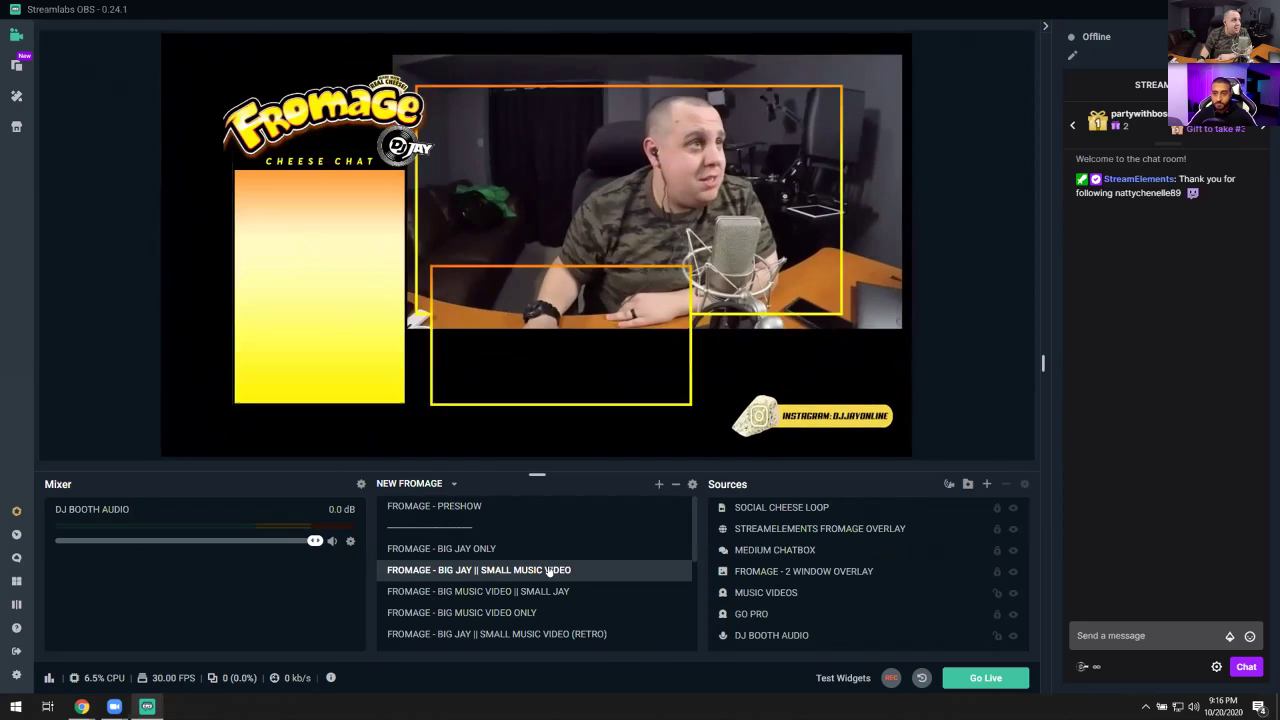
pyautogui.click(500, 594)
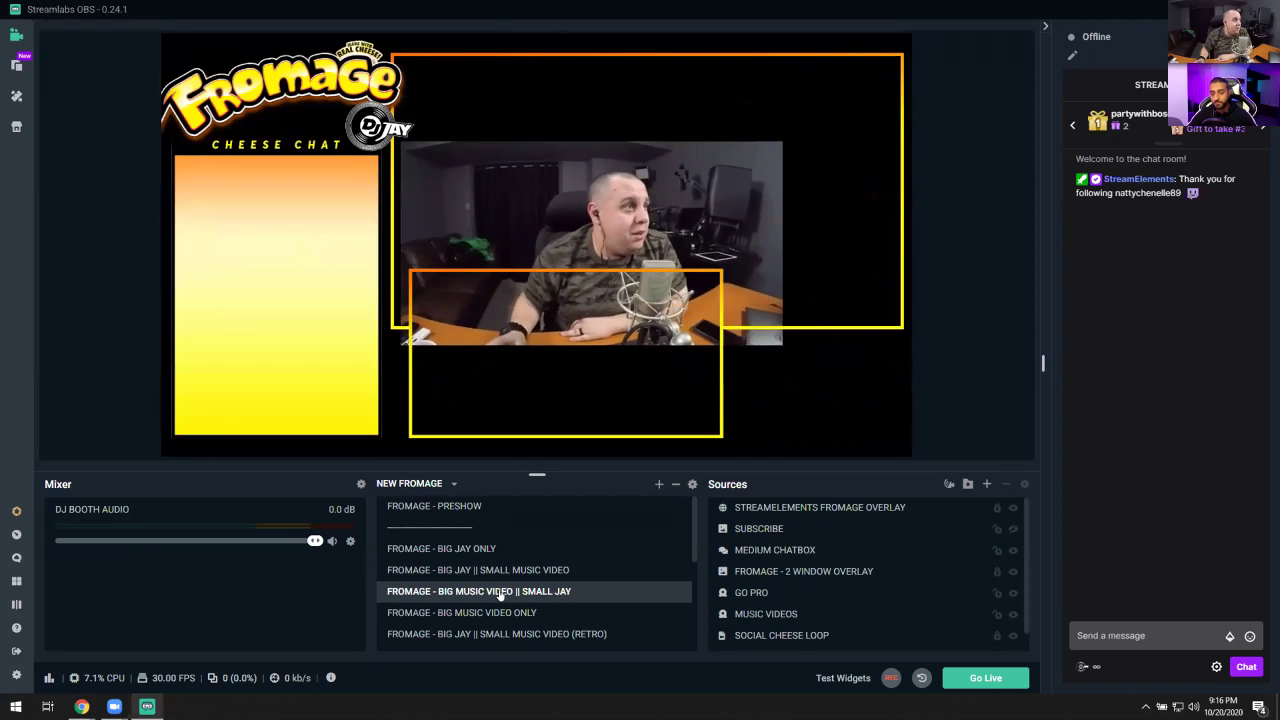
pyautogui.click(475, 613)
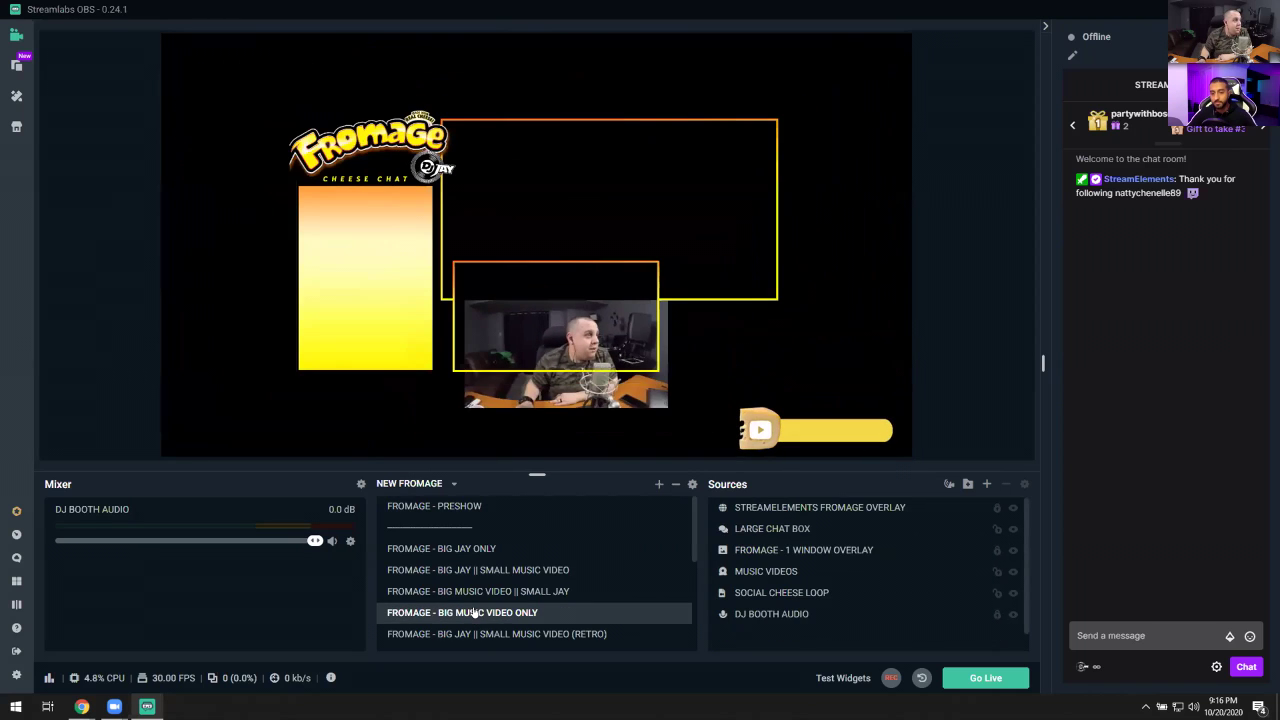
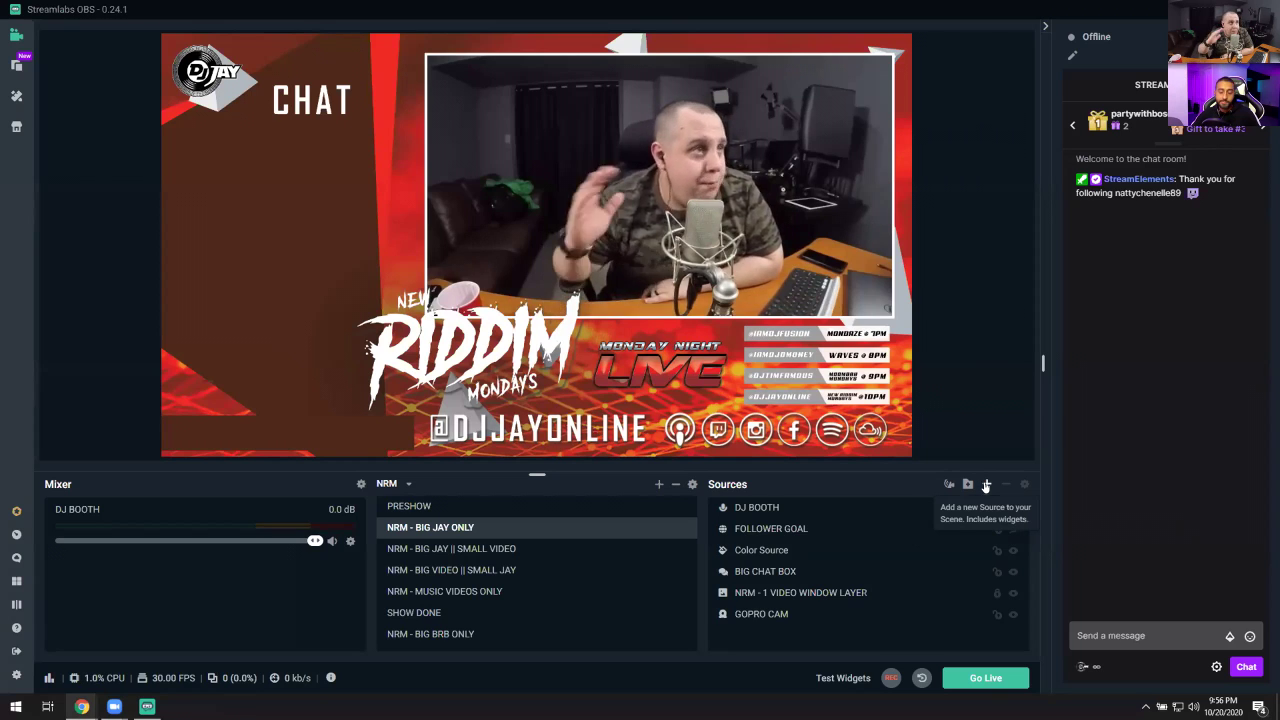
# Step: Add a new Chatbox widget source to the NRM - BIG JAY ONLY scene and move its settings window off the chat area
pyautogui.click(986, 485)
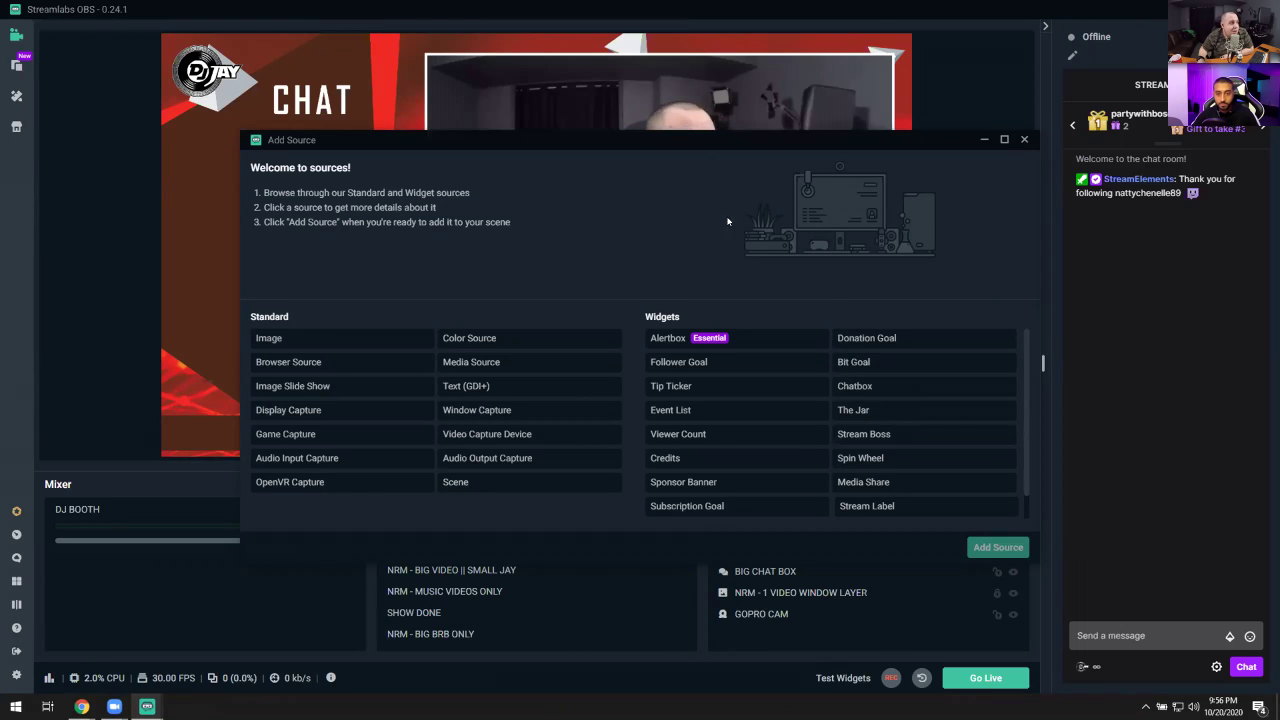
pyautogui.click(856, 387)
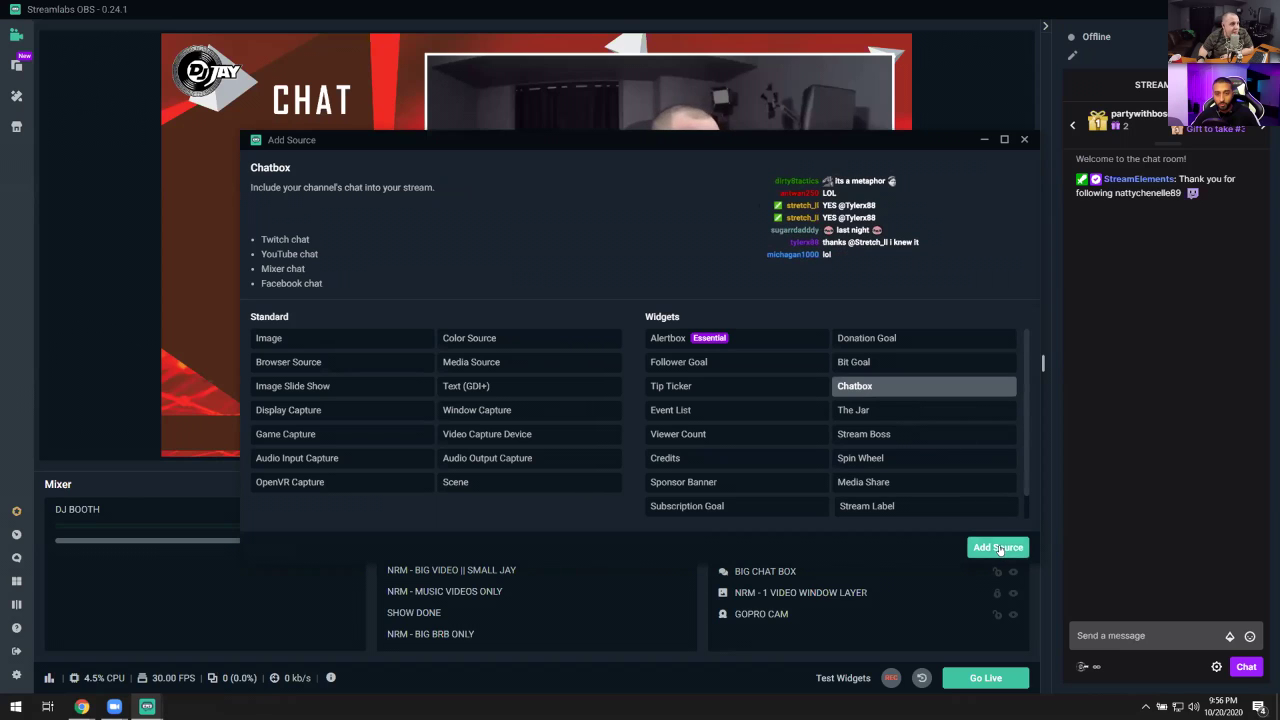
pyautogui.click(998, 548)
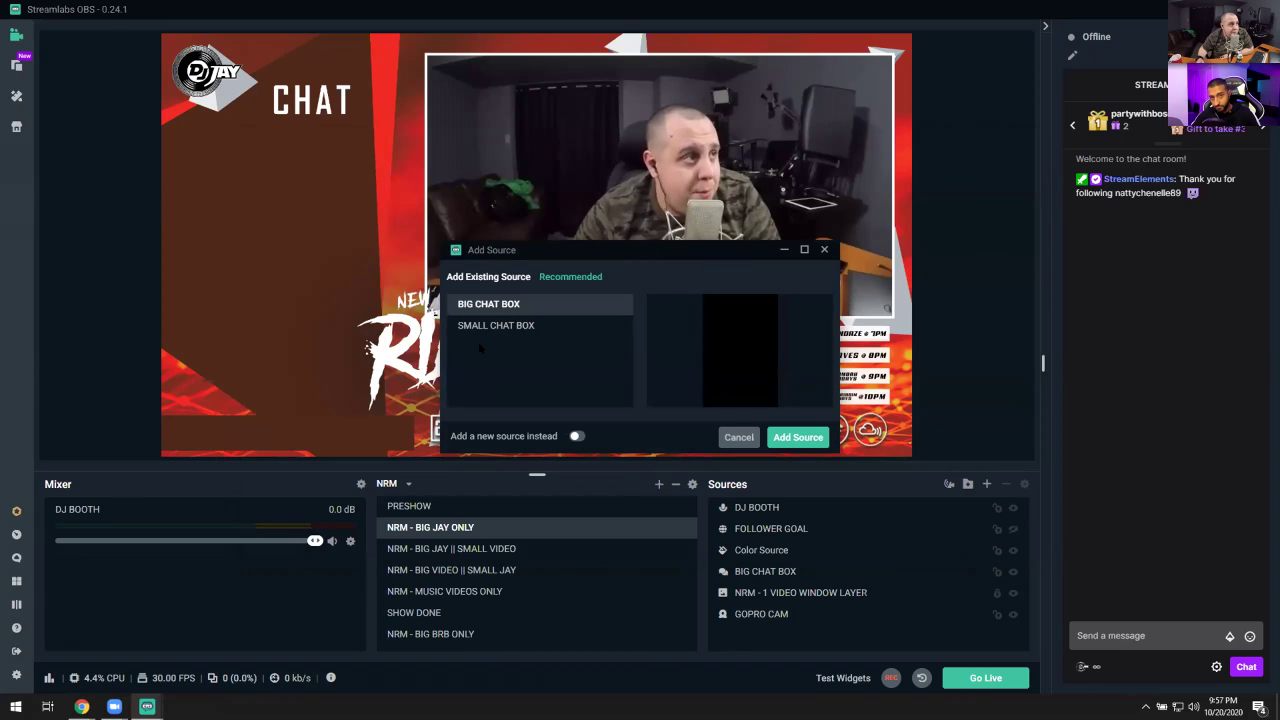
pyautogui.click(576, 436)
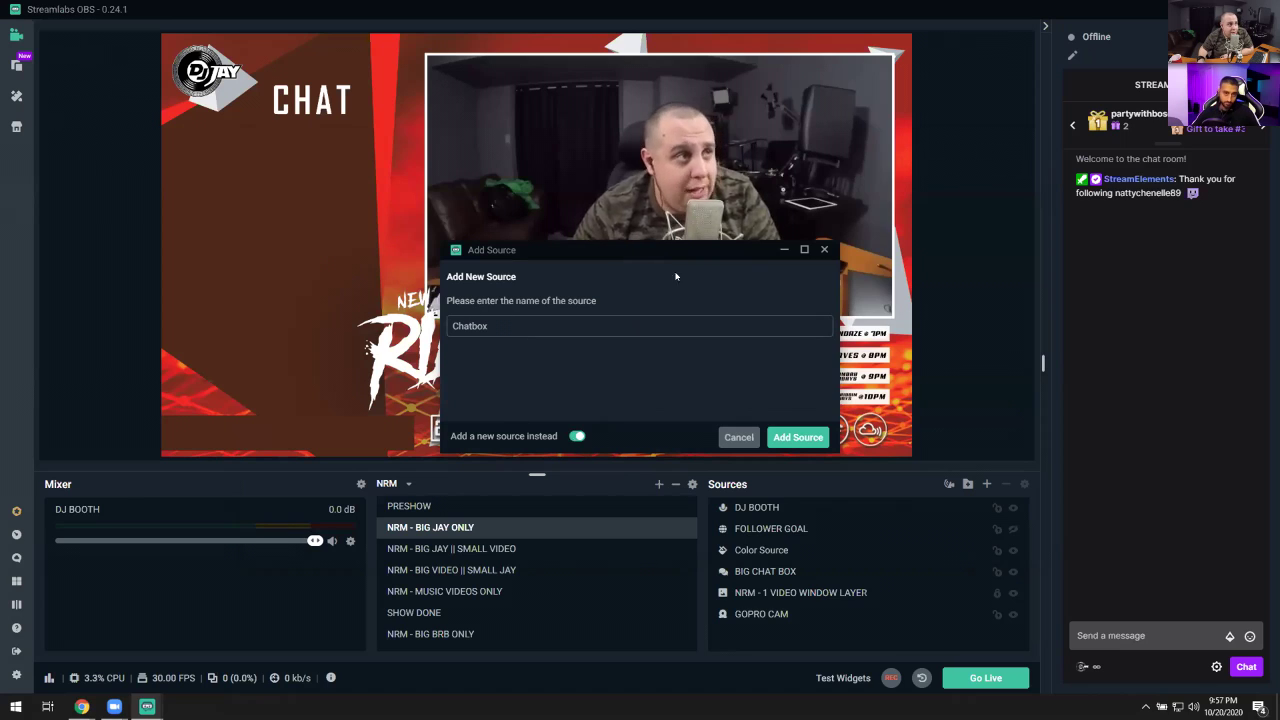
pyautogui.click(797, 437)
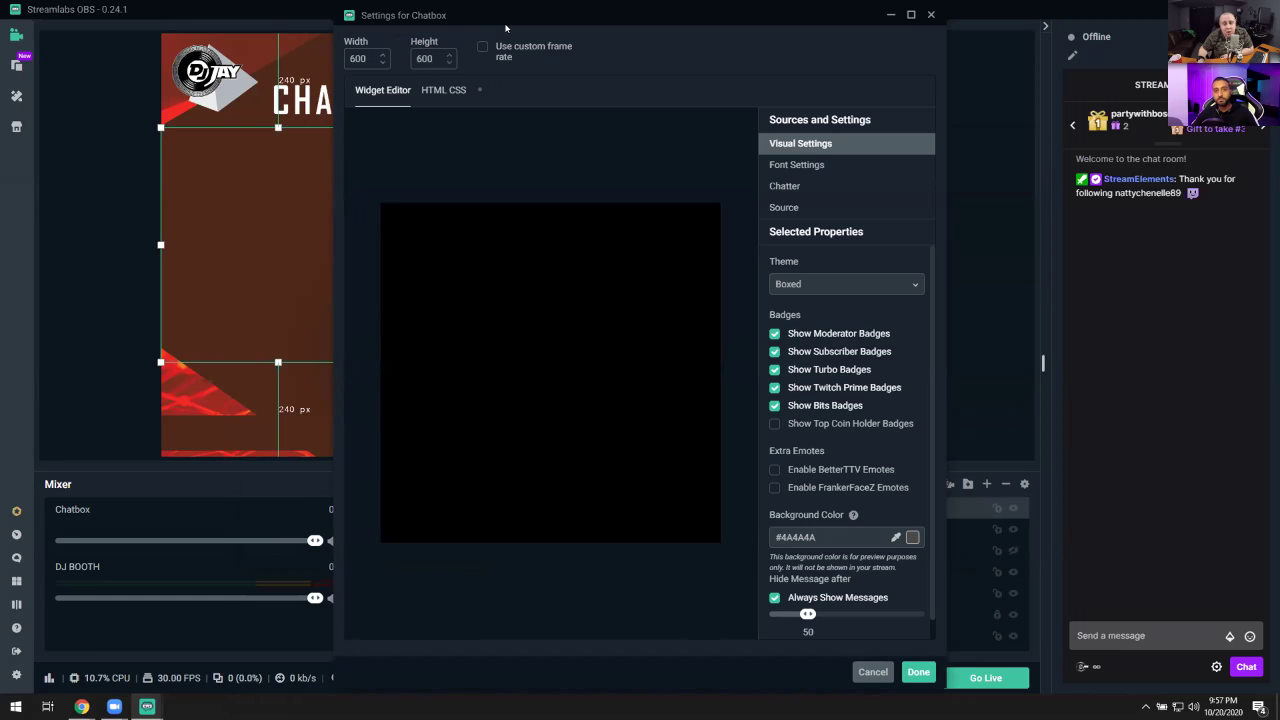
pyautogui.moveTo(505, 28); pyautogui.dragTo(690, 67)
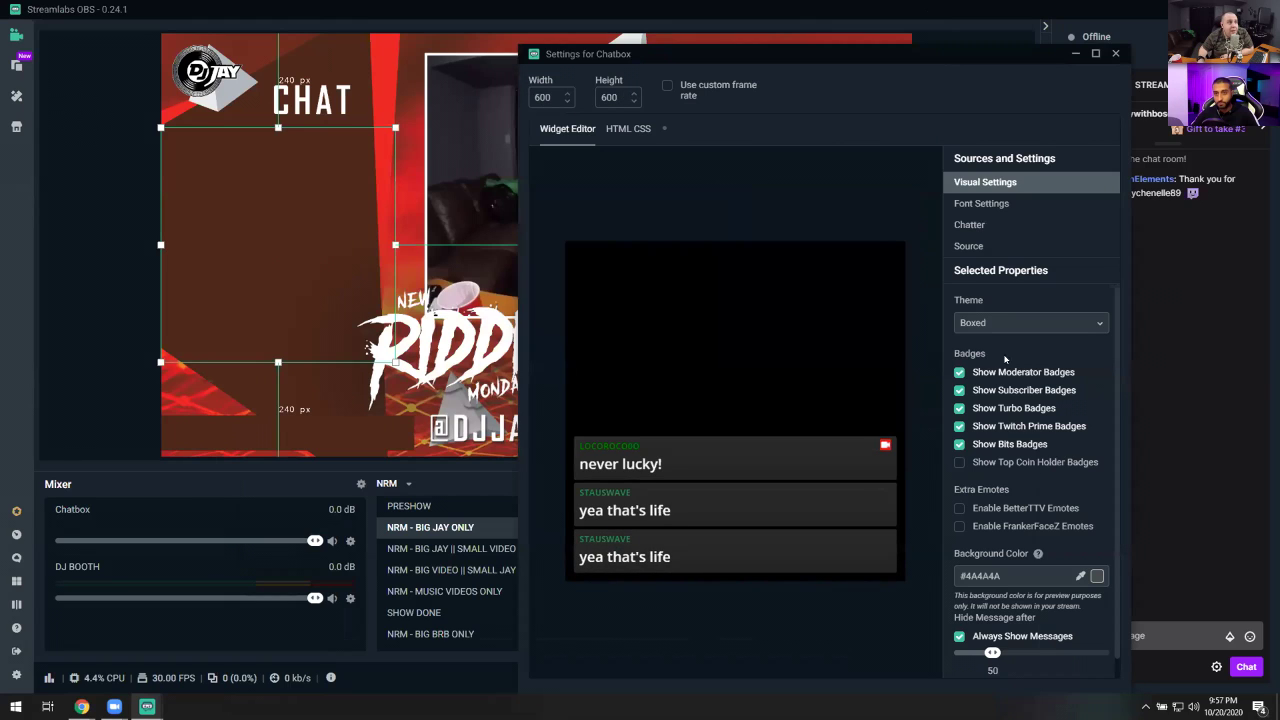
# Step: Review the Chatbox's visual settings and its font settings
pyautogui.scroll(-1, 1040, 520)
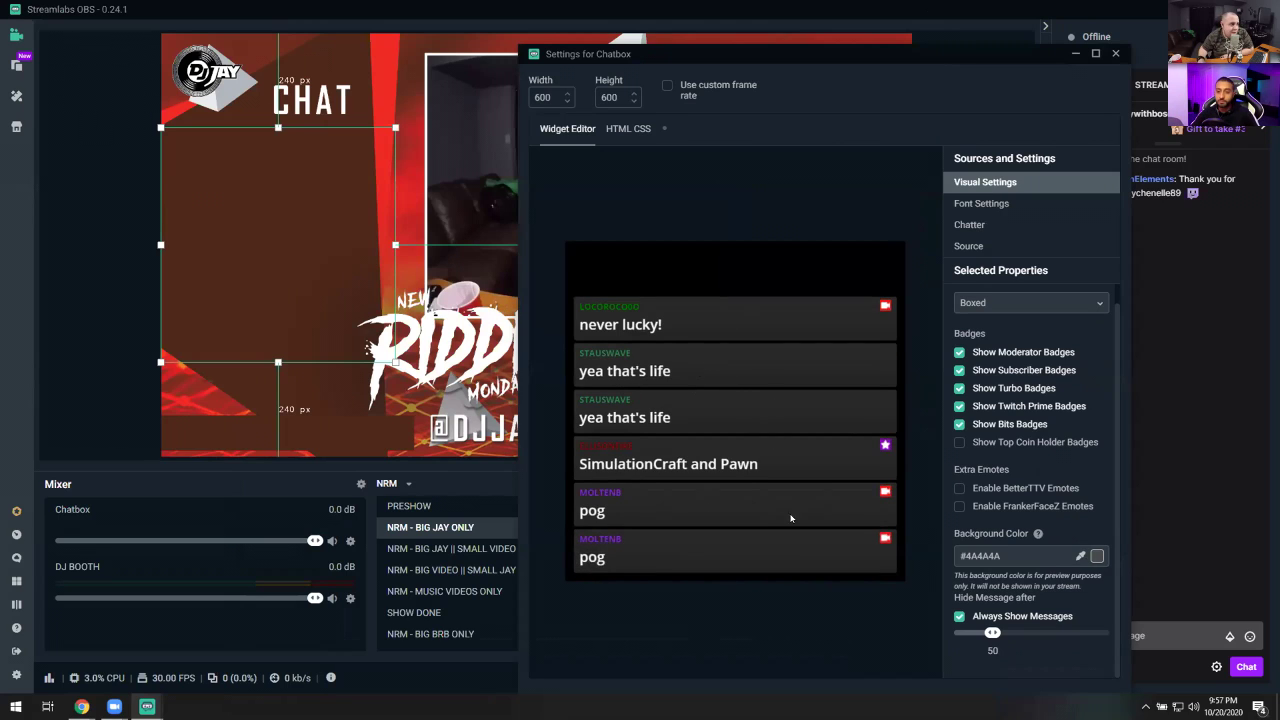
pyautogui.scroll(1, 1037, 497)
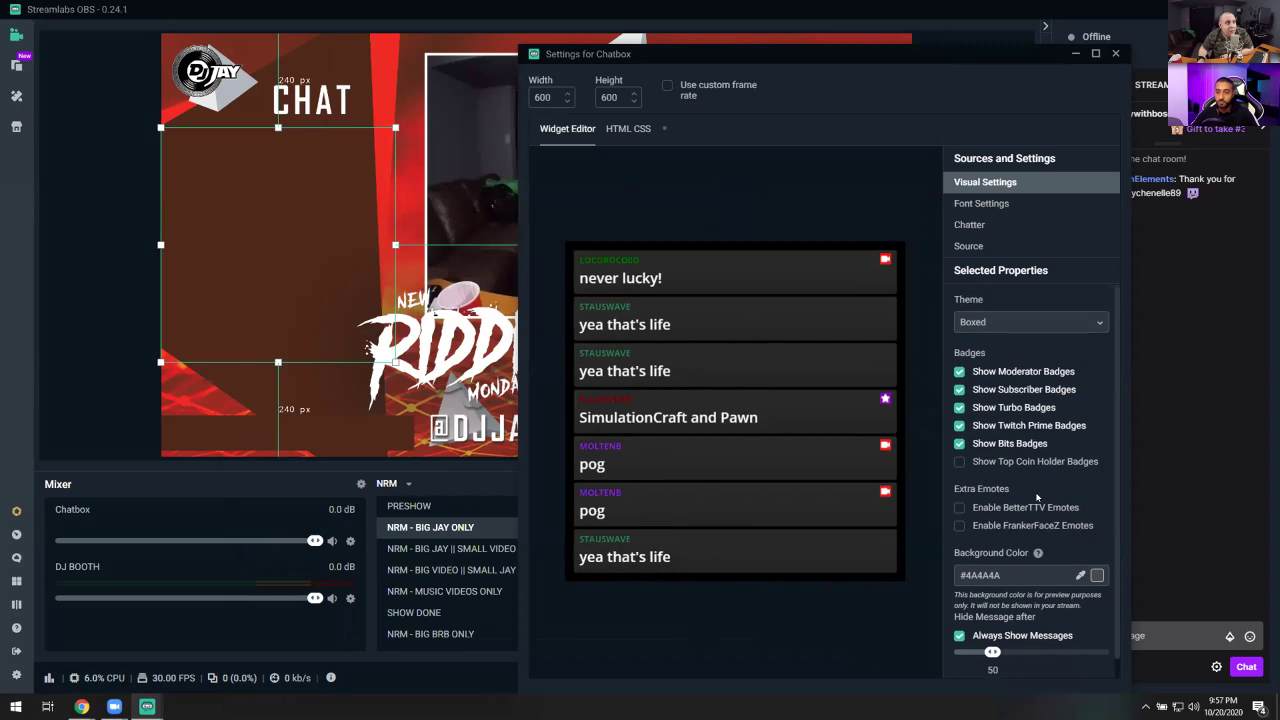
pyautogui.scroll(-1, 1040, 600)
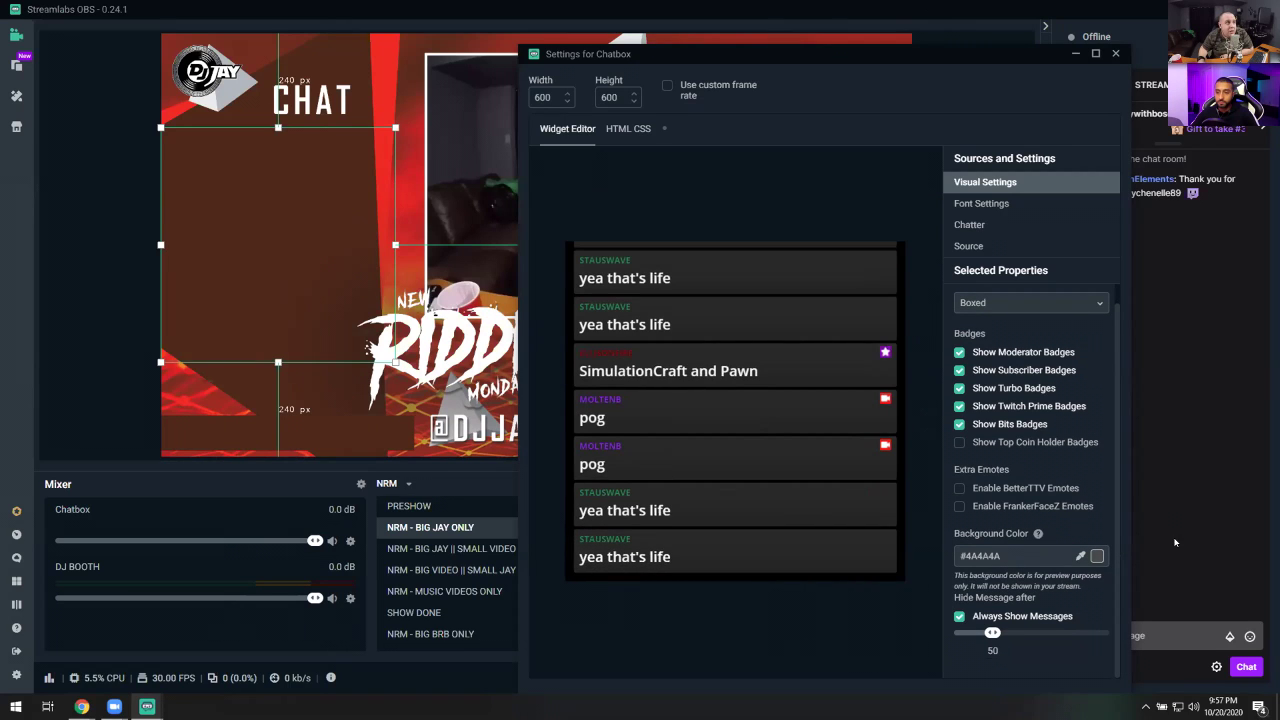
pyautogui.click(983, 203)
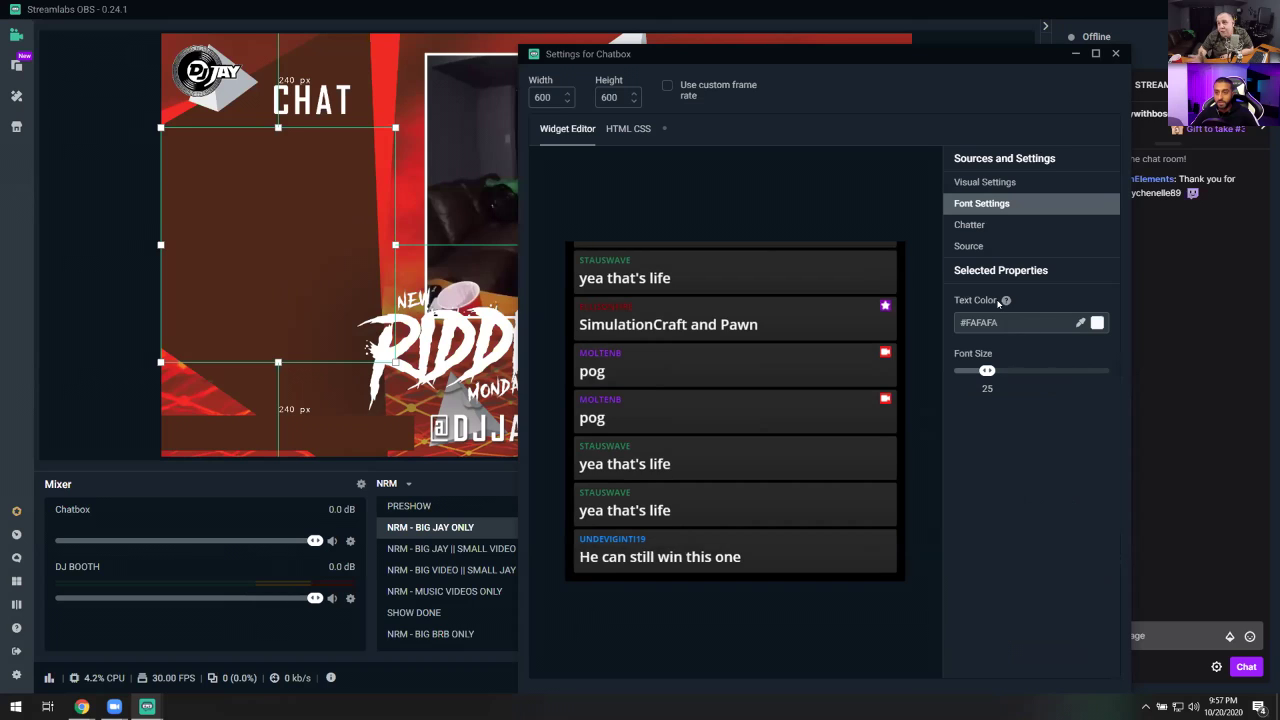
# Step: Try the Twitch, Clean, Old School and Chunky themes on the Chatbox
pyautogui.click(990, 181)
pyautogui.click(1016, 324)
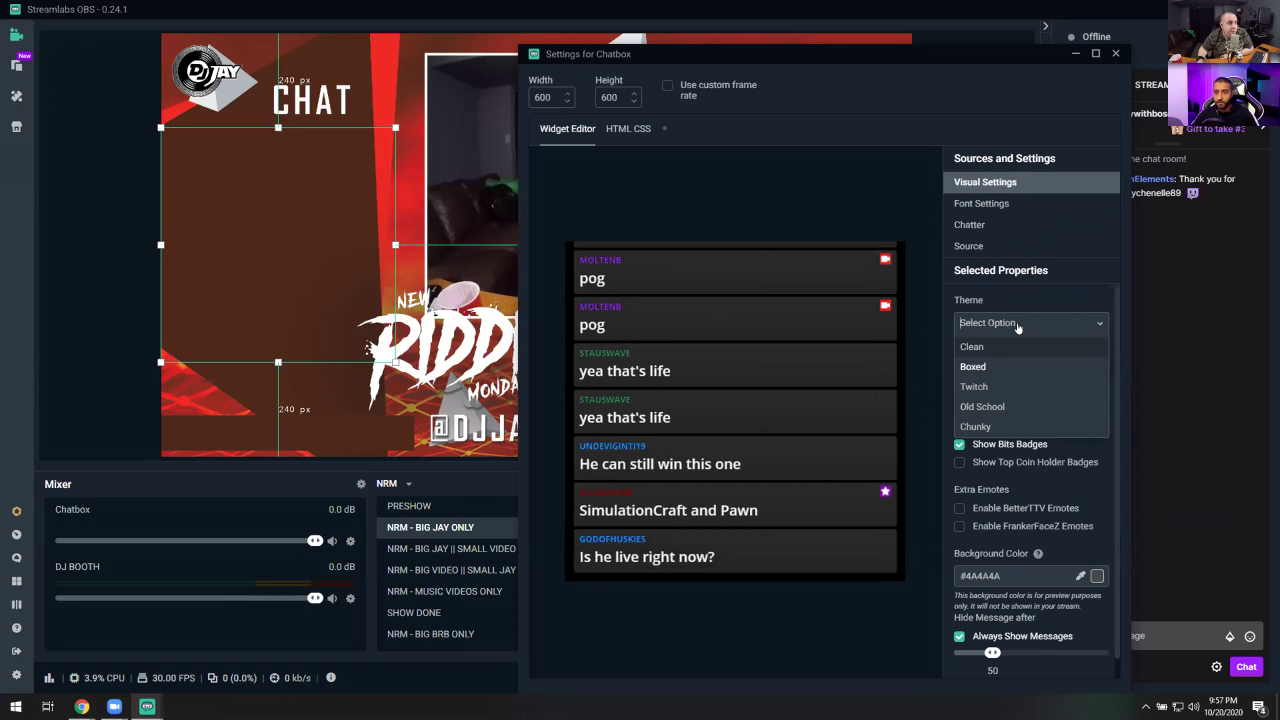
pyautogui.click(978, 386)
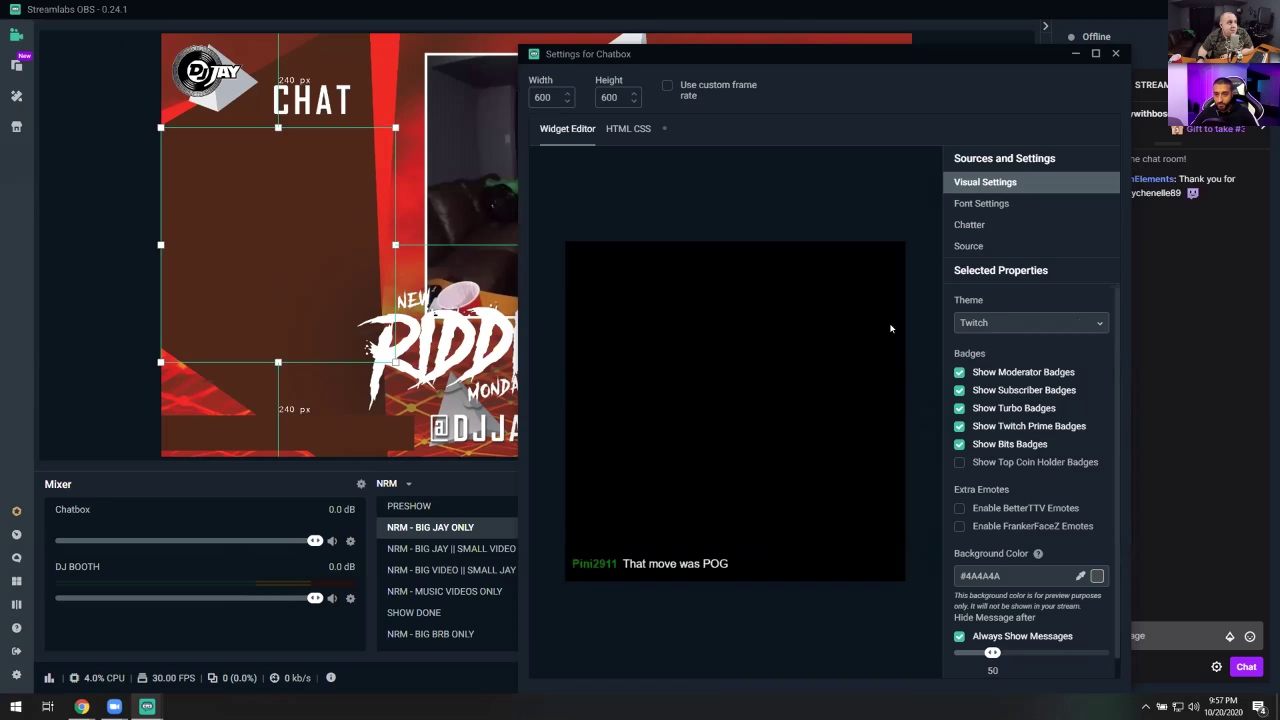
pyautogui.click(1010, 322)
pyautogui.click(1001, 341)
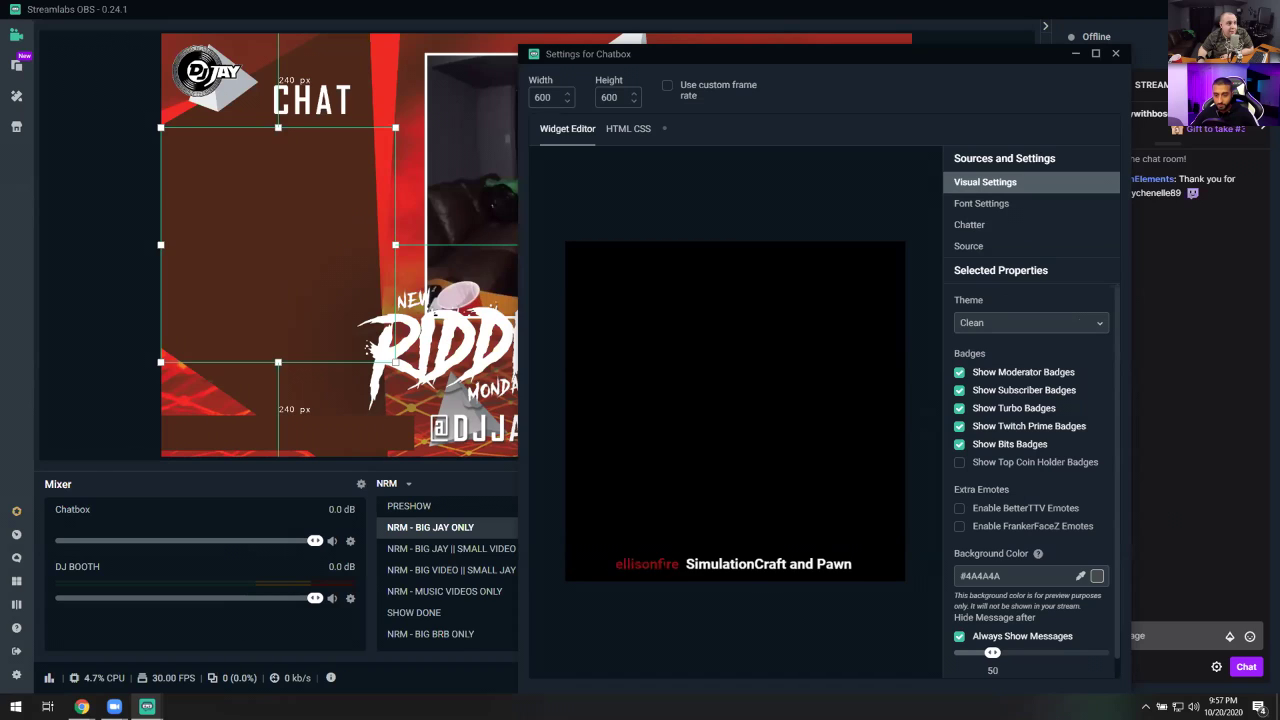
pyautogui.click(1061, 320)
pyautogui.click(992, 405)
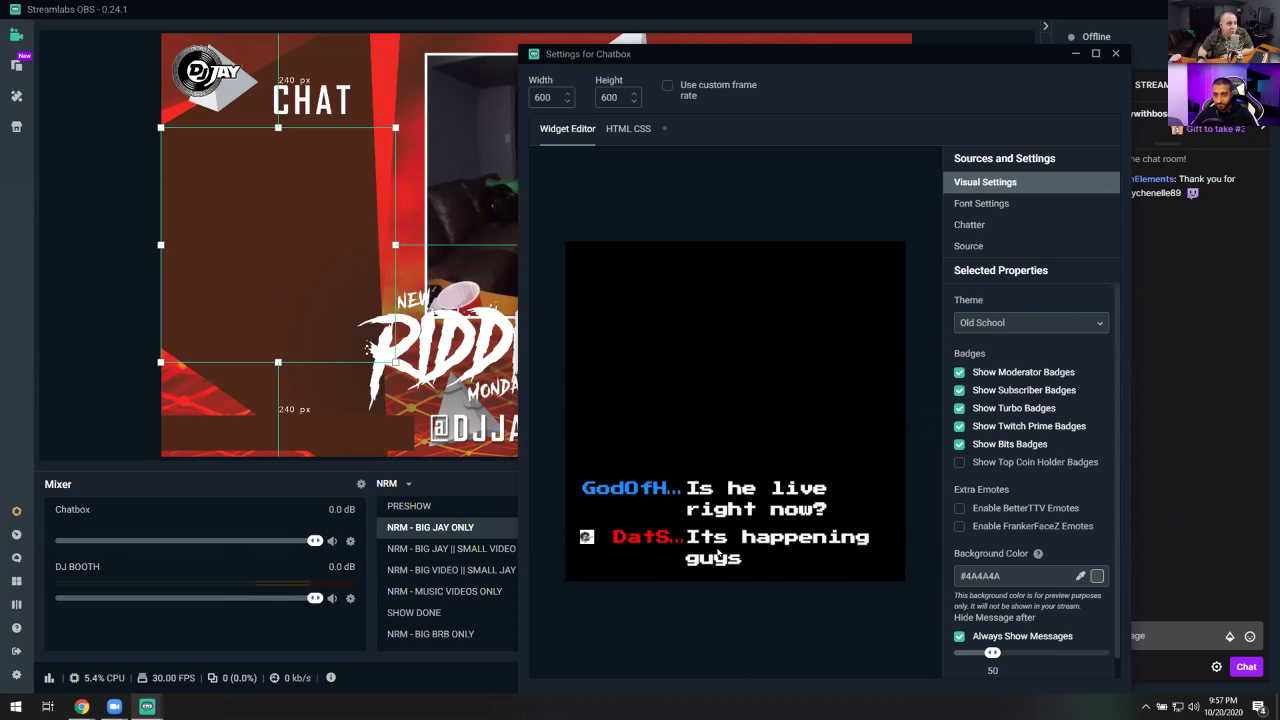
pyautogui.click(1010, 323)
pyautogui.click(978, 426)
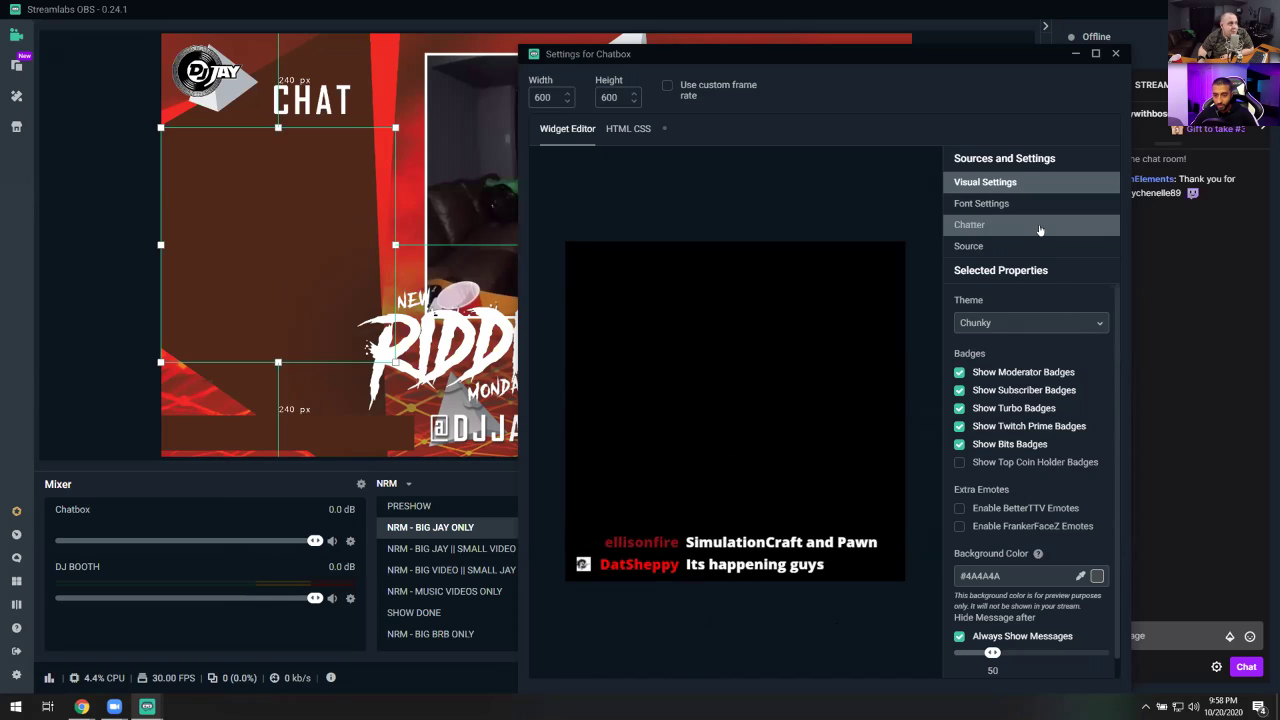
# Step: Set the Chatbox theme to Boxed and finish its settings
pyautogui.click(1014, 322)
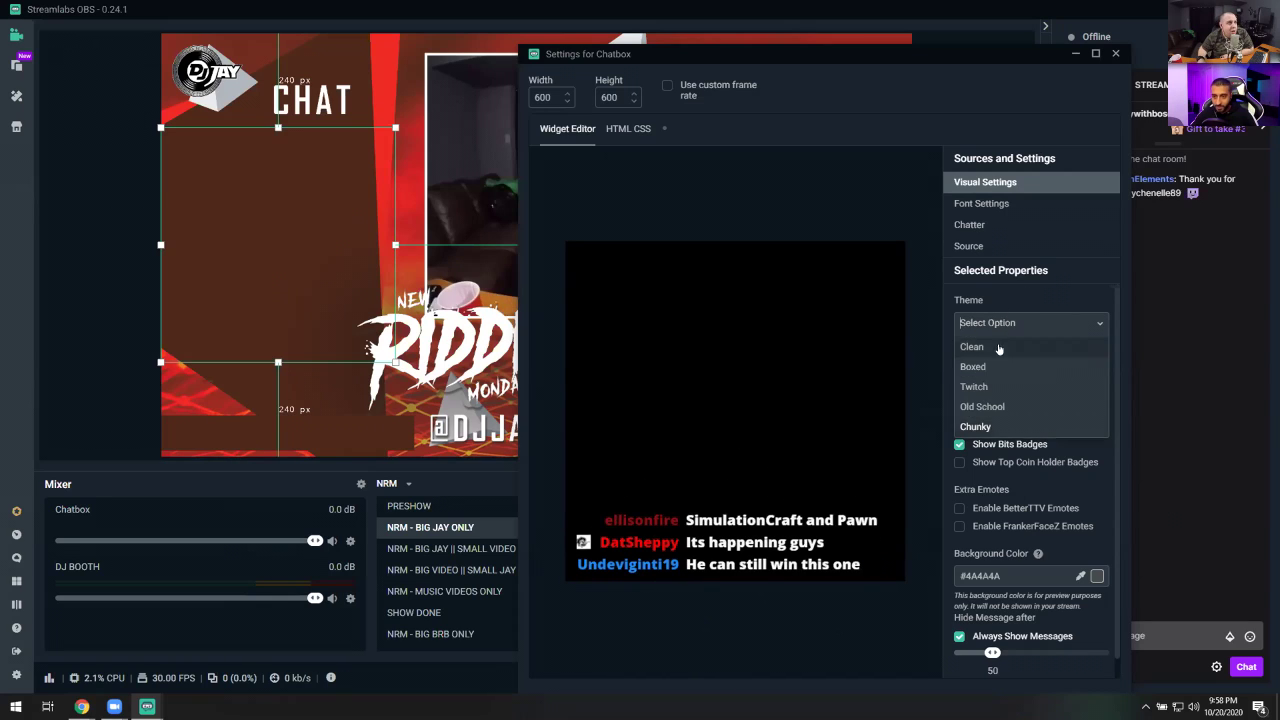
pyautogui.click(973, 366)
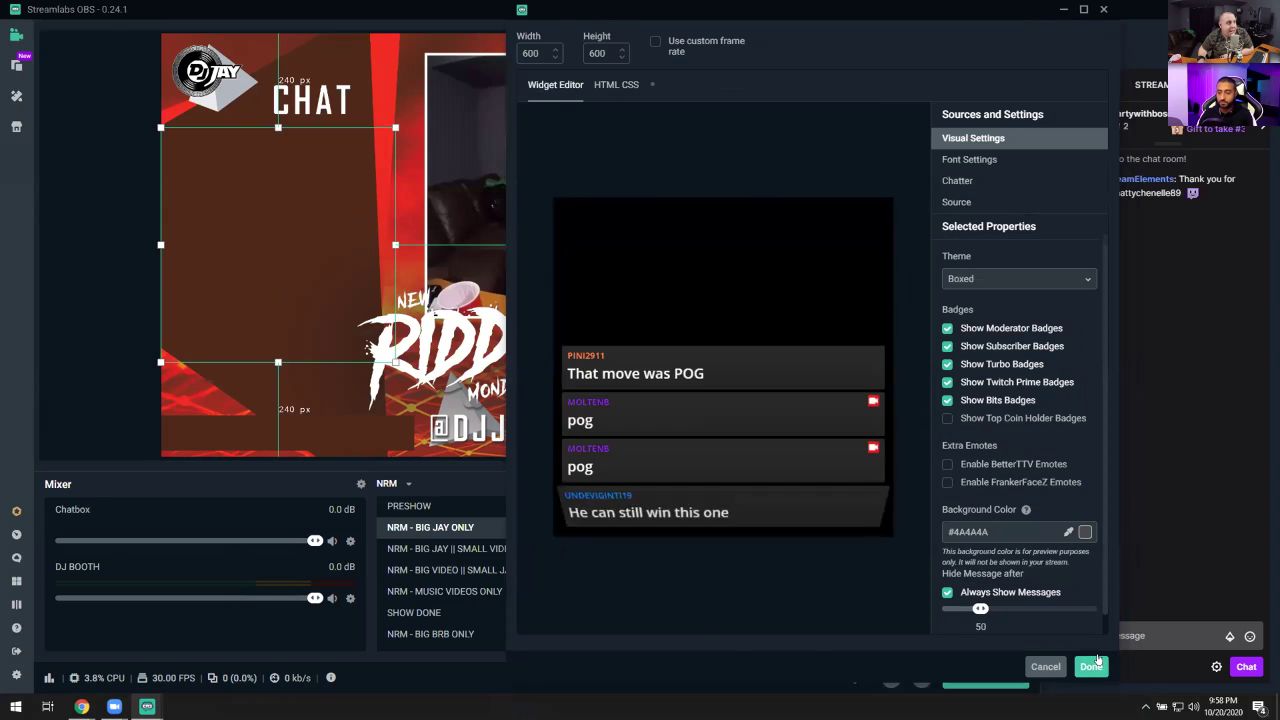
pyautogui.click(1093, 666)
# Step: Move the Chatbox up beneath the CHAT heading and scale it down, leaving about 216 px above it and 1421 px to its right
pyautogui.moveTo(290, 206); pyautogui.dragTo(286, 235)
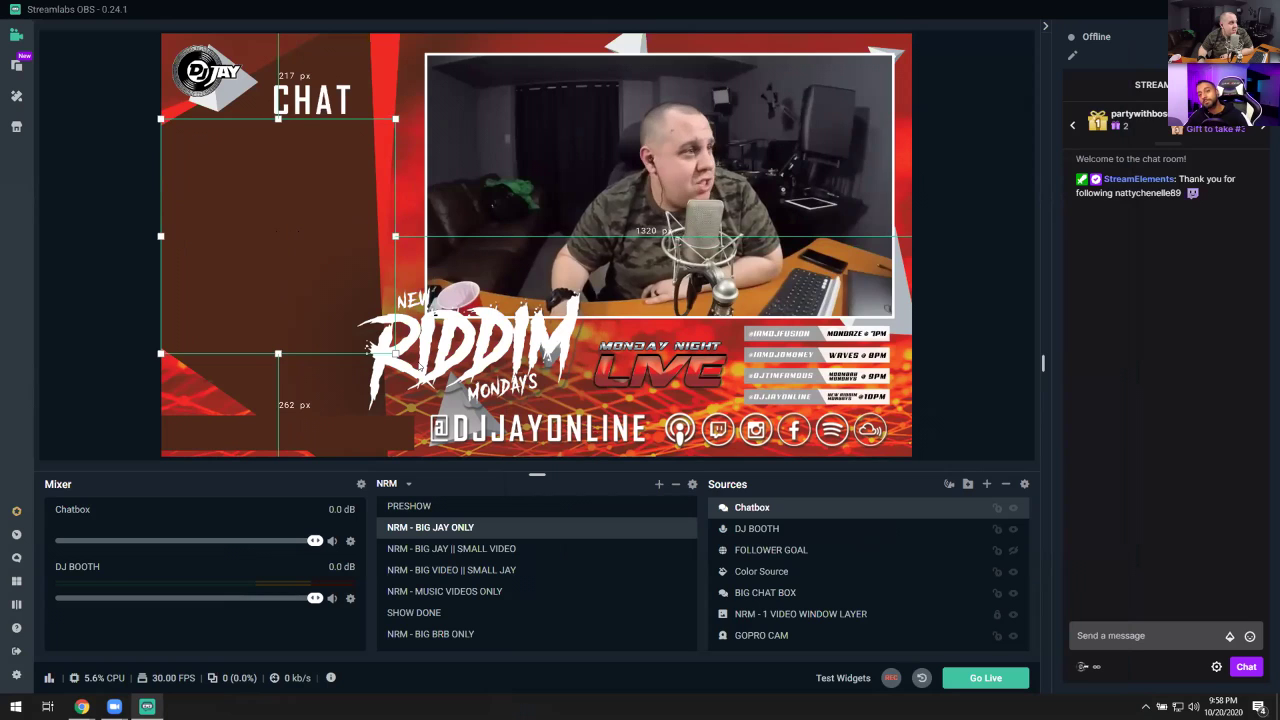
pyautogui.moveTo(393, 352); pyautogui.dragTo(340, 316)
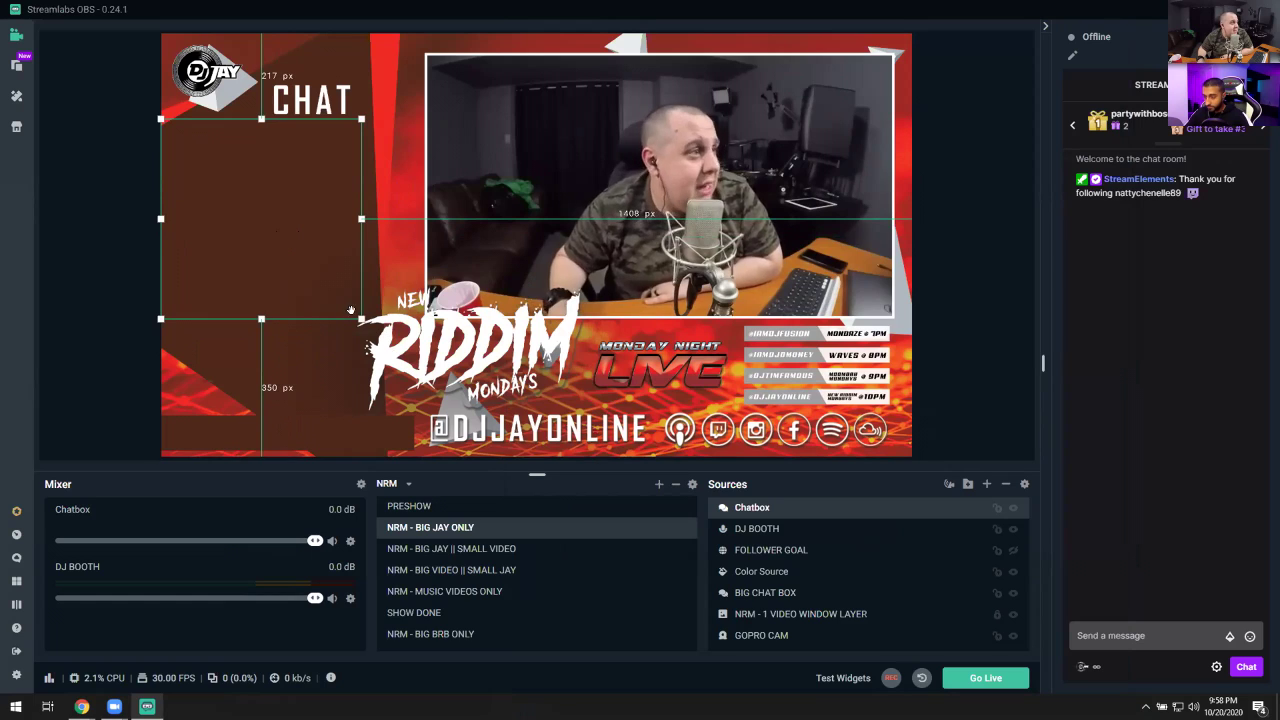
pyautogui.moveTo(358, 318); pyautogui.dragTo(350, 315)
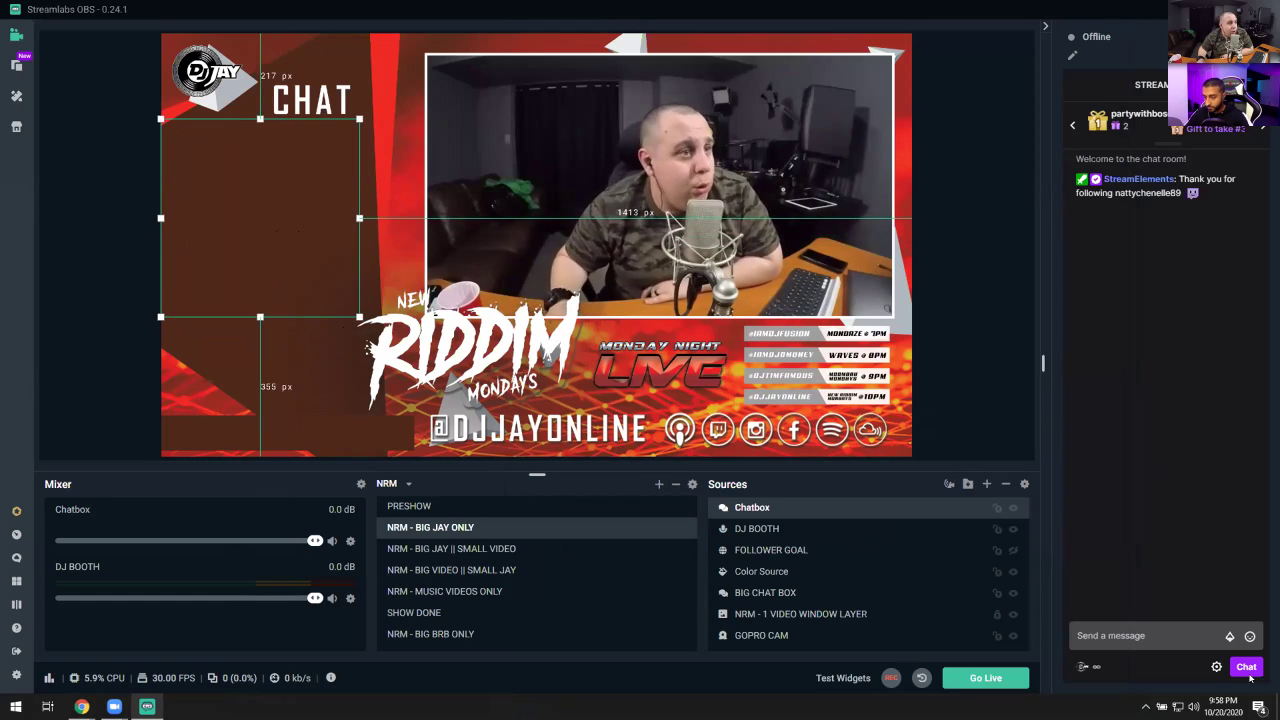
pyautogui.moveTo(358, 316); pyautogui.dragTo(356, 313)
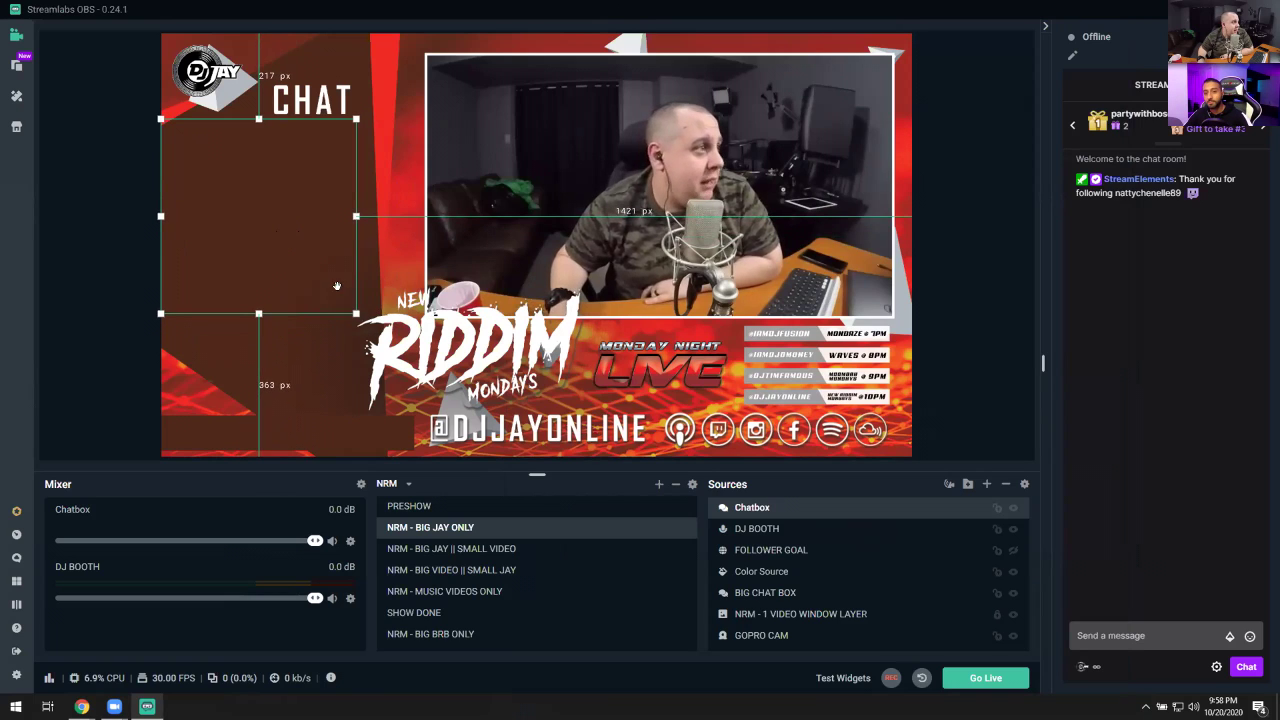
pyautogui.moveTo(292, 240); pyautogui.dragTo(285, 239)
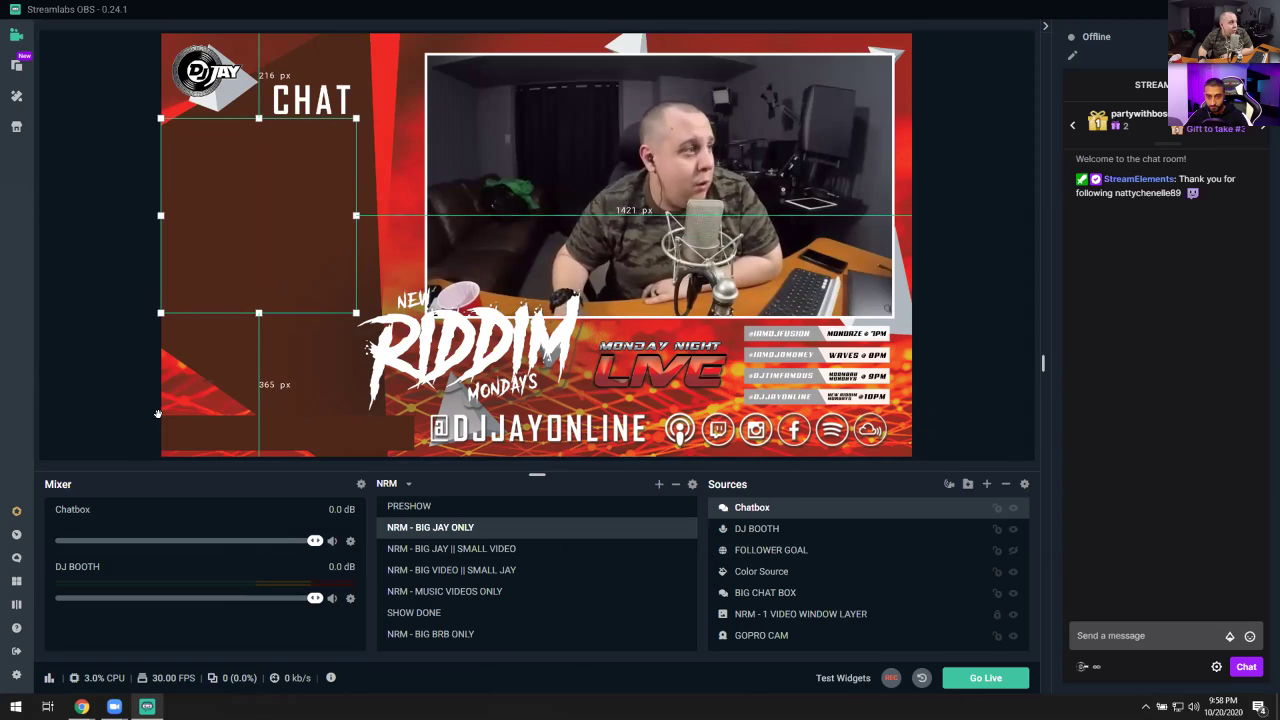
# Step: Set the Chatbox widget's height to 900 in its settings and finish
pyautogui.rightClick(762, 508)
pyautogui.click(805, 402)
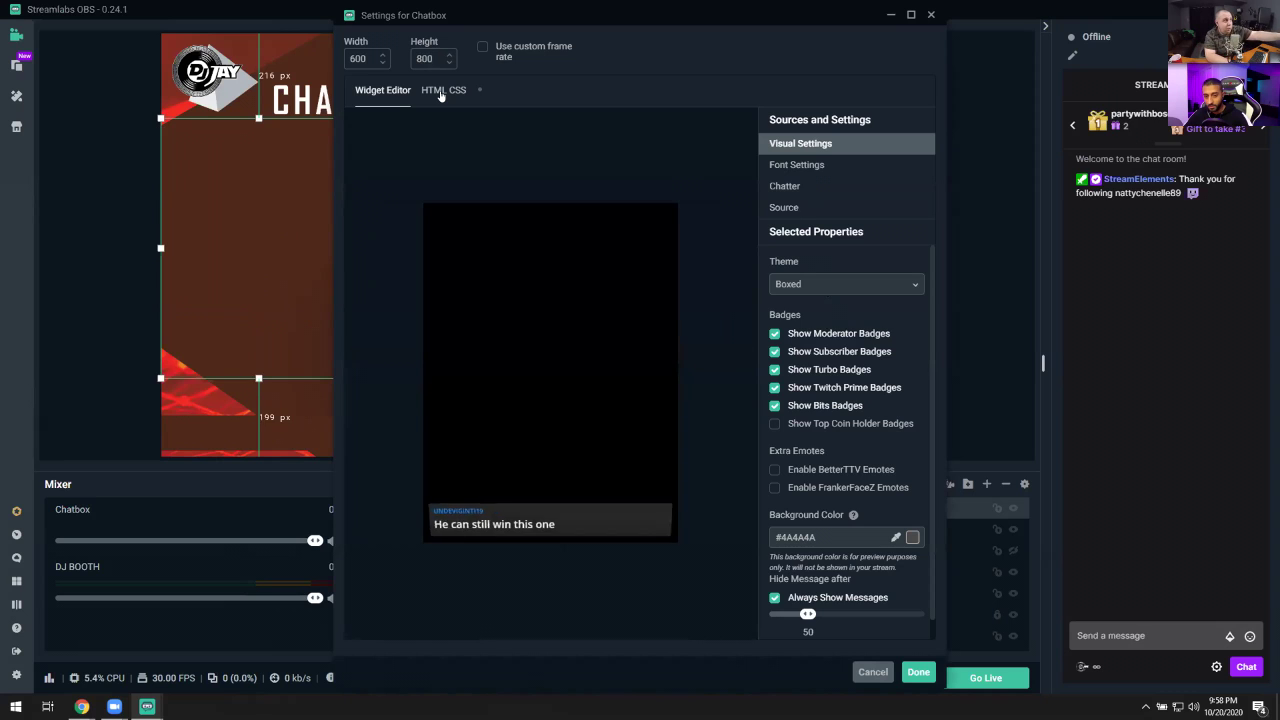
pyautogui.press('BackSpace')
pyautogui.press('BackSpace')
pyautogui.press('BackSpace')
pyautogui.write('900')
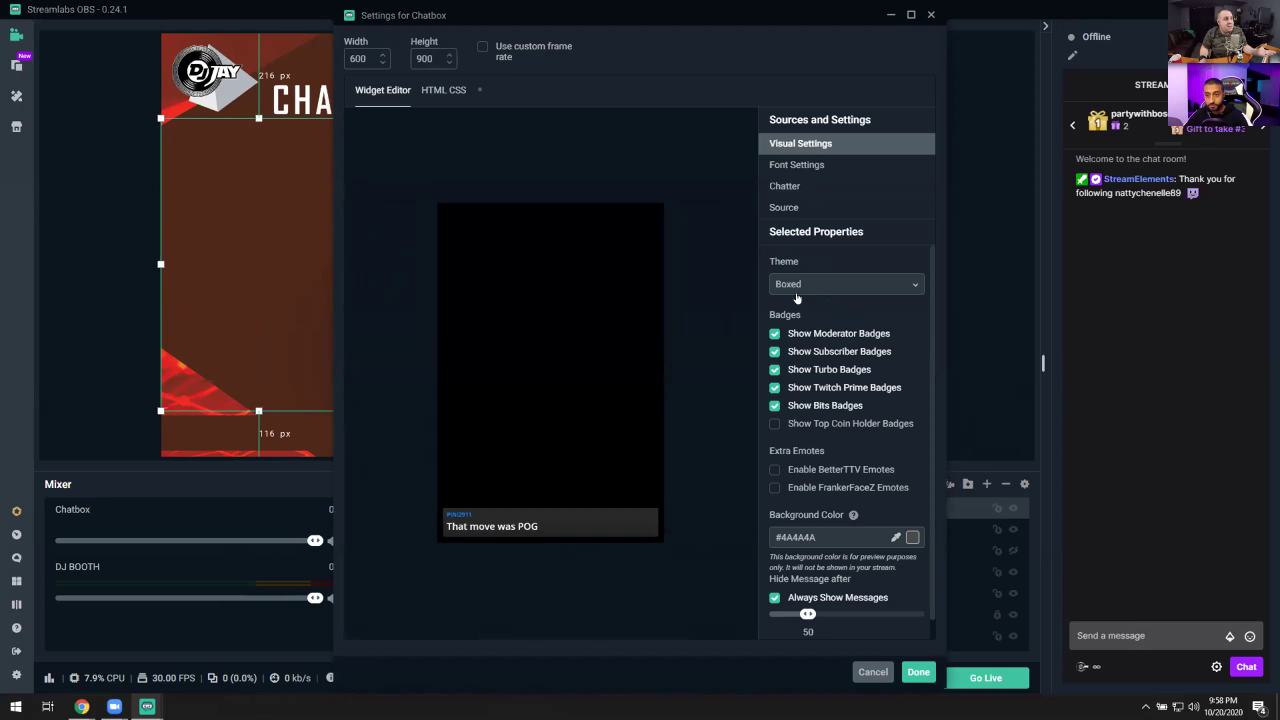
pyautogui.click(918, 672)
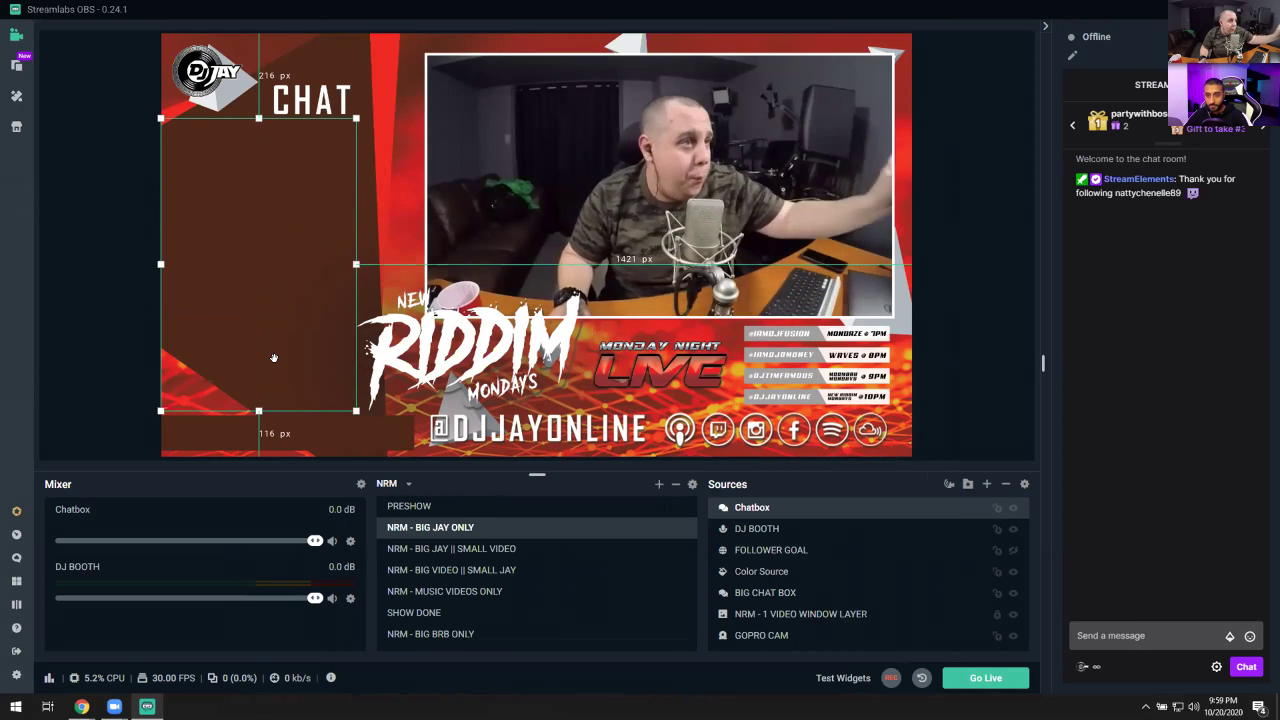
# Step: Hide the BIG CHAT BOX source and send the test chat messages "xhdskjgnbsdjbusdgh" and "dSjldBSdzuVGsxdfG"
pyautogui.click(1013, 595)
pyautogui.click(1157, 628)
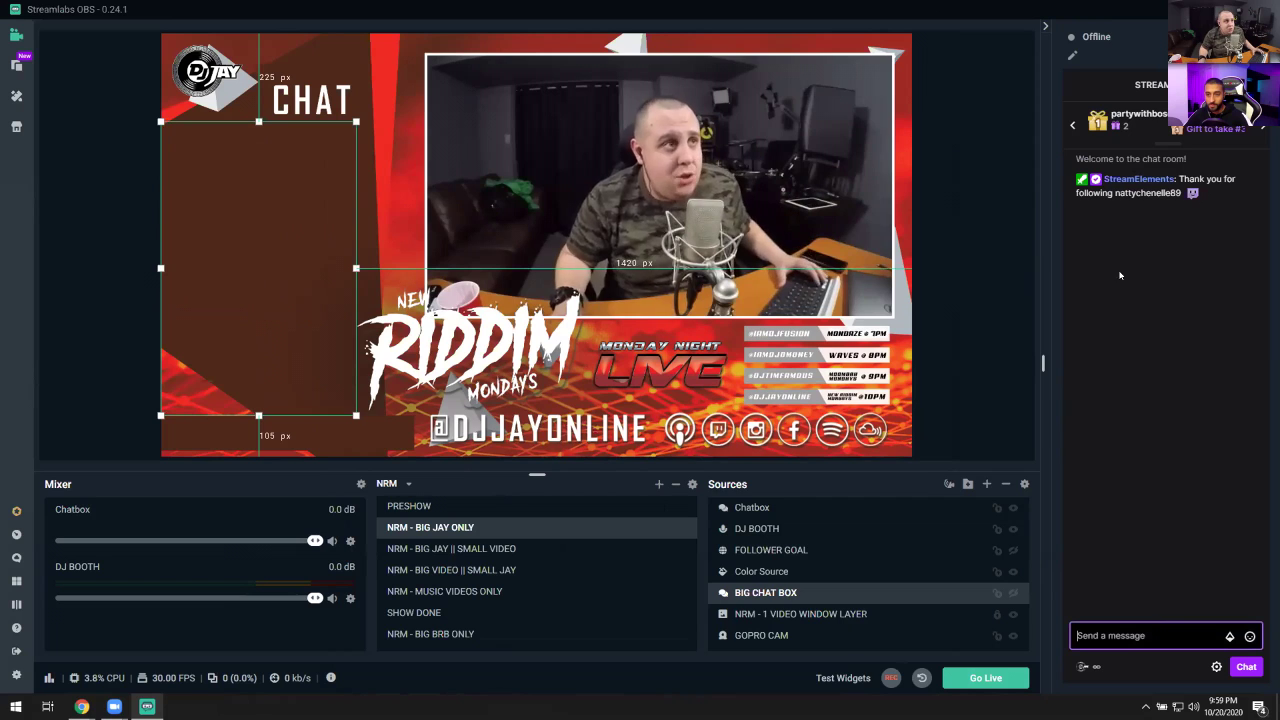
pyautogui.write('xhdskjgnbsdjbusdgh')
pyautogui.press('Return')
pyautogui.write('\\')
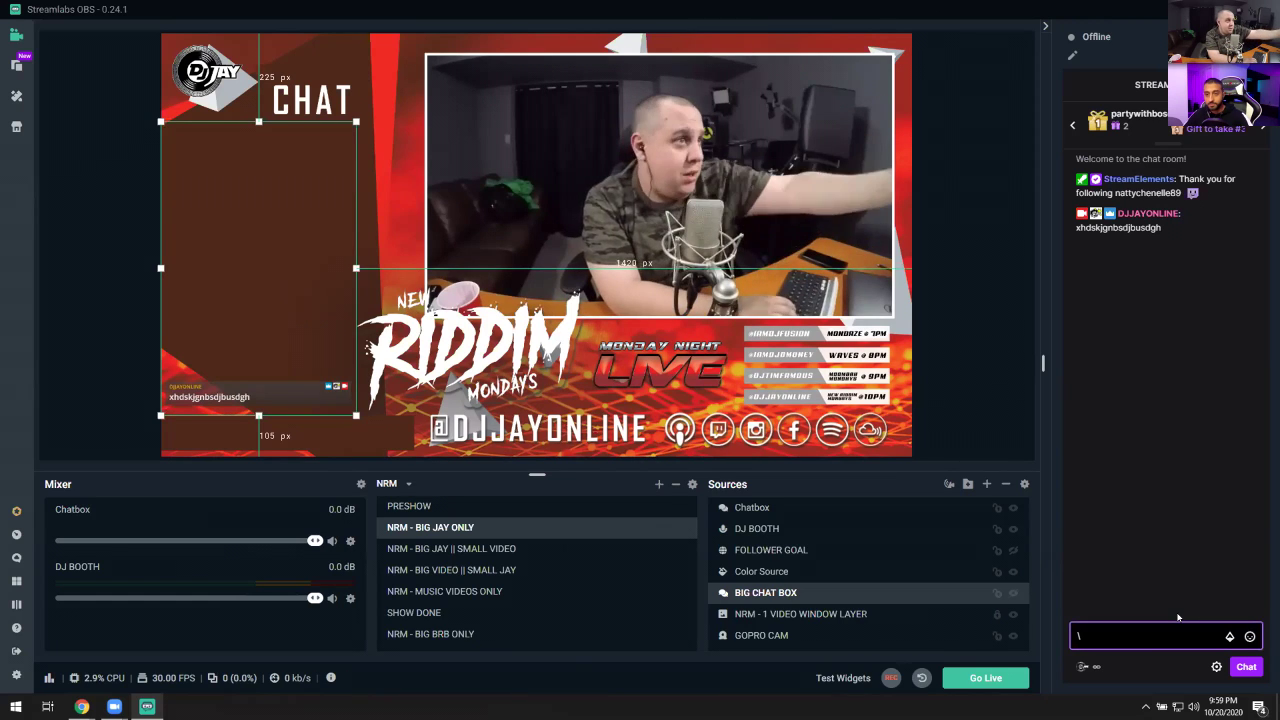
pyautogui.press('BackSpace')
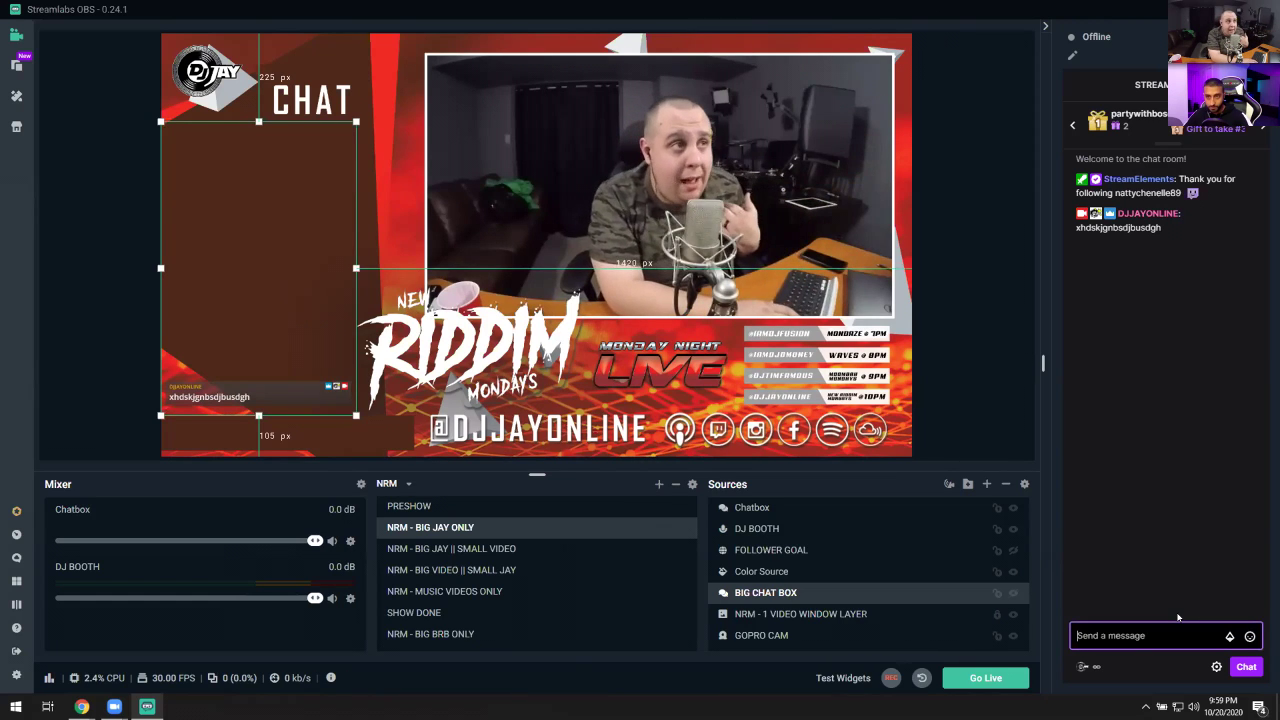
pyautogui.write('dsjldBSdzuVGsxdfG')
pyautogui.press('Return')
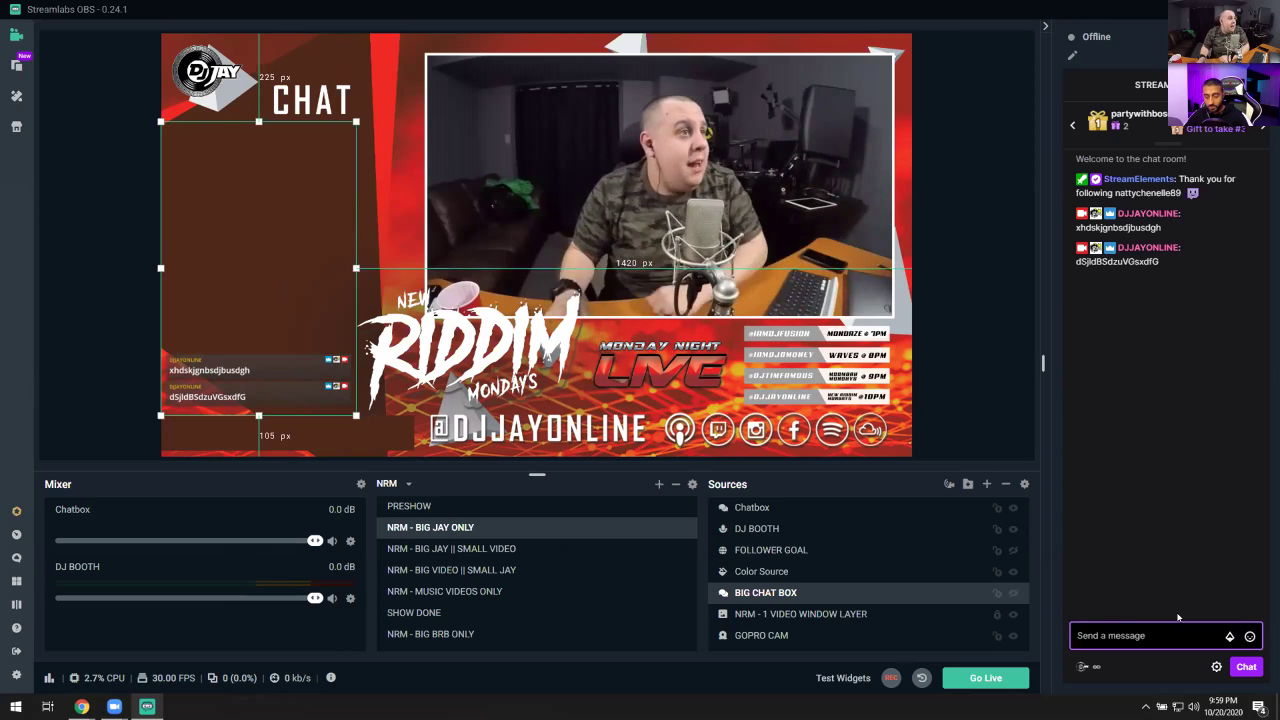
# Step: Scale the Chatbox down and back up to fill the chat area, leaving about 1422 px to its right and 117 px below it
pyautogui.moveTo(355, 415); pyautogui.dragTo(304, 363)
pyautogui.click(765, 511)
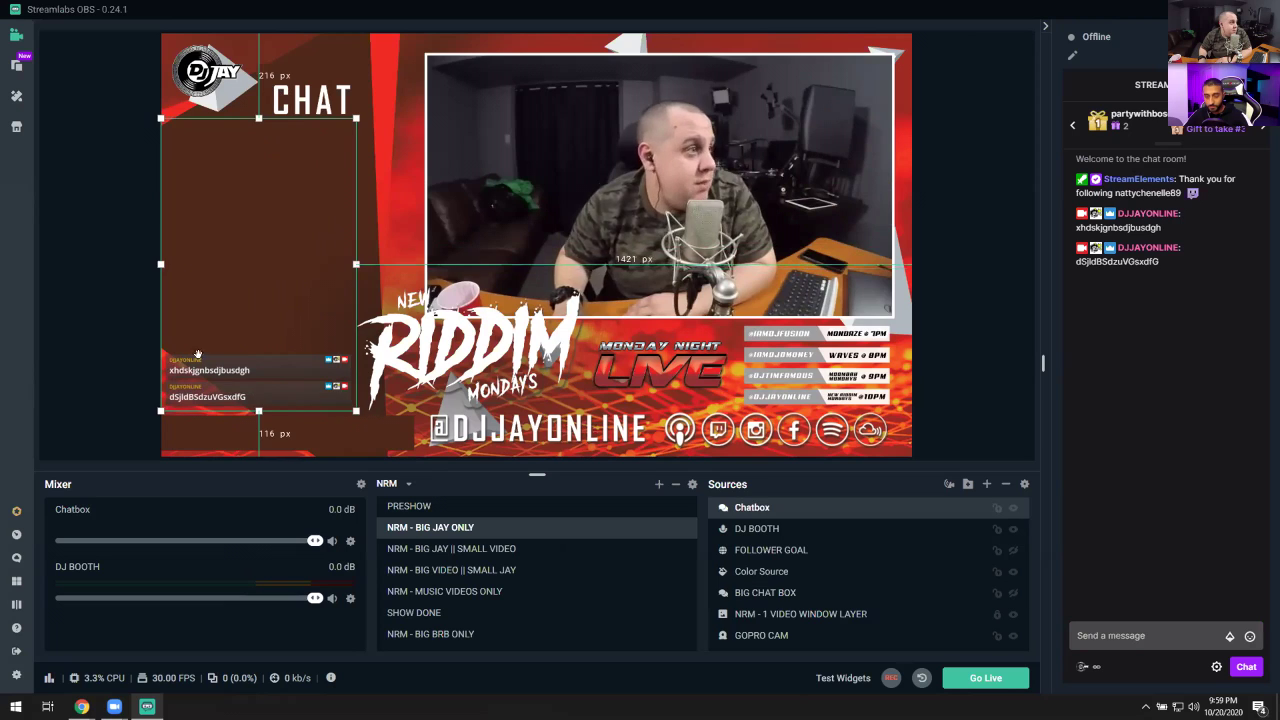
pyautogui.moveTo(355, 410); pyautogui.dragTo(241, 263)
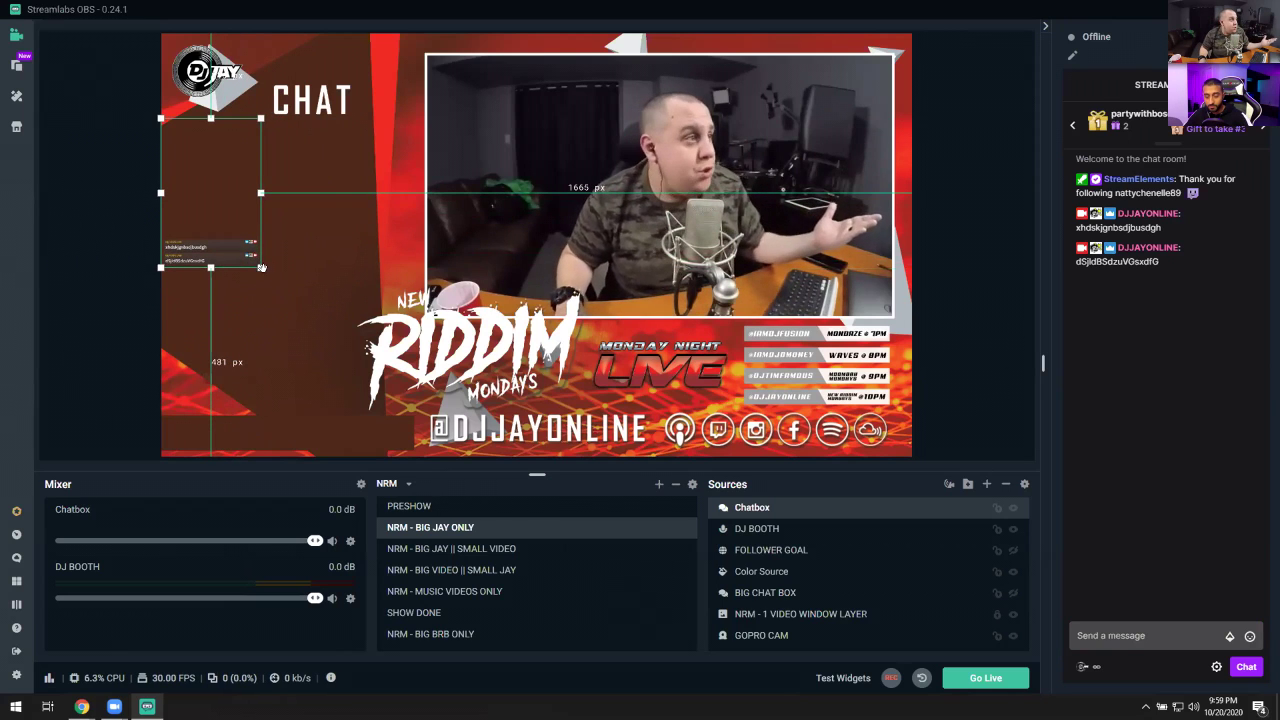
pyautogui.moveTo(261, 267); pyautogui.dragTo(297, 415)
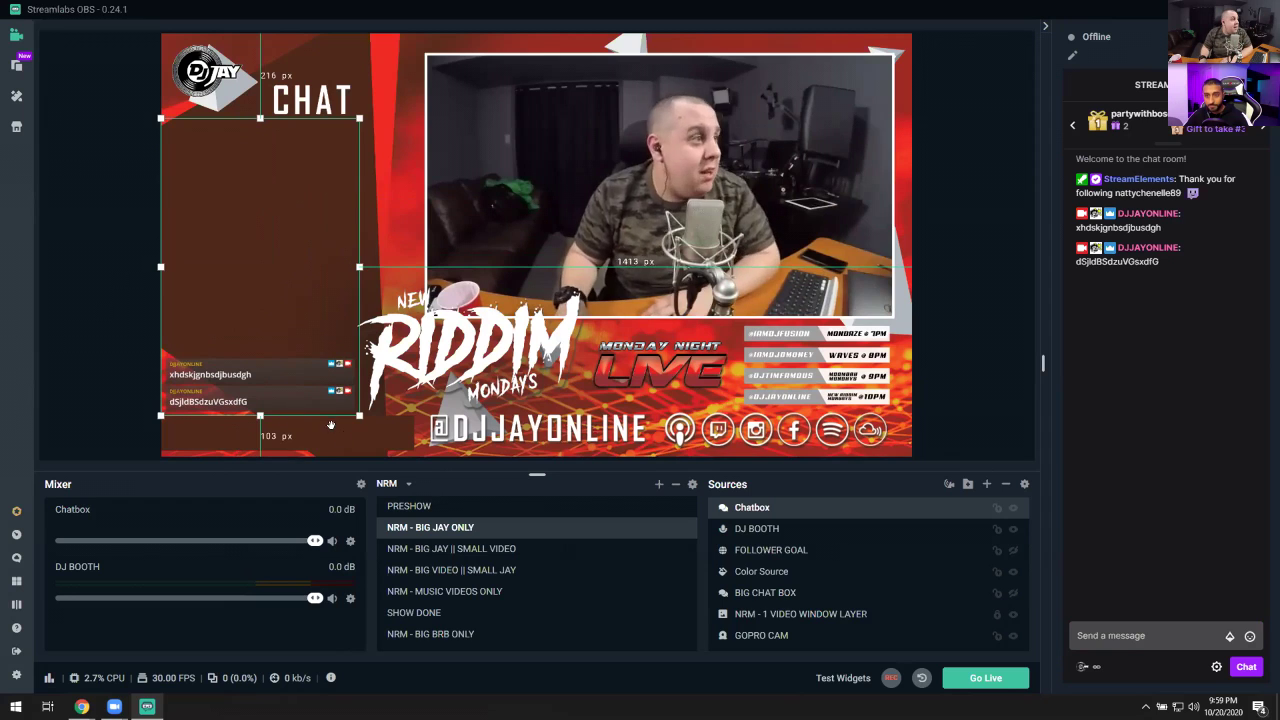
pyautogui.moveTo(359, 415); pyautogui.dragTo(318, 408)
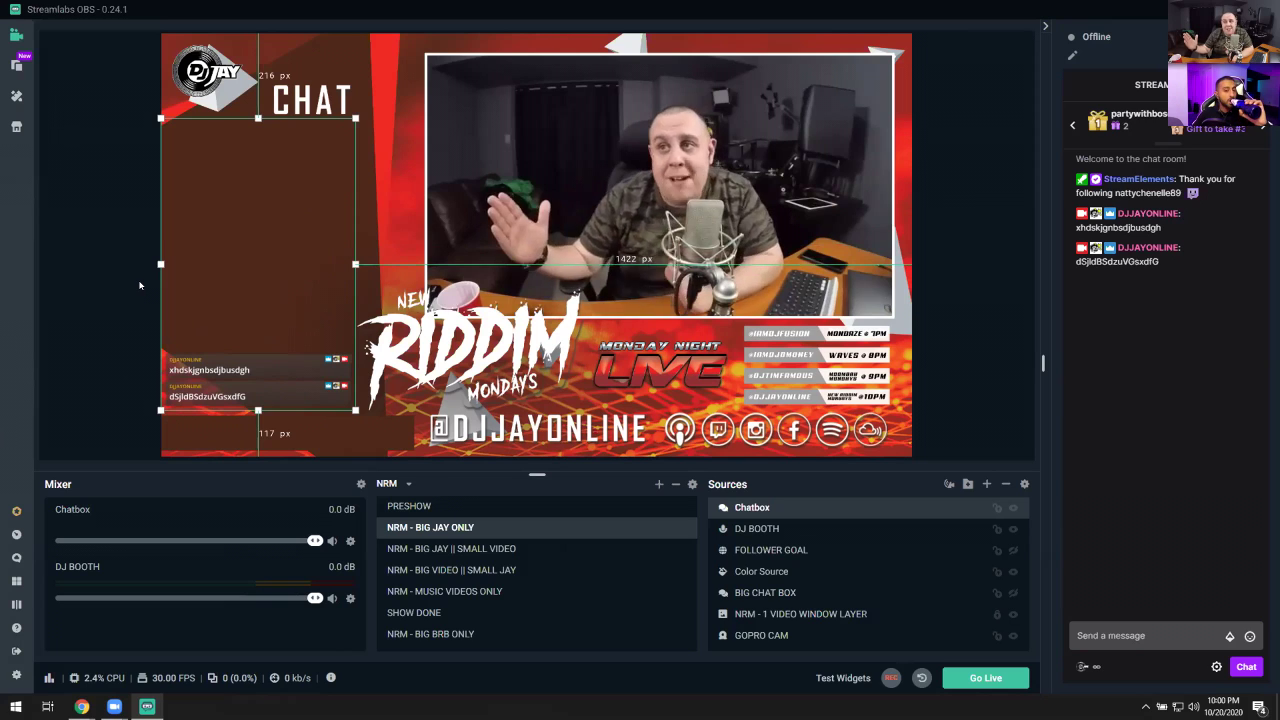
# Step: Send the long test chat message "WEFUSdjvsjdbvuSAEDGFaedgDFGSDGsldnhsdbfg"
pyautogui.click(1187, 624)
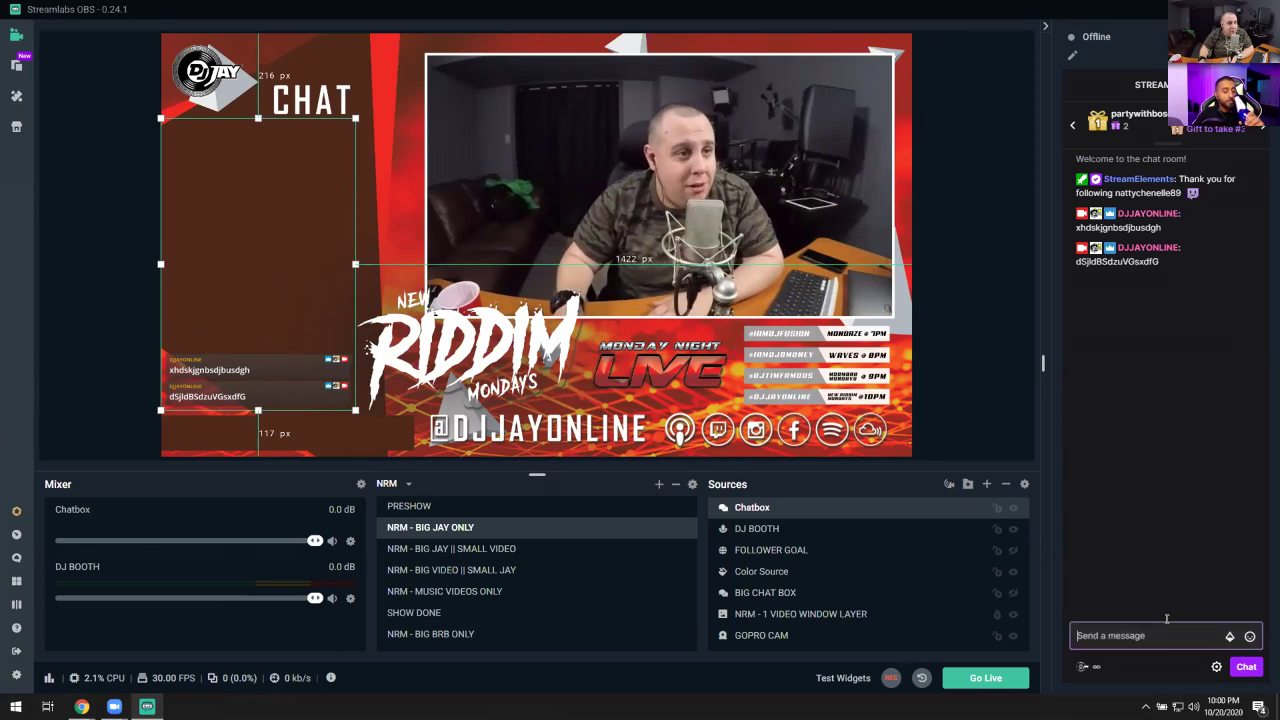
pyautogui.write('WEFUSdjvsjdbvuSAEDGFaedg')
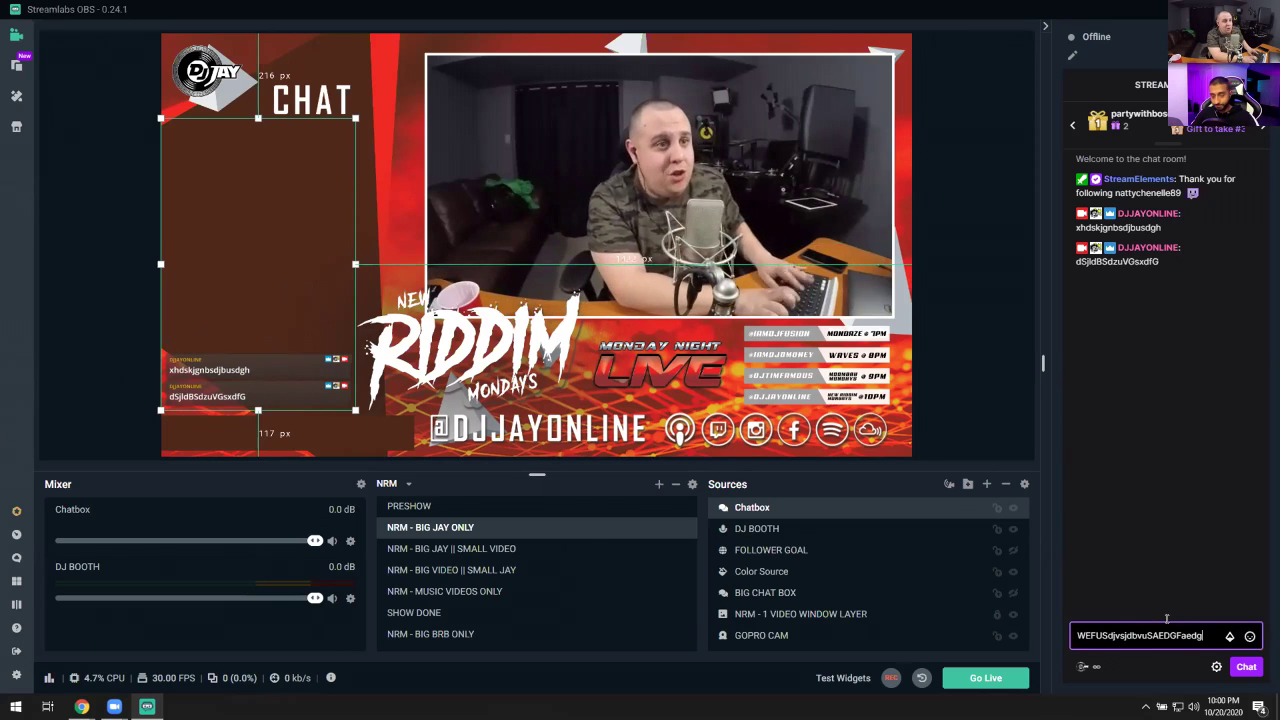
pyautogui.write('DFGSDGsldnhsdbfg')
pyautogui.press('Return')
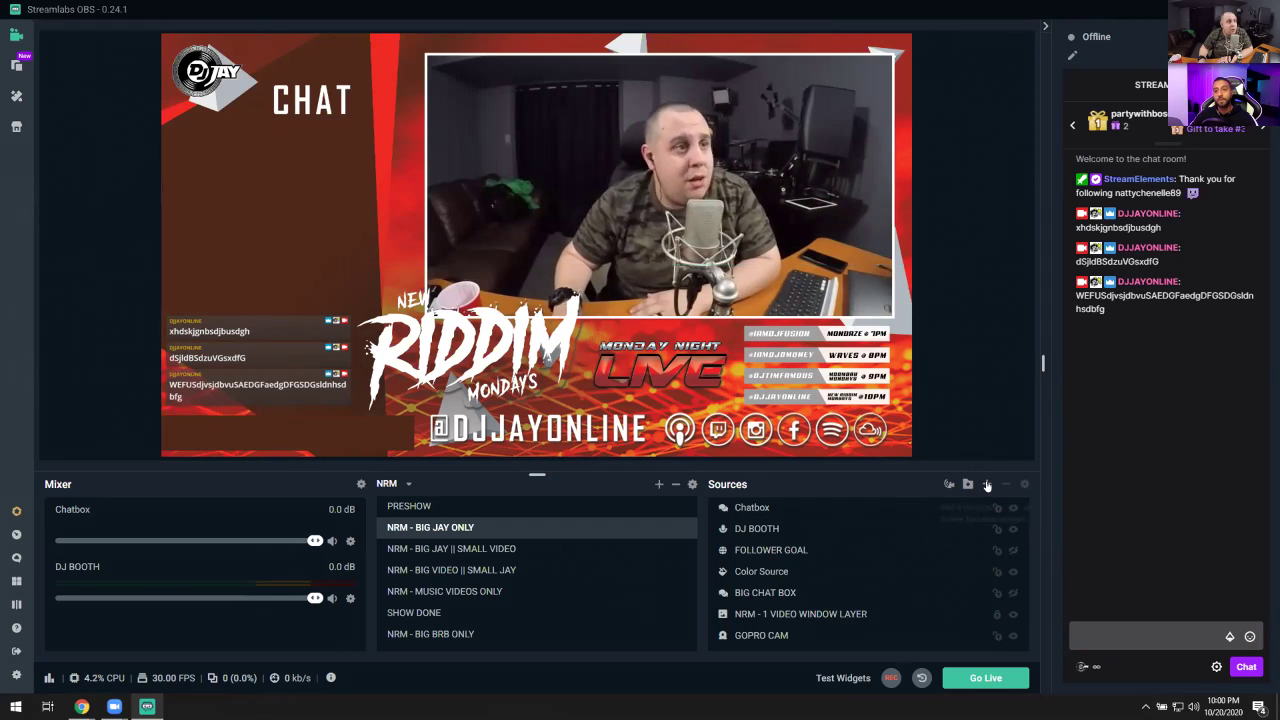
# Step: Add a new Alertbox widget source and shrink it into the camera frame's upper-left corner, about 57 px below the canvas top
pyautogui.click(986, 483)
pyautogui.click(680, 341)
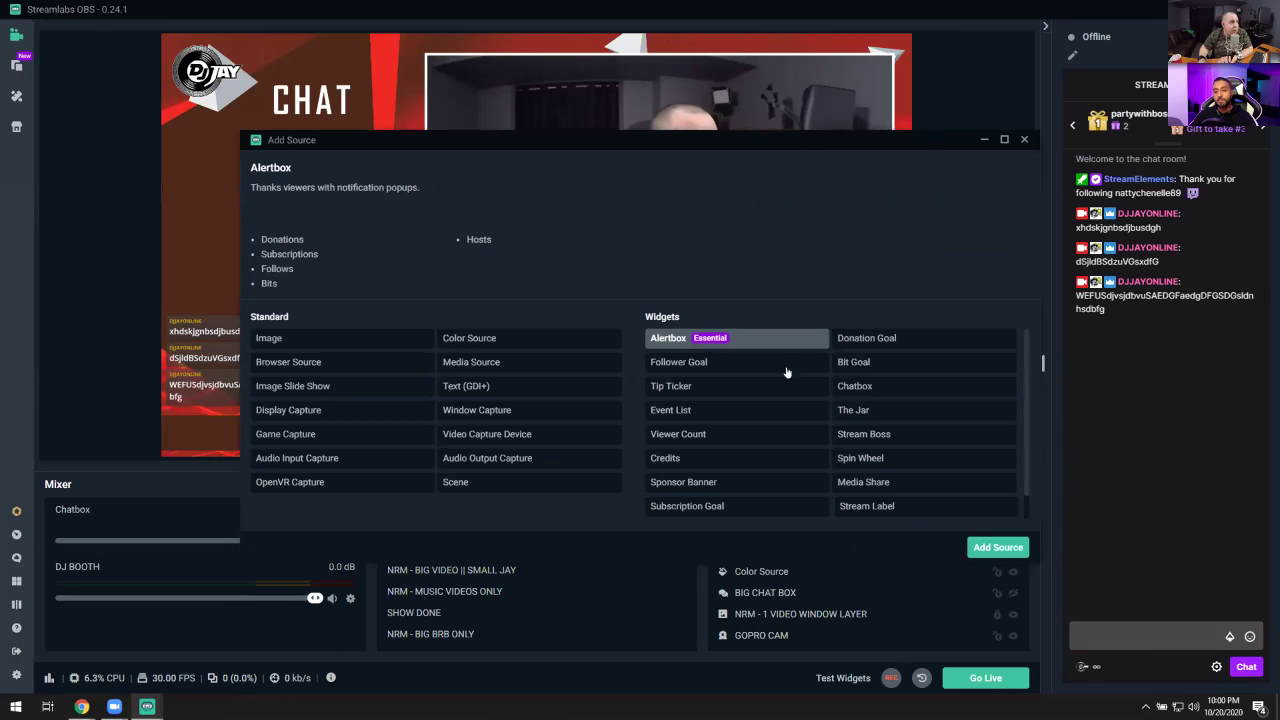
pyautogui.click(998, 548)
pyautogui.click(800, 434)
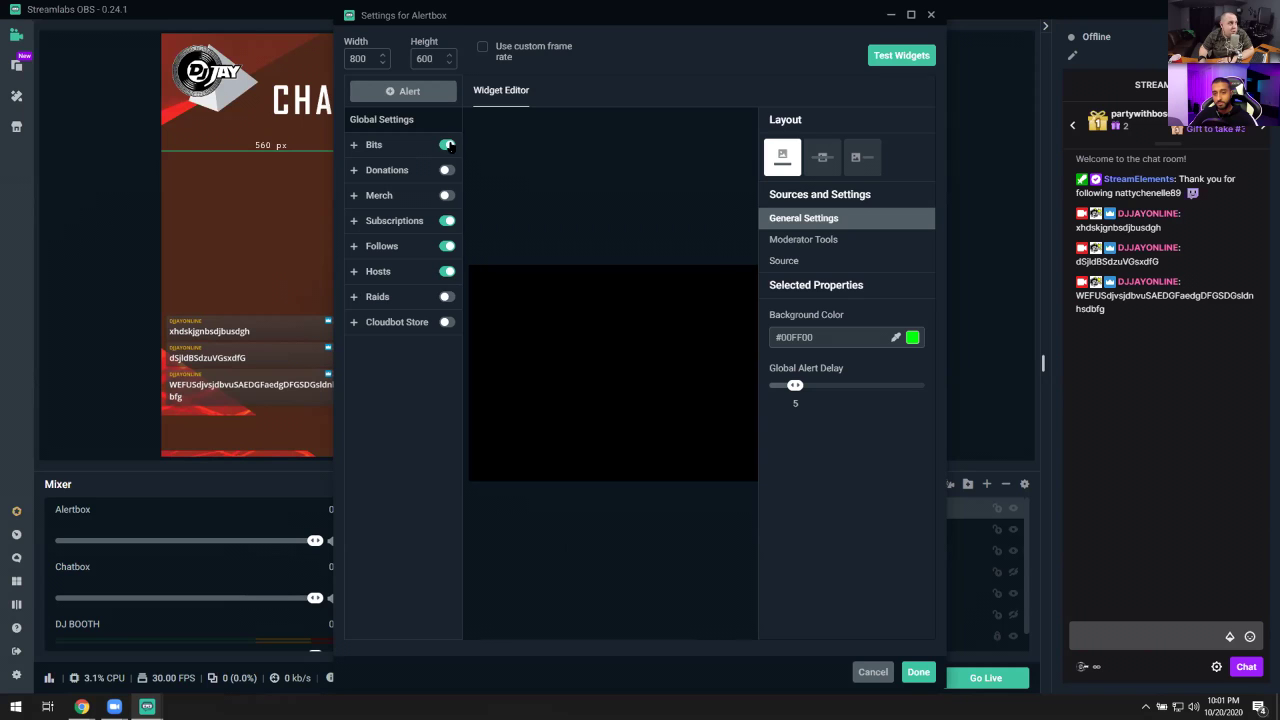
pyautogui.click(918, 672)
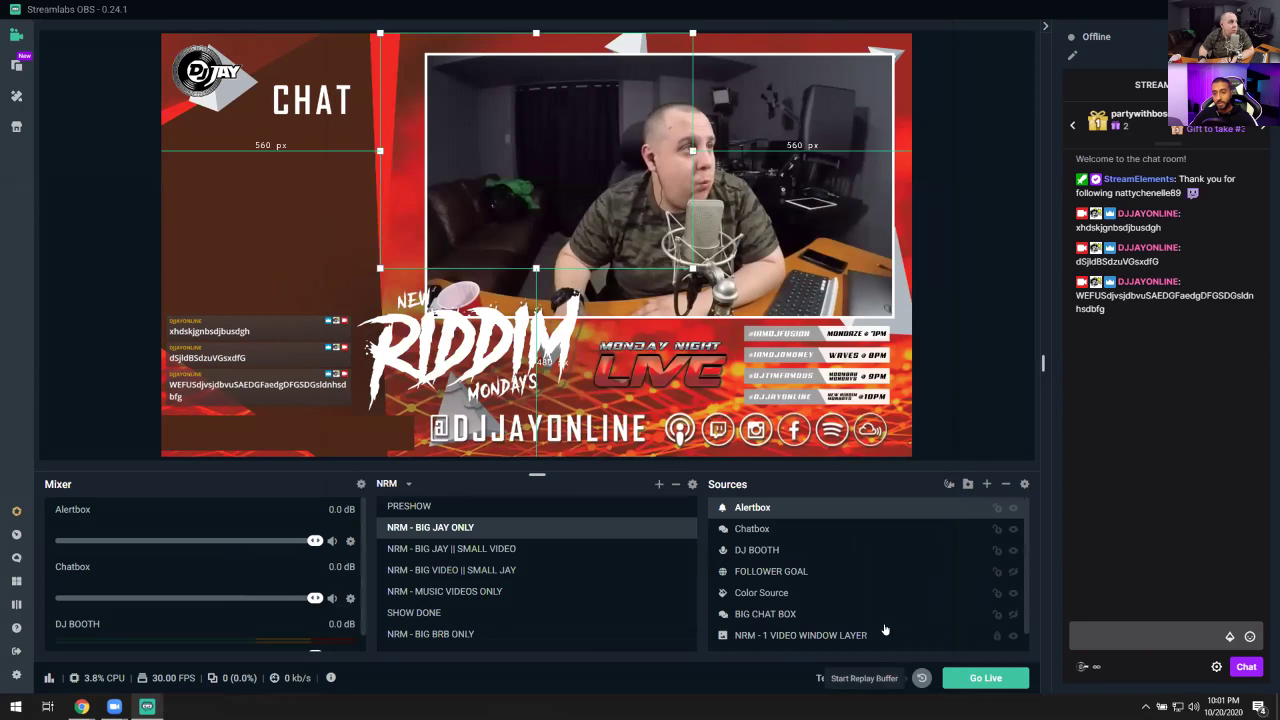
pyautogui.moveTo(860, 110); pyautogui.dragTo(565, 128)
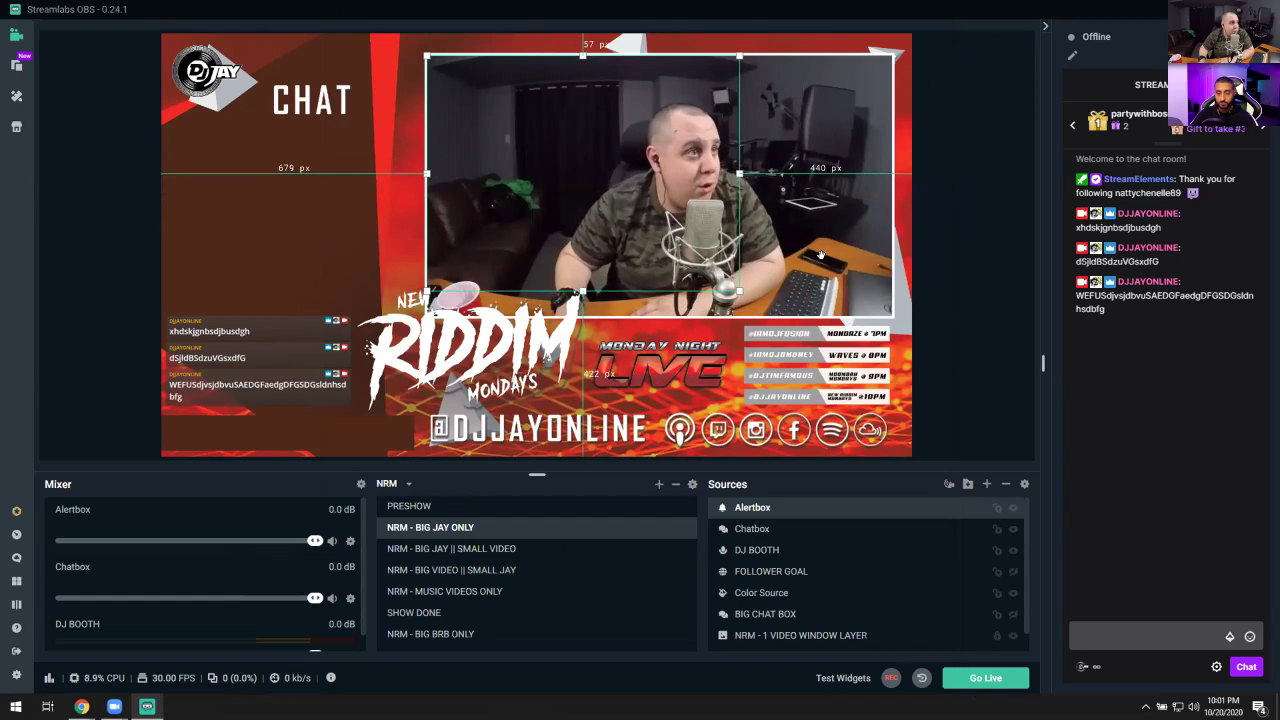
pyautogui.moveTo(737, 290); pyautogui.dragTo(584, 158)
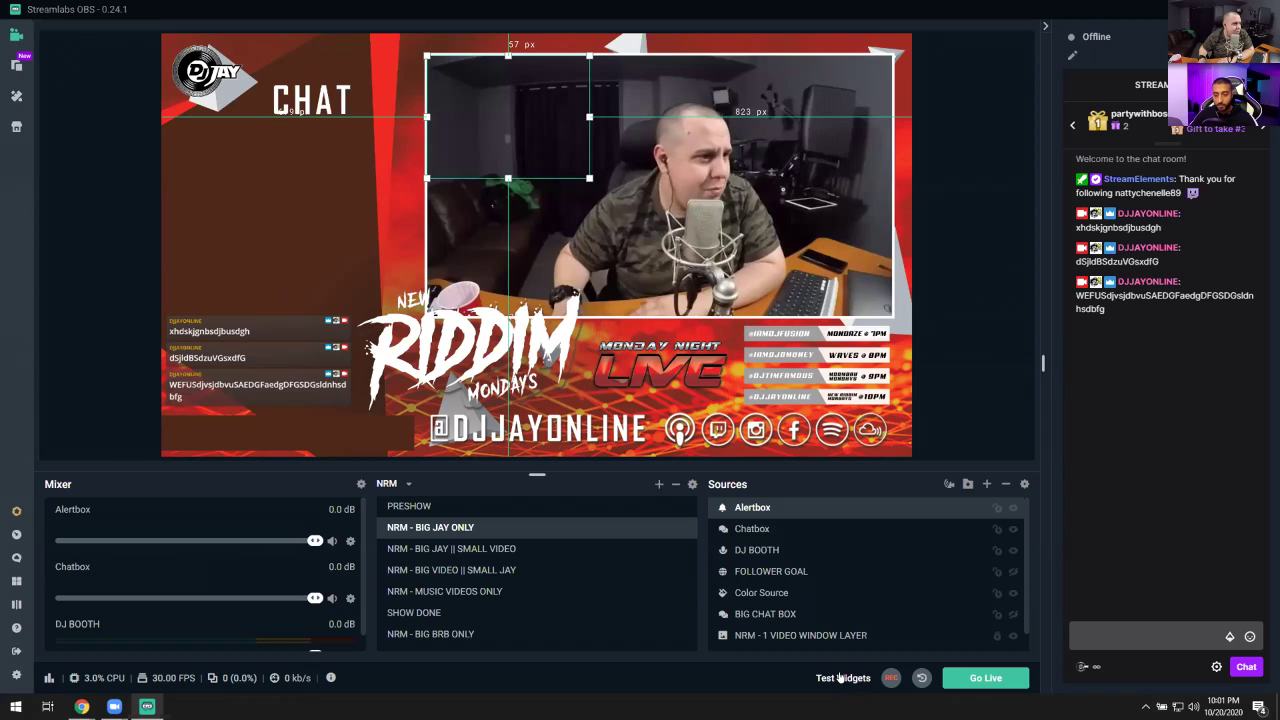
# Step: Fire test Follow, Subscription and Bits alerts, moving the Alertbox to the camera frame's lower-right corner before the Bits test
pyautogui.click(840, 678)
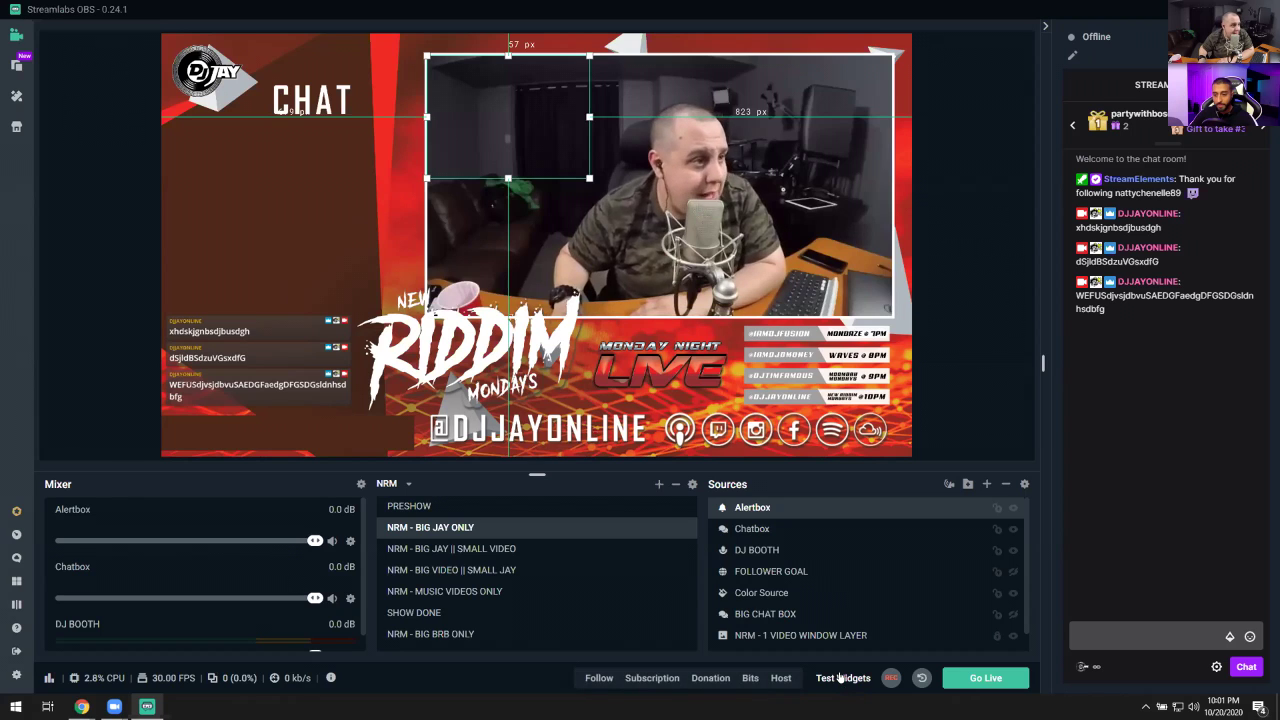
pyautogui.click(600, 678)
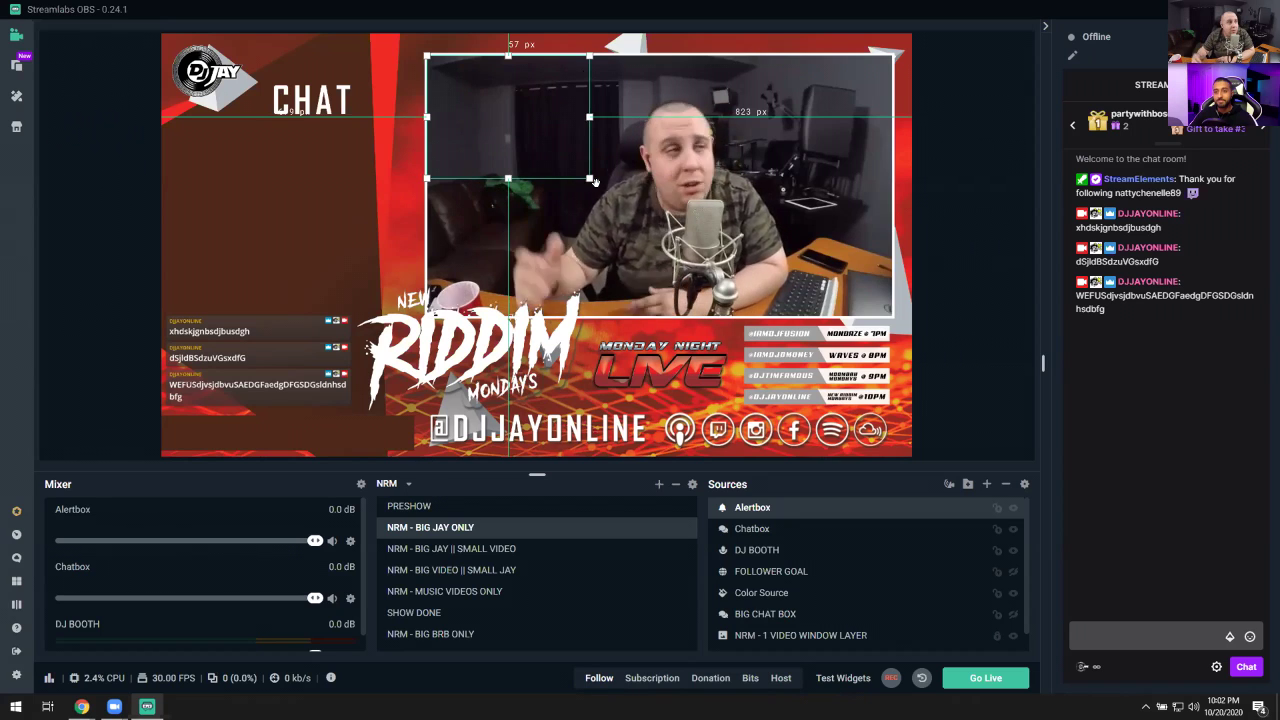
pyautogui.click(645, 686)
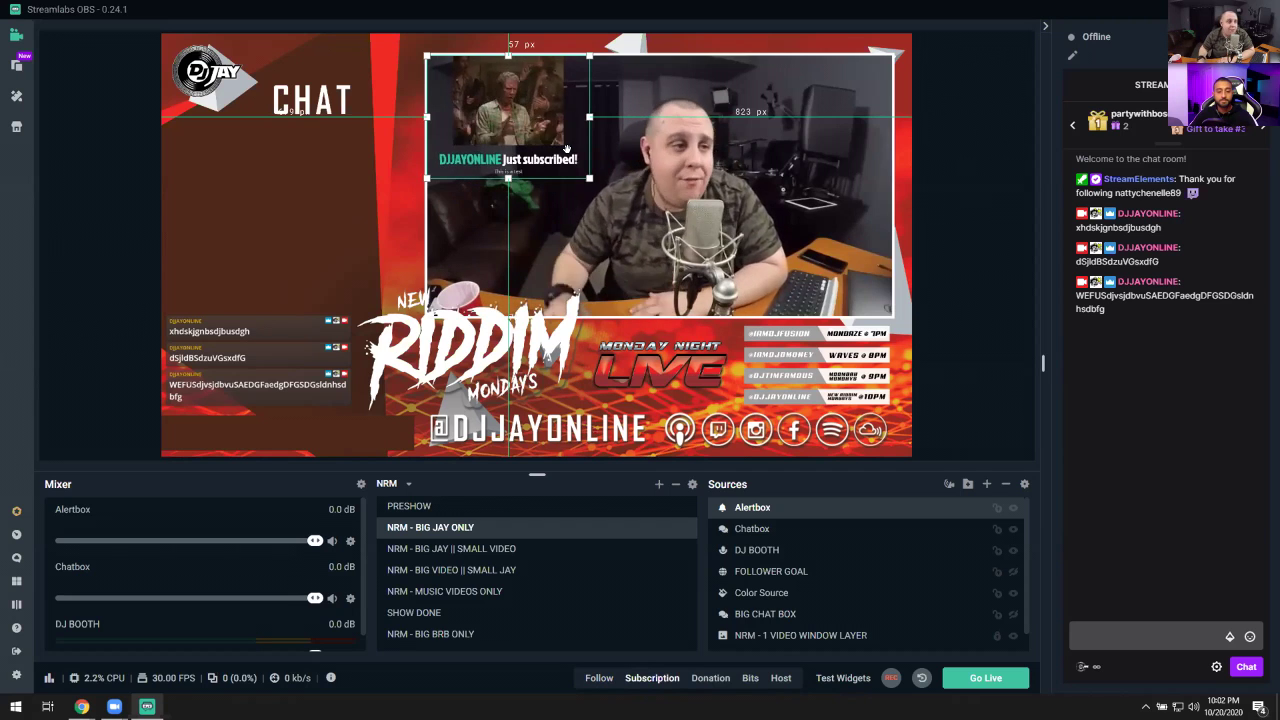
pyautogui.moveTo(566, 148); pyautogui.dragTo(997, 279)
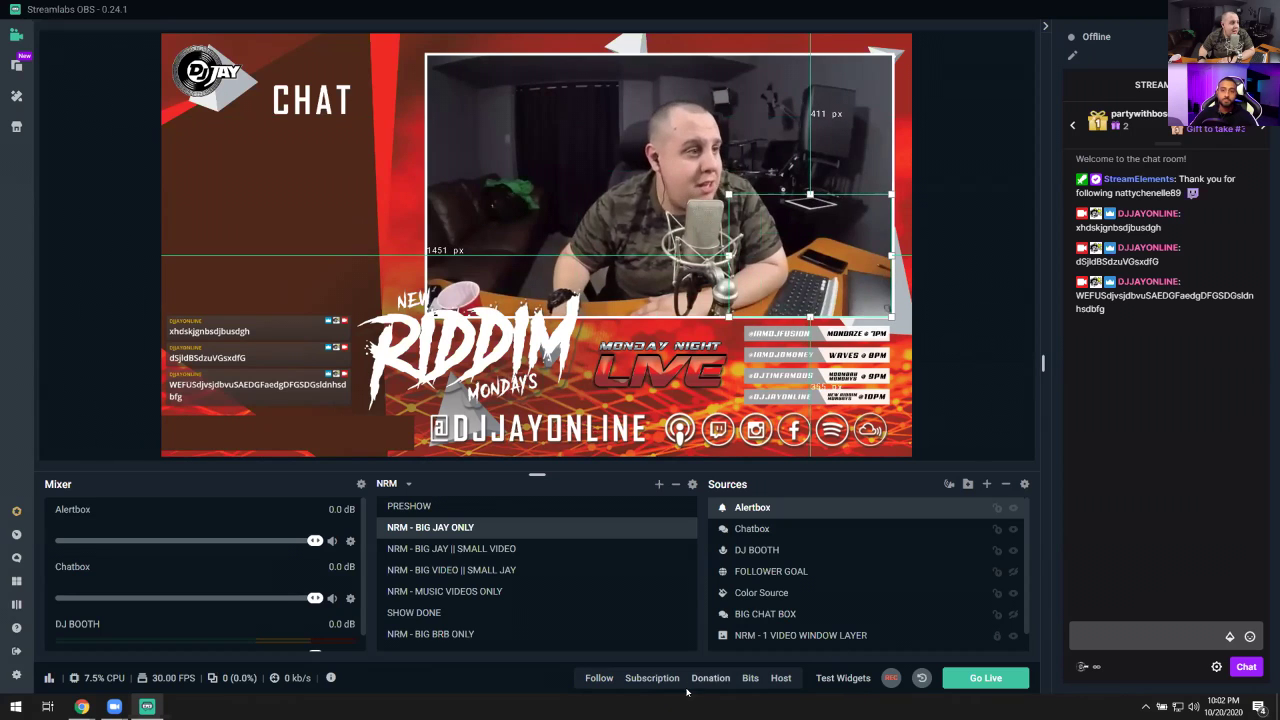
pyautogui.click(747, 678)
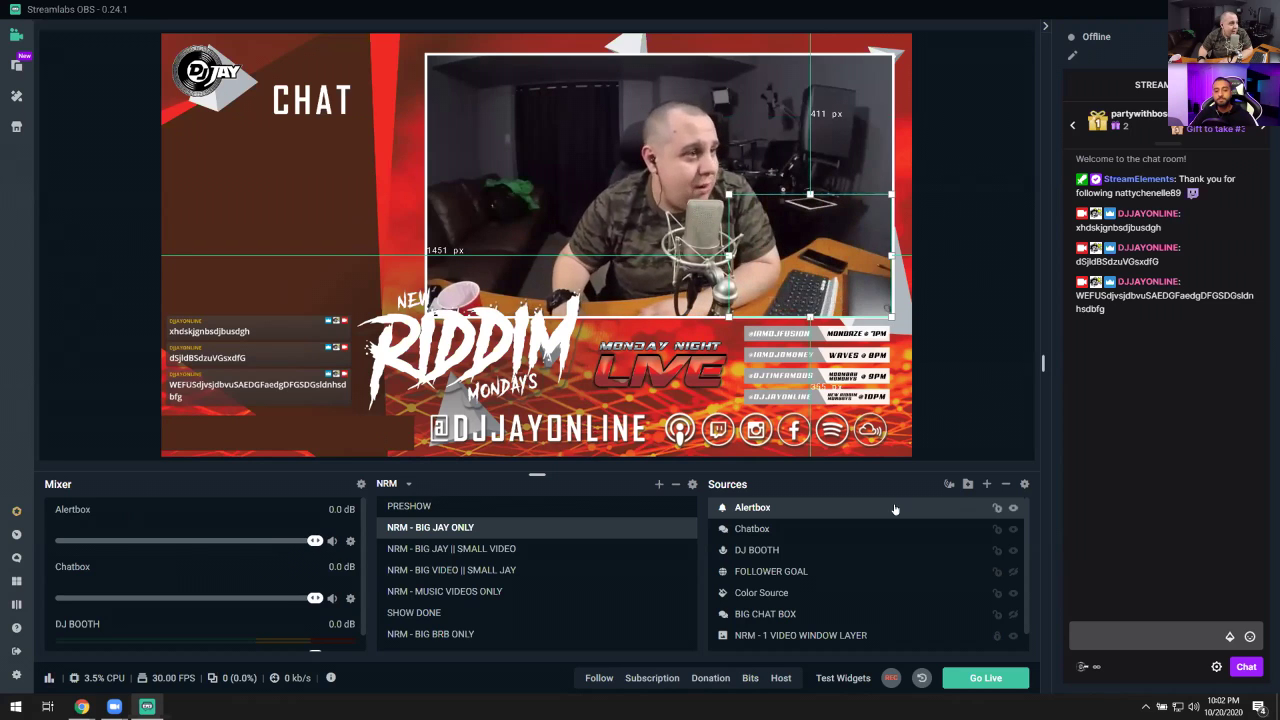
# Step: Mute the Alertbox audio and move the widget to the camera frame's upper-left corner, about 57 px below the canvas top
pyautogui.click(330, 541)
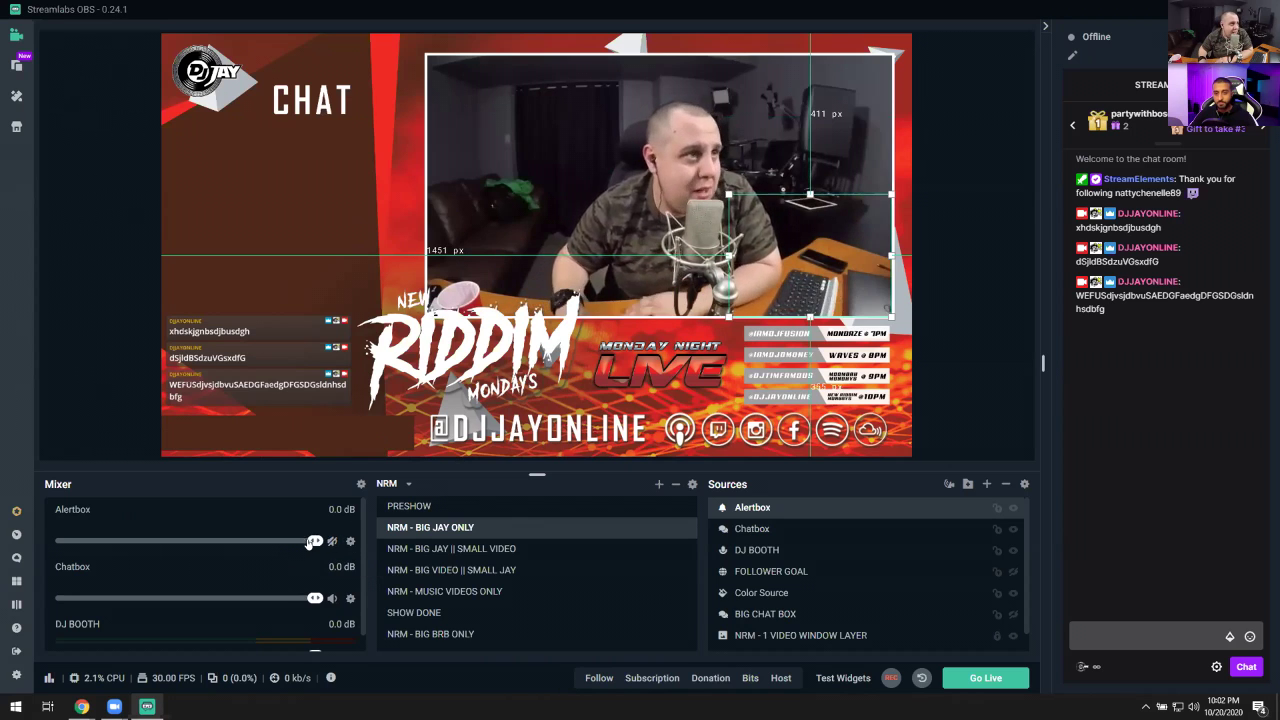
pyautogui.moveTo(843, 234); pyautogui.dragTo(531, 130)
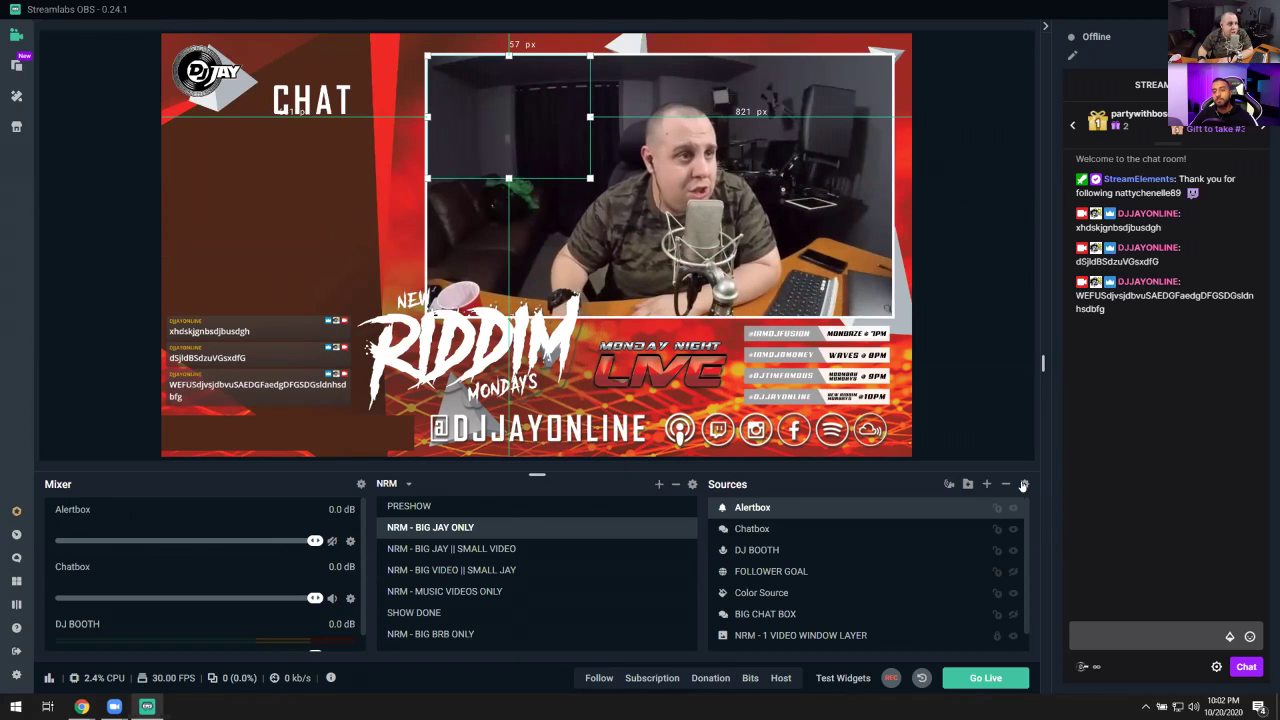
# Step: Make the existing FOLLOWER GOAL source visible in the NRM - BIG JAY ONLY scene
pyautogui.click(986, 484)
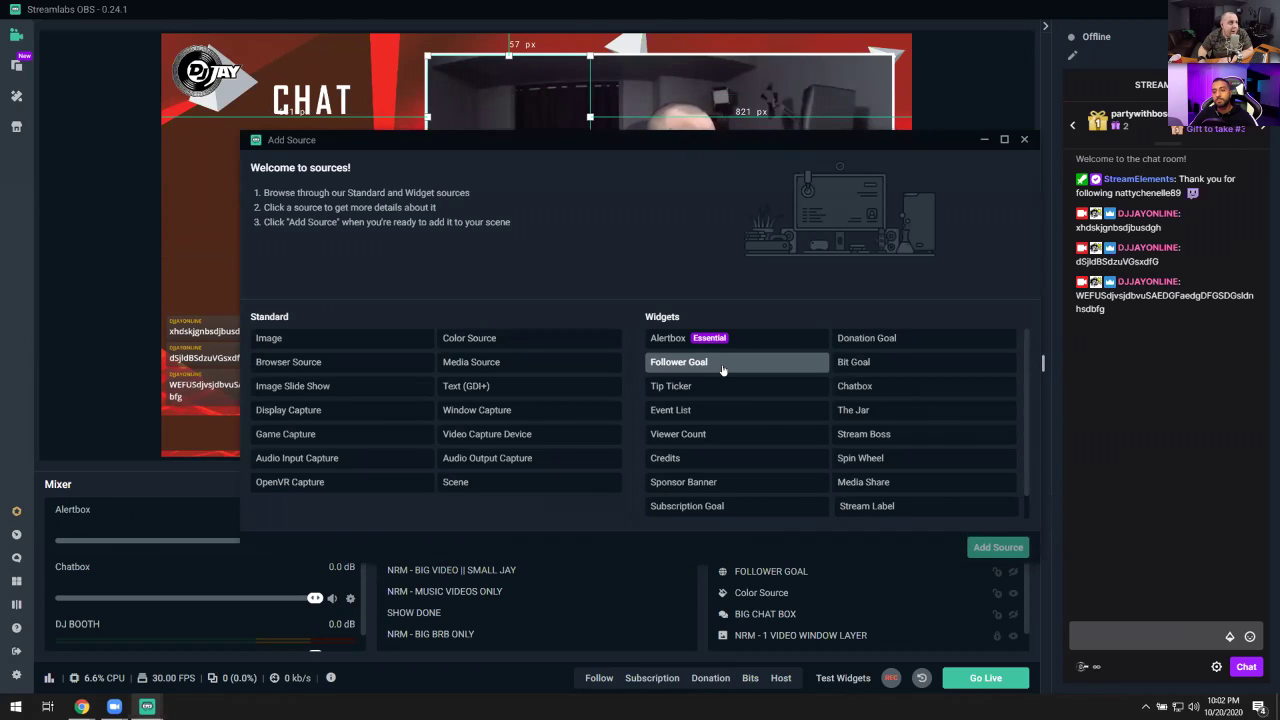
pyautogui.click(1024, 139)
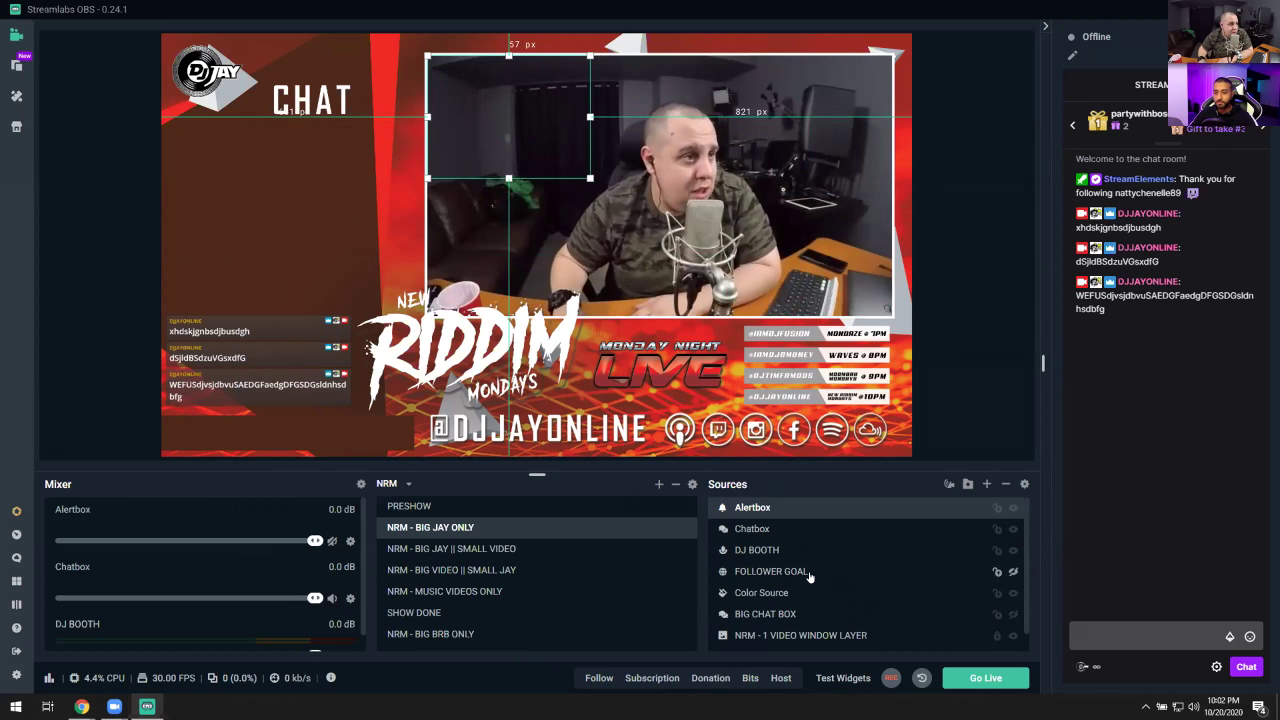
pyautogui.click(810, 571)
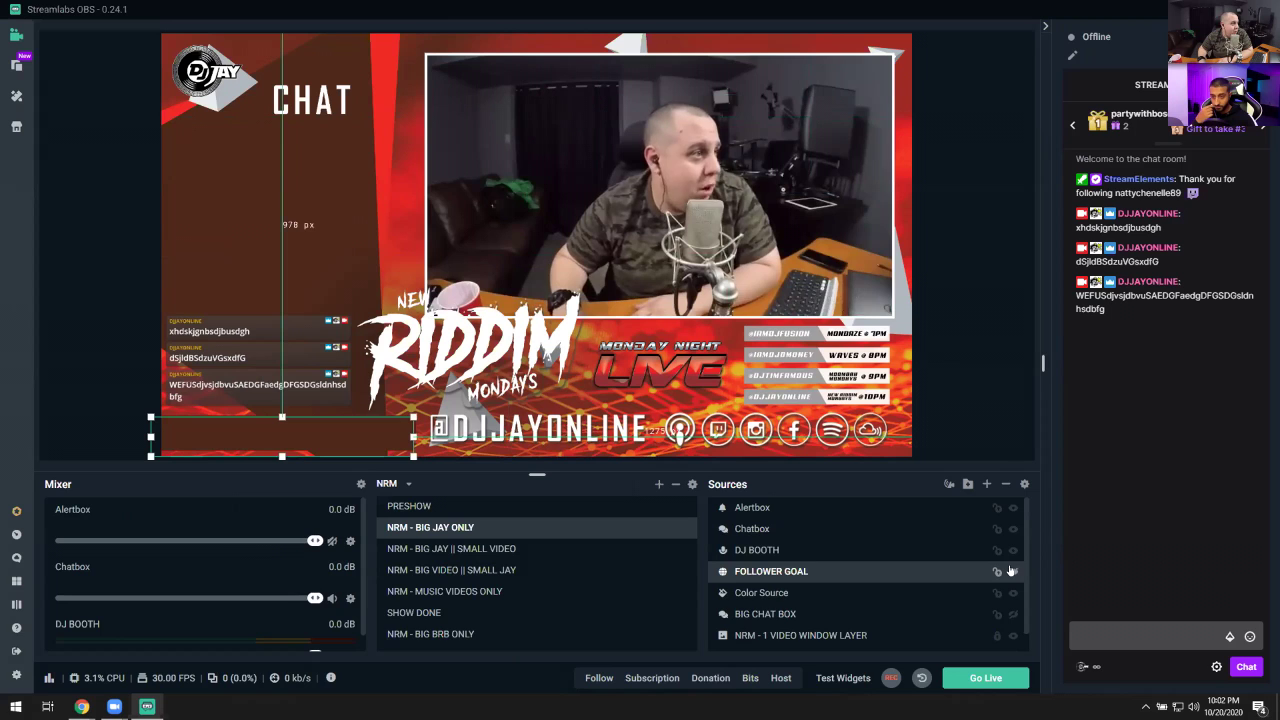
pyautogui.click(1014, 571)
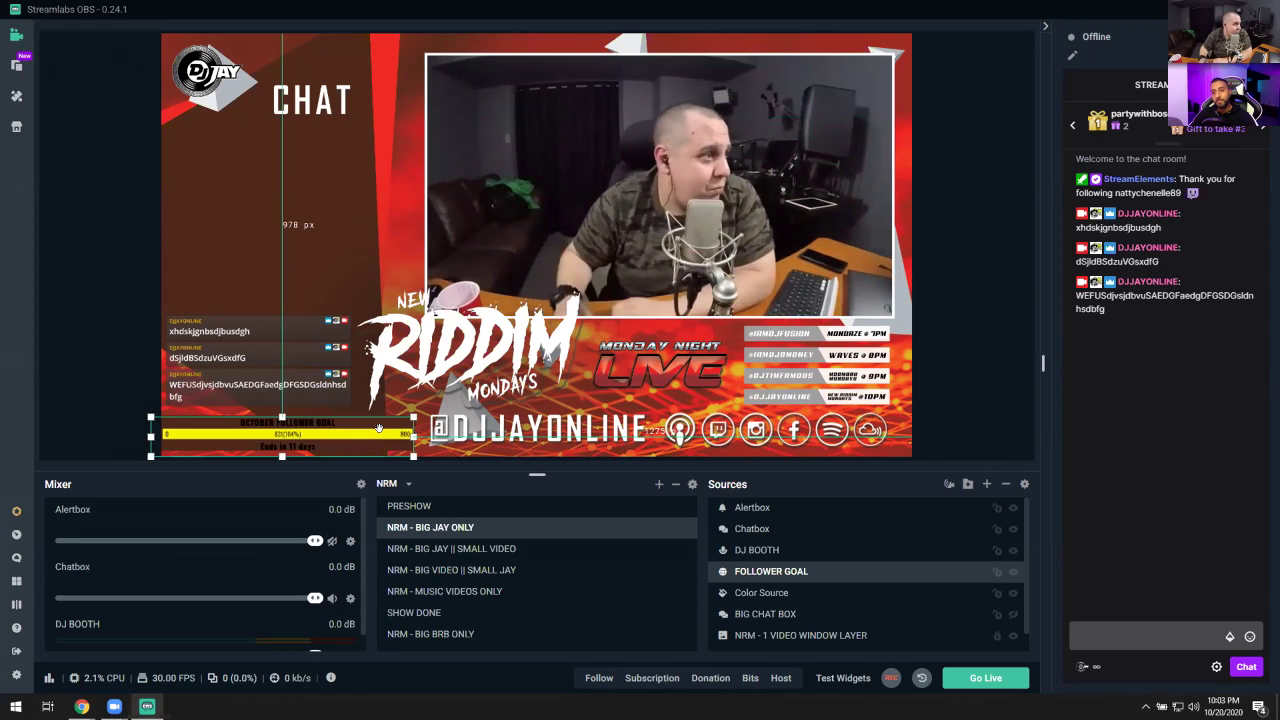
# Step: Examine the browser source properties of FOLLOWER GOAL, including its URL and dimensions, without changing them
pyautogui.rightClick(806, 575)
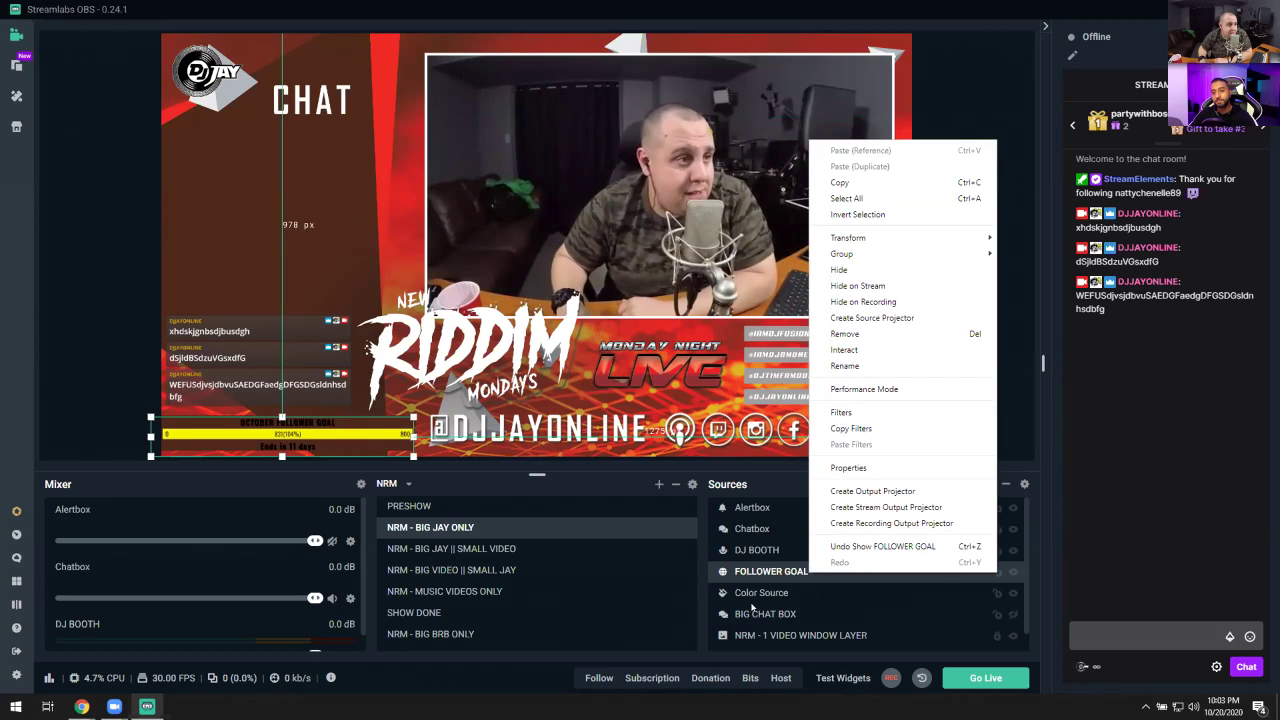
pyautogui.click(759, 574)
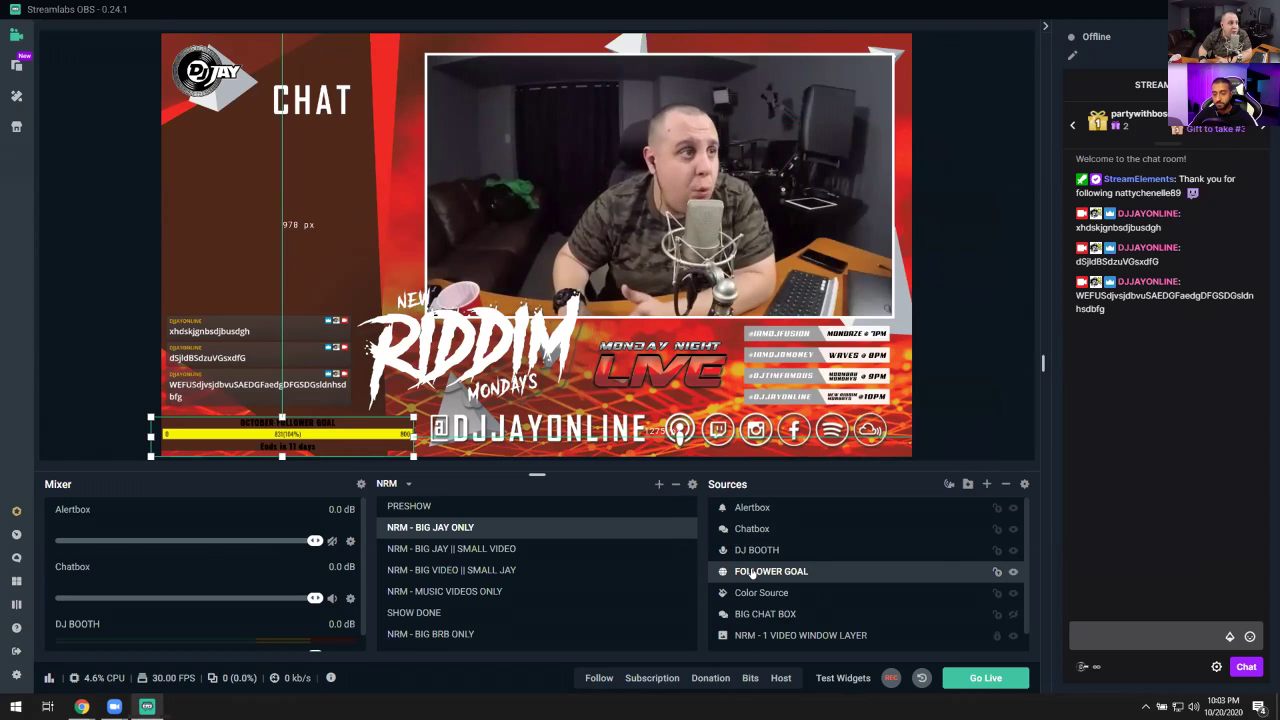
pyautogui.rightClick(754, 573)
pyautogui.click(796, 466)
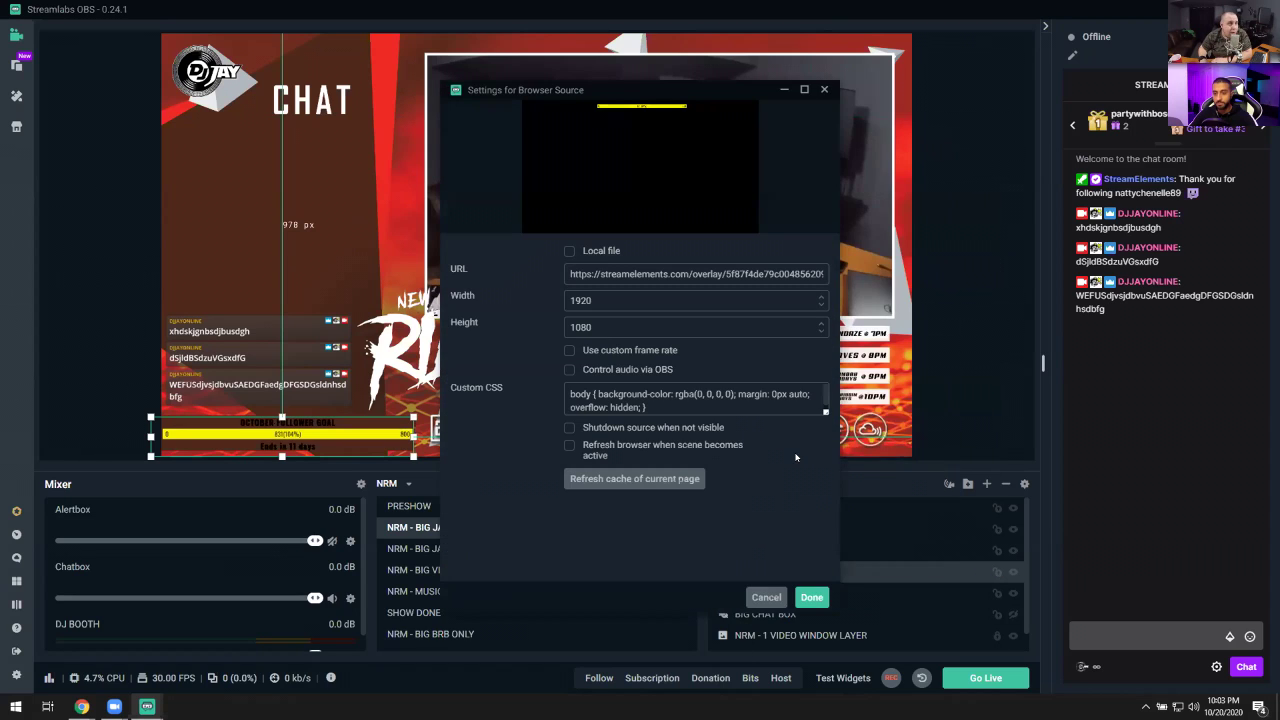
pyautogui.click(763, 597)
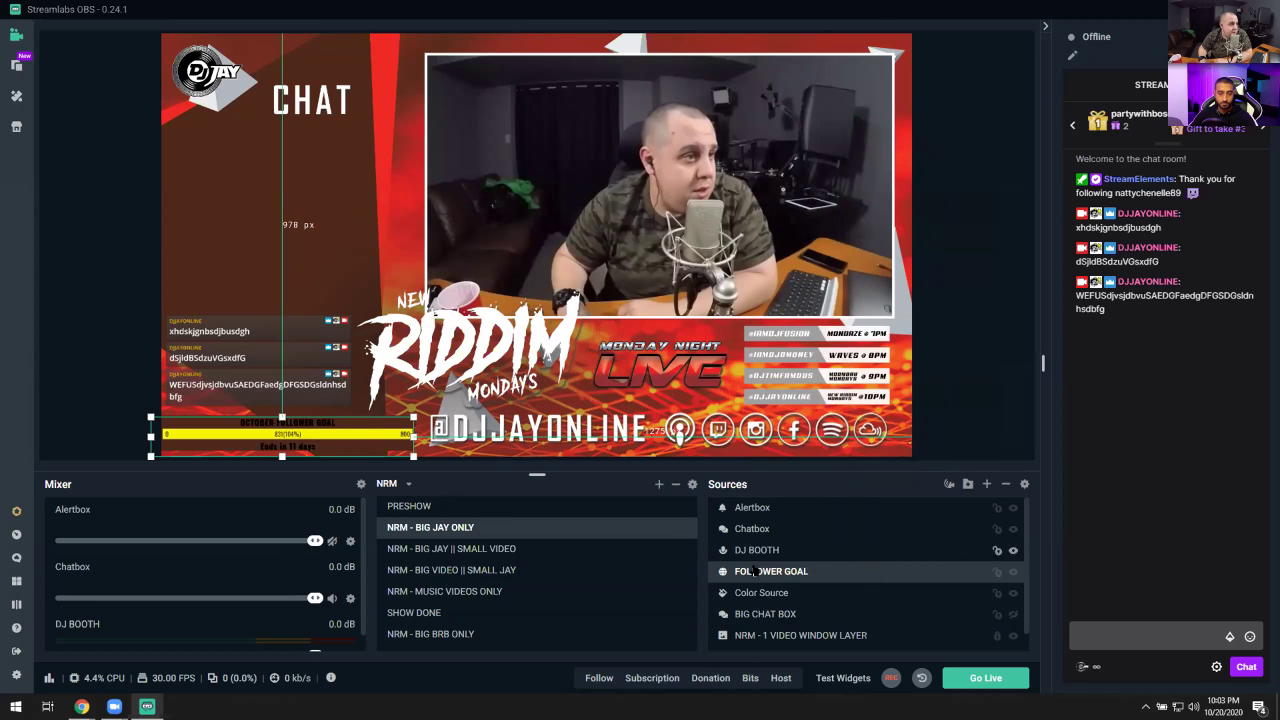
pyautogui.rightClick(768, 573)
pyautogui.click(790, 464)
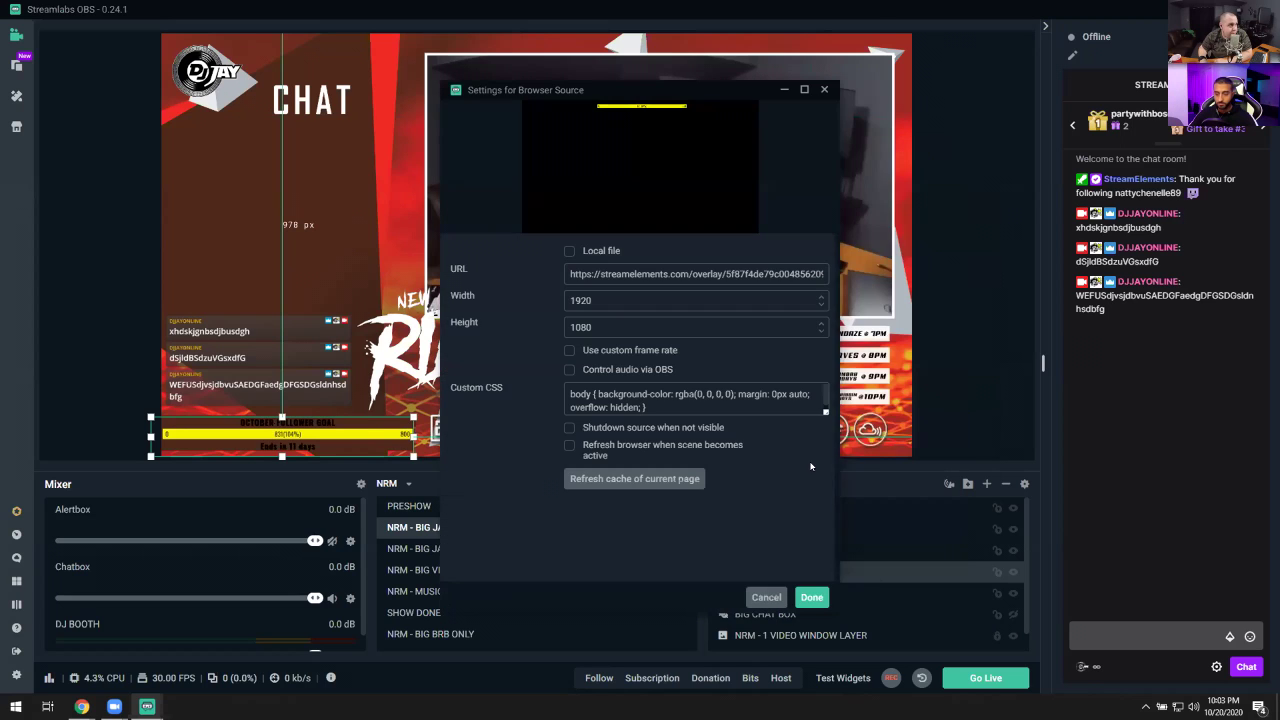
pyautogui.click(758, 597)
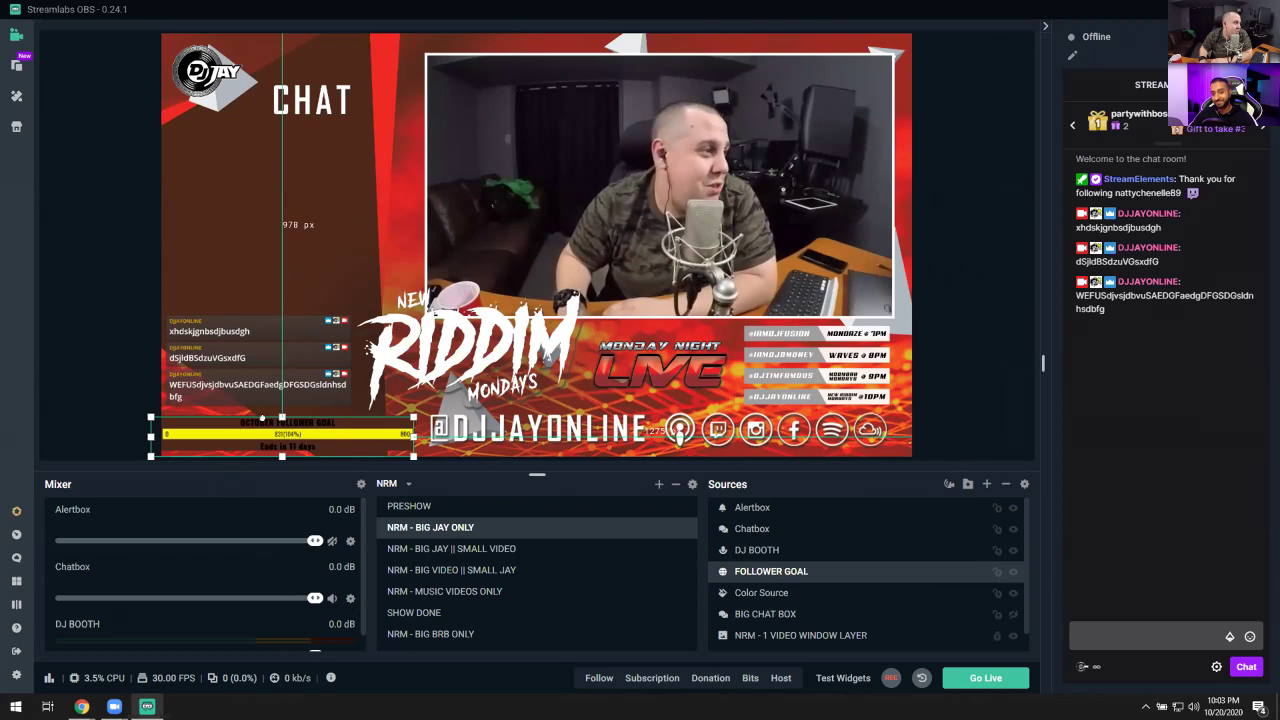
# Step: Move the FOLLOWER GOAL bar into the chat area, about 464 px below the canvas top, and add a new Follower Goal widget source
pyautogui.moveTo(220, 440); pyautogui.dragTo(261, 239)
pyautogui.click(984, 484)
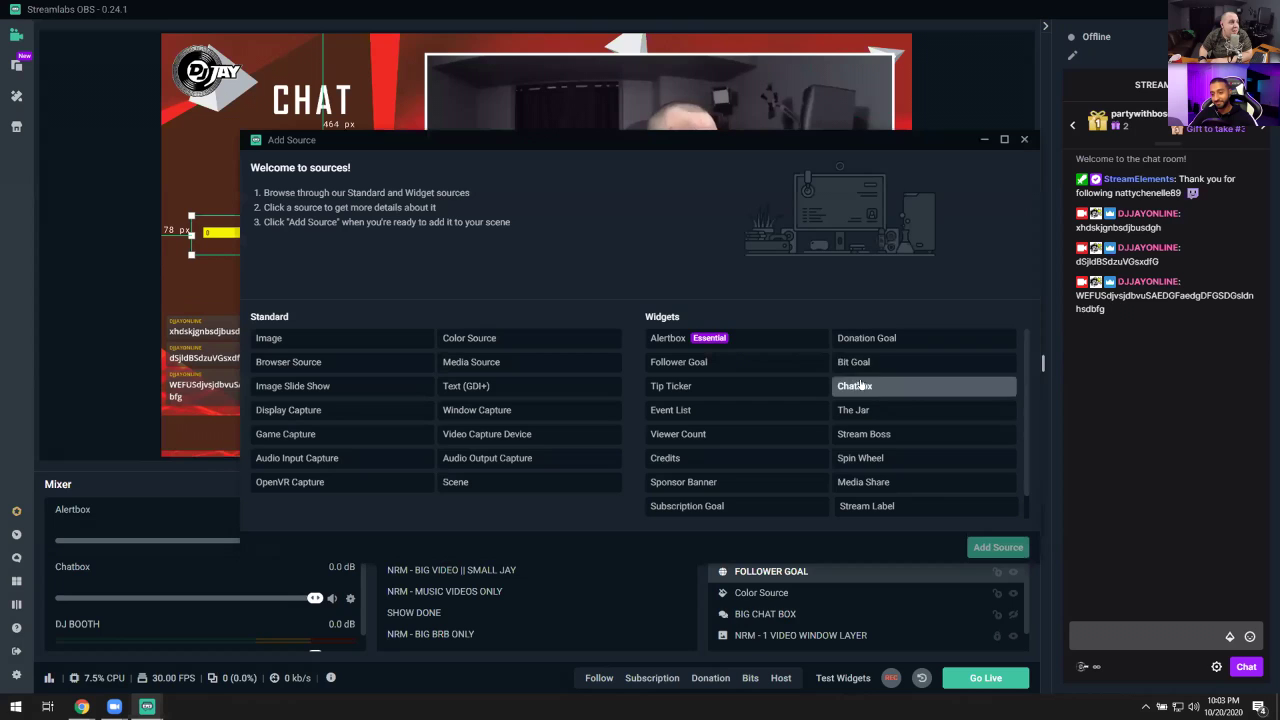
pyautogui.click(700, 362)
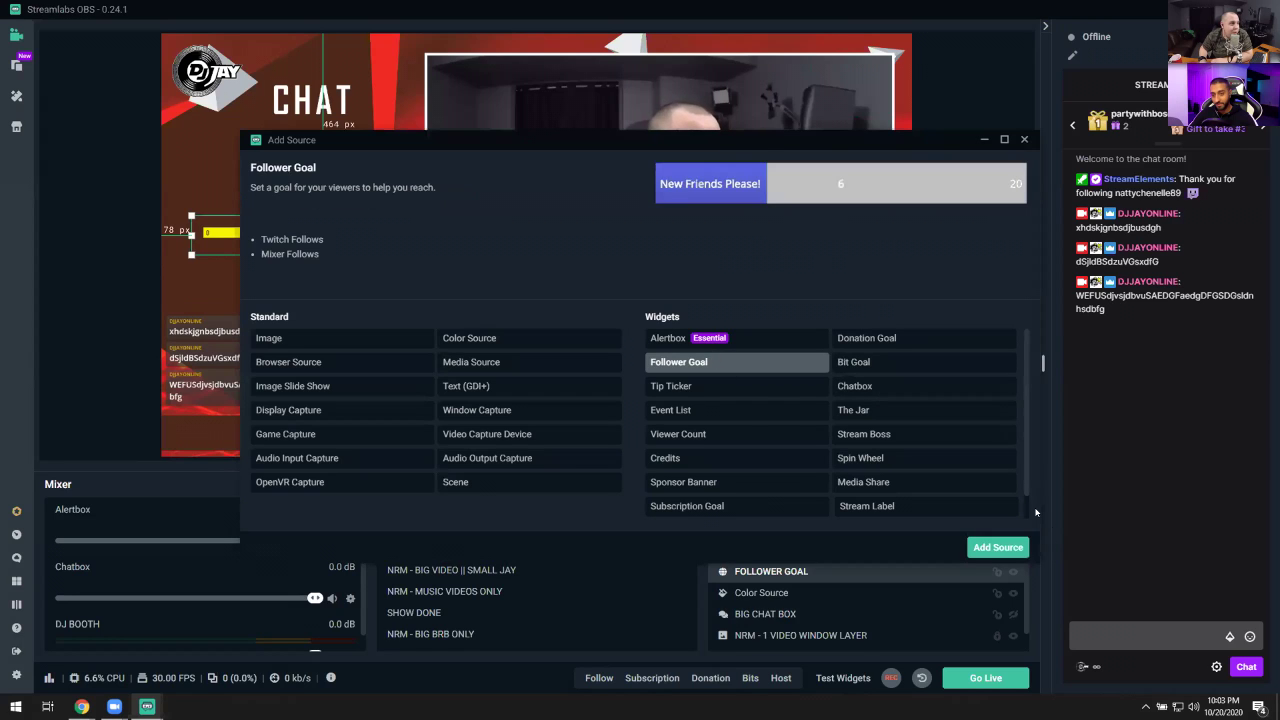
pyautogui.click(987, 548)
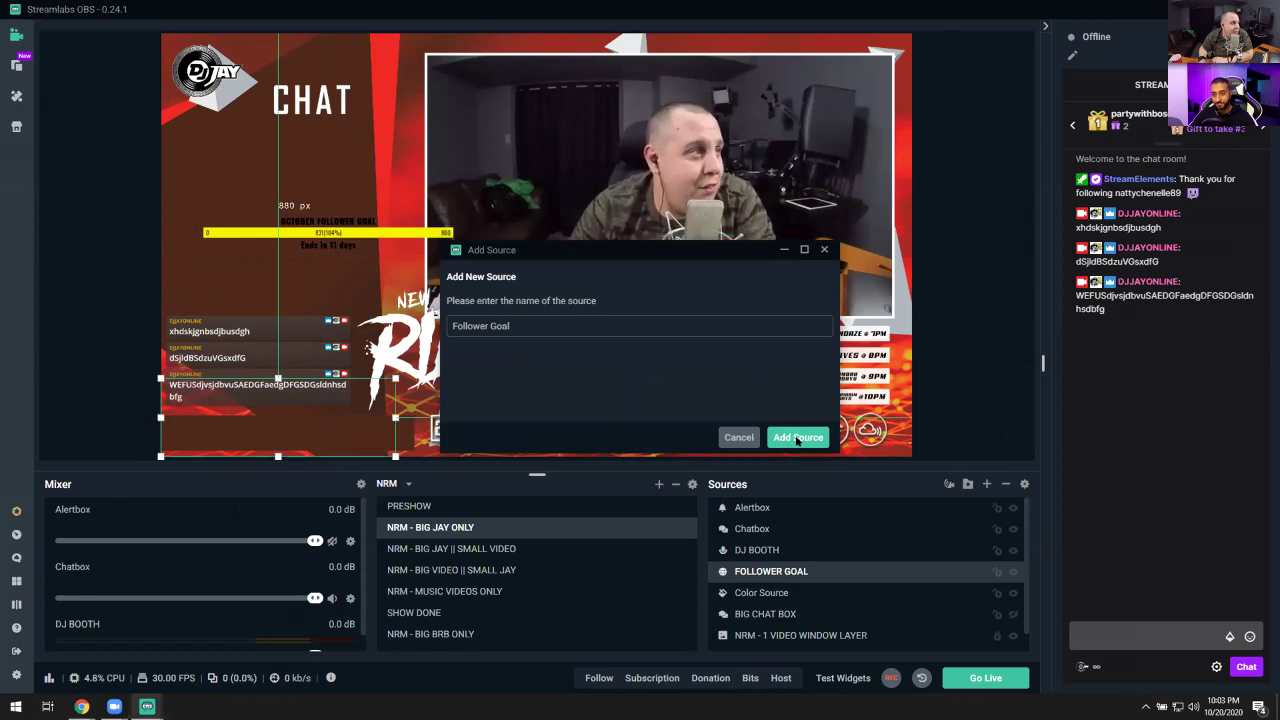
pyautogui.click(797, 437)
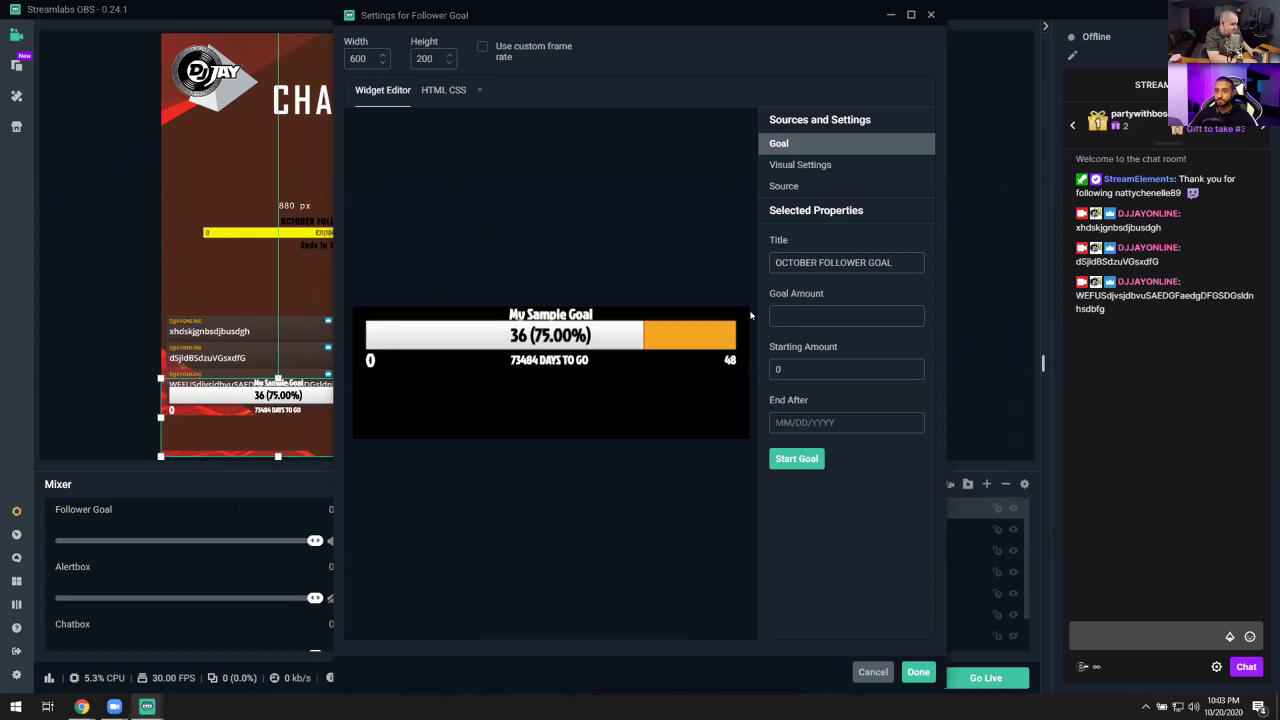
# Step: Start a goal titled OCTOBER FOLLOWER GOAL with goal amount 900, starting amount 831 and end date 11/01/2020
pyautogui.write('00')
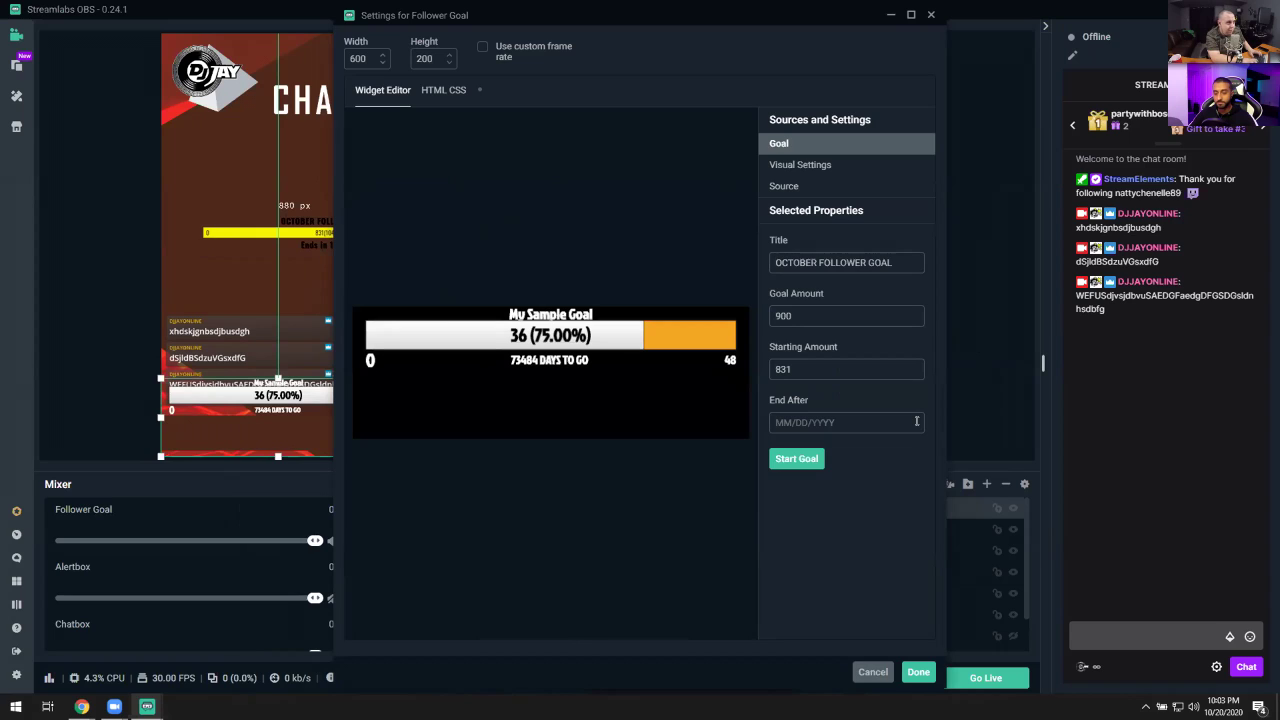
pyautogui.write('11/01/2020')
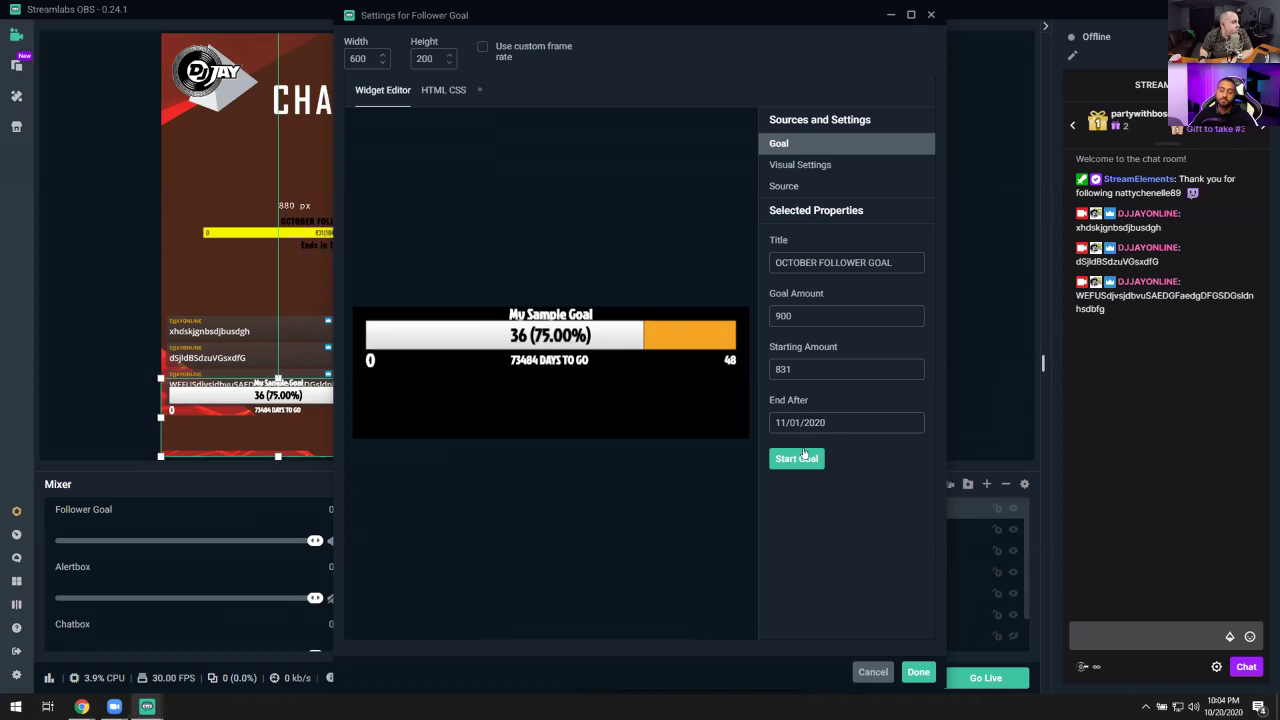
pyautogui.click(803, 456)
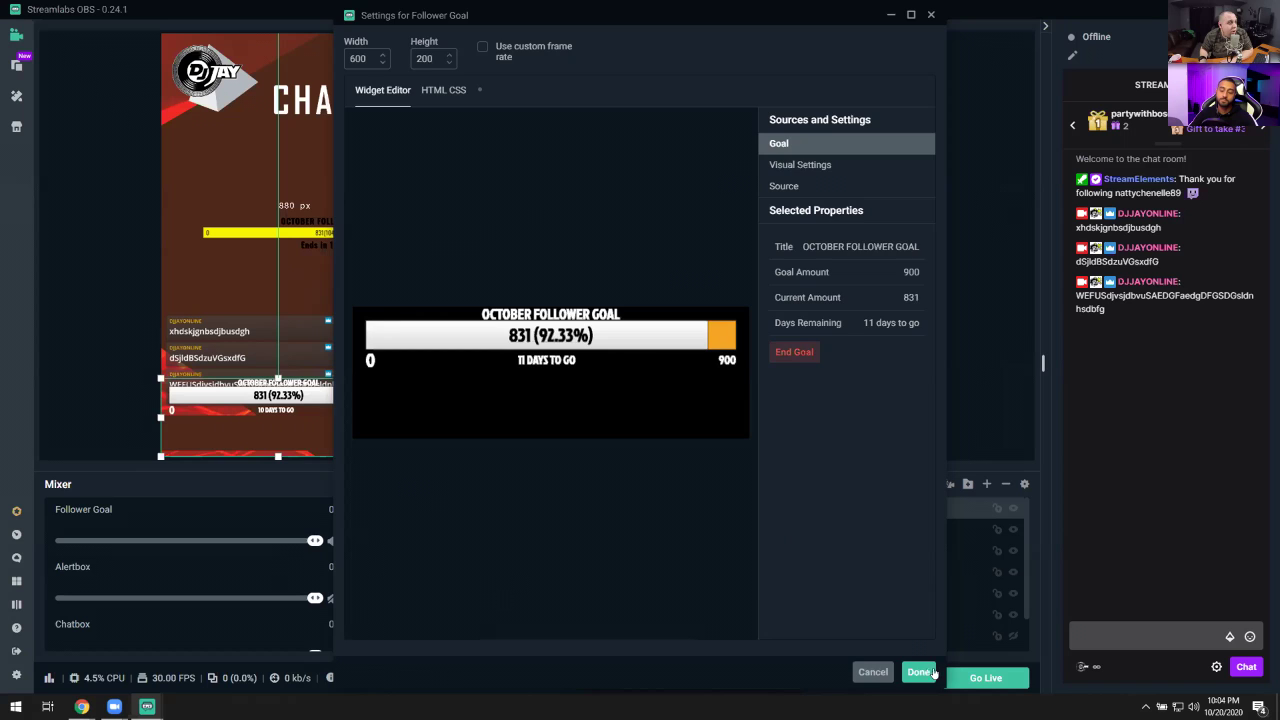
pyautogui.click(926, 672)
# Step: Place the Follower Goal widget in the camera frame's upper-left area and enlarge it, leaving about 118 px above and 539 px to its right
pyautogui.moveTo(328, 432); pyautogui.dragTo(830, 79)
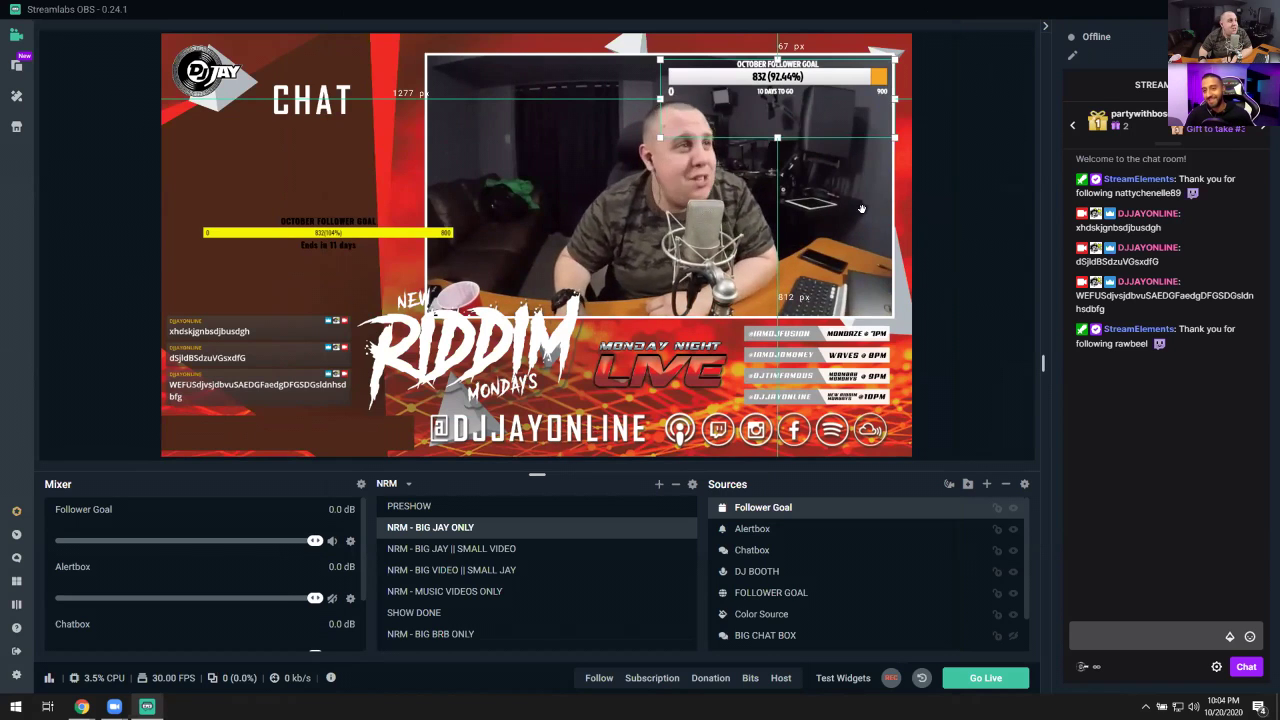
pyautogui.moveTo(803, 72); pyautogui.dragTo(540, 81)
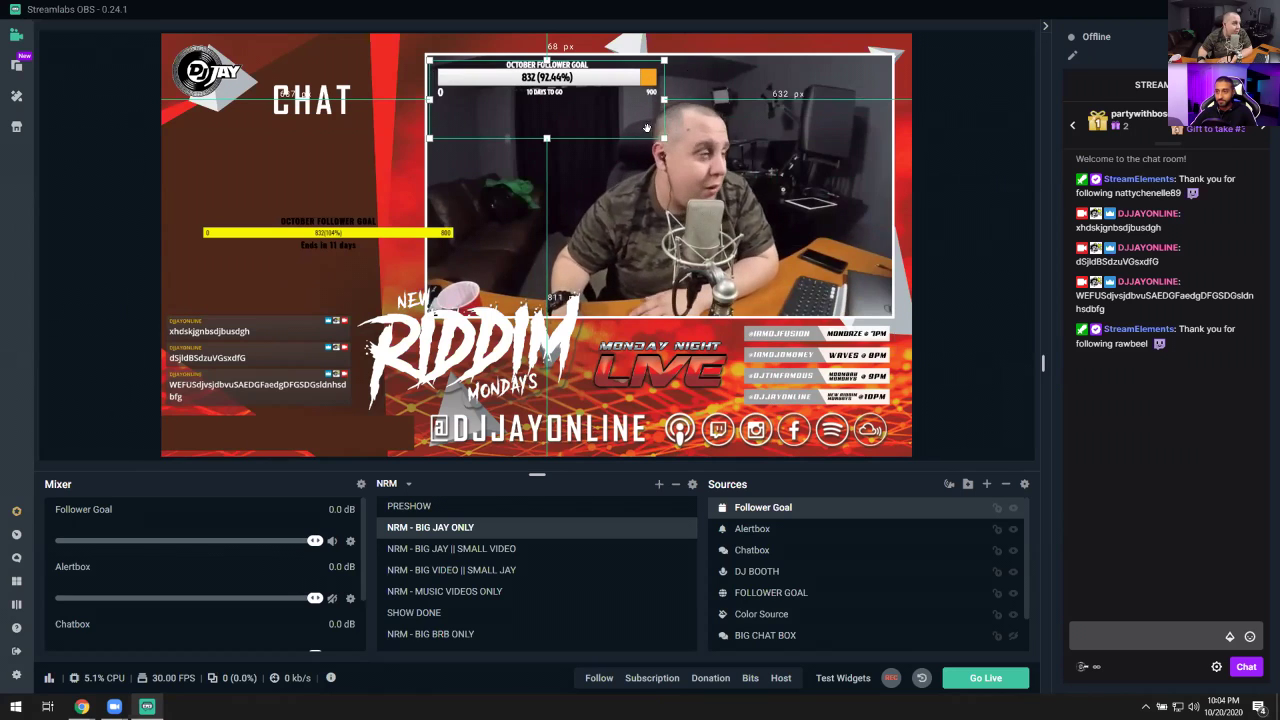
pyautogui.moveTo(660, 133); pyautogui.dragTo(673, 147)
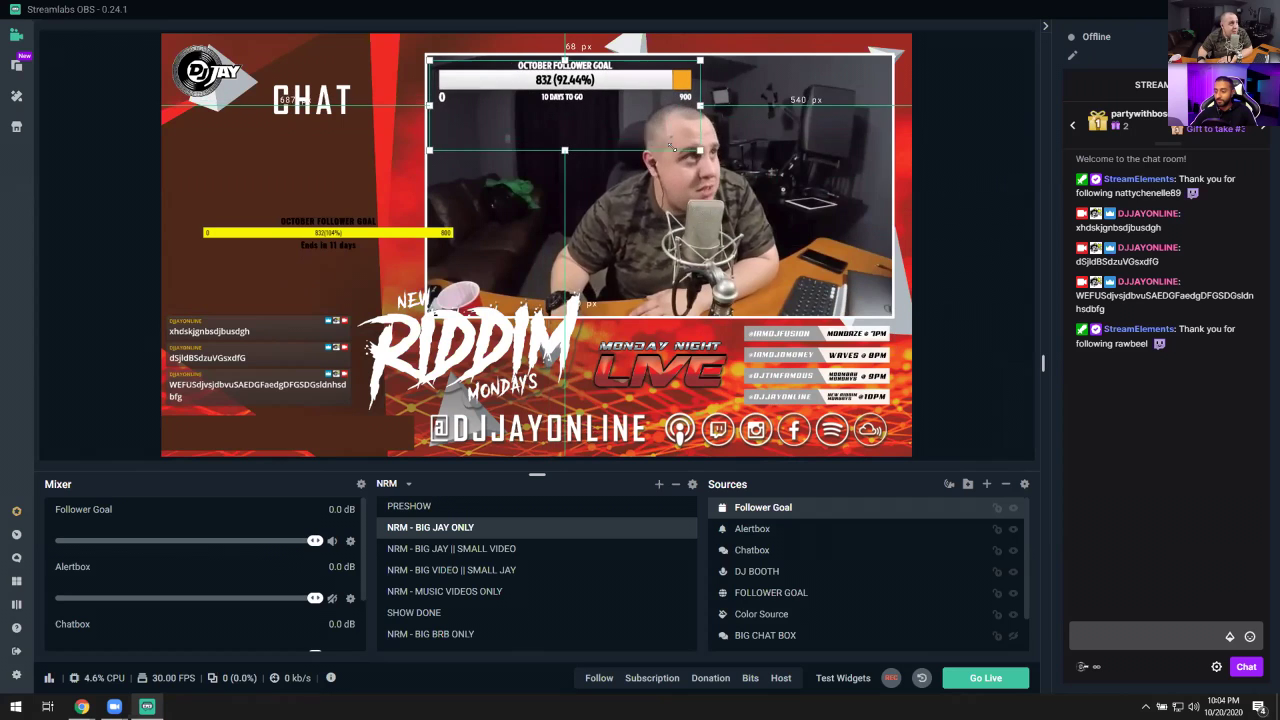
pyautogui.moveTo(576, 92)
pyautogui.mouseDown()
pyautogui.moveTo(576, 198)
pyautogui.moveTo(577, 112)
pyautogui.mouseUp()
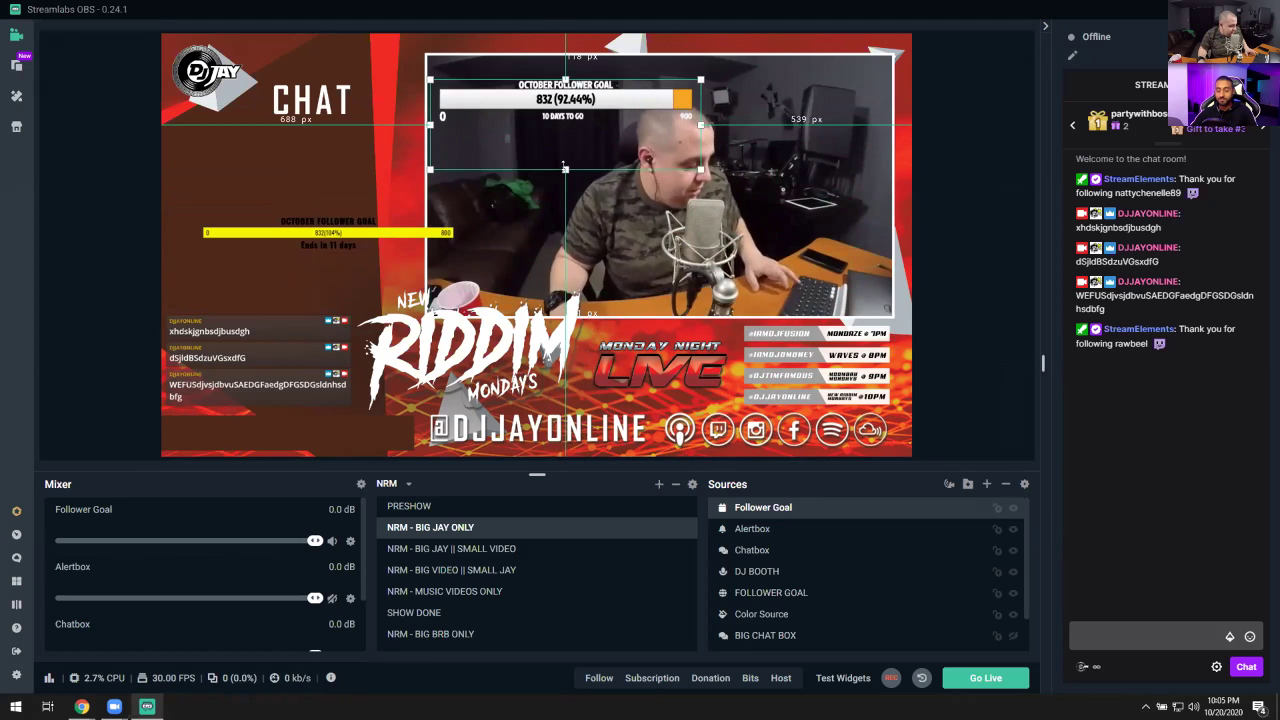
# Step: Crop the Follower Goal widget down to its progress bar and place it about 79 px below the canvas top and 695 px from its left edge
pyautogui.moveTo(565, 168); pyautogui.dragTo(566, 111)
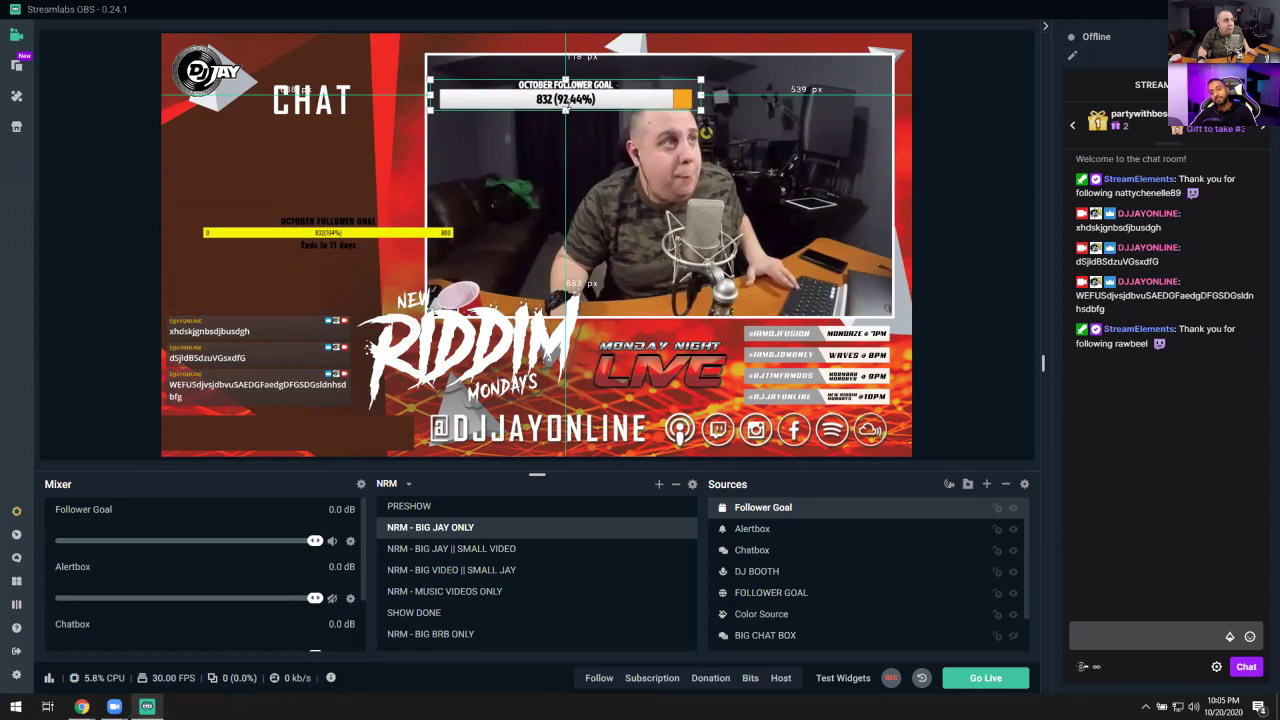
pyautogui.moveTo(565, 81); pyautogui.dragTo(566, 88)
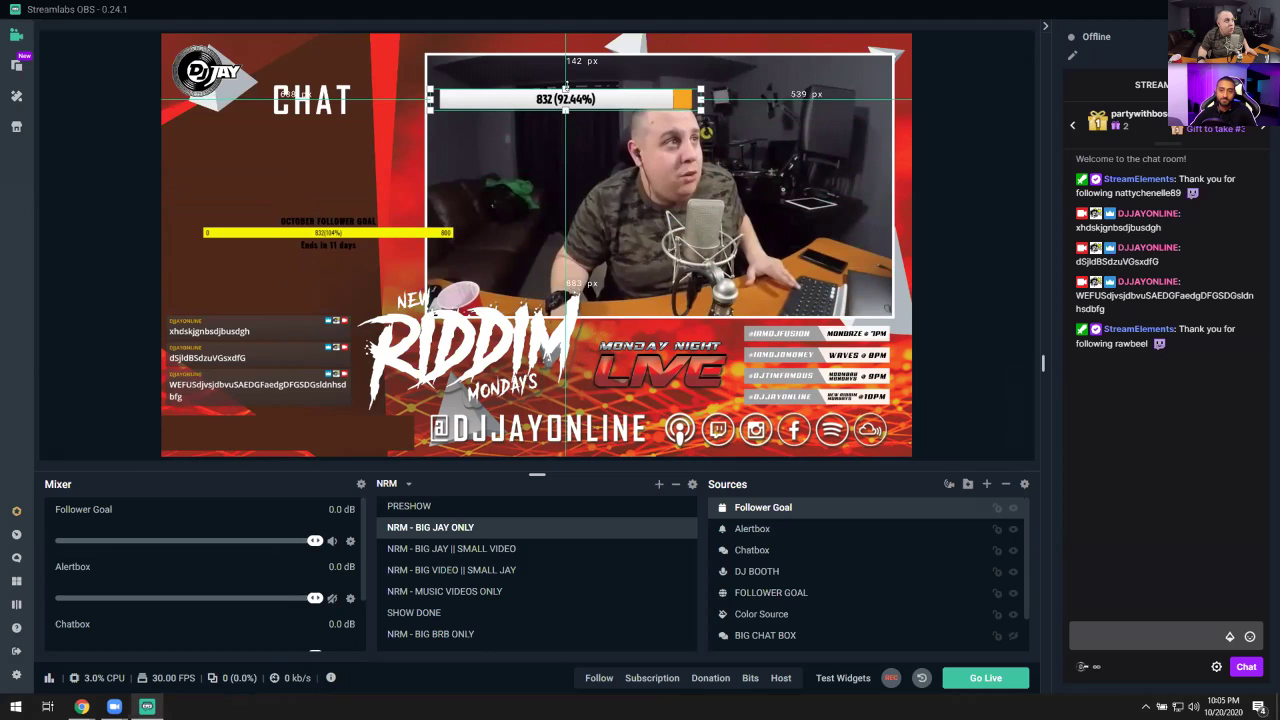
pyautogui.moveTo(330, 210); pyautogui.dragTo(629, 77)
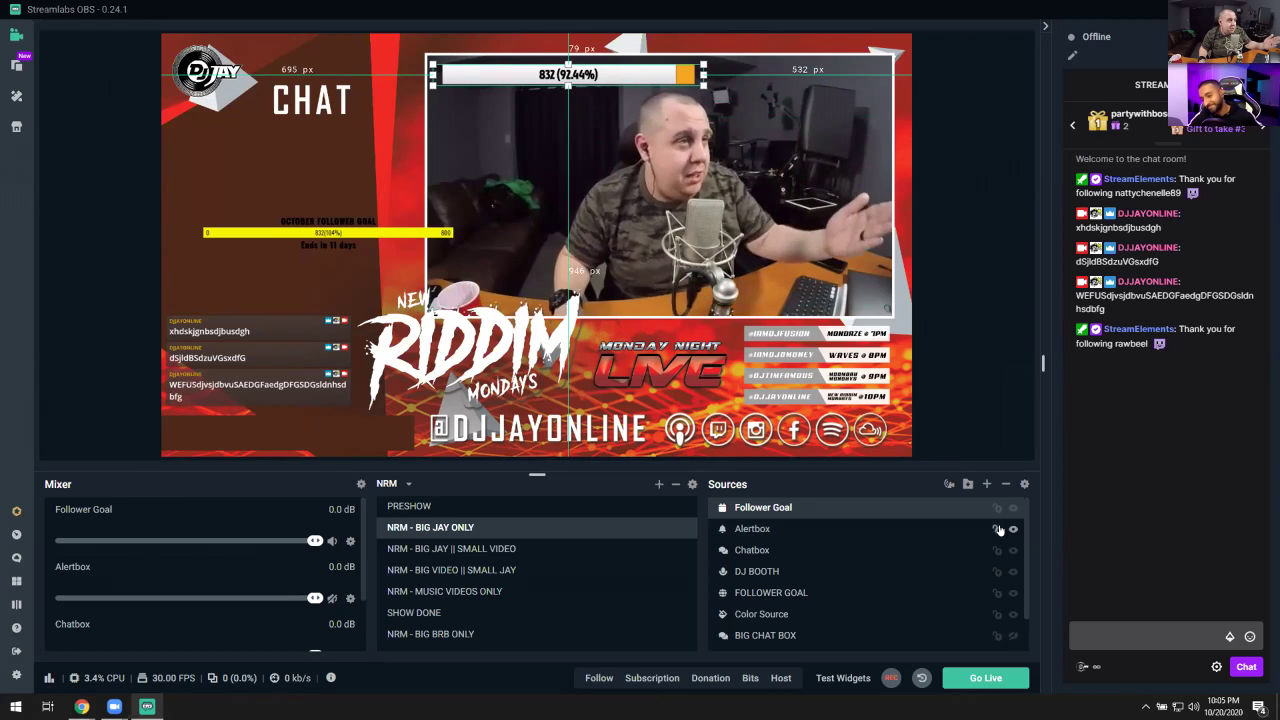
# Step: Lock each source individually from BIG CHAT BOX up to Follower Goal
pyautogui.scroll(-1, 860, 570)
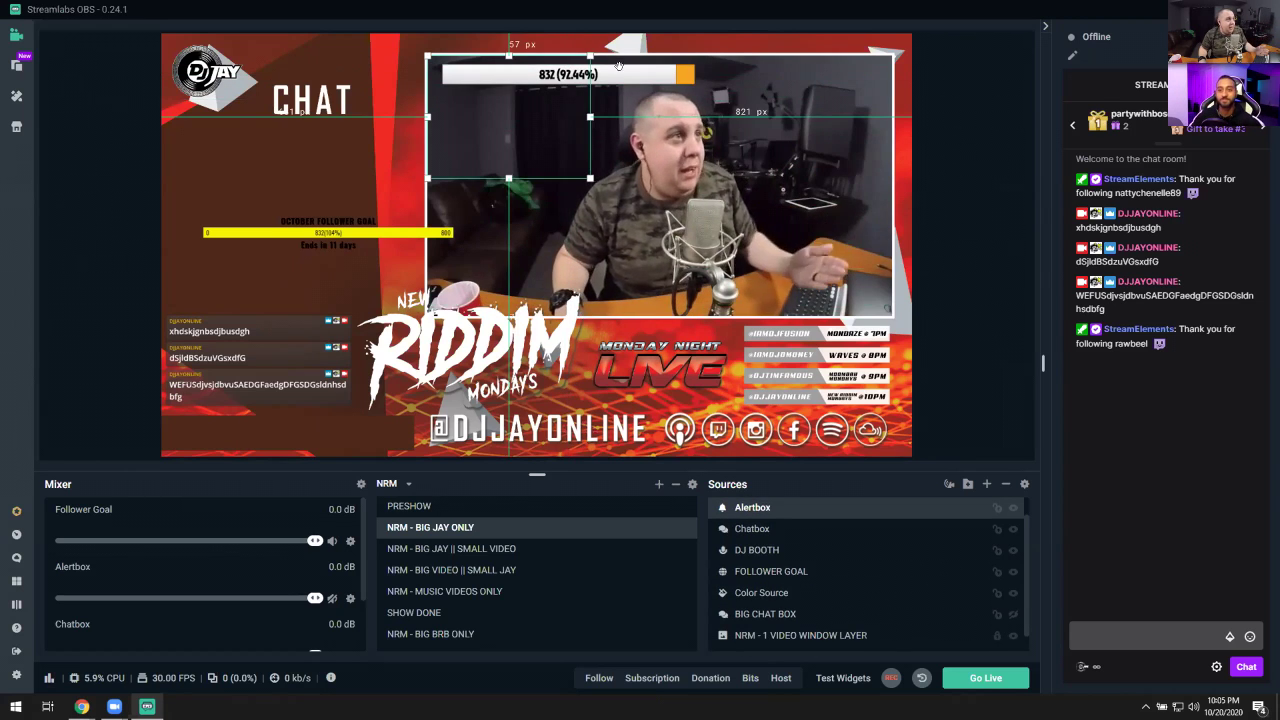
pyautogui.scroll(1, 860, 570)
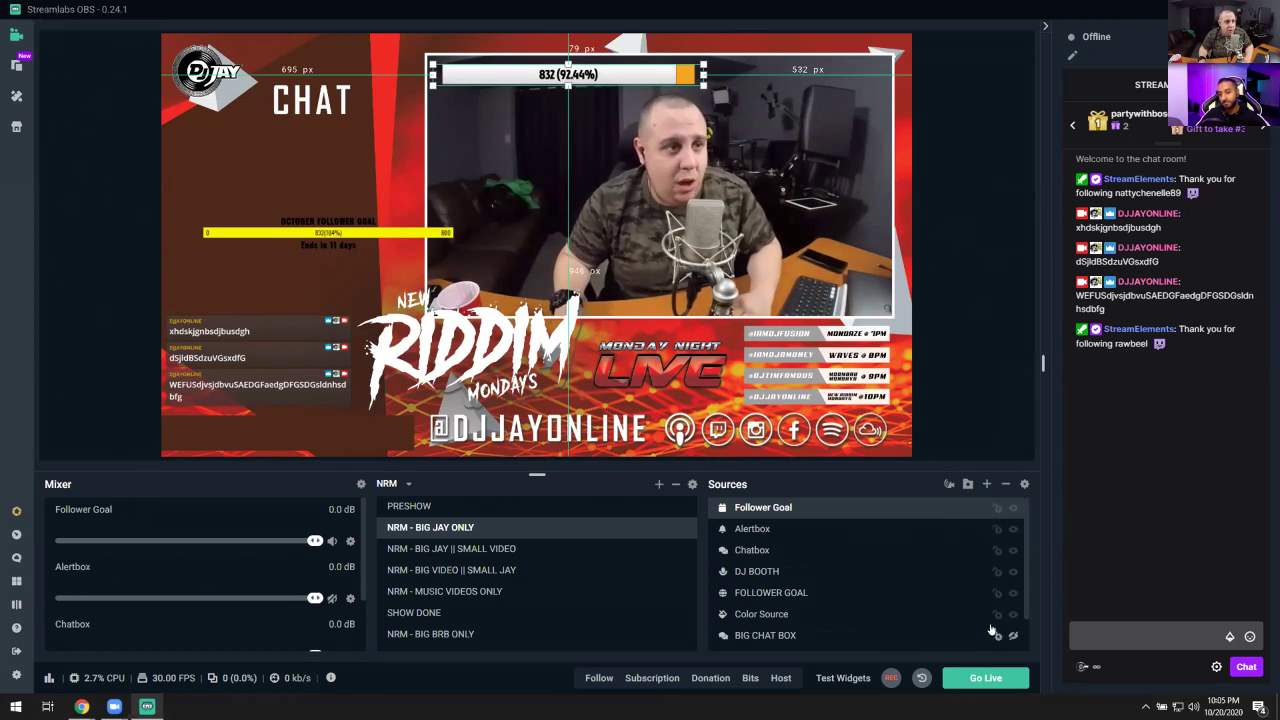
pyautogui.click(997, 636)
pyautogui.click(997, 614)
pyautogui.click(997, 593)
pyautogui.click(997, 571)
pyautogui.click(996, 550)
pyautogui.click(997, 529)
pyautogui.click(997, 507)
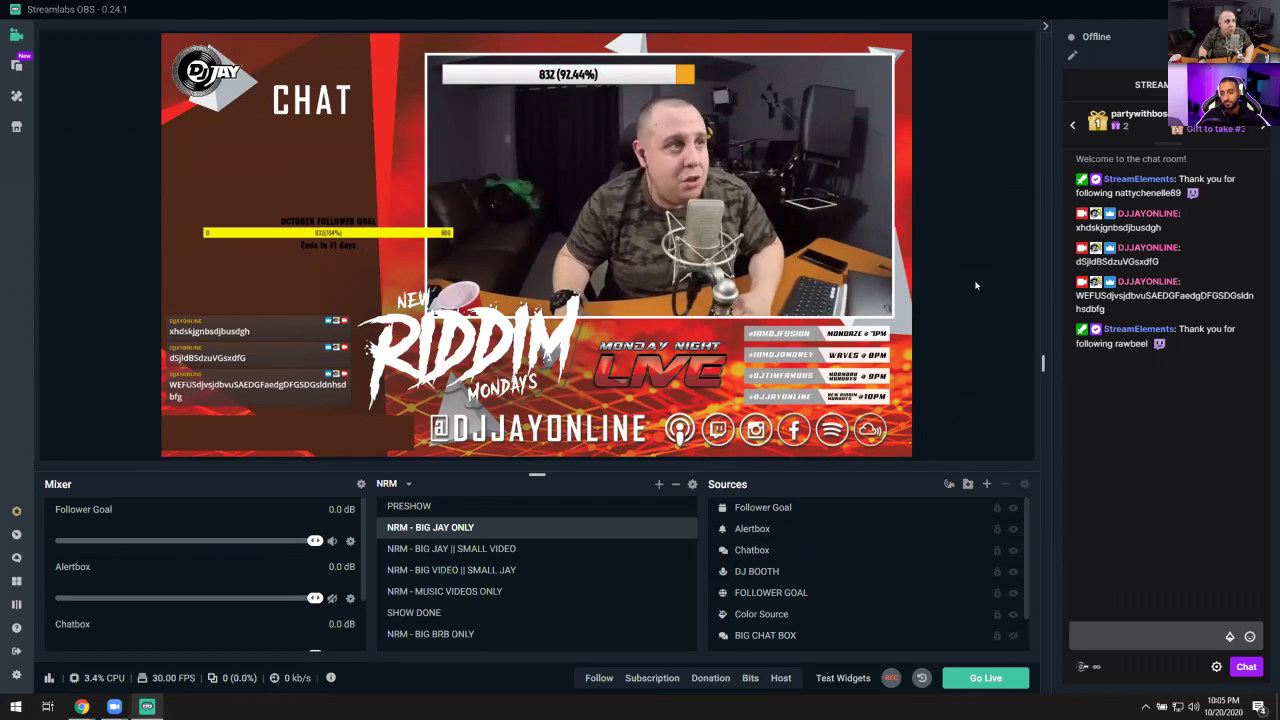
# Step: Lock all the scene's sources at once with Lock Sources, and select the Follower Goal source
pyautogui.rightClick(976, 285)
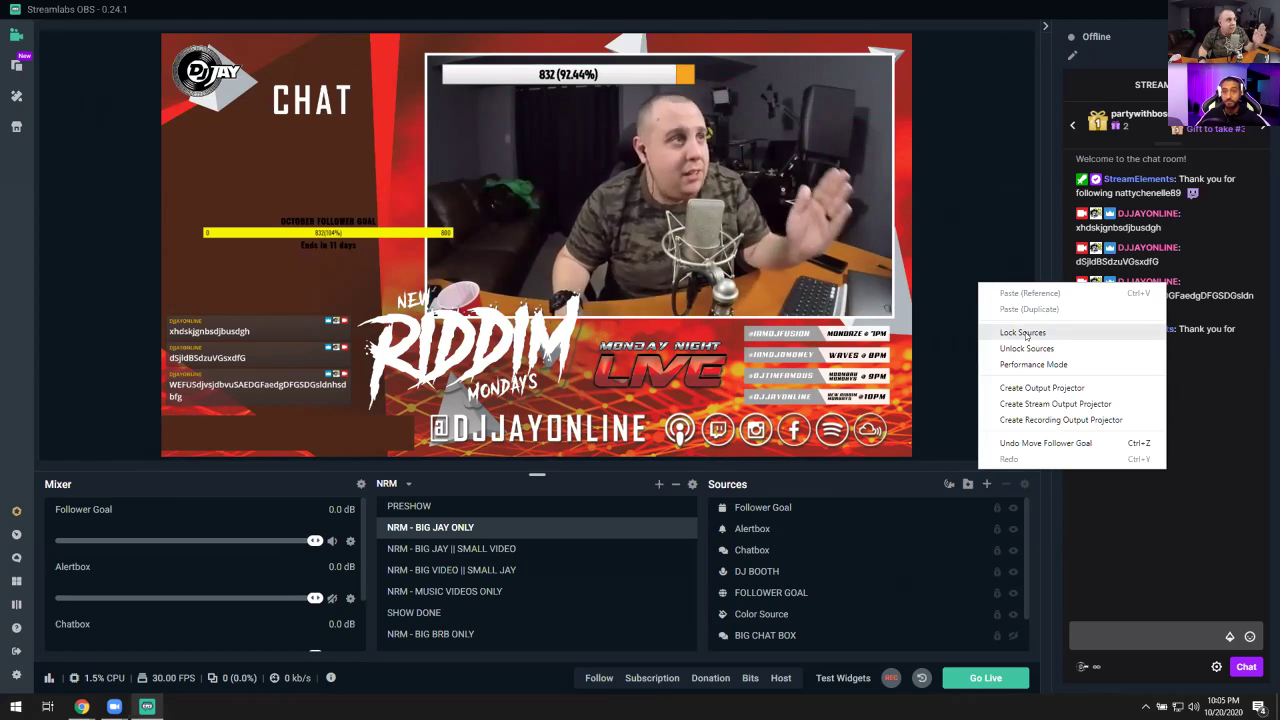
pyautogui.click(1024, 333)
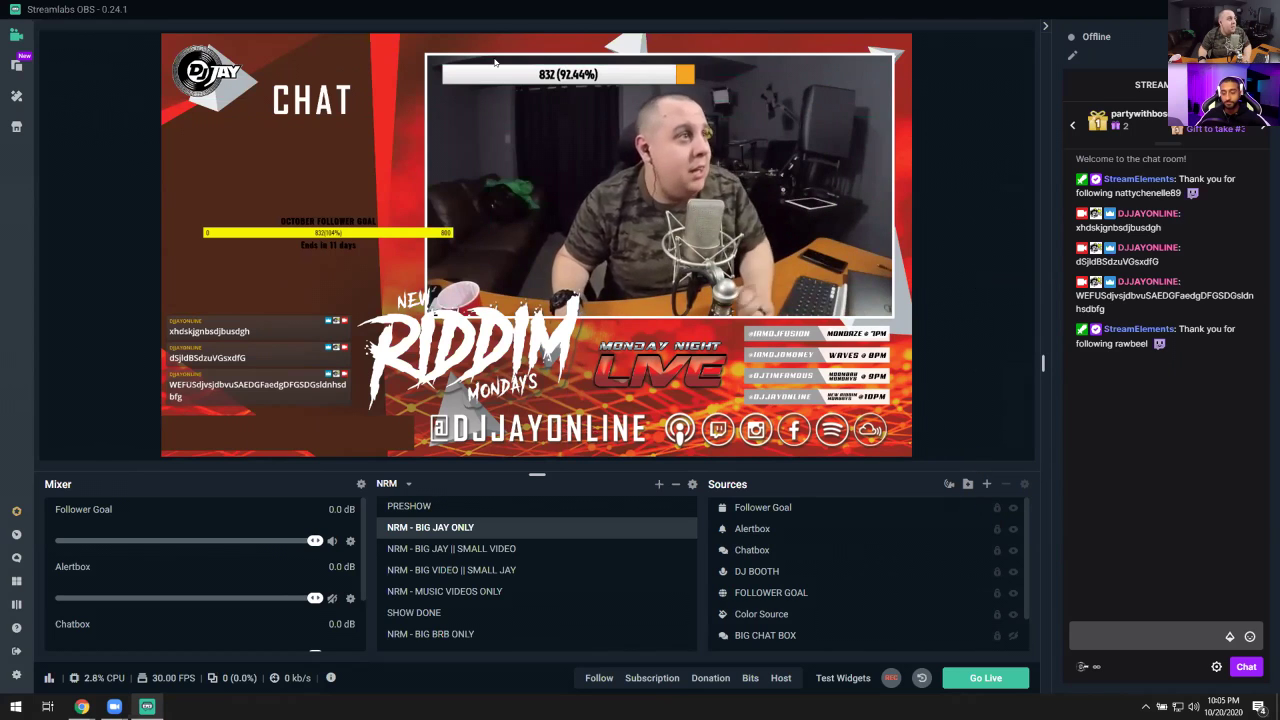
pyautogui.click(775, 508)
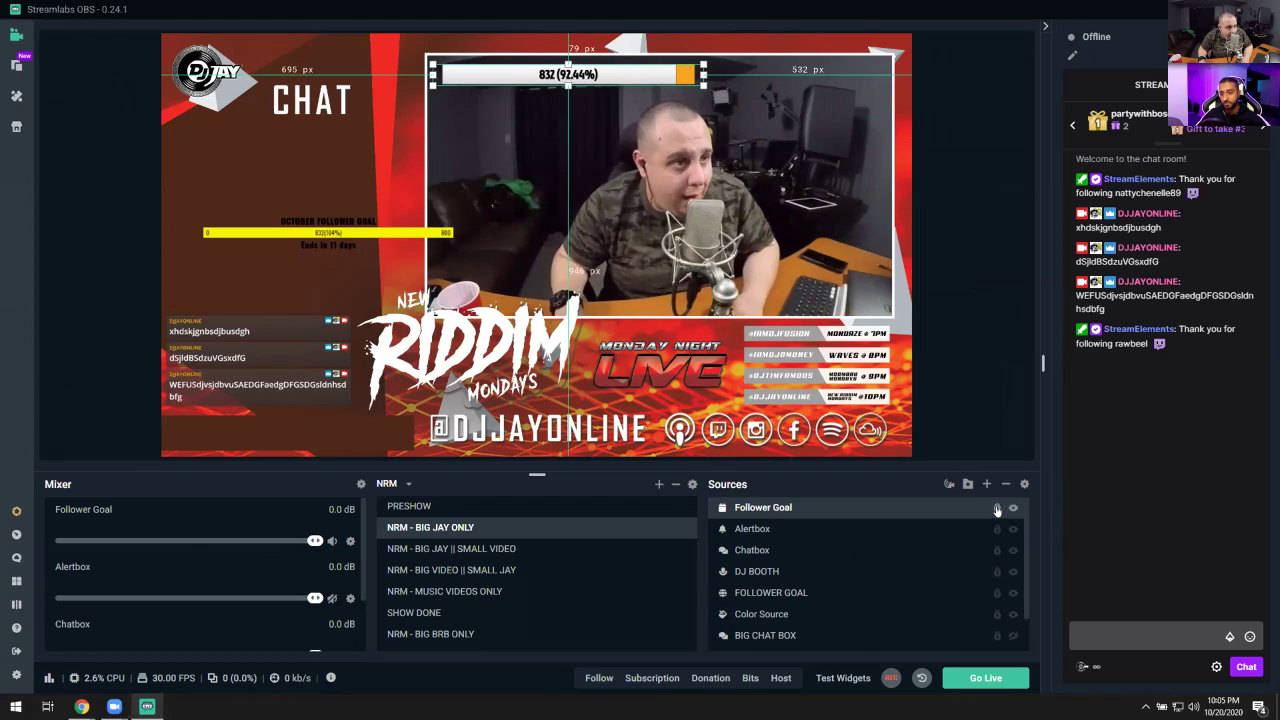
# Step: Nudge the Follower Goal bar up and left, and move it above the CHAT heading at the canvas's top edge, about 71 px from the left
pyautogui.press('Up')
pyautogui.press('Up')
pyautogui.press('Up')
pyautogui.press('Up')
pyautogui.press('Up')
pyautogui.press('Left')
pyautogui.press('Left')
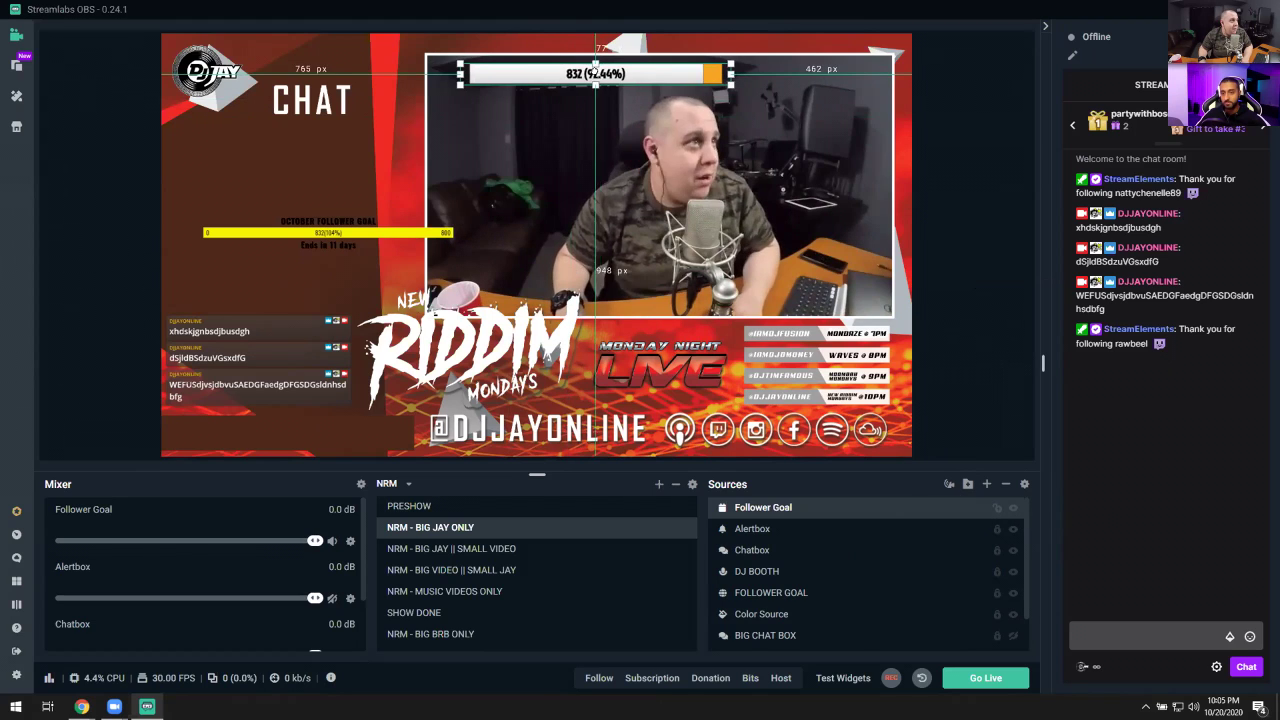
pyautogui.press('Left')
pyautogui.press('Left')
pyautogui.press('Left')
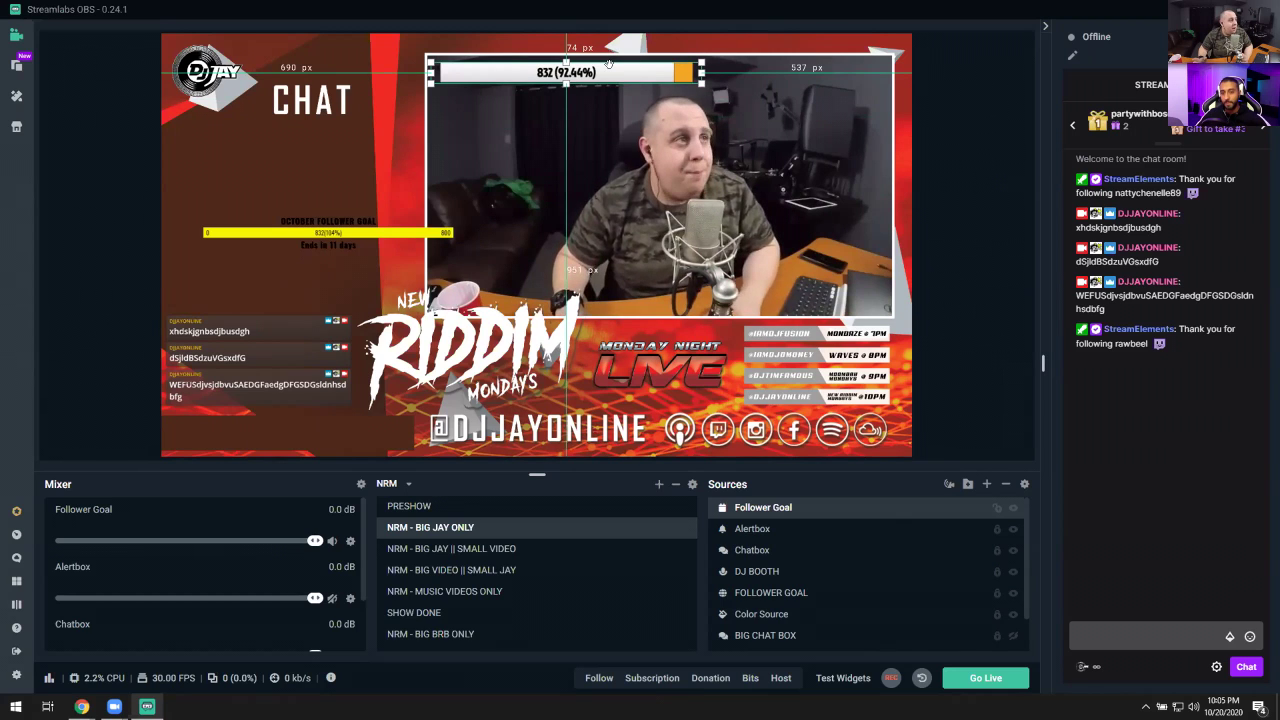
pyautogui.moveTo(609, 63); pyautogui.dragTo(367, 43)
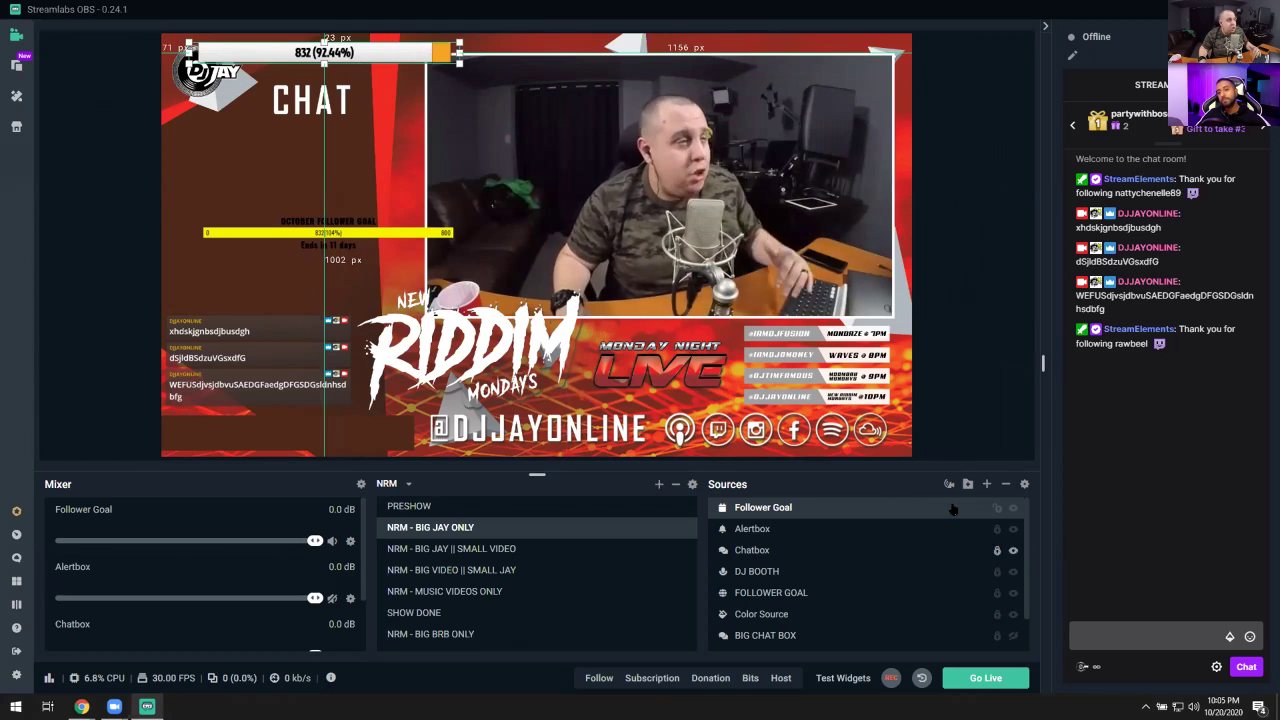
pyautogui.click(676, 232)
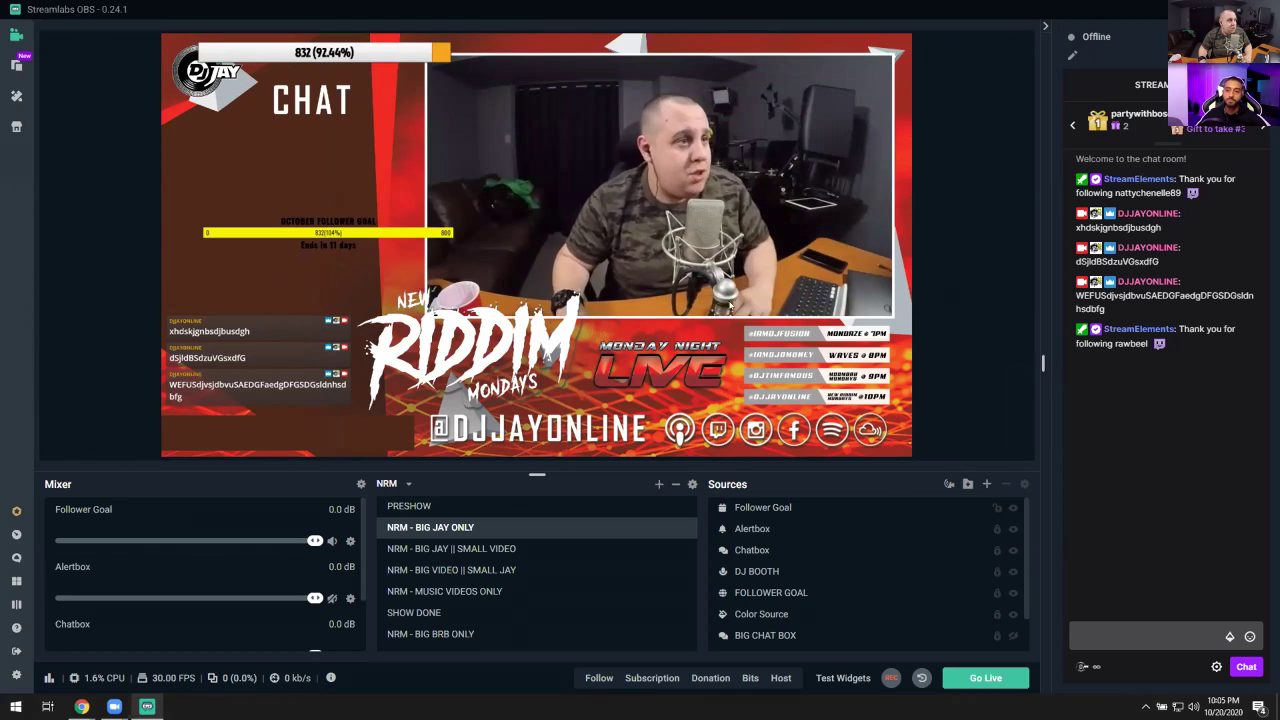
# Step: Unlock the GOPRO CAM source and reframe it by cropping its right side and enlarging it to fill the video window
pyautogui.scroll(-2, 840, 600)
pyautogui.click(985, 640)
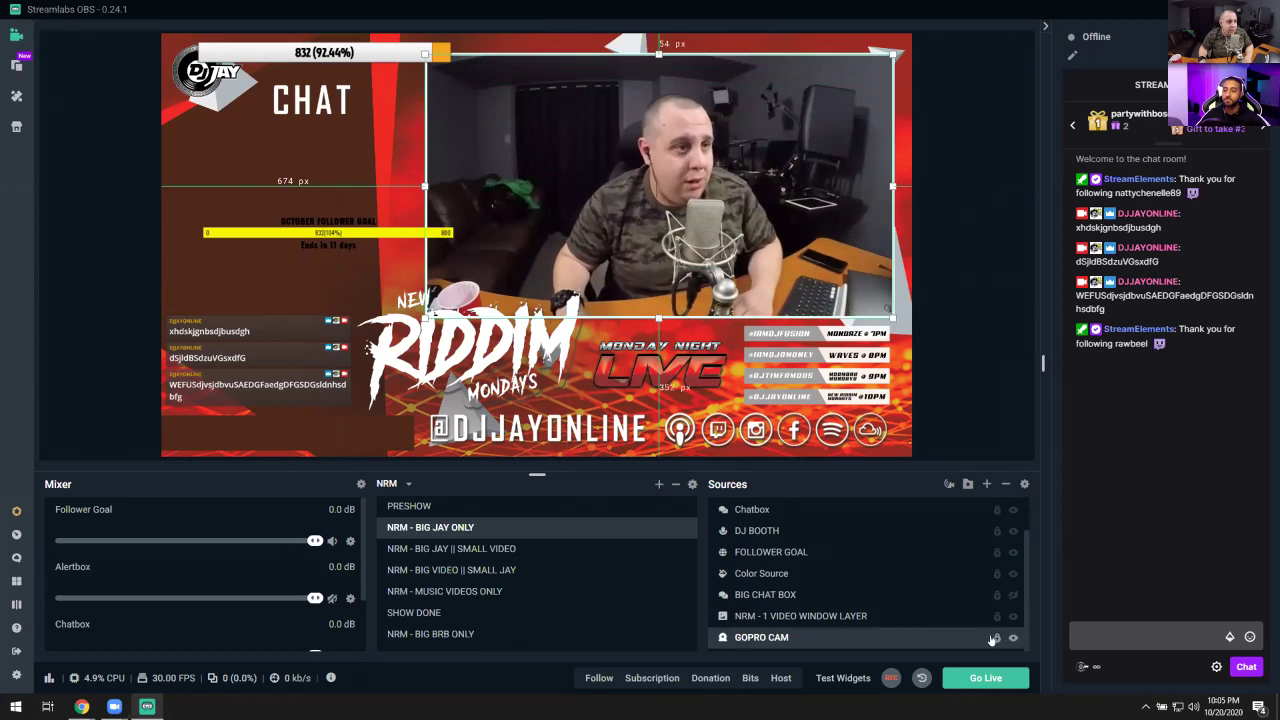
pyautogui.moveTo(891, 316)
pyautogui.mouseDown()
pyautogui.moveTo(906, 326)
pyautogui.moveTo(888, 315)
pyautogui.mouseUp()
pyautogui.moveTo(810, 312); pyautogui.dragTo(819, 316)
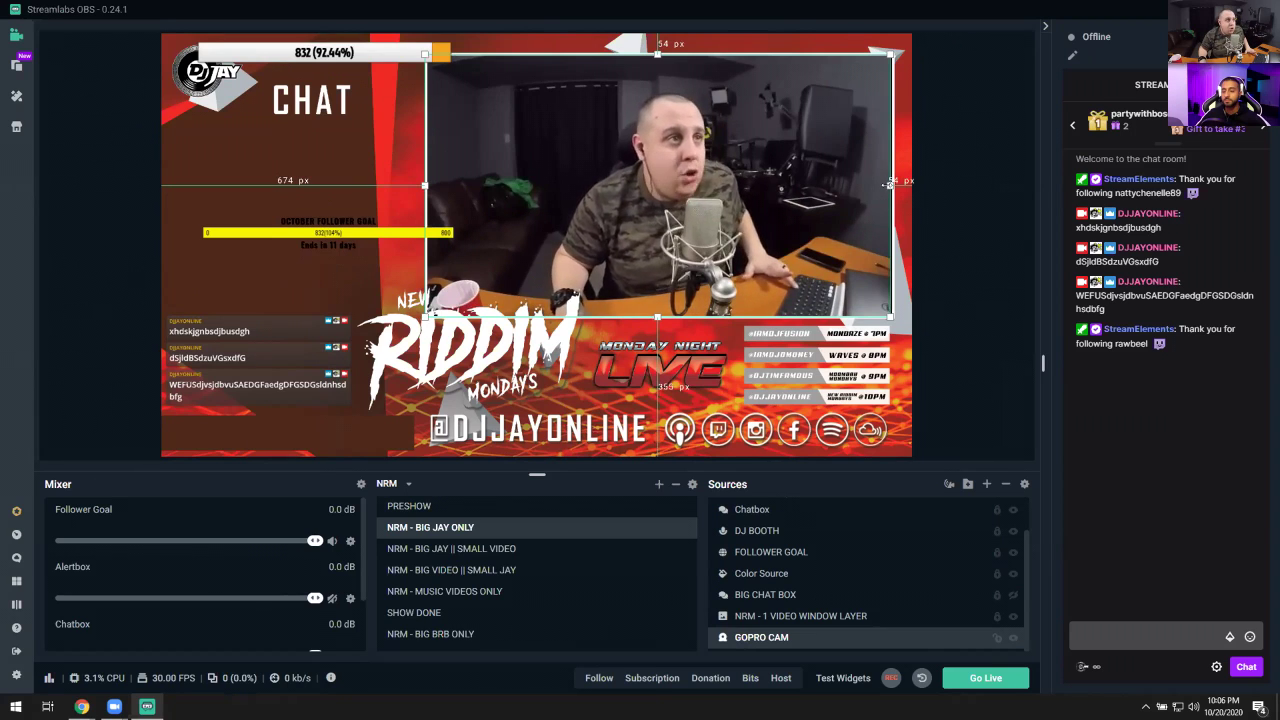
pyautogui.moveTo(888, 184); pyautogui.dragTo(784, 197)
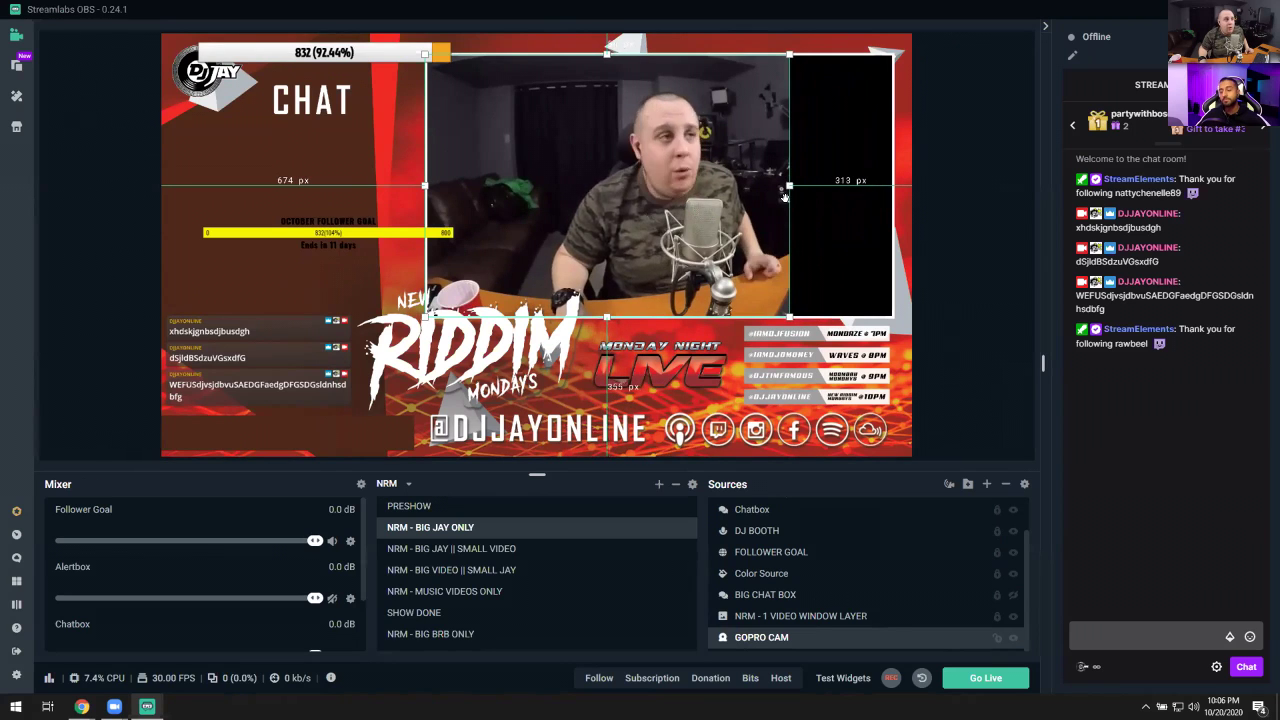
pyautogui.moveTo(789, 316); pyautogui.dragTo(893, 371)
pyautogui.moveTo(790, 244); pyautogui.dragTo(789, 222)
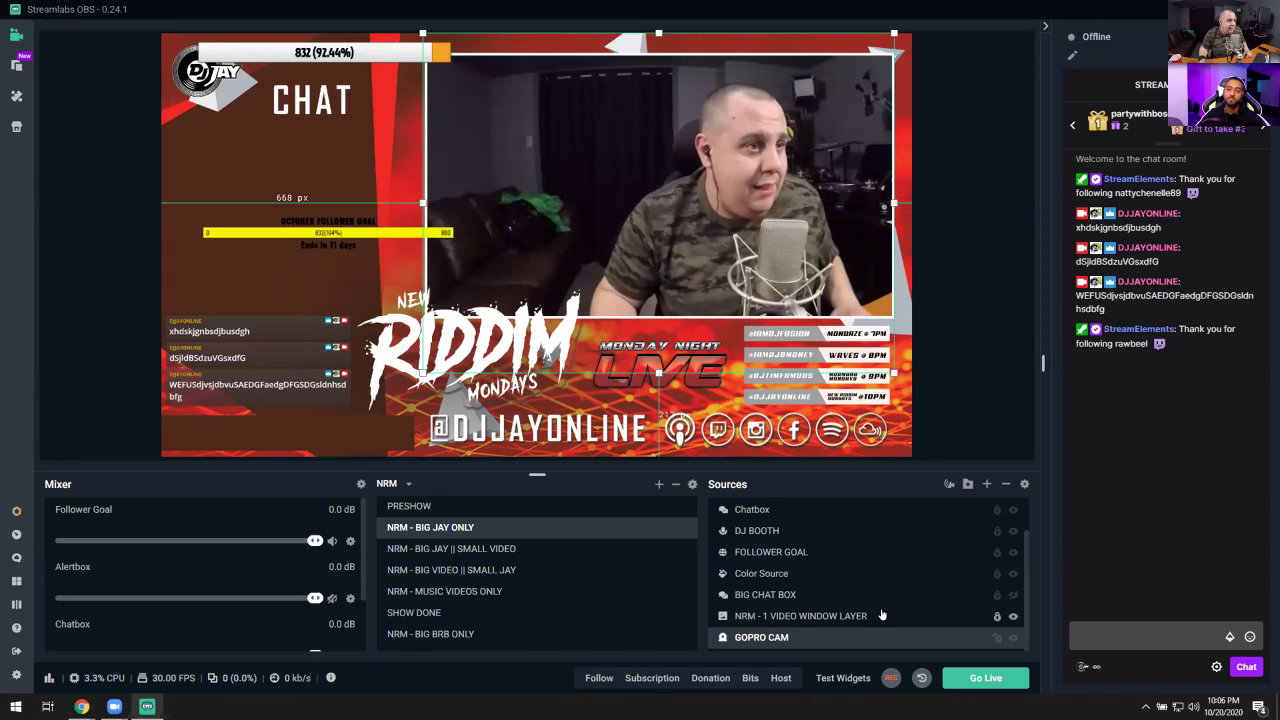
pyautogui.click(986, 484)
pyautogui.scroll(1, 755, 463)
pyautogui.click(1022, 140)
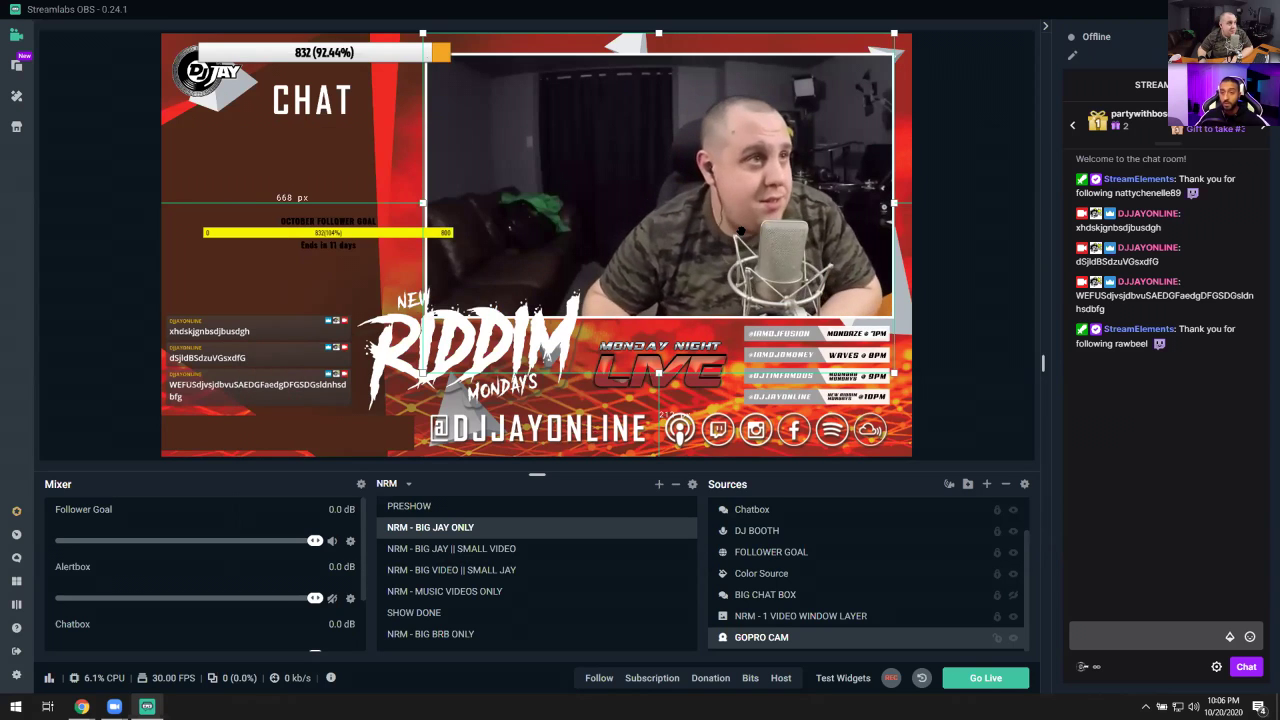
# Step: Add a Viewer Count widget to the scene and place it, enlarged, near the upper-left corner of the video window
pyautogui.click(986, 483)
pyautogui.scroll(-1, 740, 445)
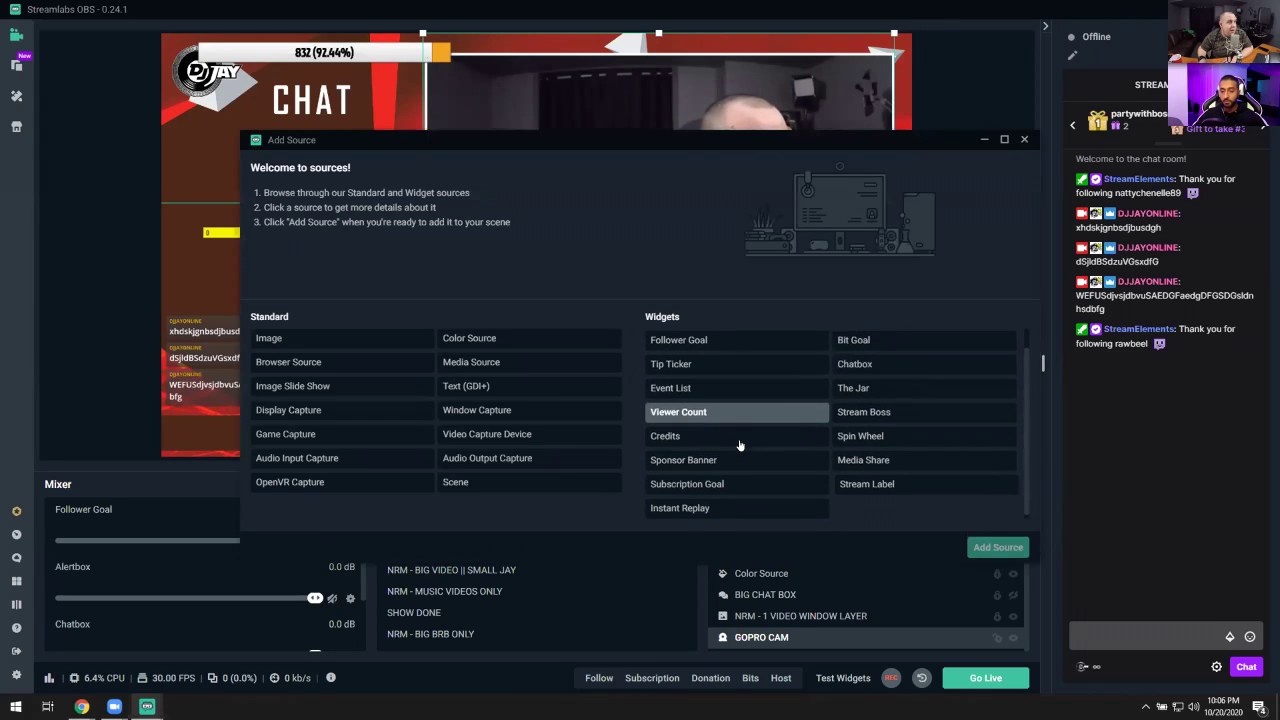
pyautogui.doubleClick(720, 421)
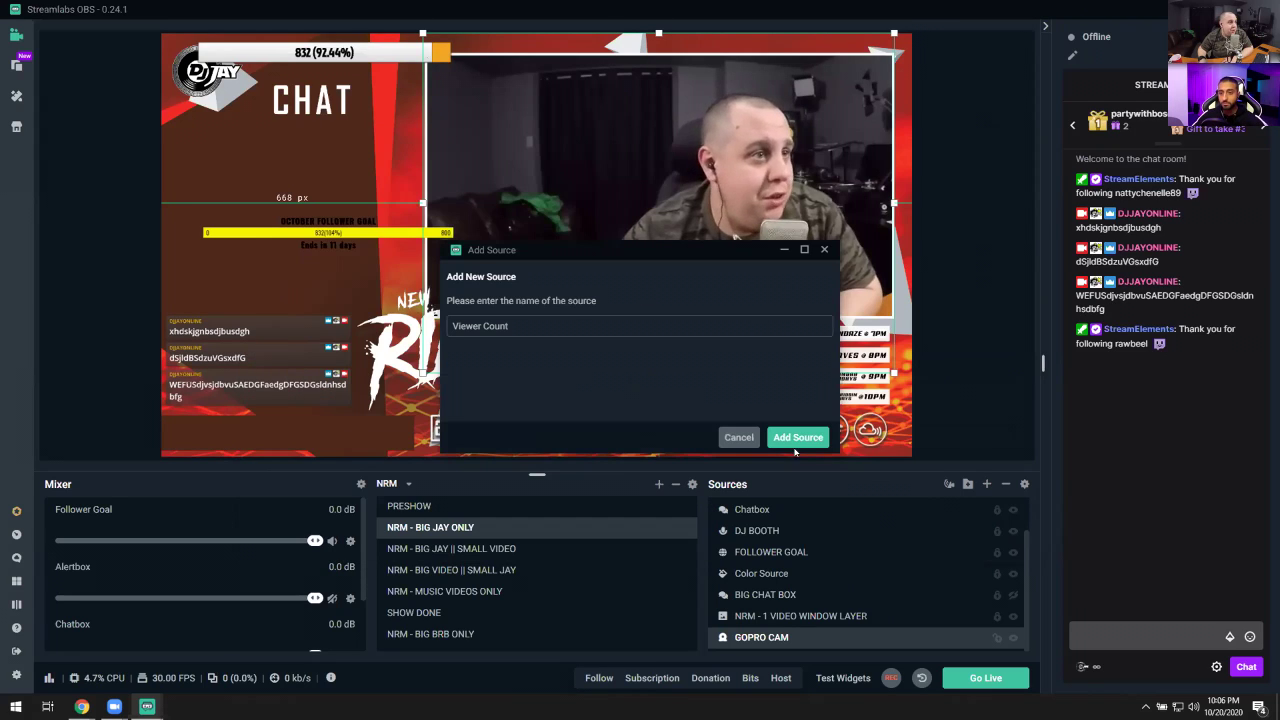
pyautogui.click(772, 436)
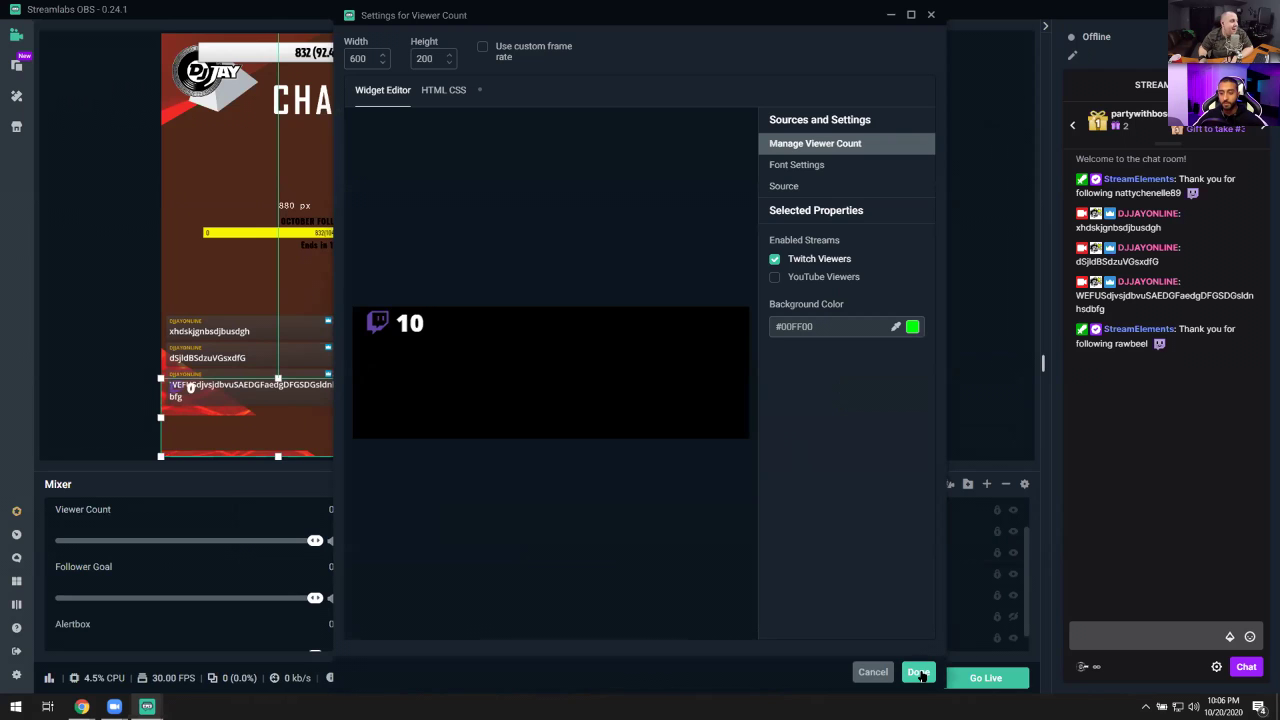
pyautogui.click(918, 673)
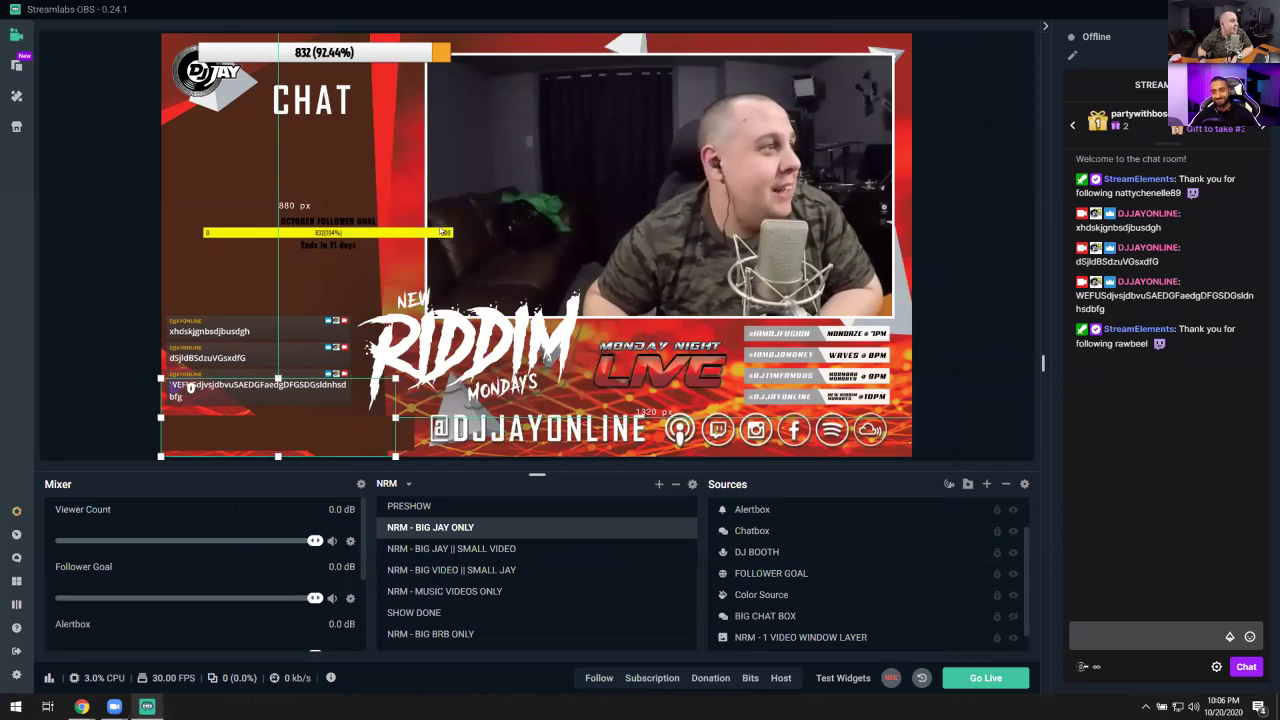
pyautogui.moveTo(277, 432); pyautogui.dragTo(371, 206)
pyautogui.moveTo(490, 222); pyautogui.dragTo(504, 103)
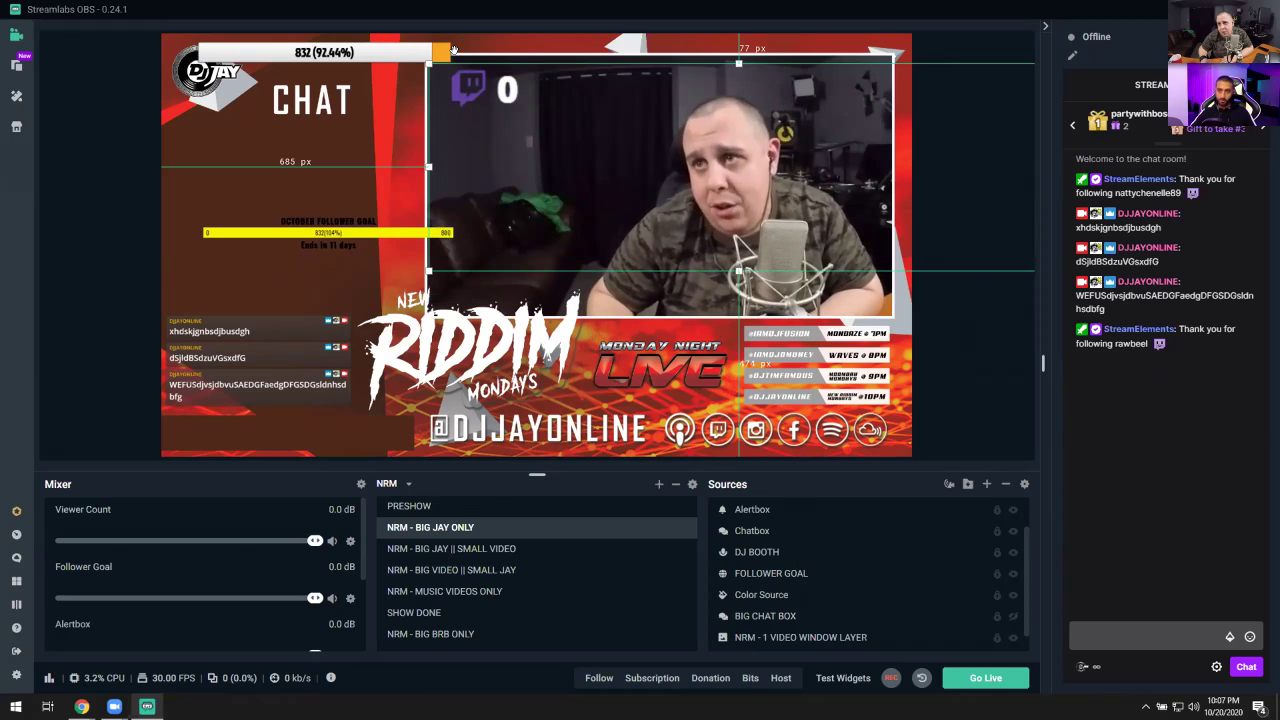
# Step: Examine the descriptions of the Event List, Follower Goal, Stream Boss, The Jar and Chatbox widgets among the available sources
pyautogui.click(987, 484)
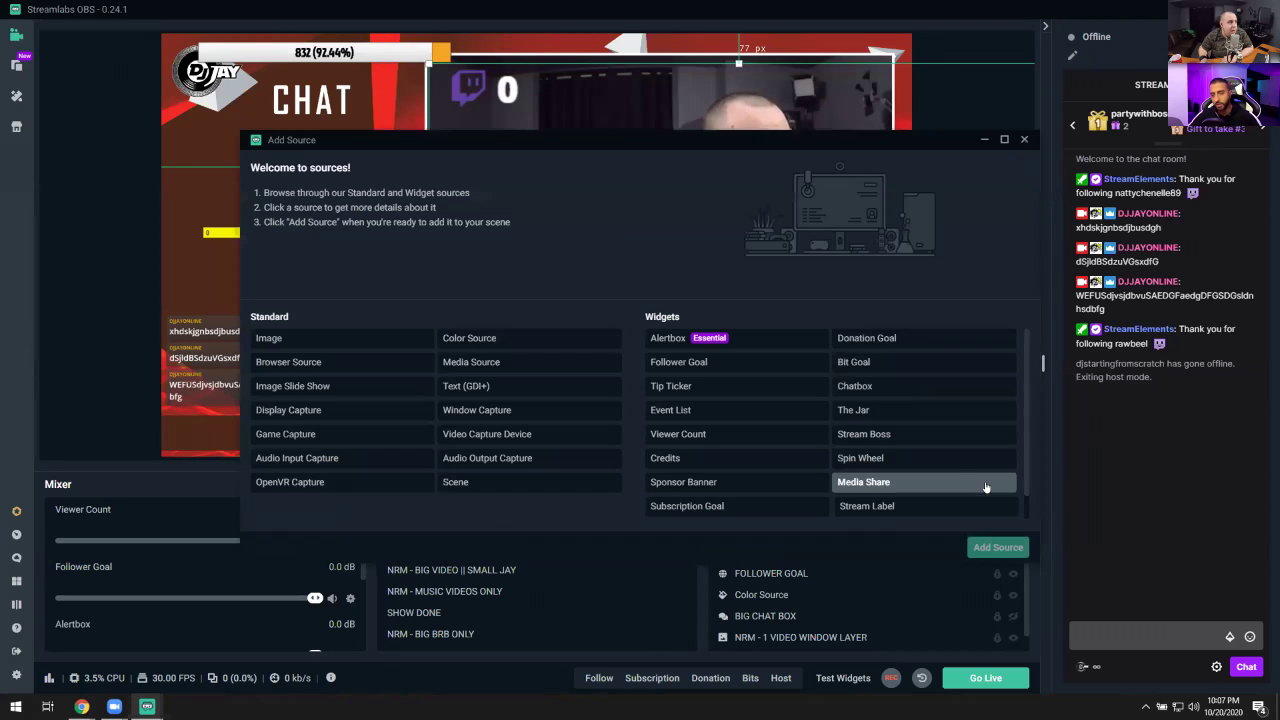
pyautogui.scroll(-1, 881, 495)
pyautogui.scroll(1, 880, 490)
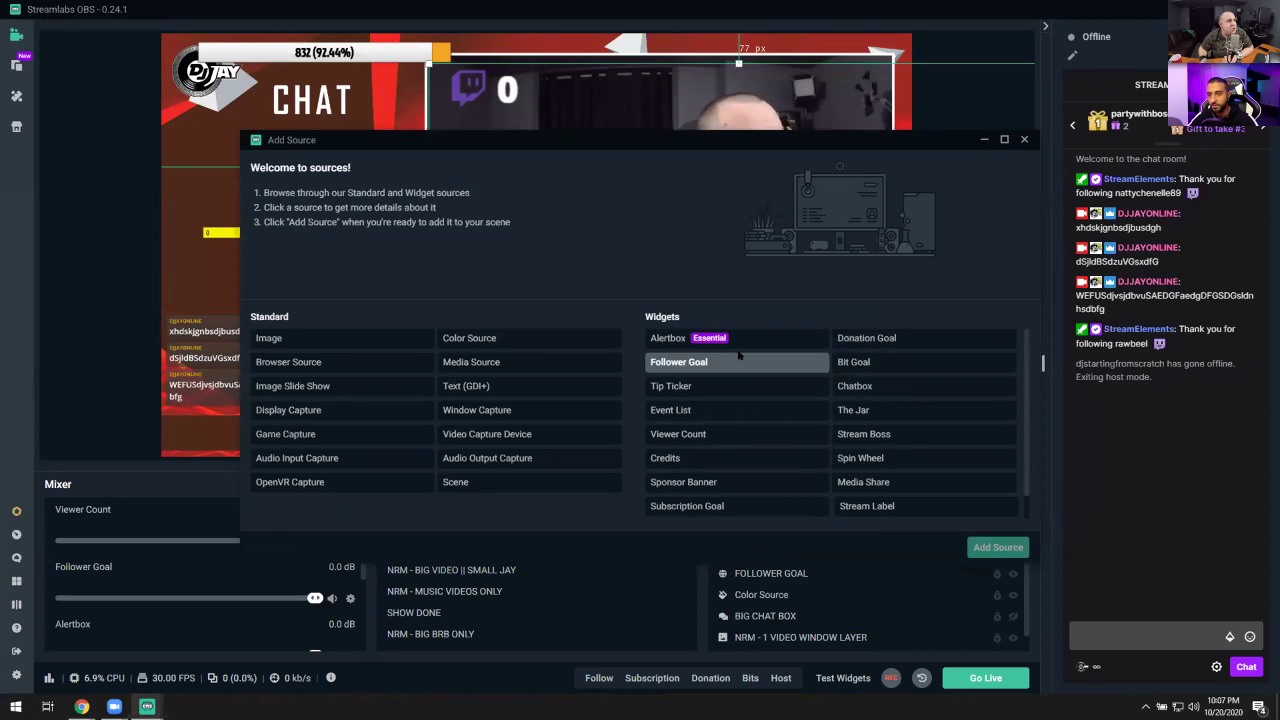
pyautogui.click(705, 409)
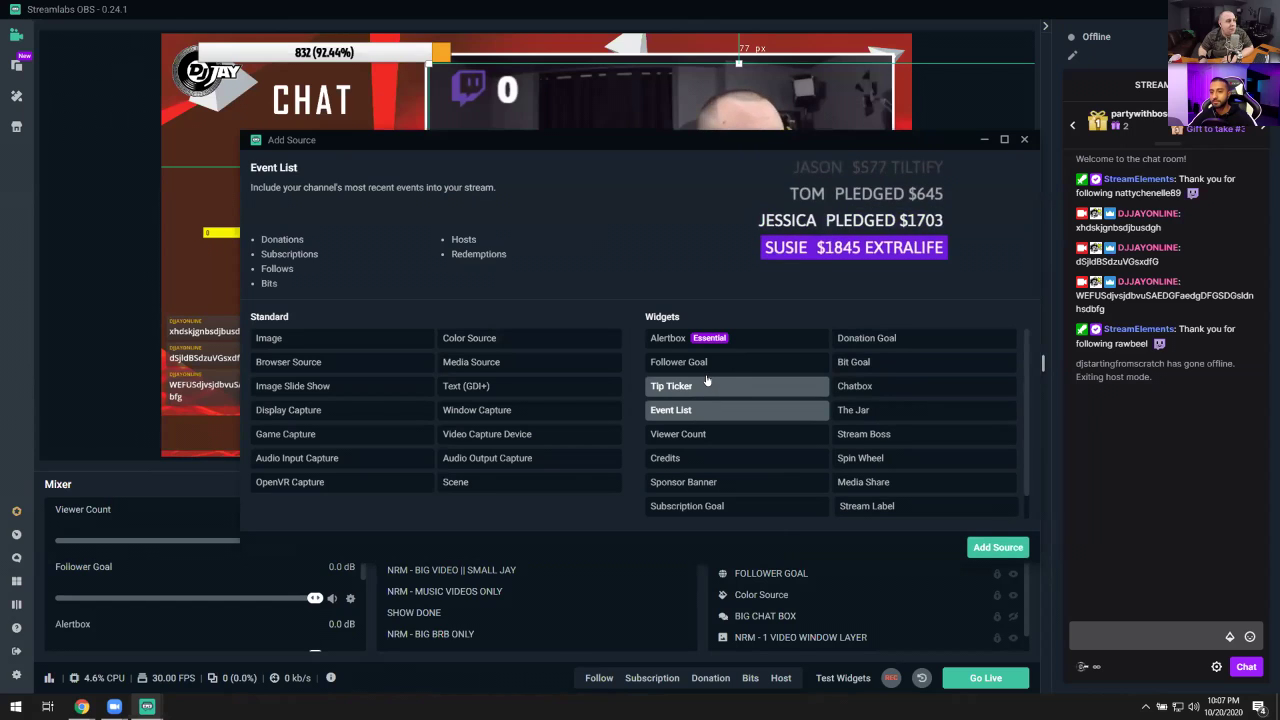
pyautogui.click(704, 362)
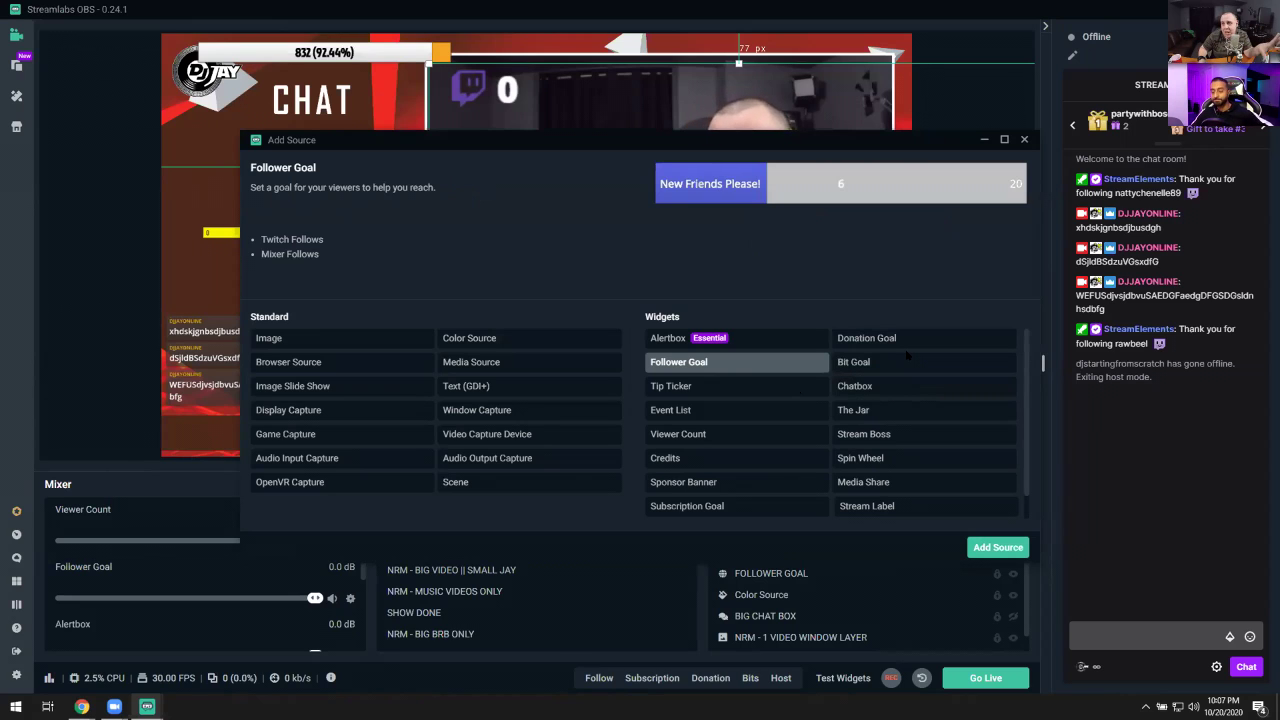
pyautogui.click(889, 438)
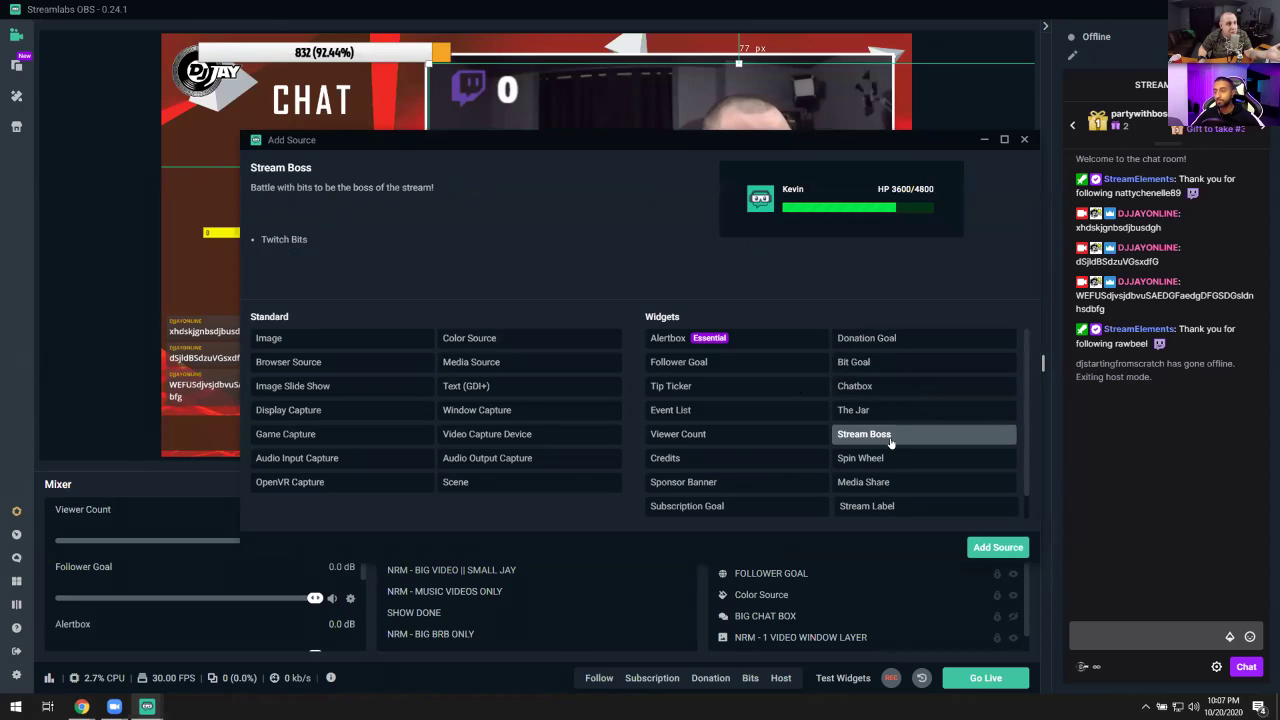
pyautogui.click(870, 412)
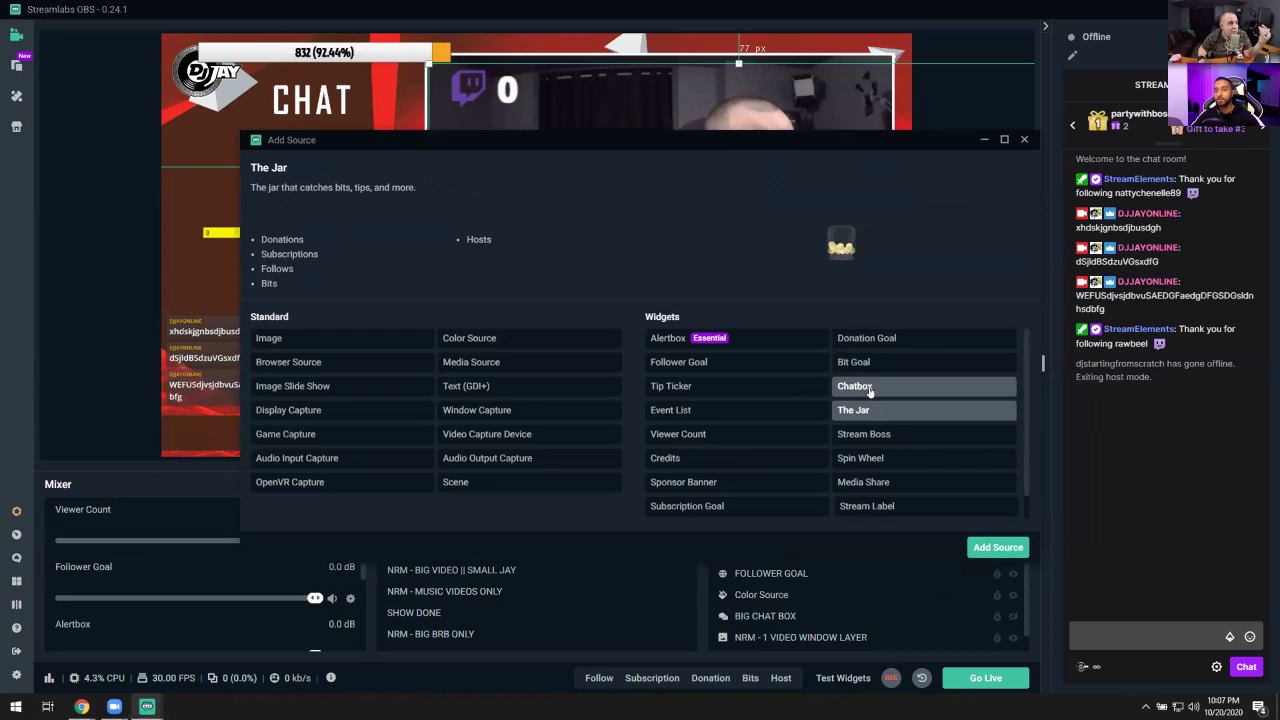
pyautogui.click(871, 390)
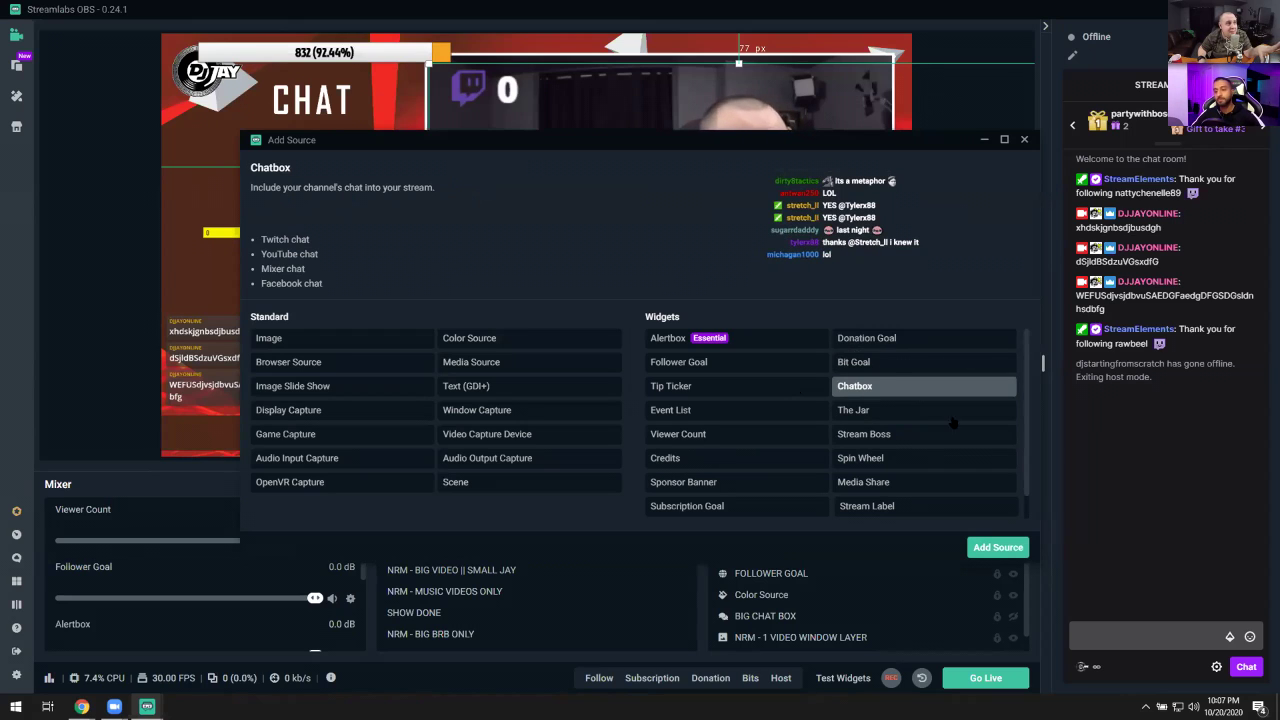
pyautogui.click(1024, 140)
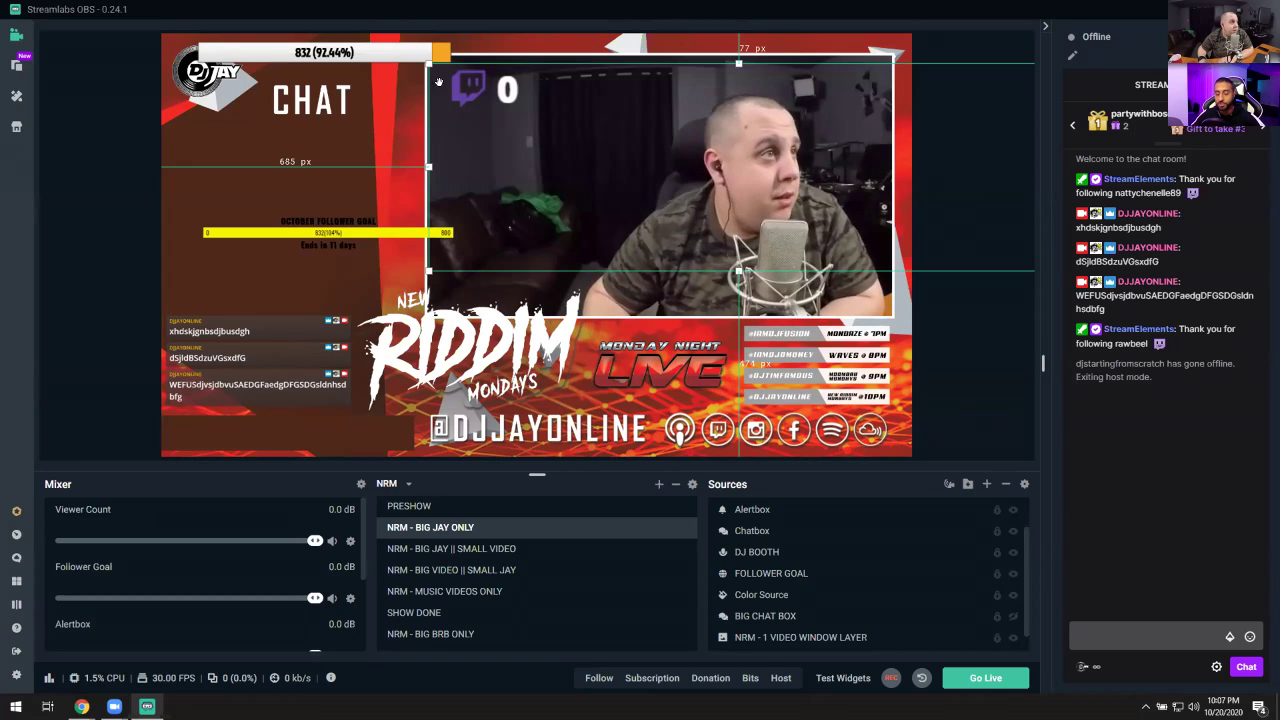
# Step: Move the Viewer Count widget closer to the video window's upper-left corner, about 680 px from the canvas's left edge
pyautogui.moveTo(446, 79); pyautogui.dragTo(449, 52)
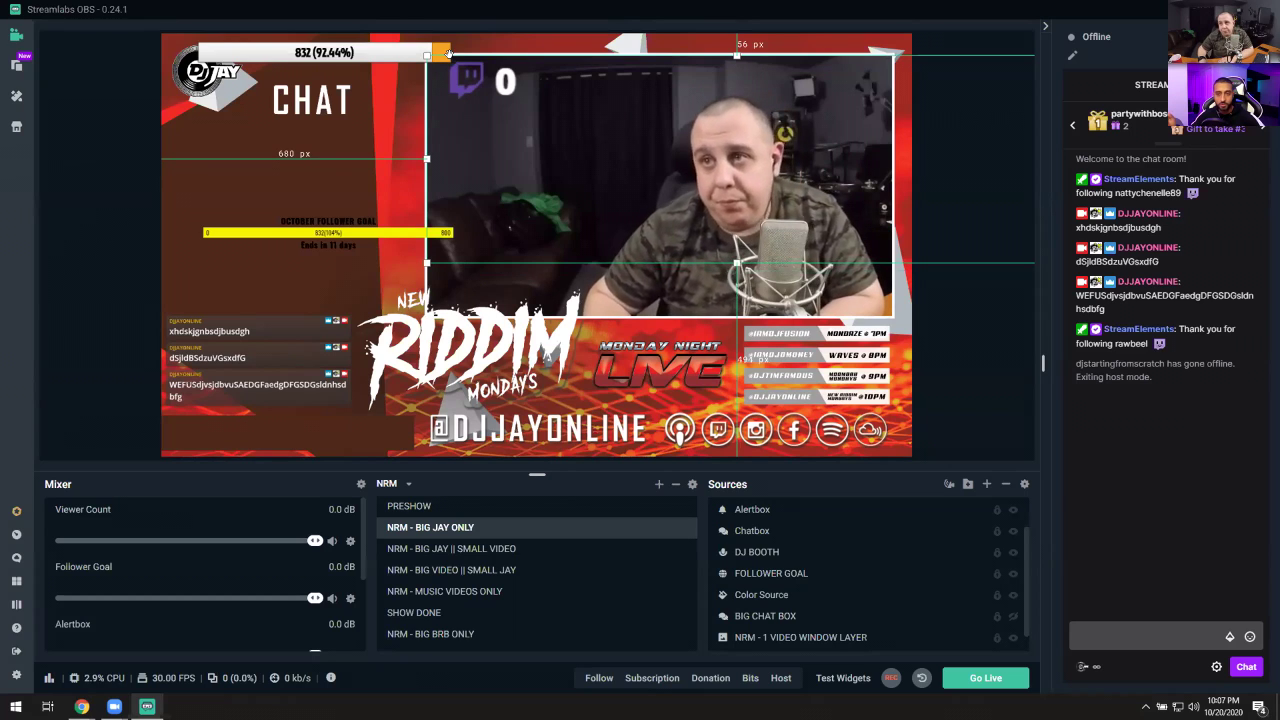
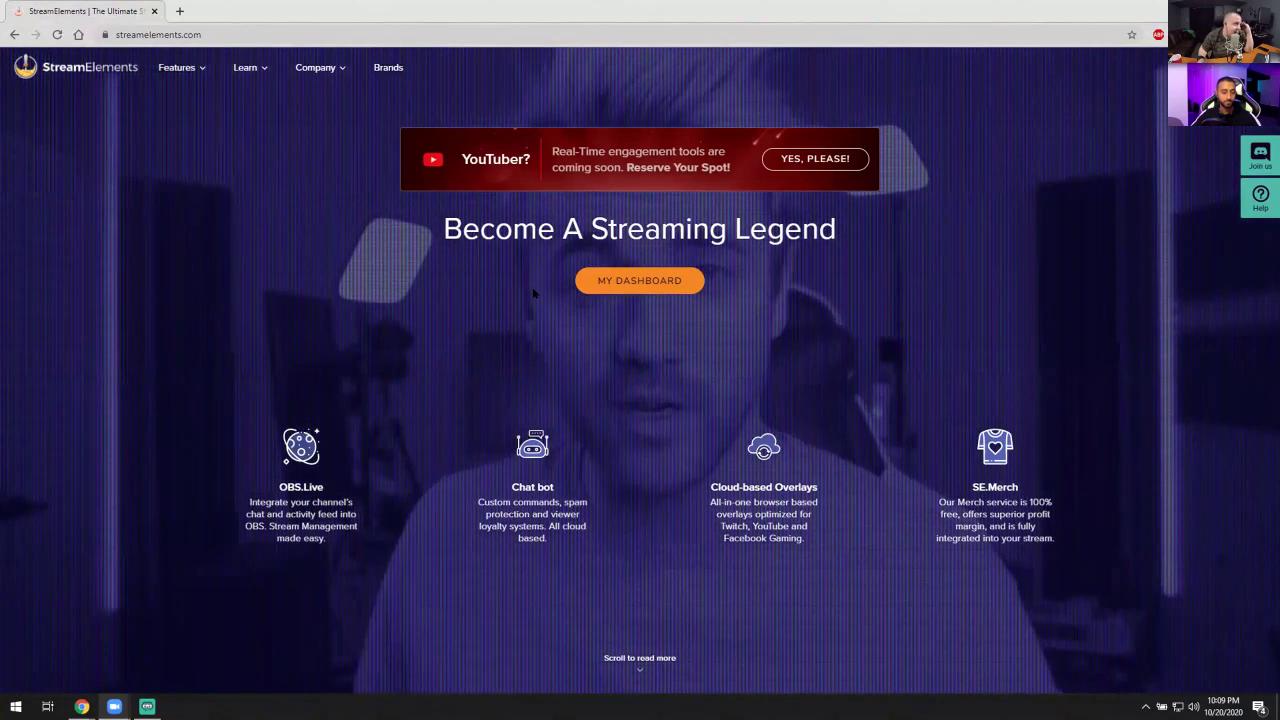
# Step: Open the FOLLOWER GOAL overlay for editing from the overlays of the StreamElements dashboard
pyautogui.click(641, 281)
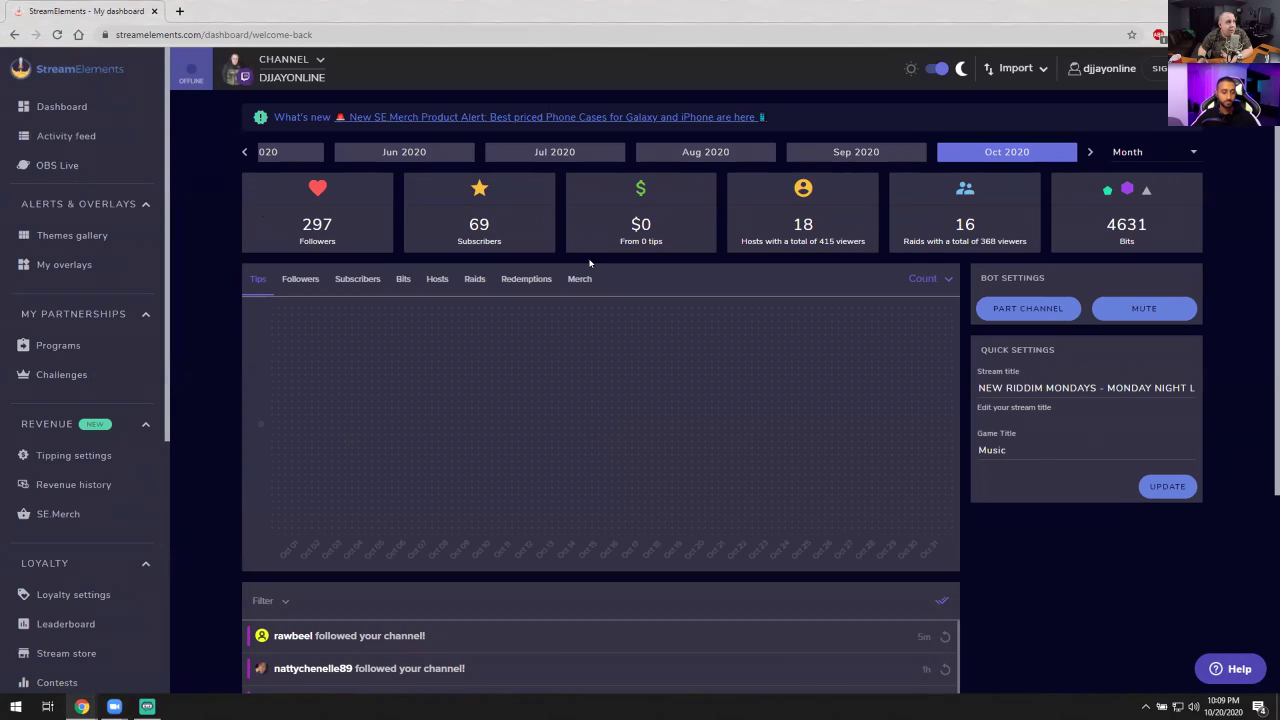
pyautogui.click(71, 264)
pyautogui.click(378, 399)
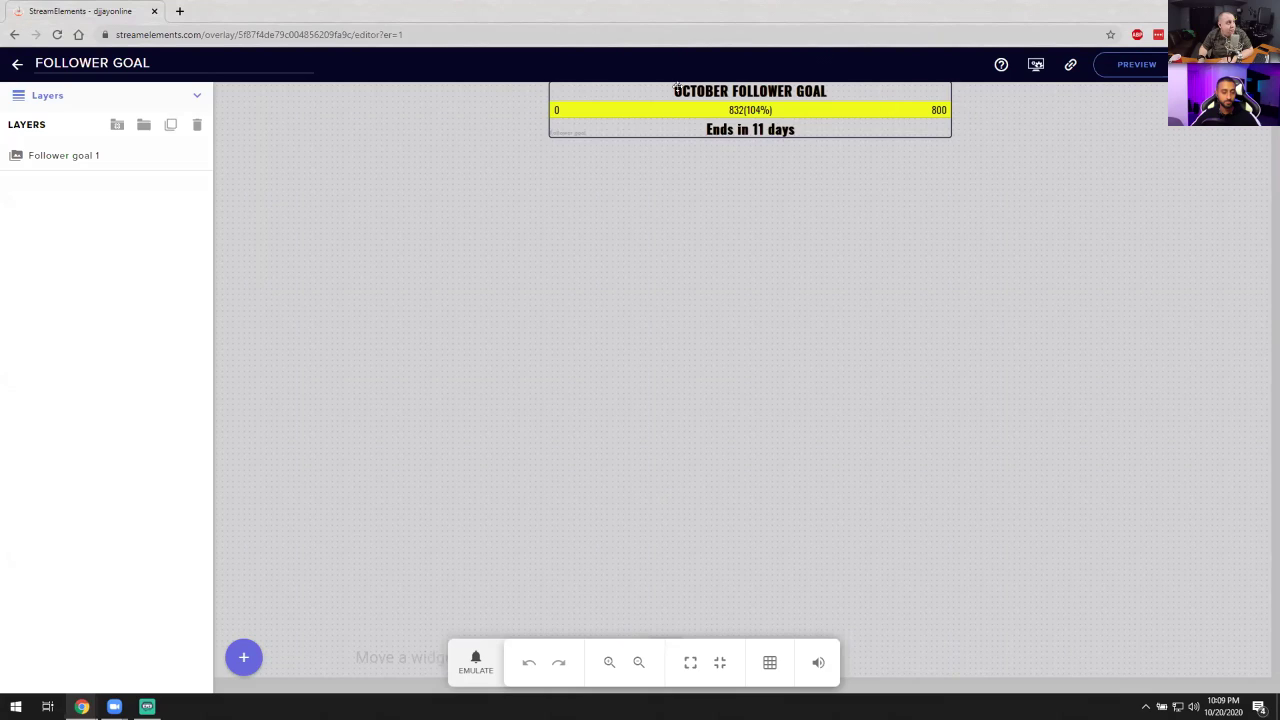
# Step: Examine the Follower goal 1 layer's goal settings, its position, size and style options, and its text settings
pyautogui.click(140, 157)
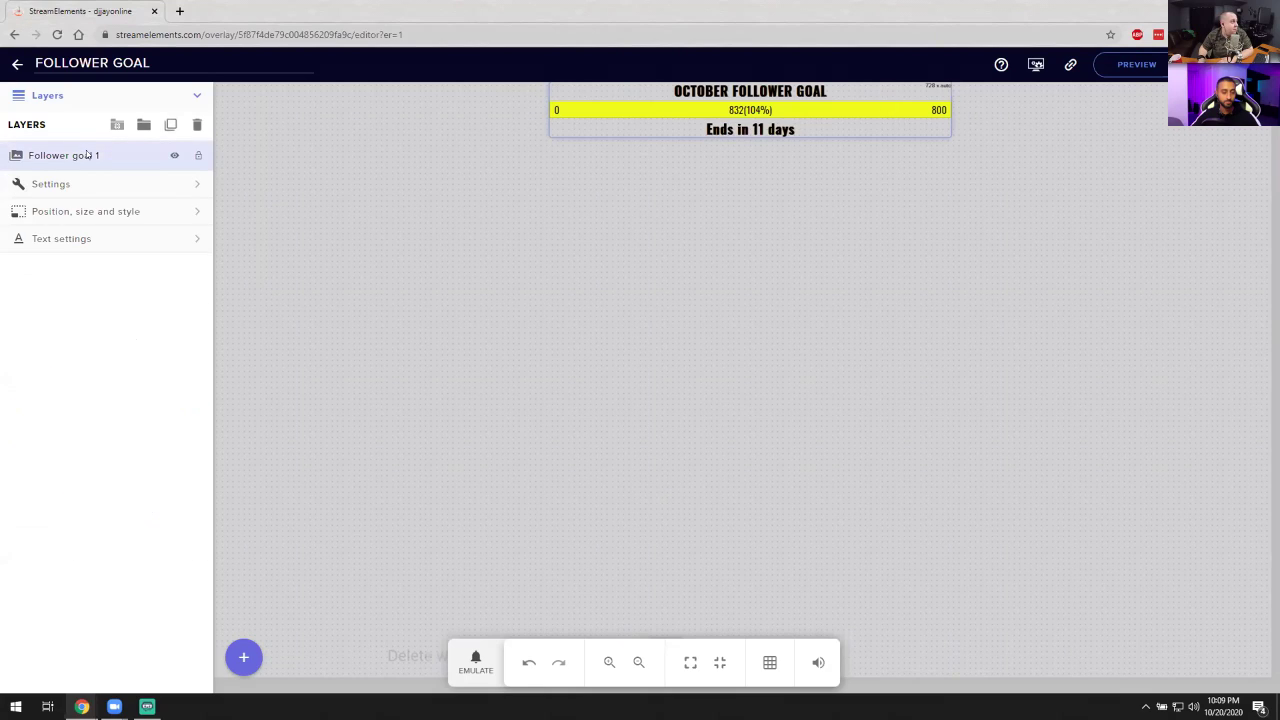
pyautogui.click(124, 184)
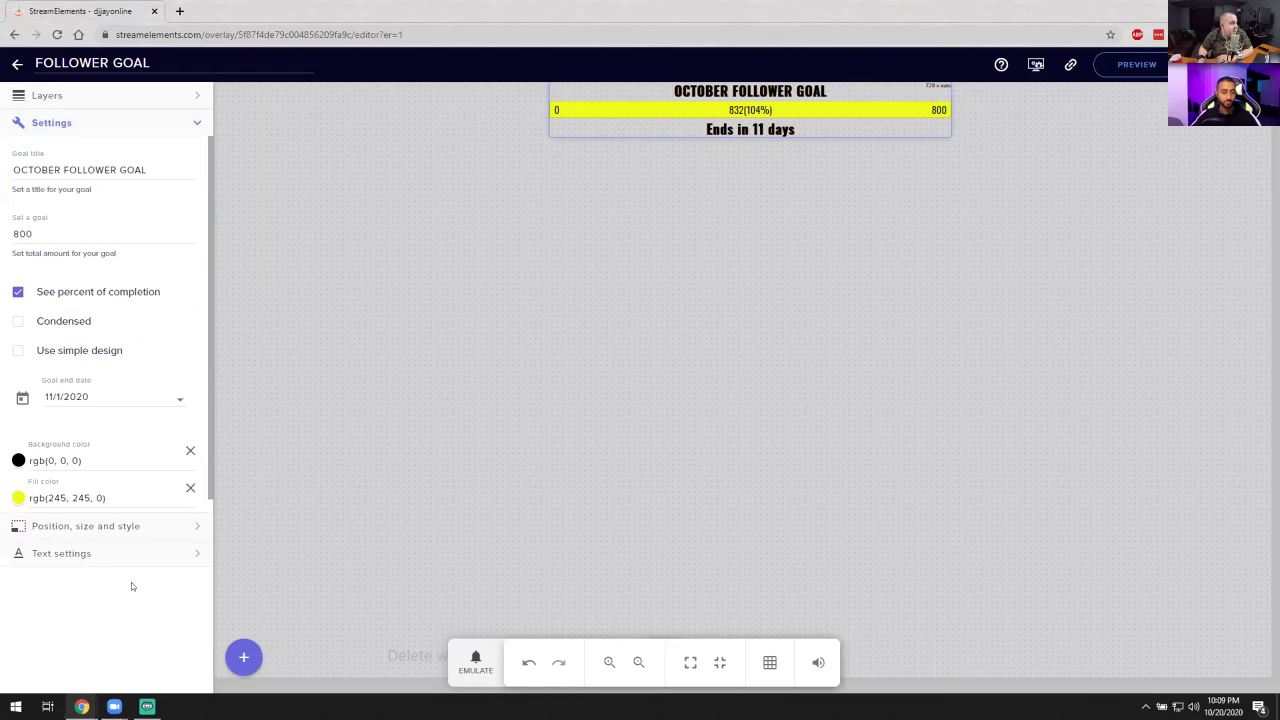
pyautogui.click(137, 530)
pyautogui.click(134, 510)
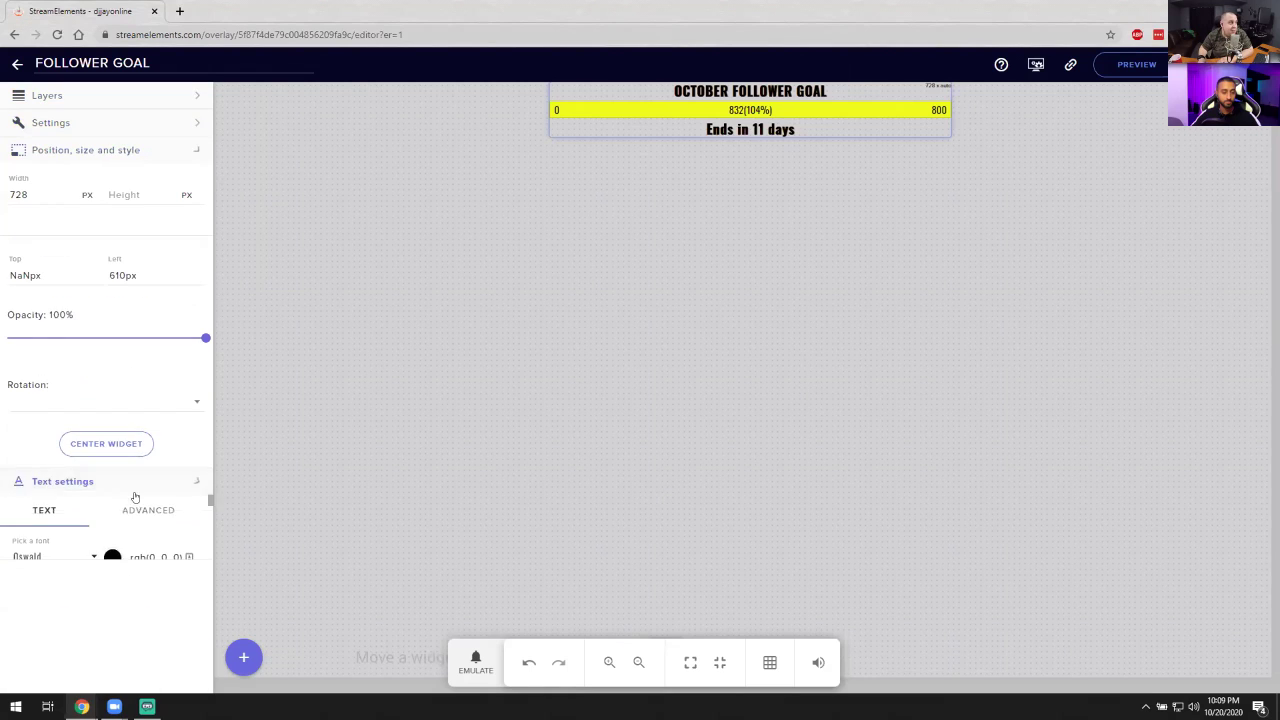
pyautogui.scroll(-4, 134, 517)
pyautogui.scroll(4, 134, 517)
pyautogui.scroll(-1, 134, 517)
pyautogui.scroll(1, 131, 517)
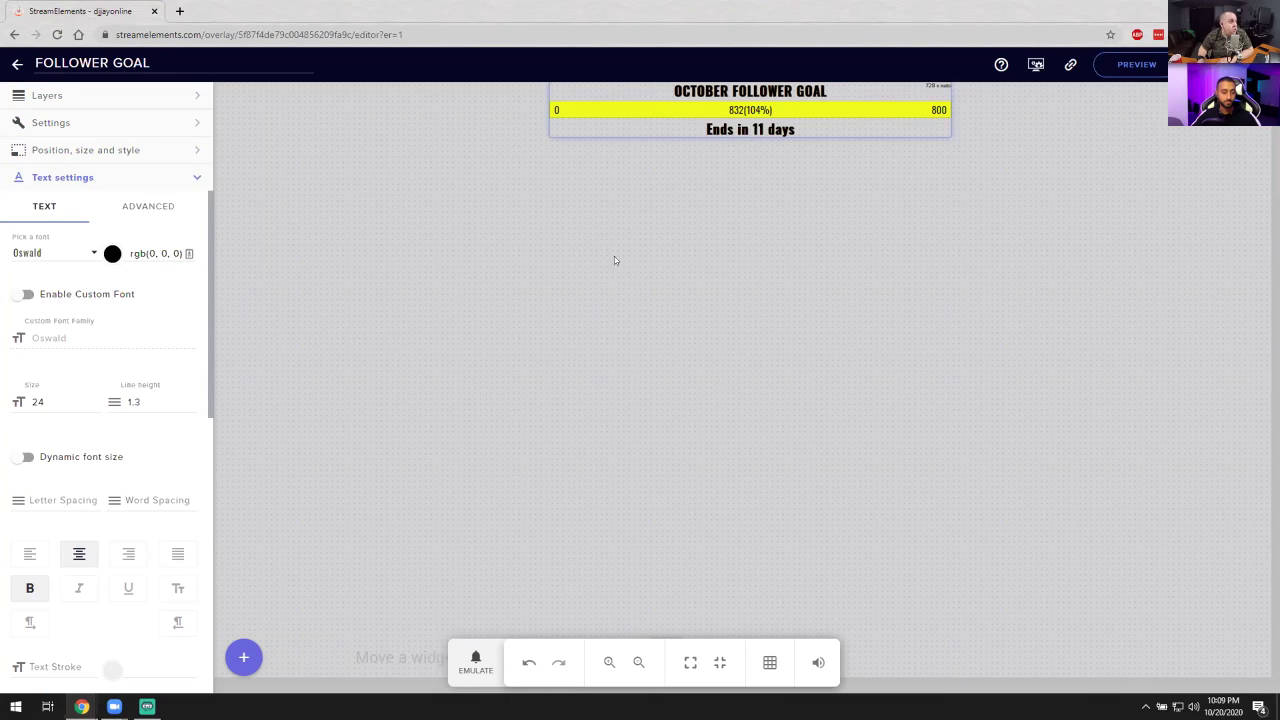
# Step: Move the follower goal bar down toward the middle of the overlay canvas and copy the overlay's link
pyautogui.moveTo(743, 154); pyautogui.dragTo(844, 306)
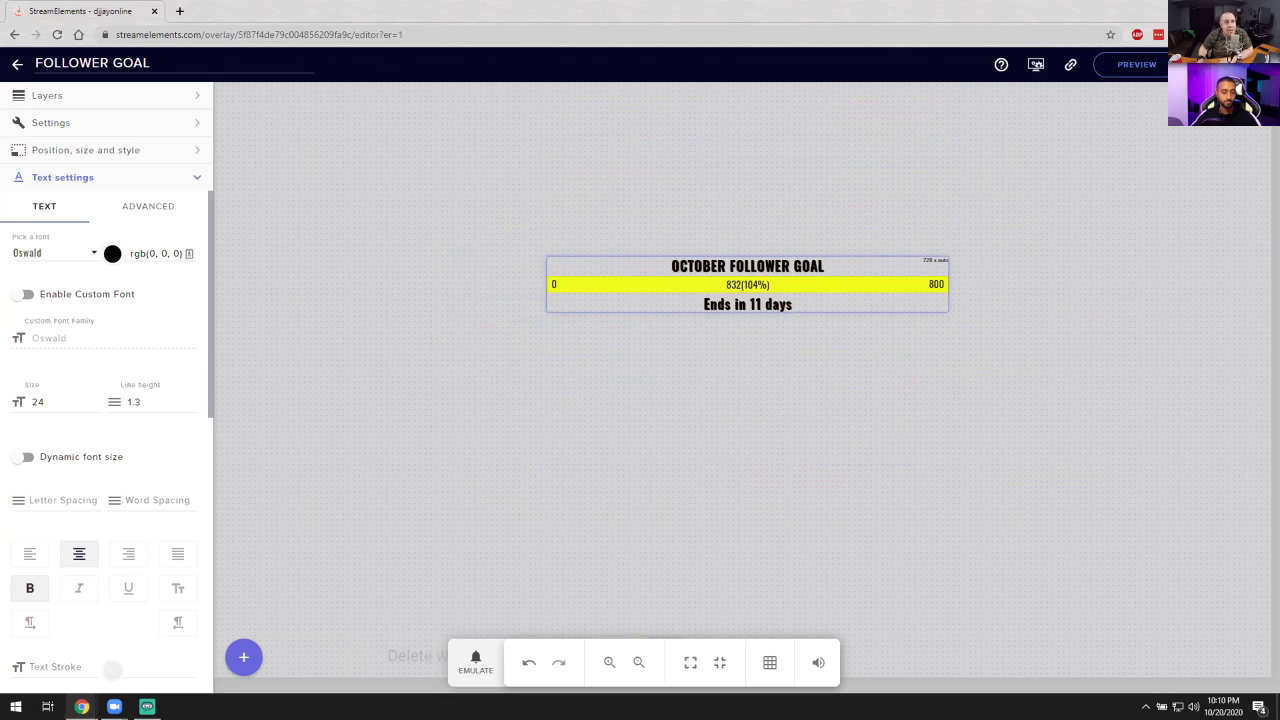
pyautogui.click(1068, 66)
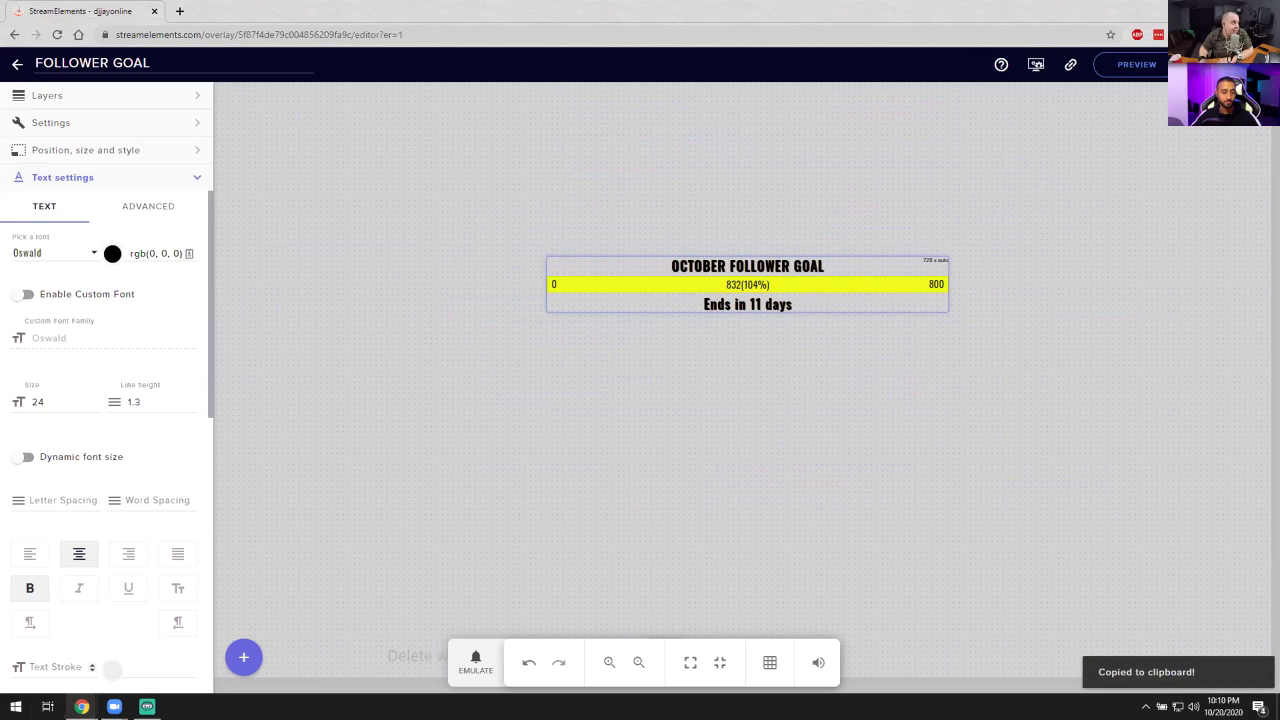
# Step: Switch to Streamlabs OBS and add a new browser source to the NRM - BIG JAY ONLY scene, pasting the copied overlay link as its URL
pyautogui.click(147, 707)
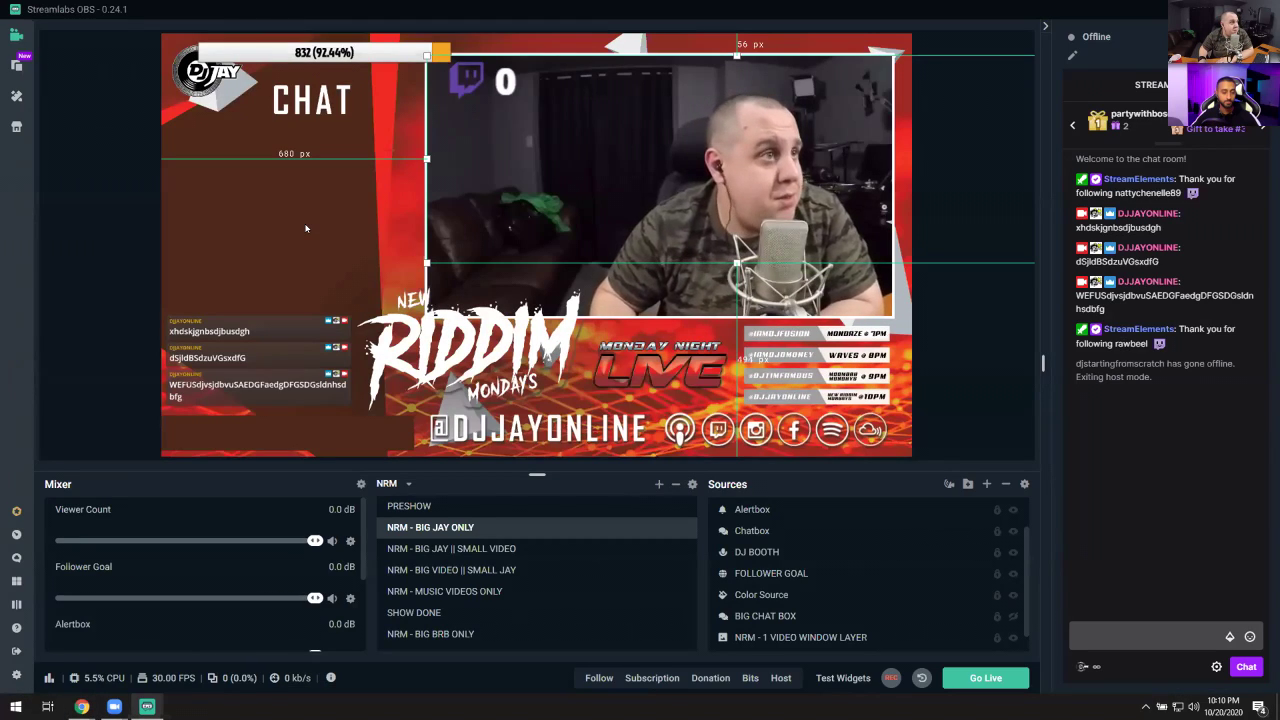
pyautogui.click(986, 484)
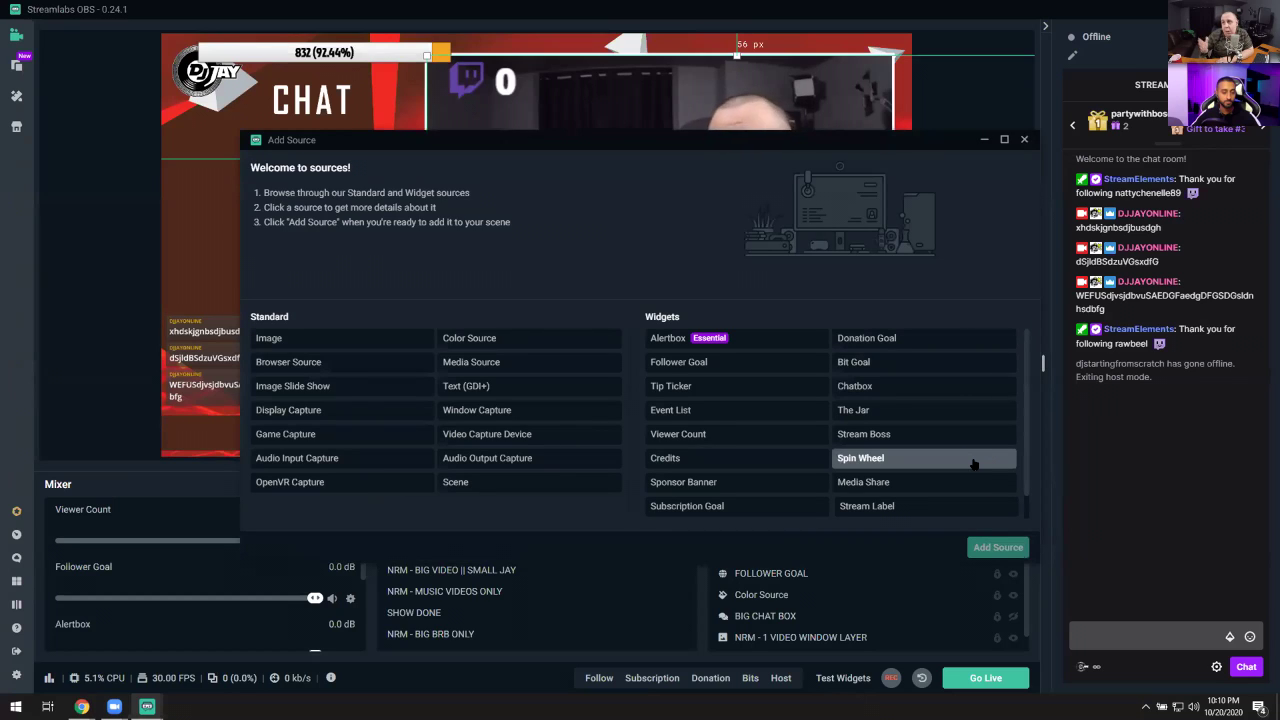
pyautogui.click(282, 360)
pyautogui.click(998, 547)
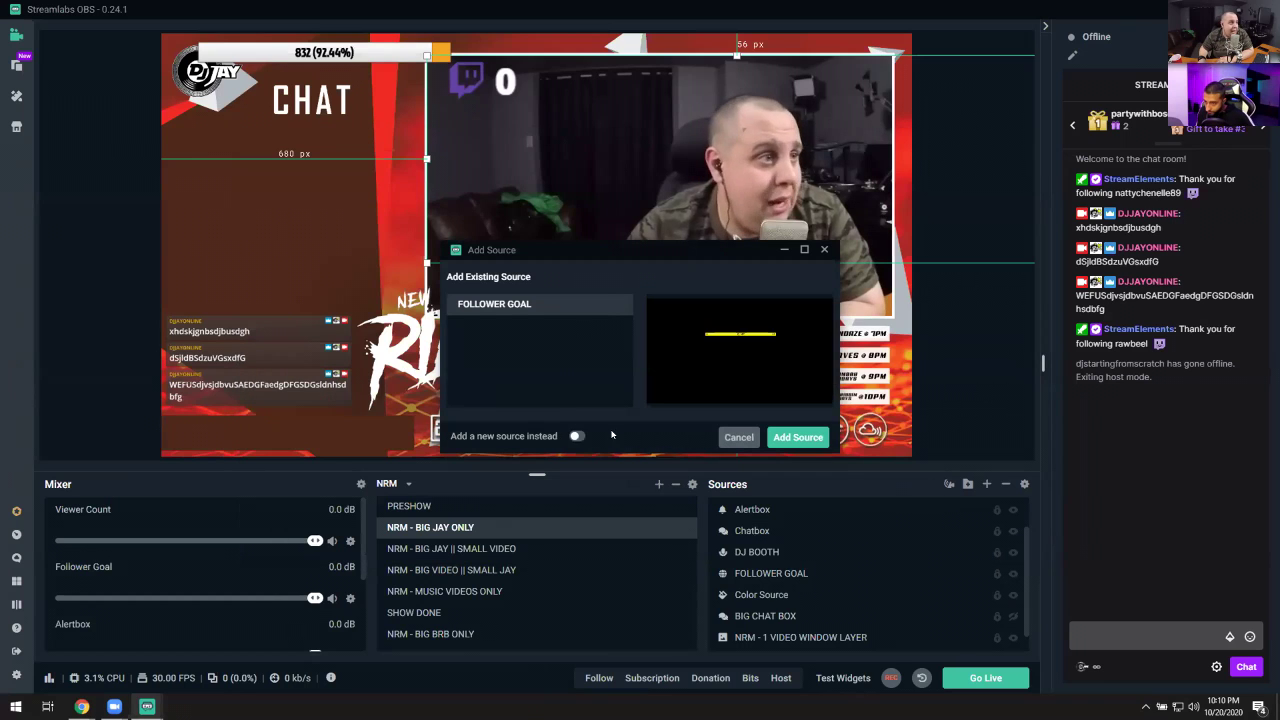
pyautogui.click(577, 436)
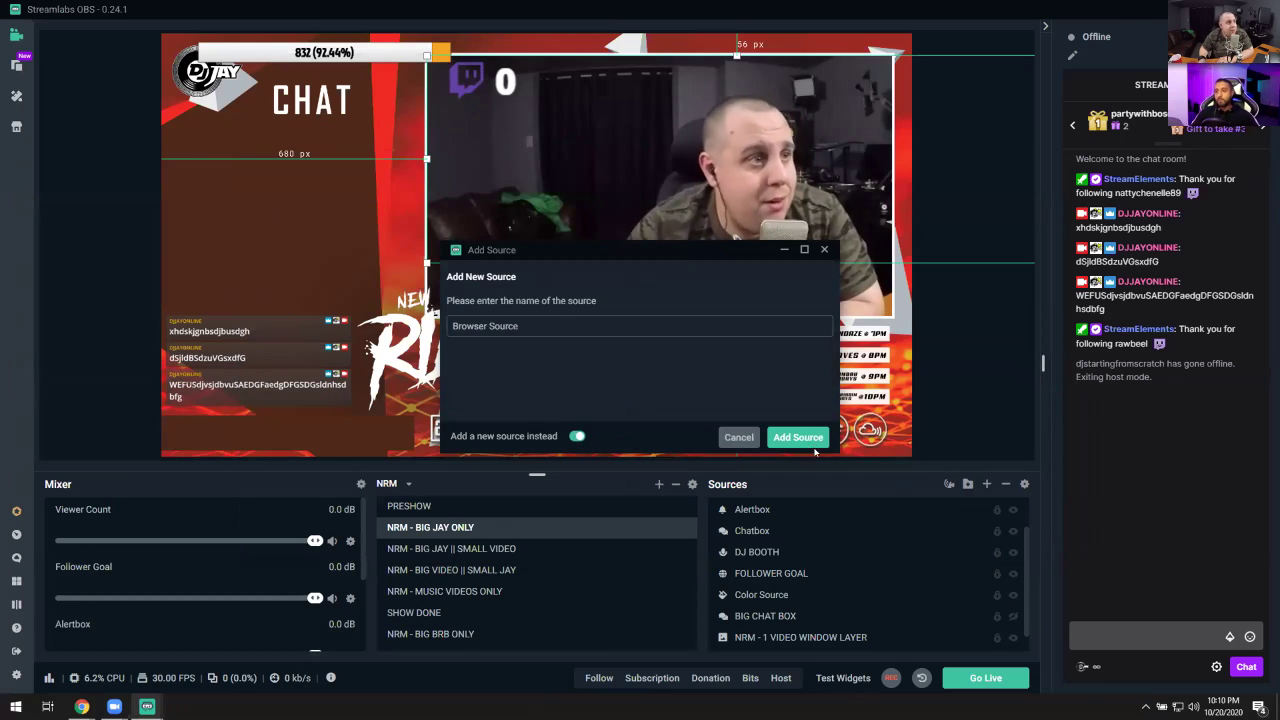
pyautogui.click(806, 441)
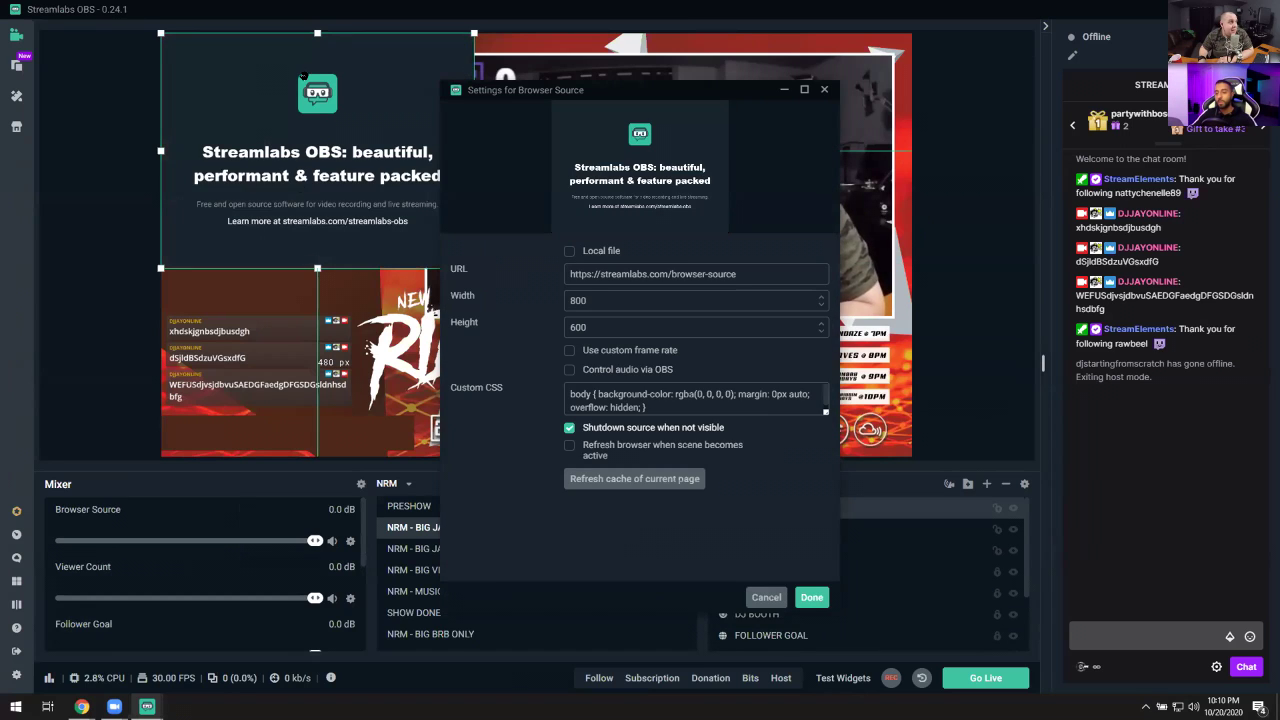
pyautogui.moveTo(745, 278); pyautogui.dragTo(527, 262)
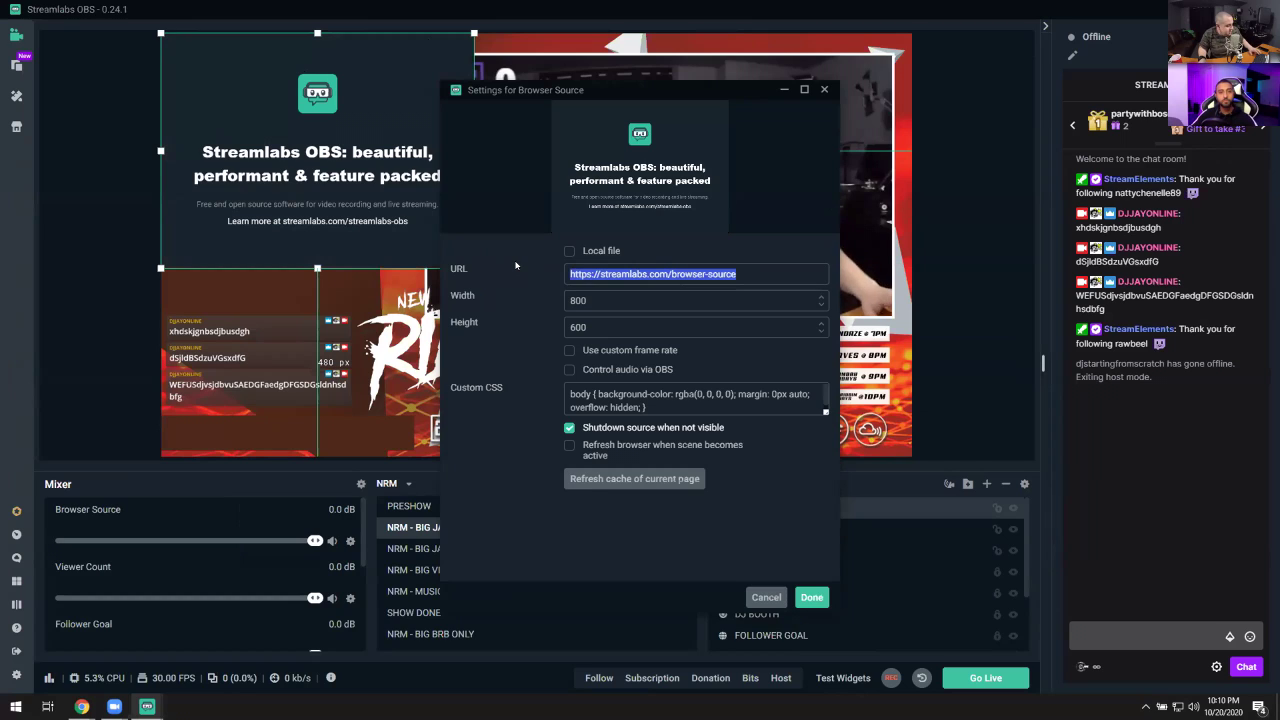
pyautogui.hotkey('ctrl', 'v')
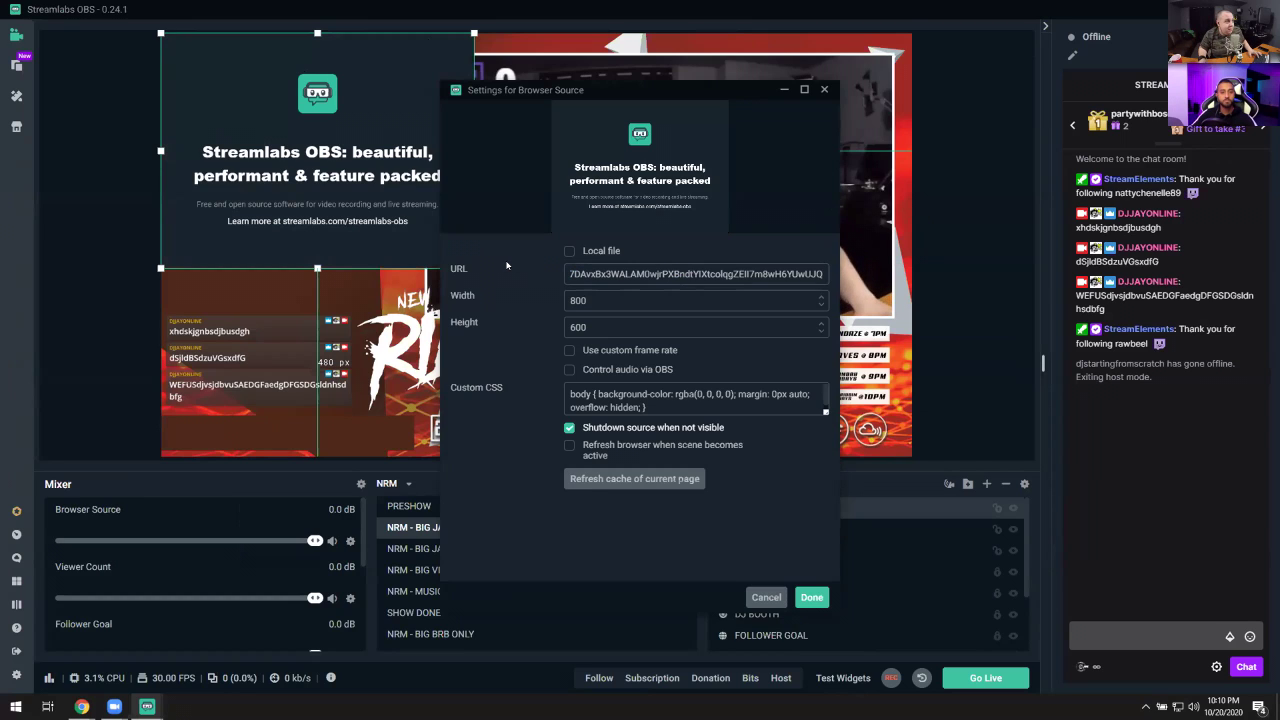
# Step: Size the browser source to 1920 by 1080 and turn off shutting it down when it is not visible
pyautogui.doubleClick(598, 315)
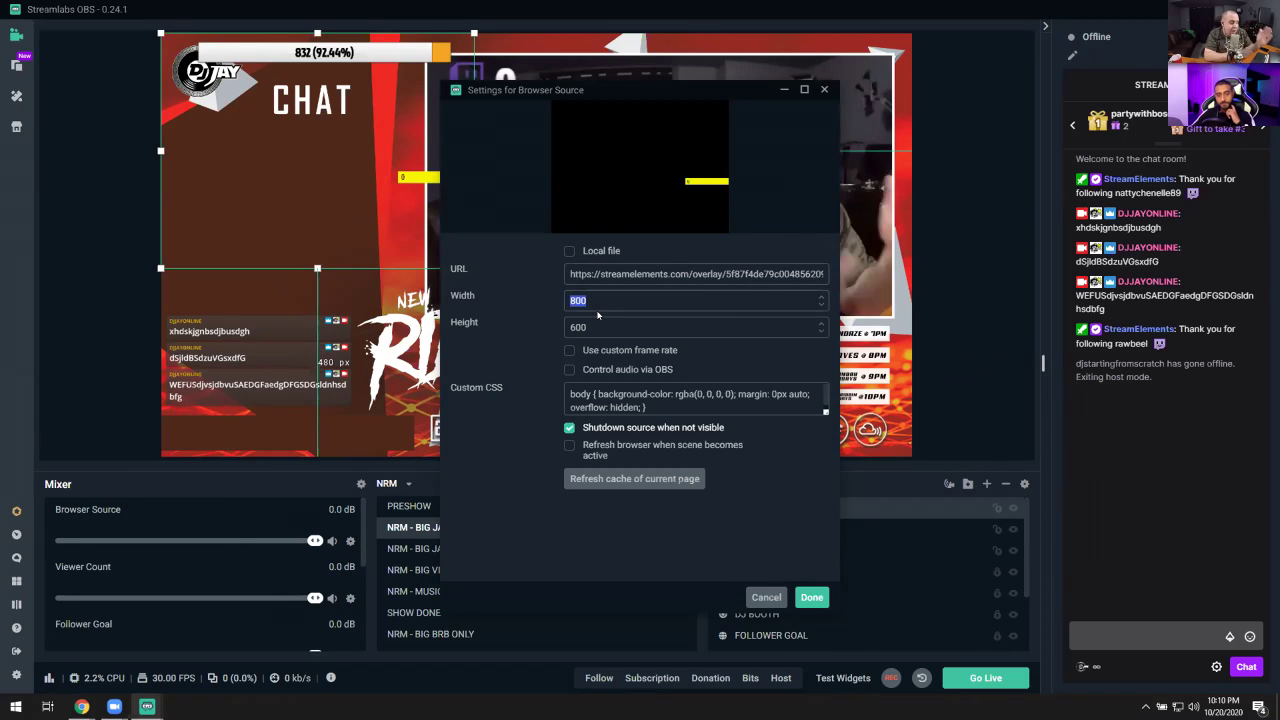
pyautogui.write('1080')
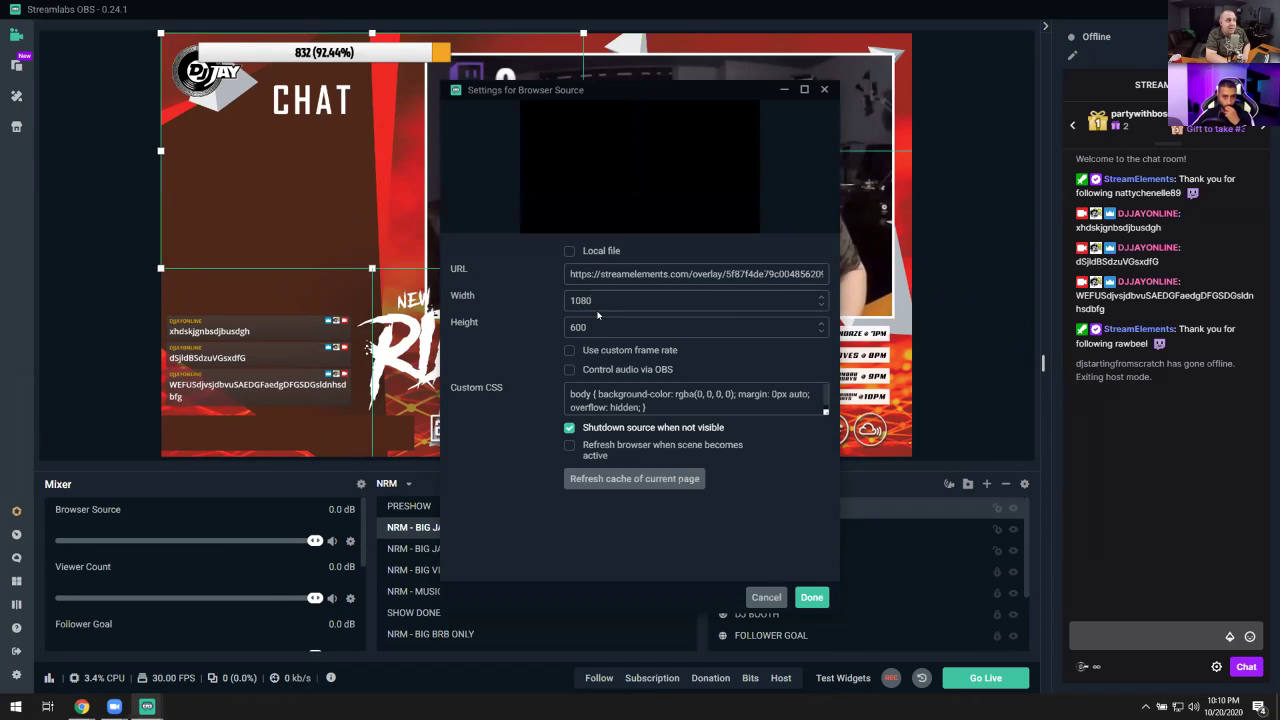
pyautogui.press('Tab')
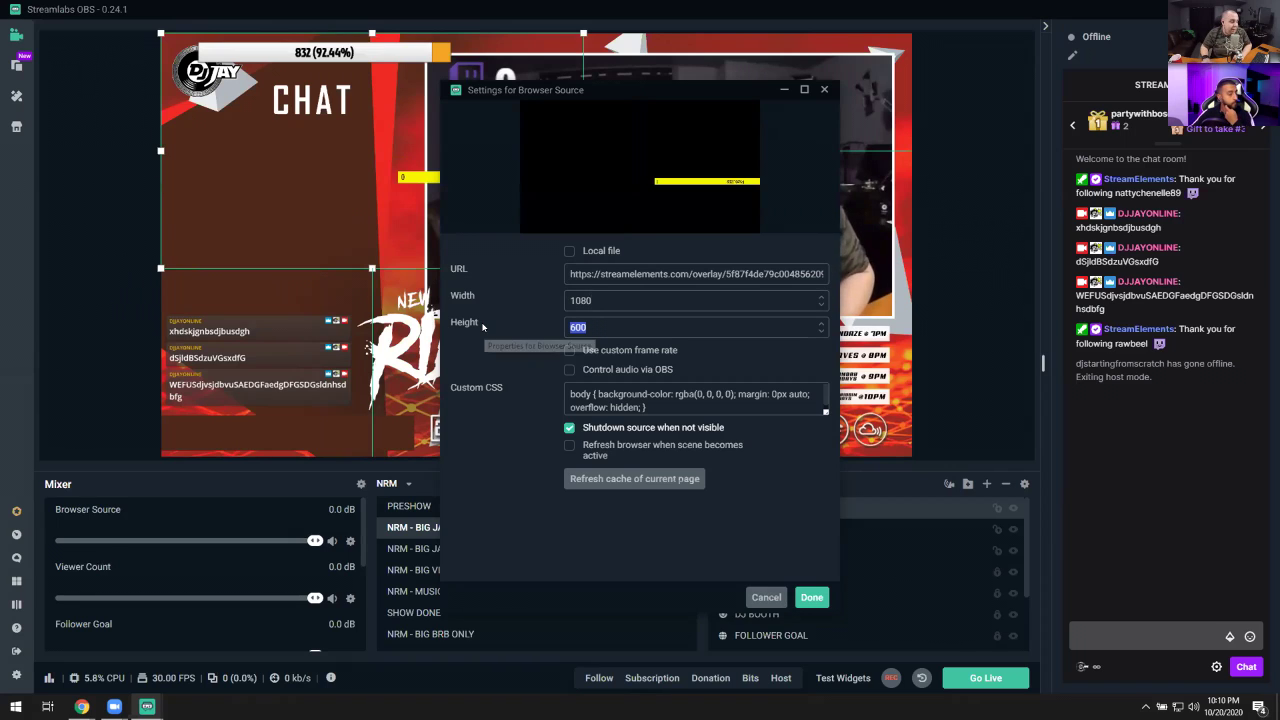
pyautogui.hotkey('shift', 'Tab')
pyautogui.write('1920')
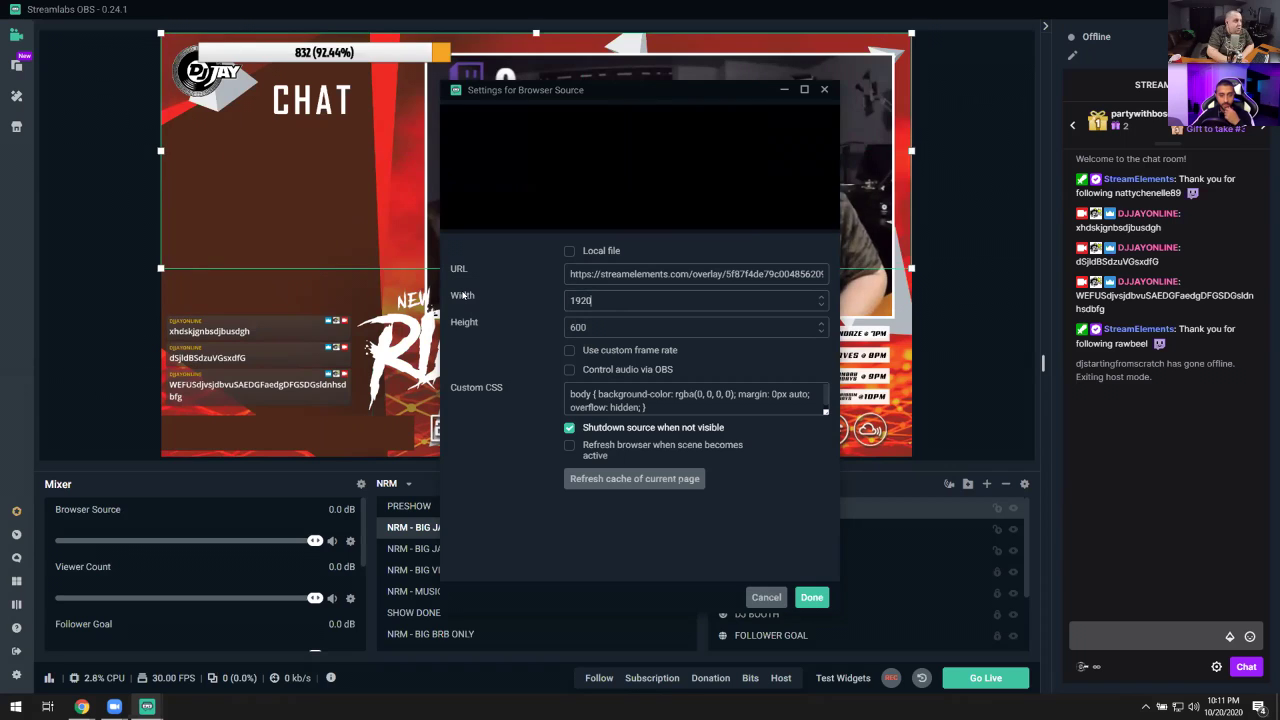
pyautogui.write('1080')
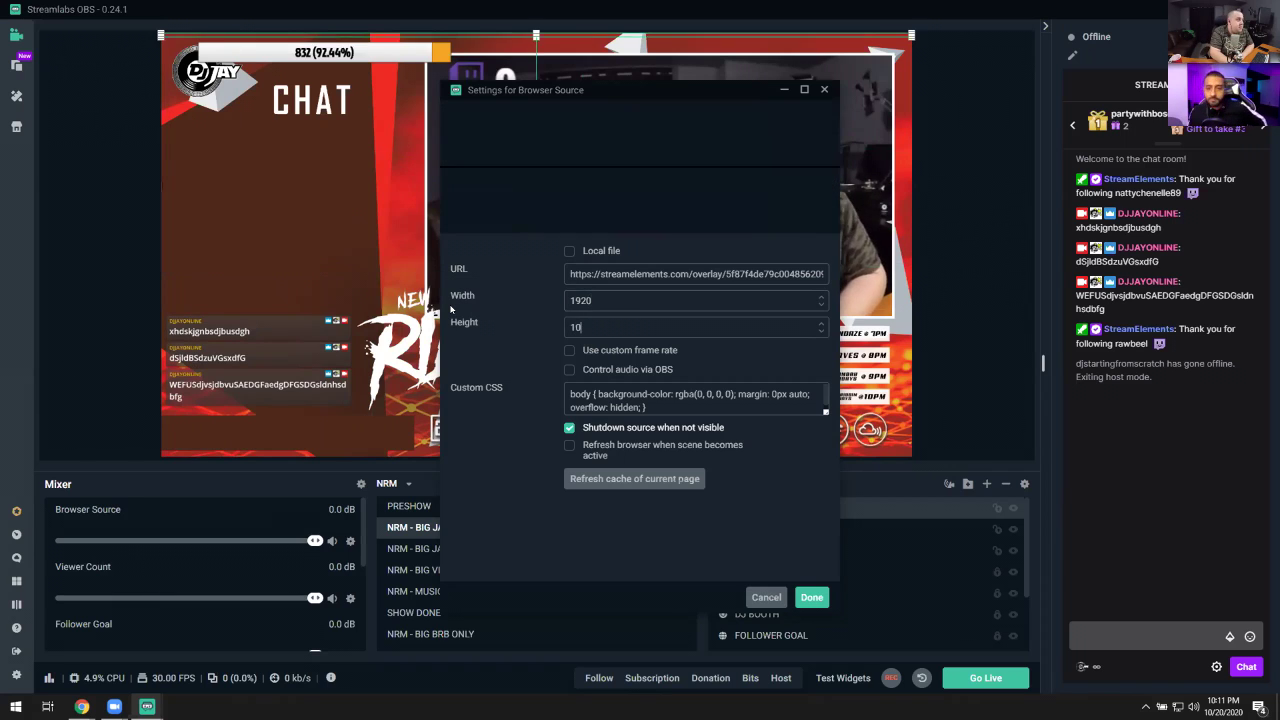
pyautogui.click(567, 428)
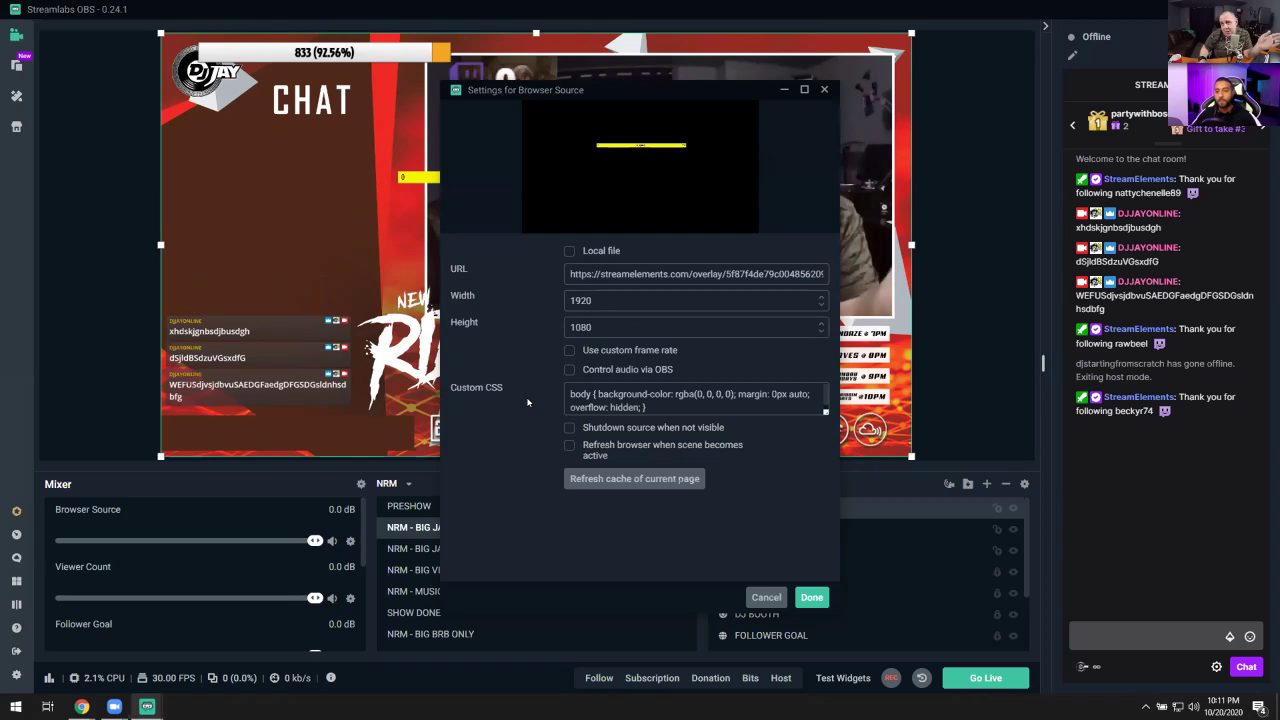
pyautogui.click(806, 597)
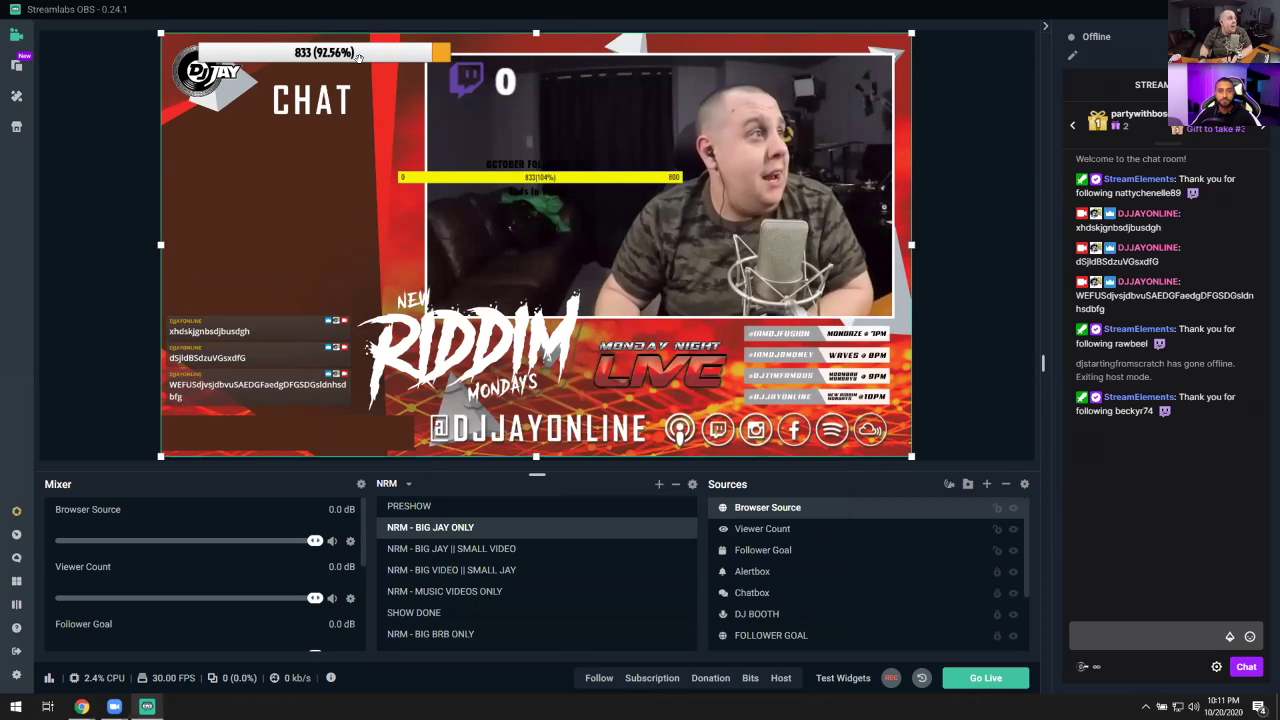
# Step: Crop the browser source to the follower goal bar and place it, scaled down, above the chat messages, about 492 px below the canvas's top edge
pyautogui.moveTo(519, 186)
pyautogui.mouseDown()
pyautogui.moveTo(508, 188)
pyautogui.moveTo(530, 178)
pyautogui.mouseUp()
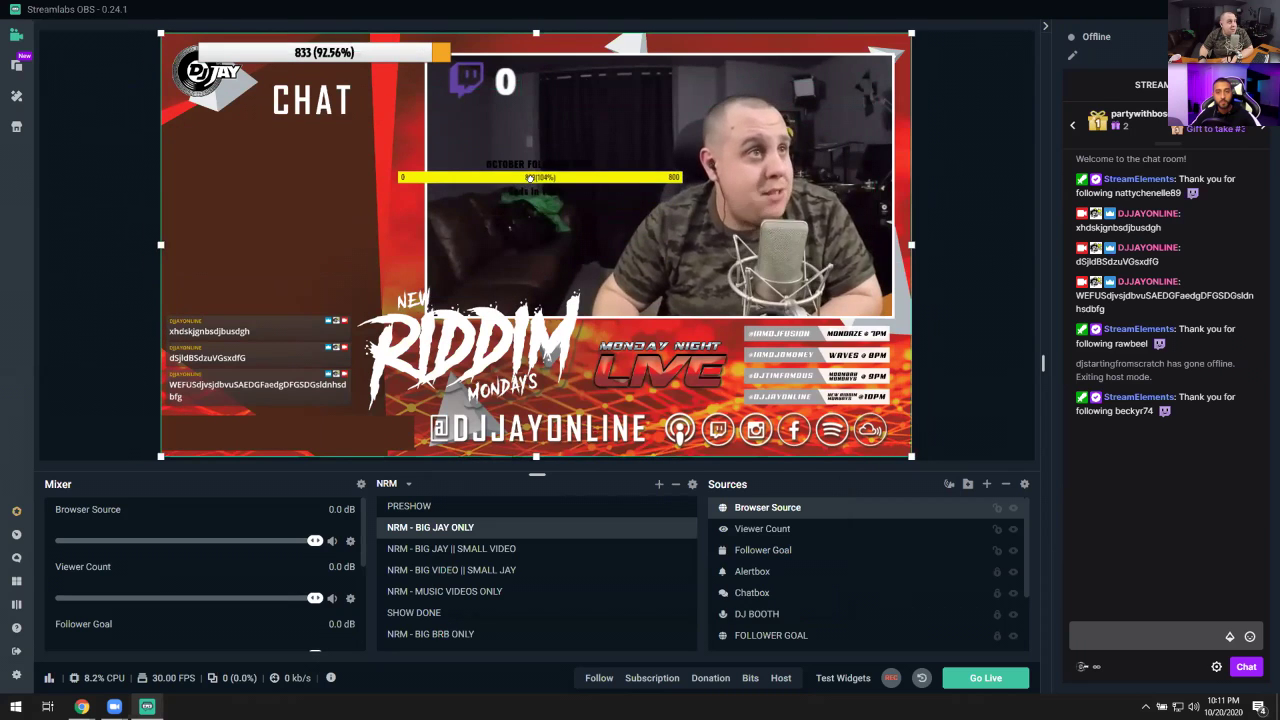
pyautogui.moveTo(914, 242); pyautogui.dragTo(689, 244)
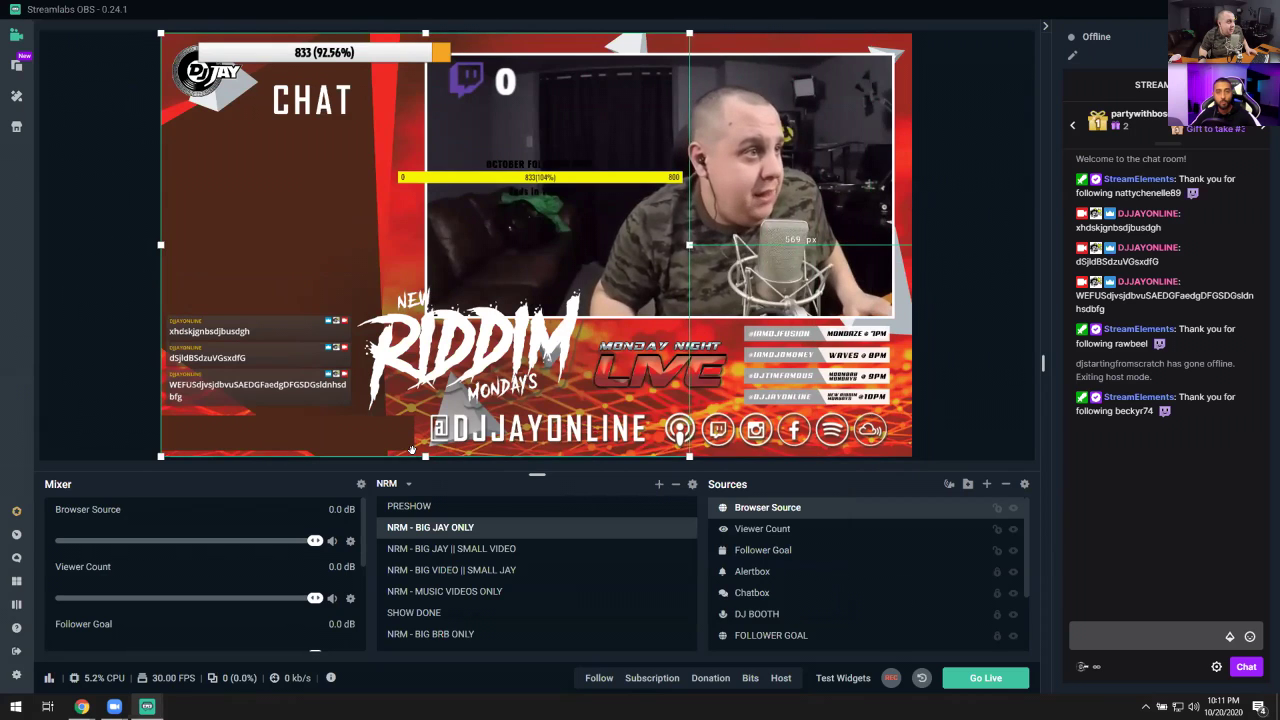
pyautogui.moveTo(422, 455); pyautogui.dragTo(425, 206)
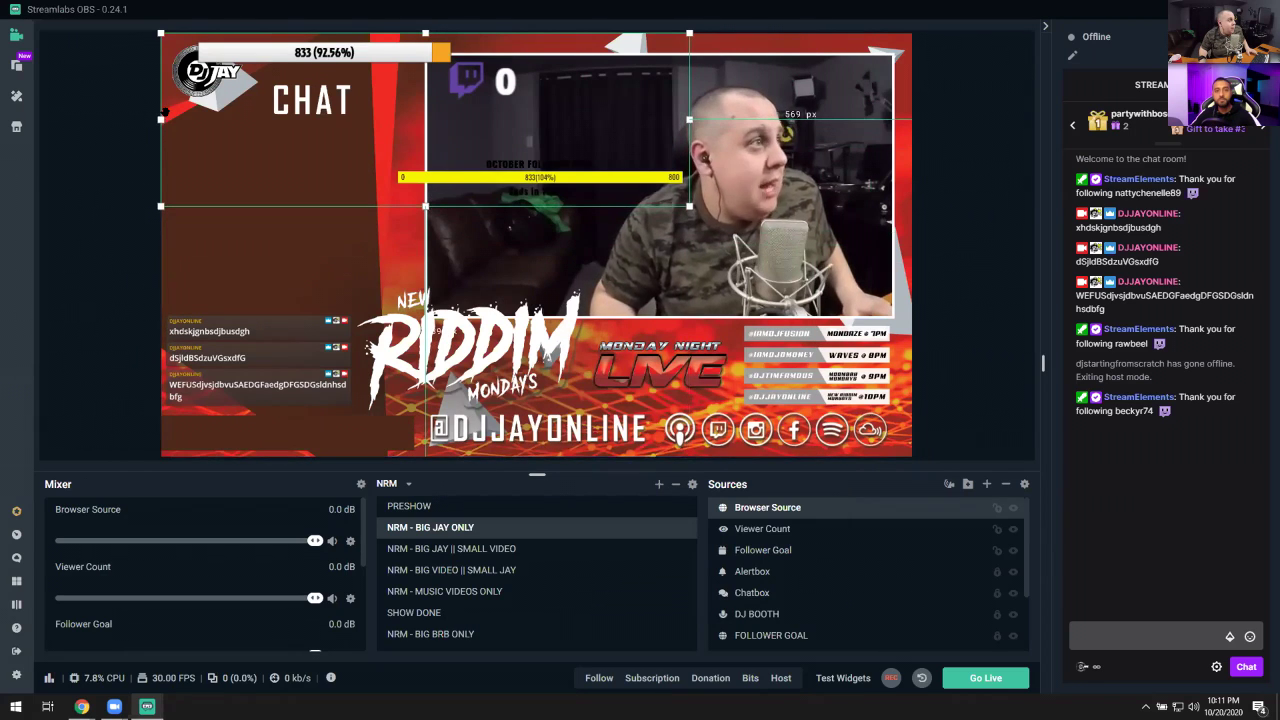
pyautogui.moveTo(160, 119); pyautogui.dragTo(386, 121)
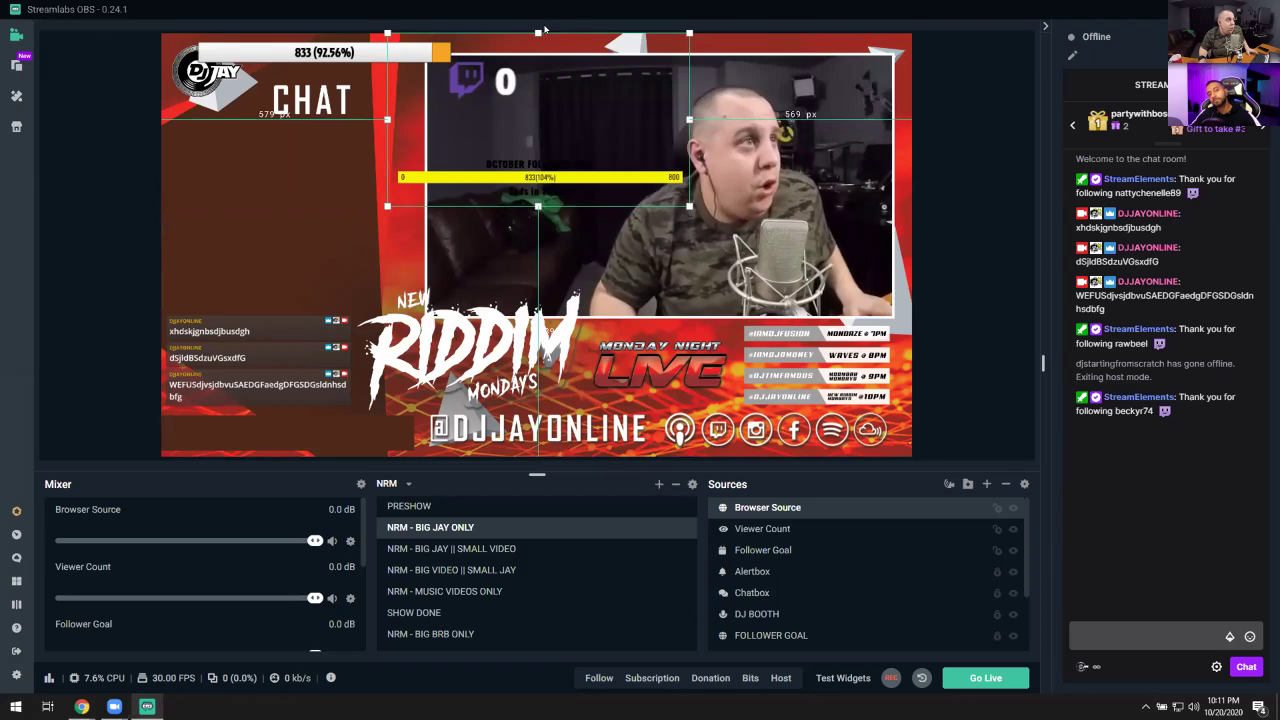
pyautogui.moveTo(538, 31); pyautogui.dragTo(303, 253)
pyautogui.moveTo(452, 275); pyautogui.dragTo(394, 265)
pyautogui.moveTo(287, 221); pyautogui.dragTo(307, 229)
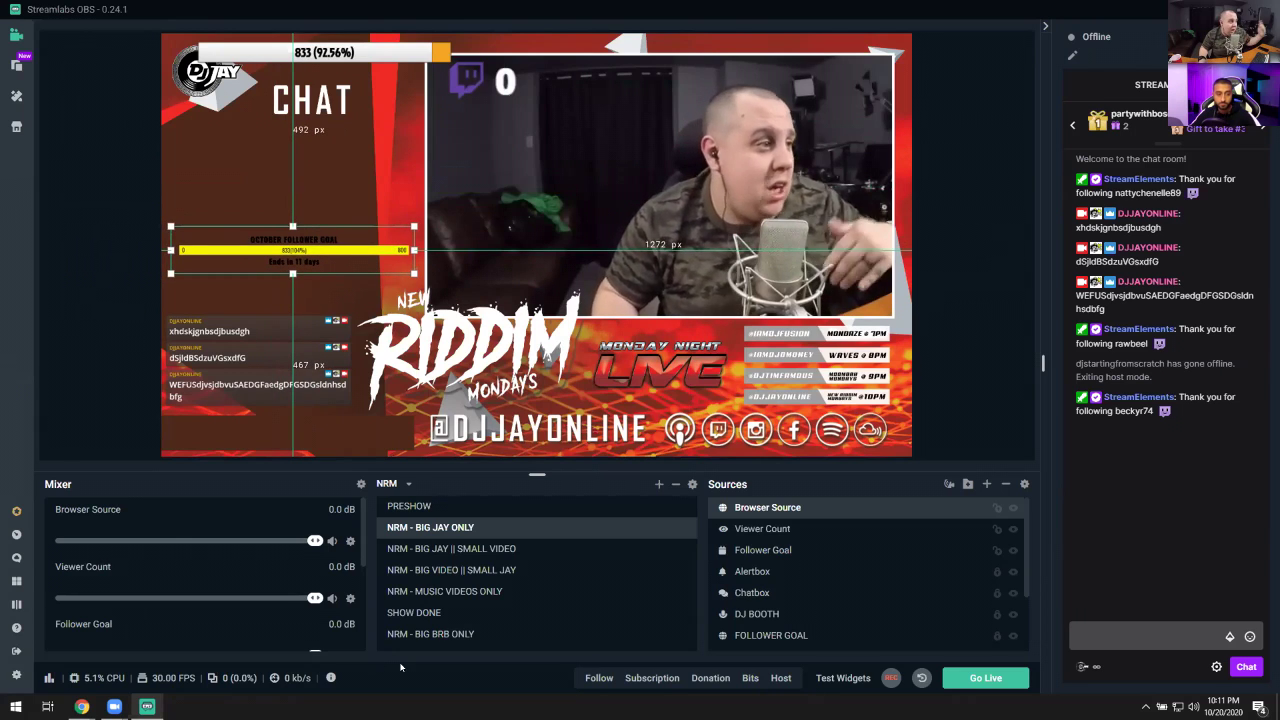
# Step: Switch to the StreamElements editor and add a Kappagen alert widget to the FOLLOWER GOAL overlay
pyautogui.moveTo(81, 706)
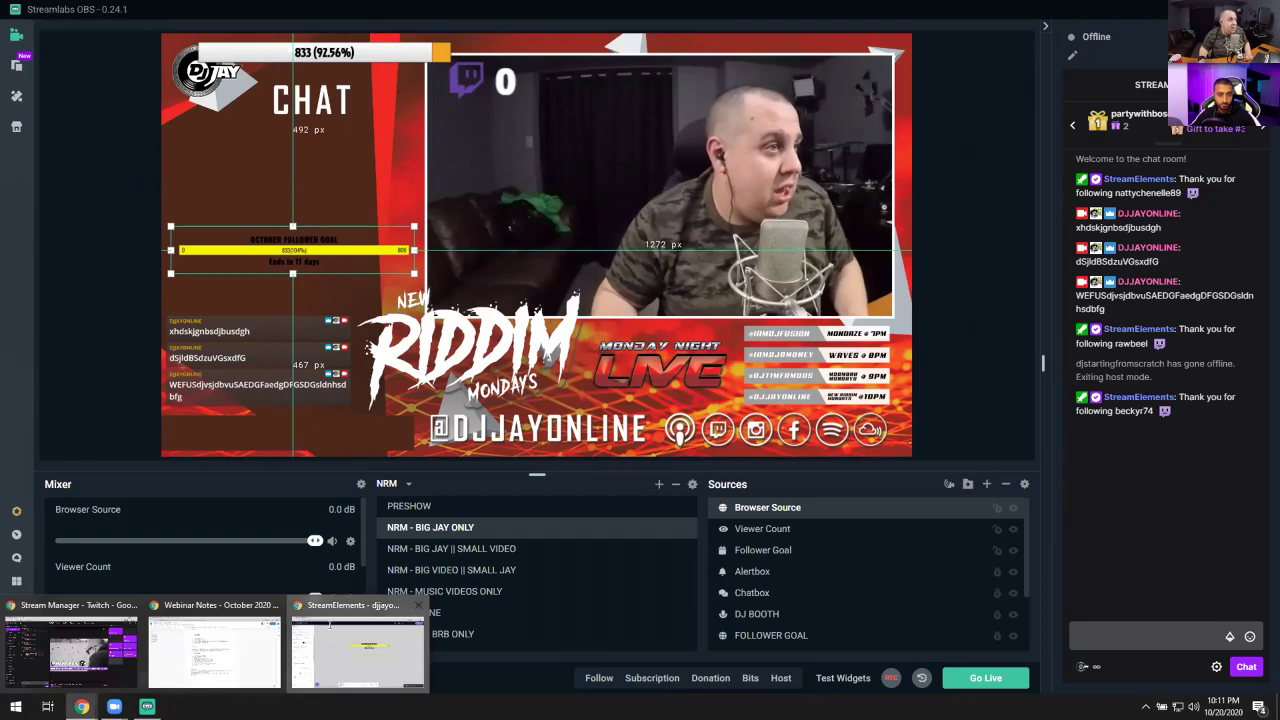
pyautogui.click(333, 627)
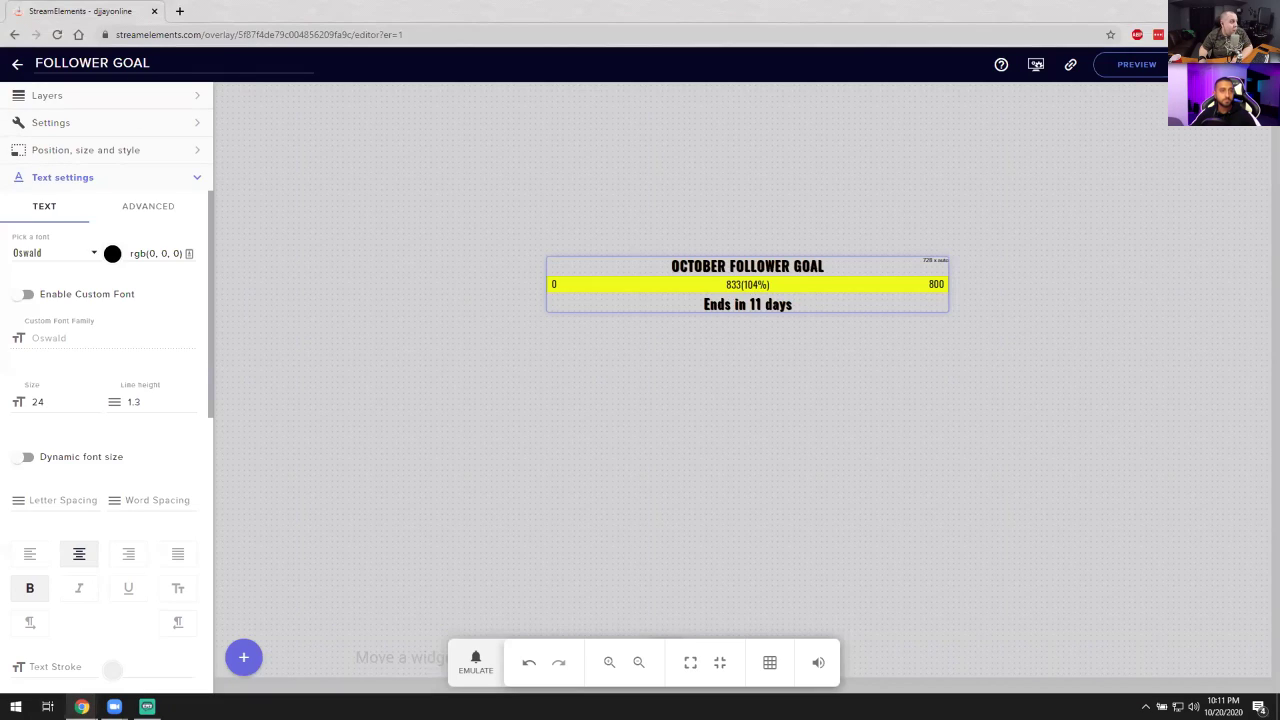
pyautogui.click(245, 658)
pyautogui.moveTo(305, 363)
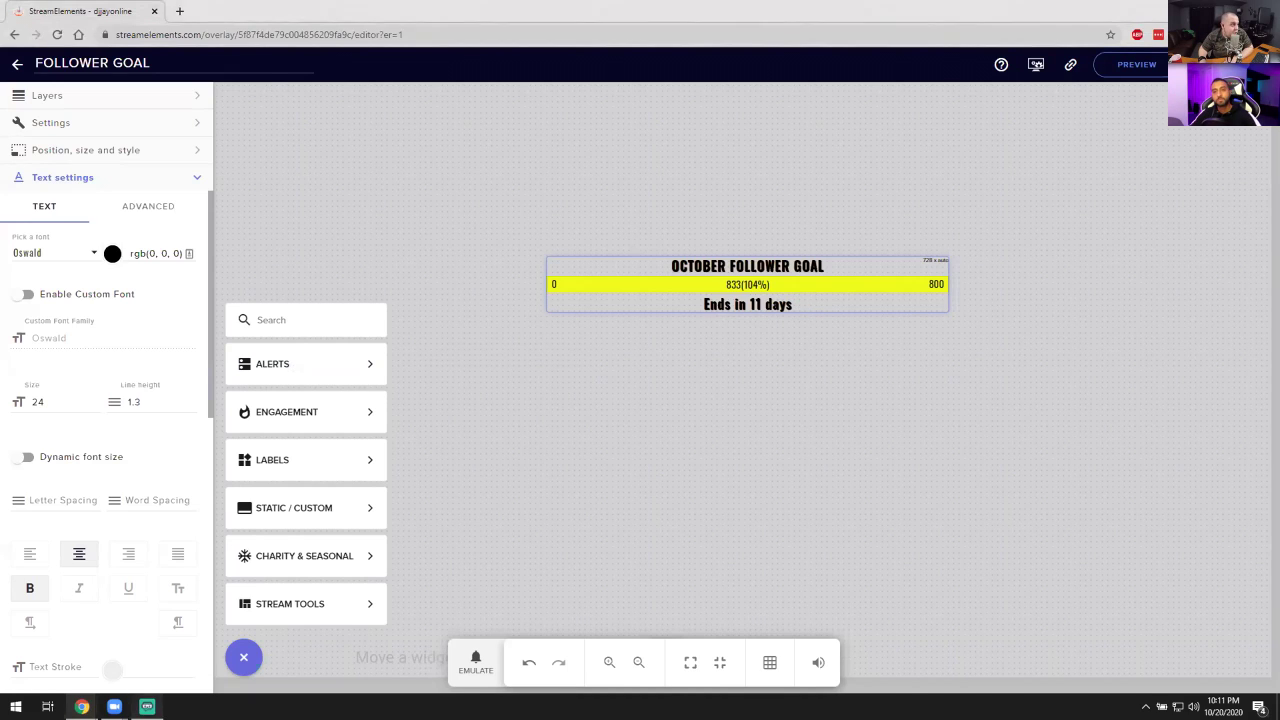
pyautogui.click(147, 706)
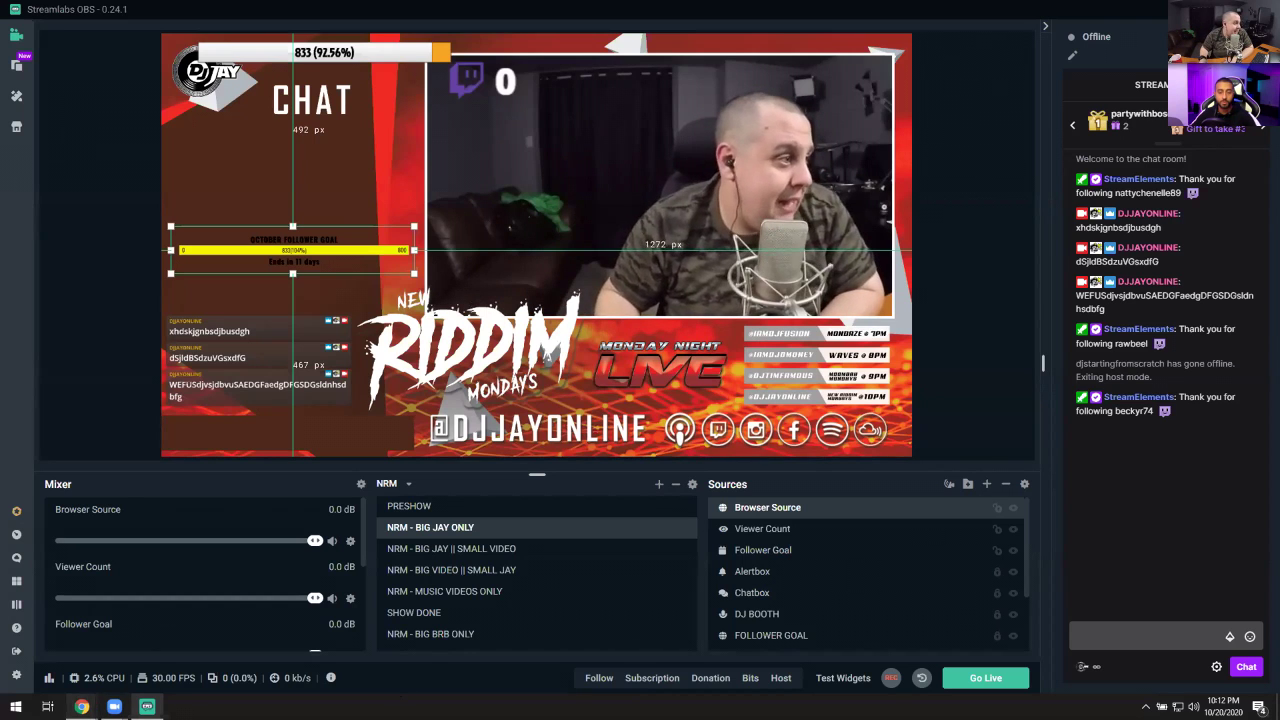
pyautogui.moveTo(82, 706)
pyautogui.click(389, 645)
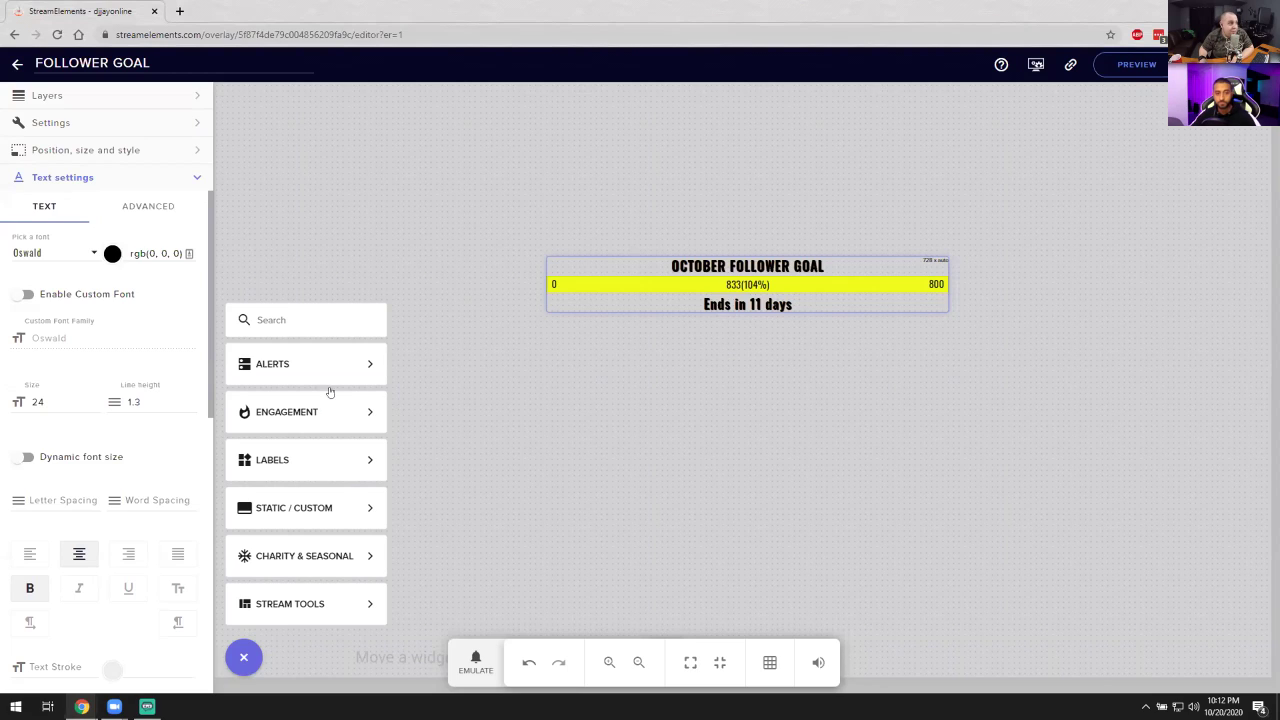
pyautogui.moveTo(362, 420)
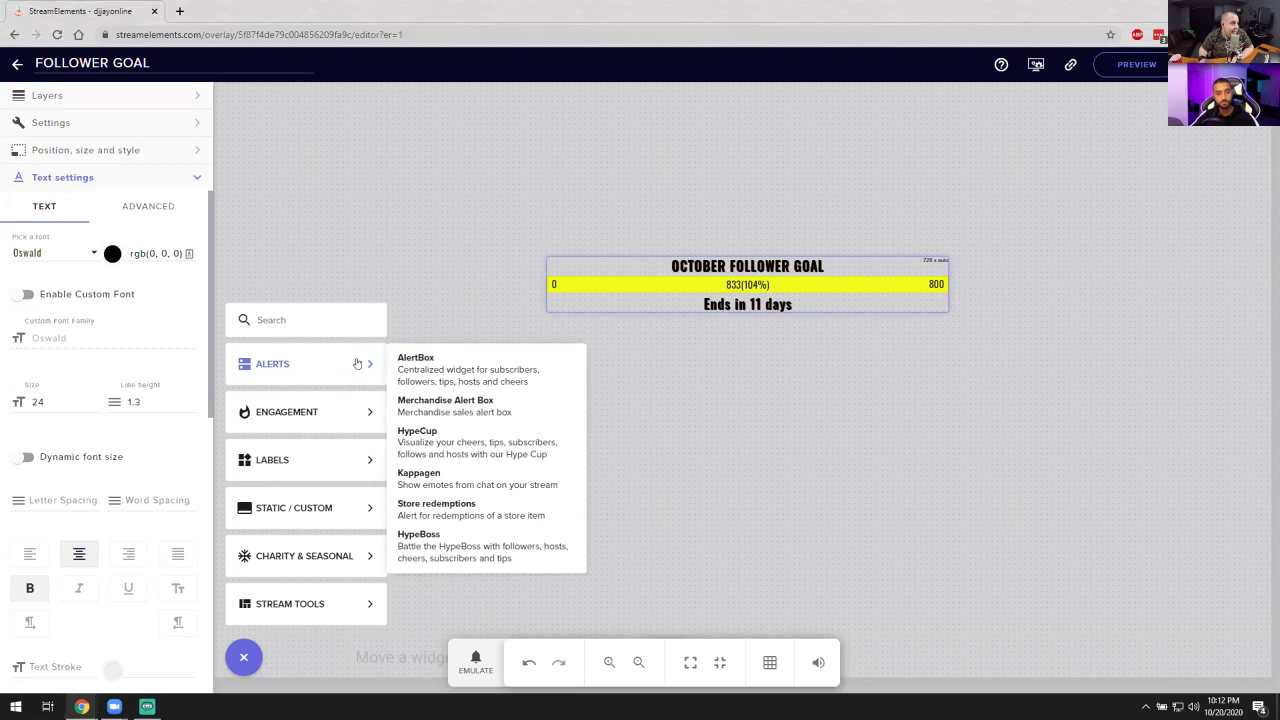
pyautogui.click(446, 477)
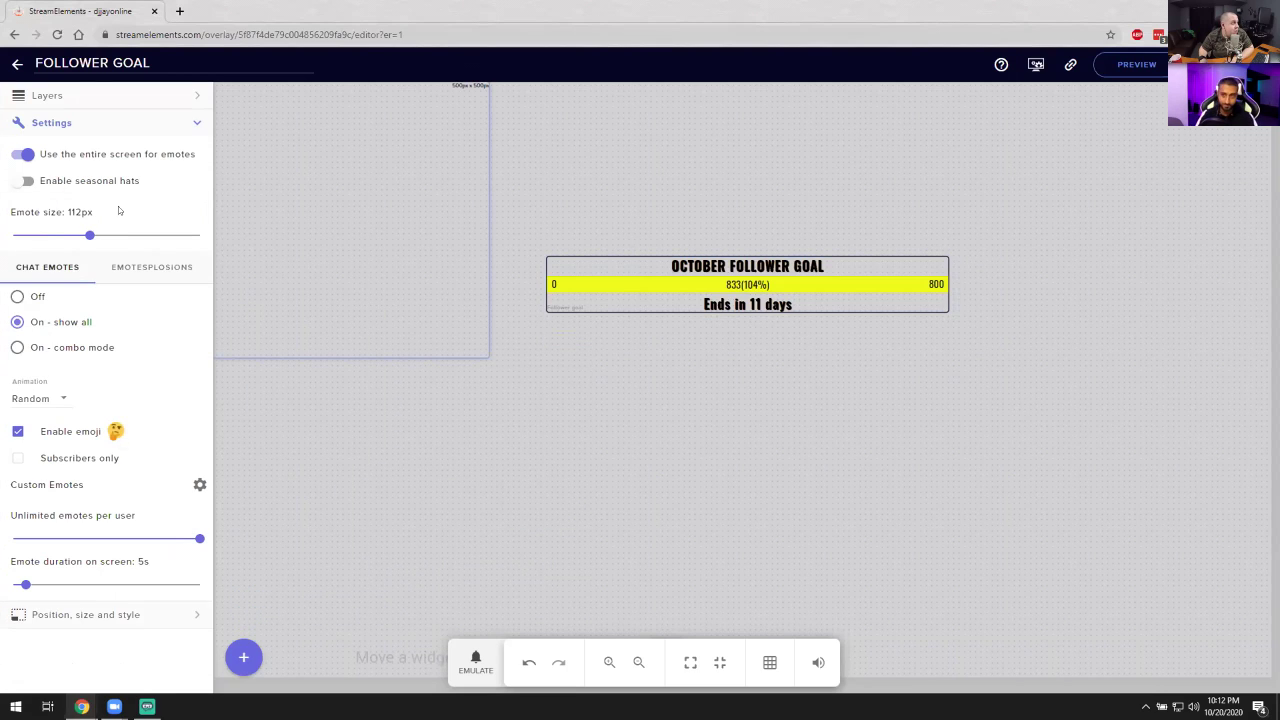
# Step: Set the Kappagen widget's size to 1920 px wide and 1080 px high
pyautogui.click(183, 124)
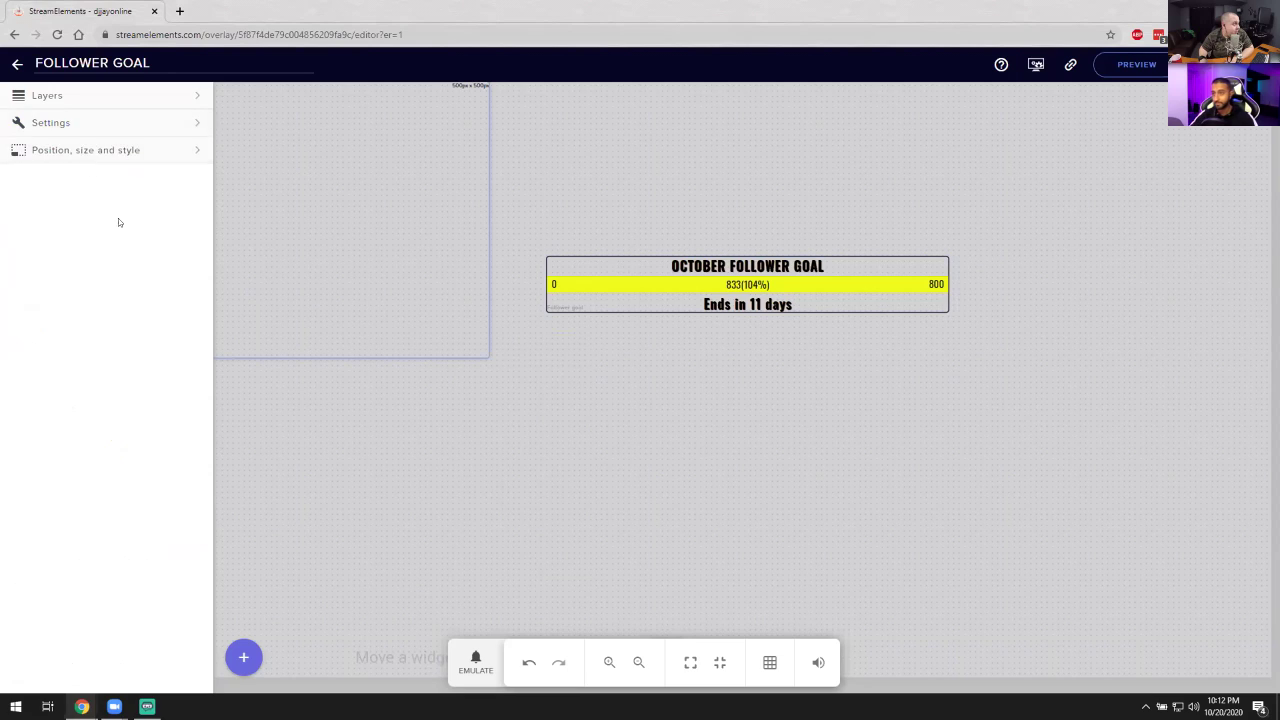
pyautogui.click(89, 152)
pyautogui.moveTo(28, 194); pyautogui.dragTo(2, 196)
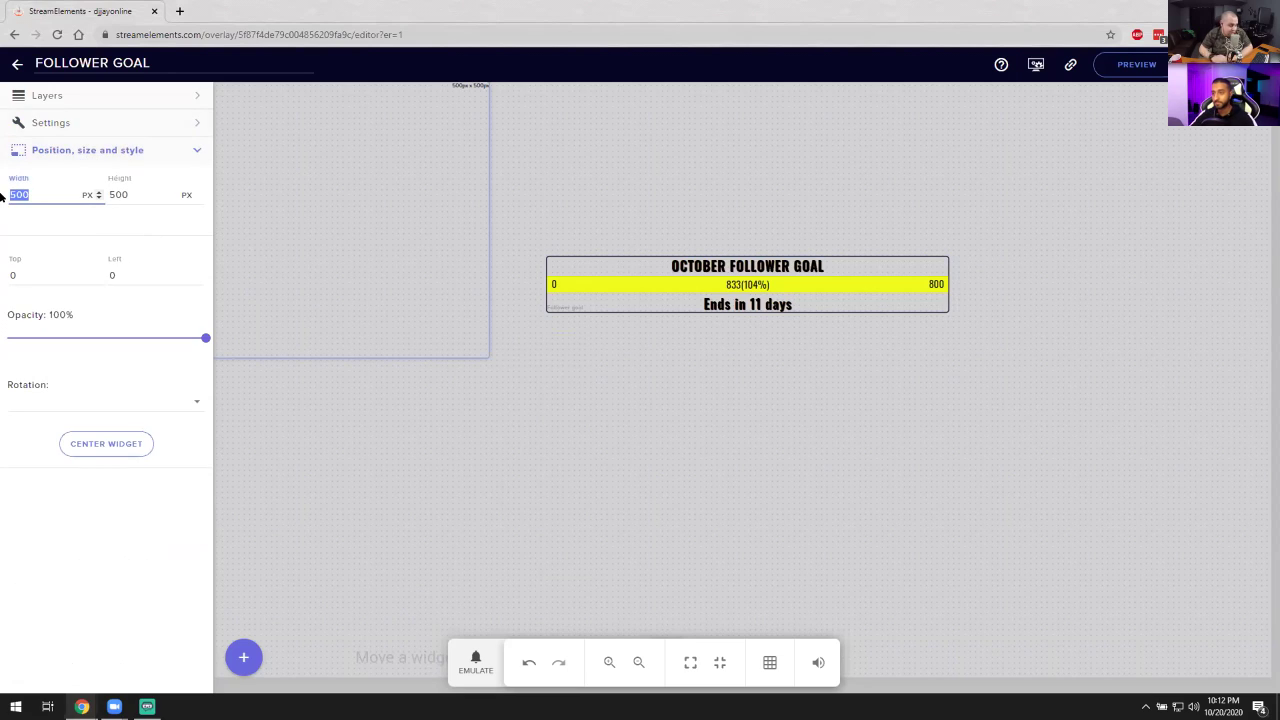
pyautogui.write('1920')
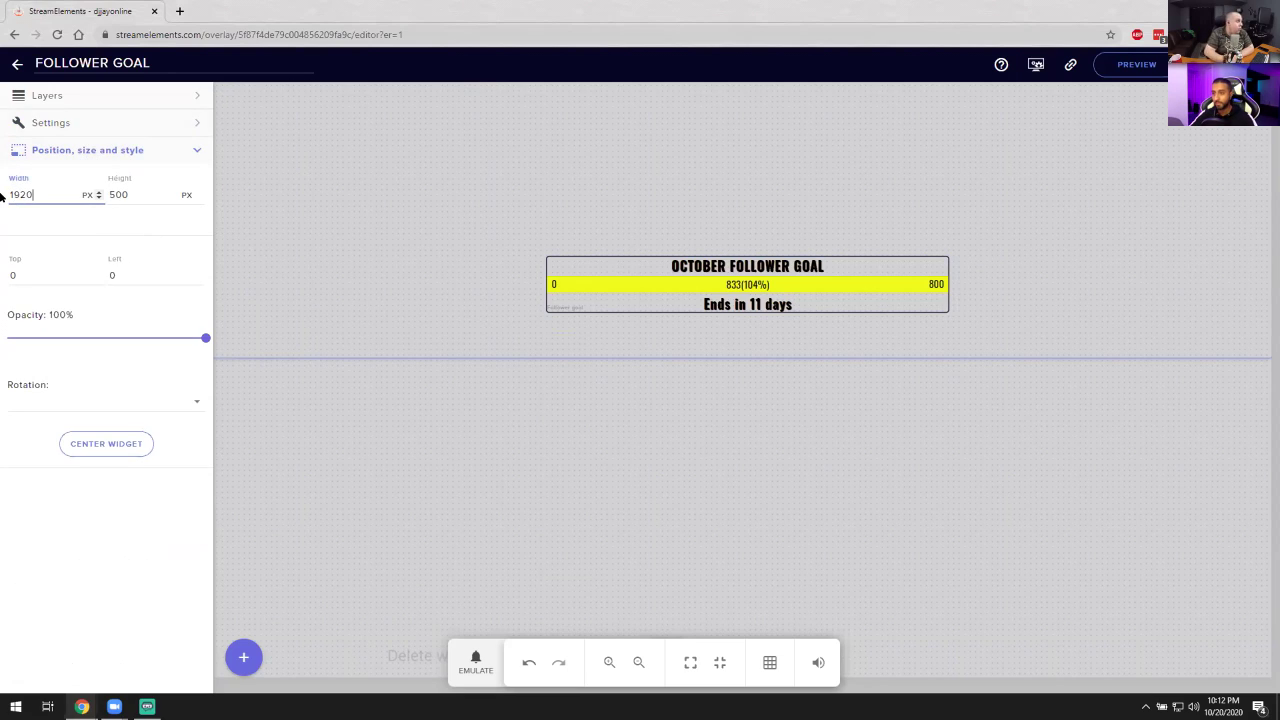
pyautogui.doubleClick(138, 187)
pyautogui.write('1080')
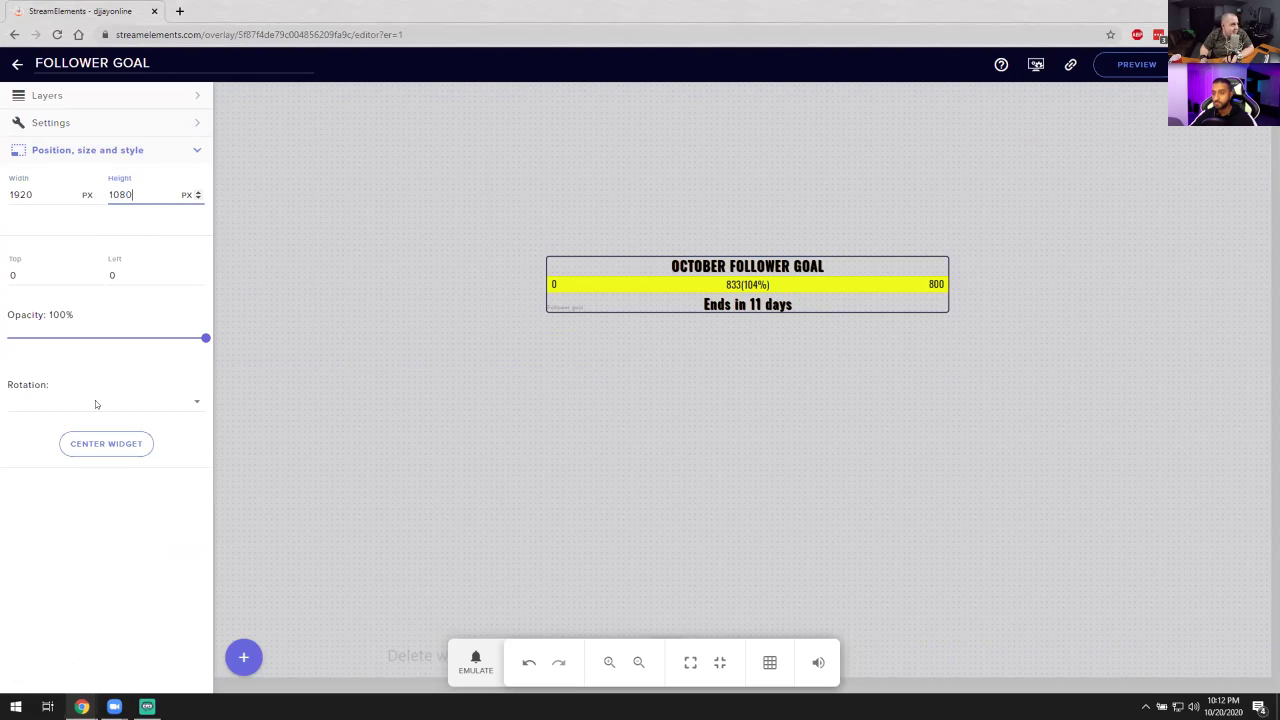
pyautogui.press('Return')
pyautogui.click(194, 149)
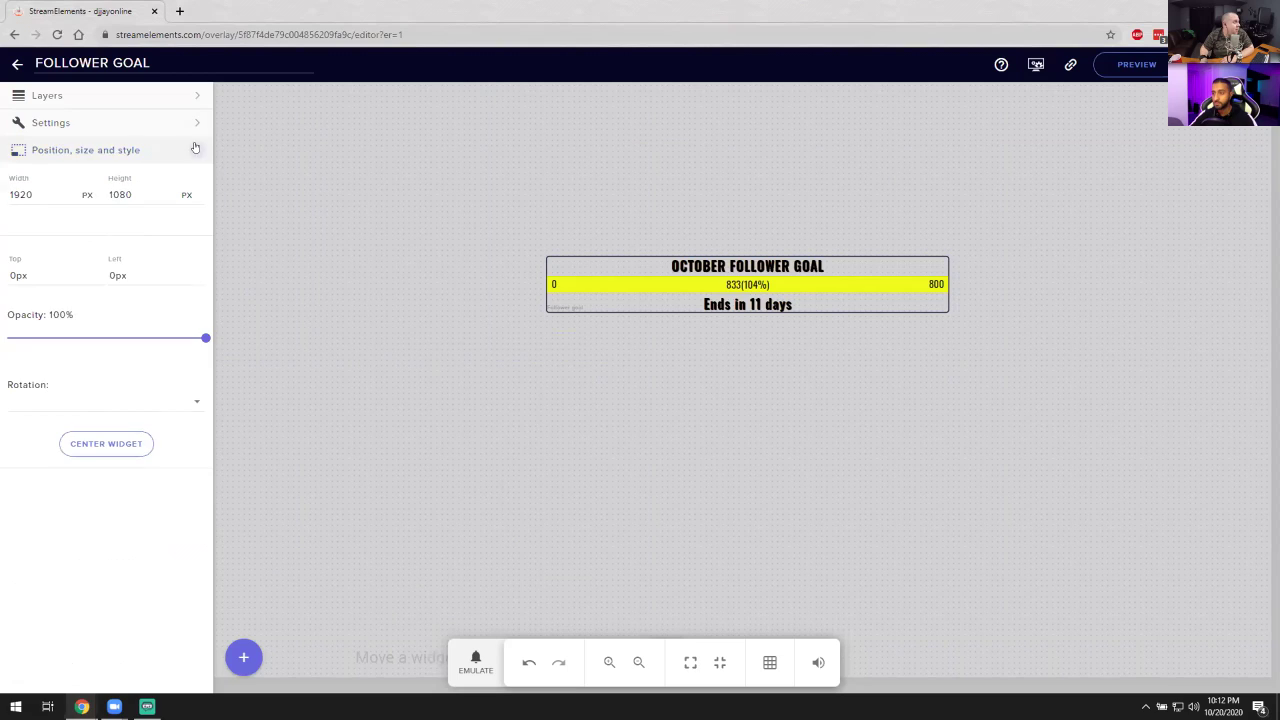
# Step: Review the Kappagen chat emote animation options, keeping Random, and limit the emotes to 6 per user per second
pyautogui.click(196, 124)
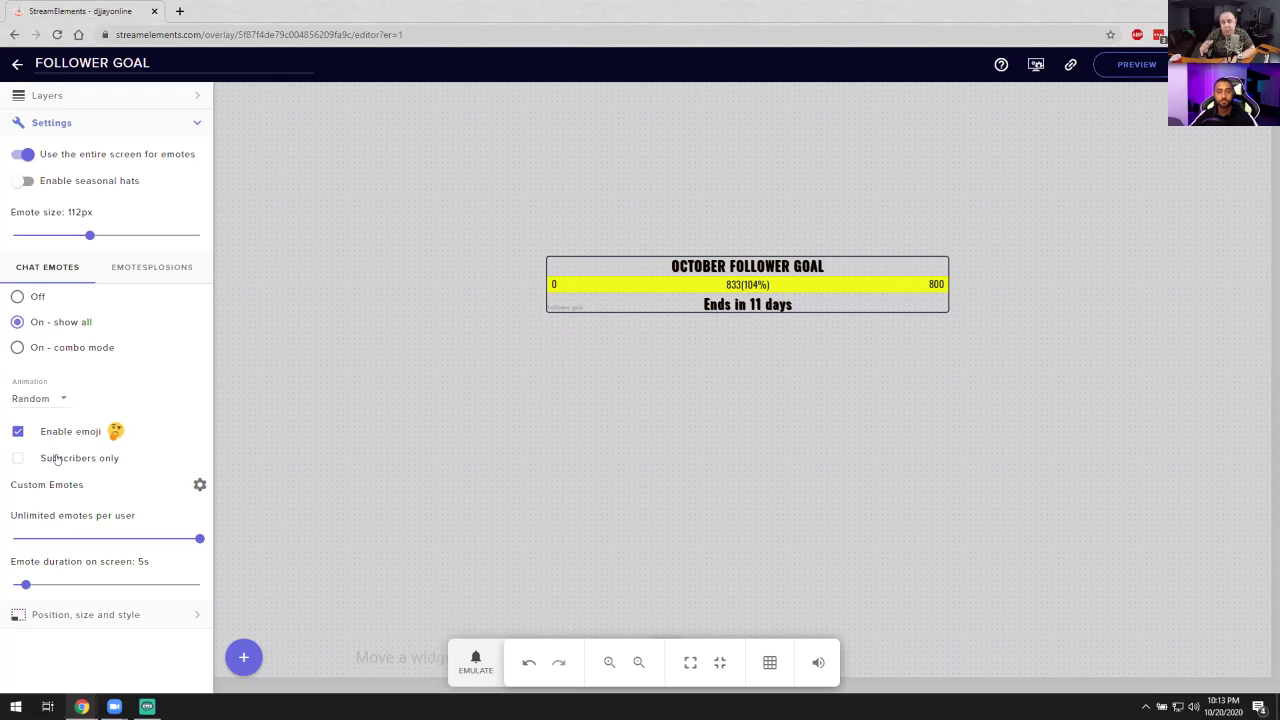
pyautogui.click(62, 398)
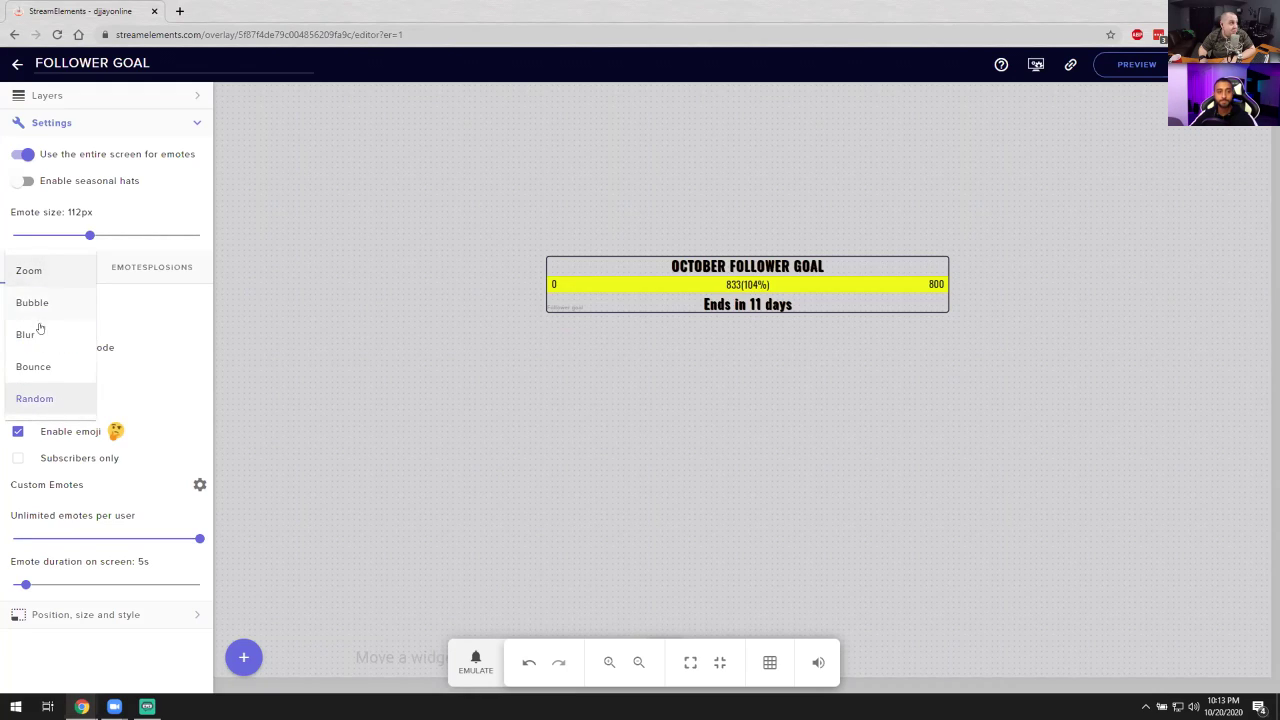
pyautogui.click(128, 377)
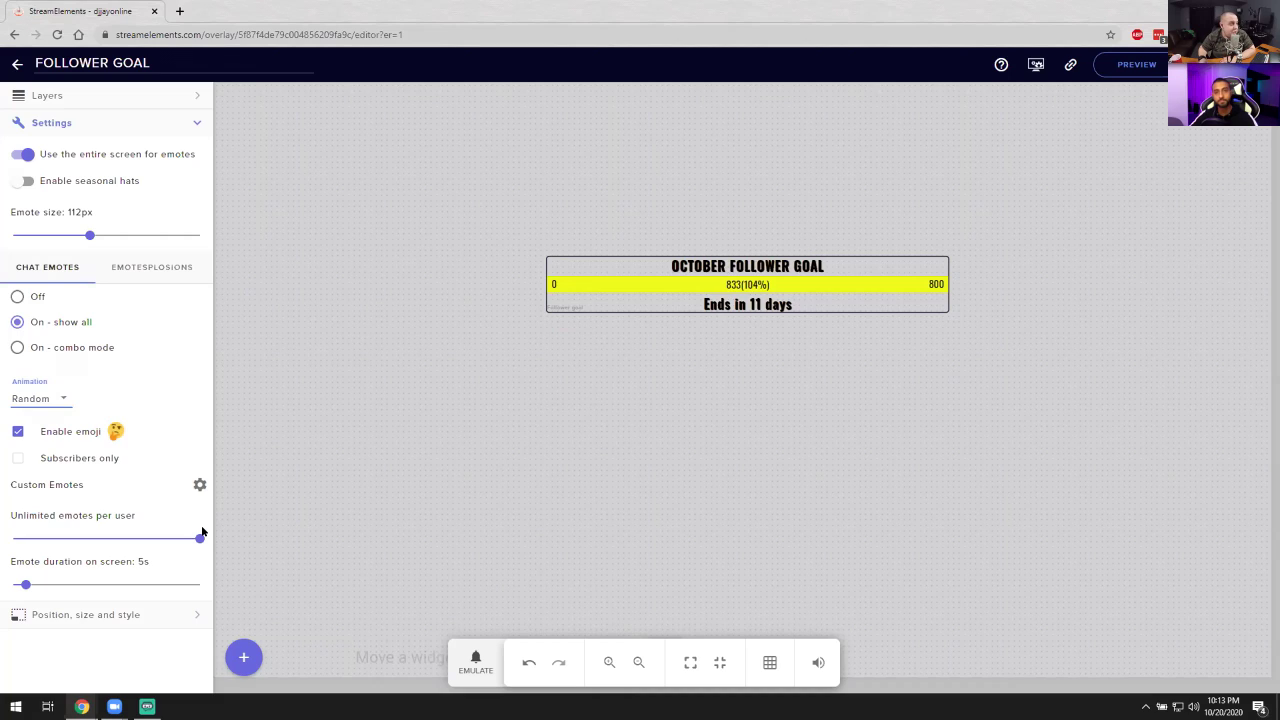
pyautogui.moveTo(200, 538); pyautogui.dragTo(113, 541)
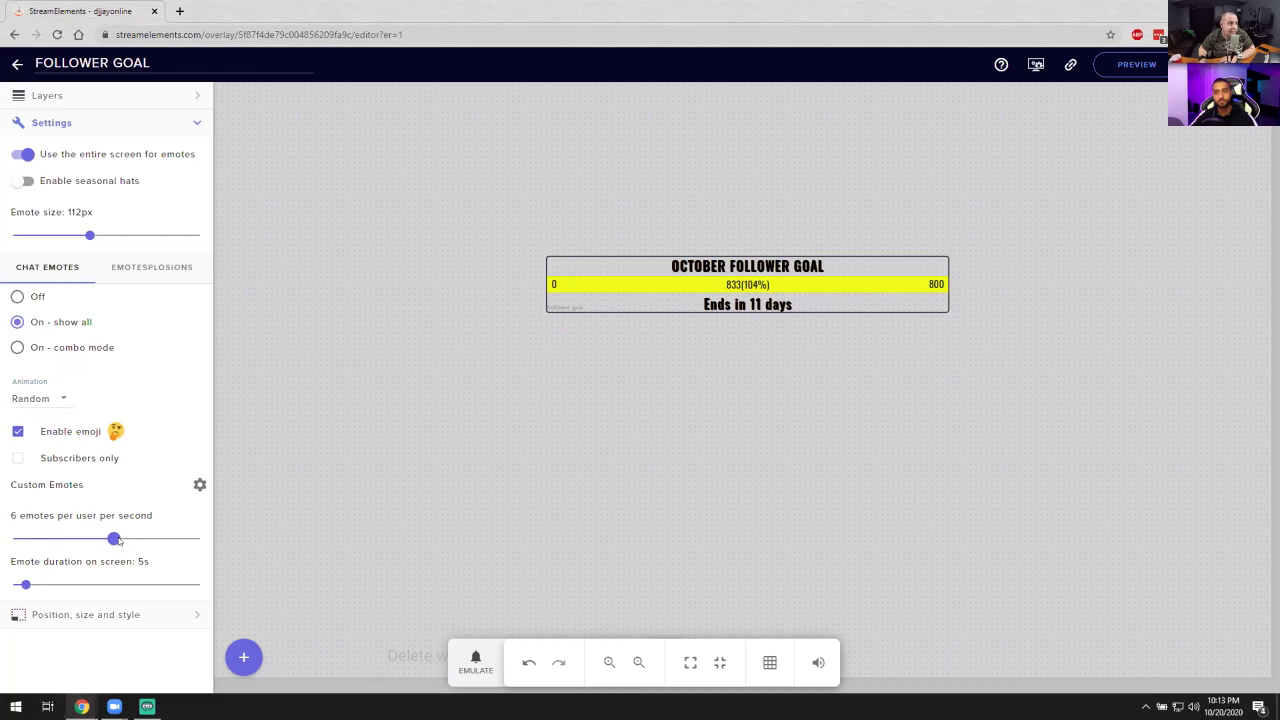
# Step: Allow unlimited Kappagen emotes per user and copy the link of the FOLLOWER GOAL overlay
pyautogui.moveTo(114, 539); pyautogui.dragTo(298, 531)
pyautogui.click(90, 565)
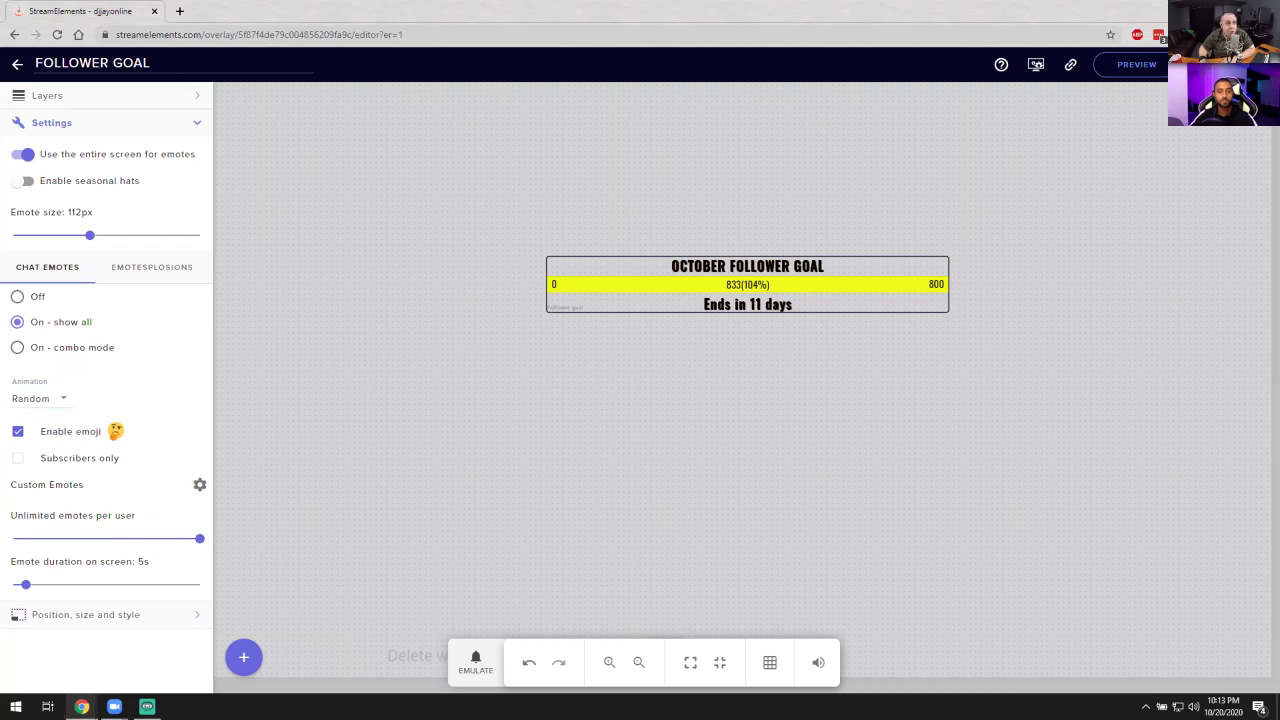
pyautogui.click(1068, 66)
# Step: Switch to Streamlabs OBS and add a new browser source named "emotes on screen" to the NRM - BIG JAY ONLY scene
pyautogui.hotkey('alt', 'Tab')
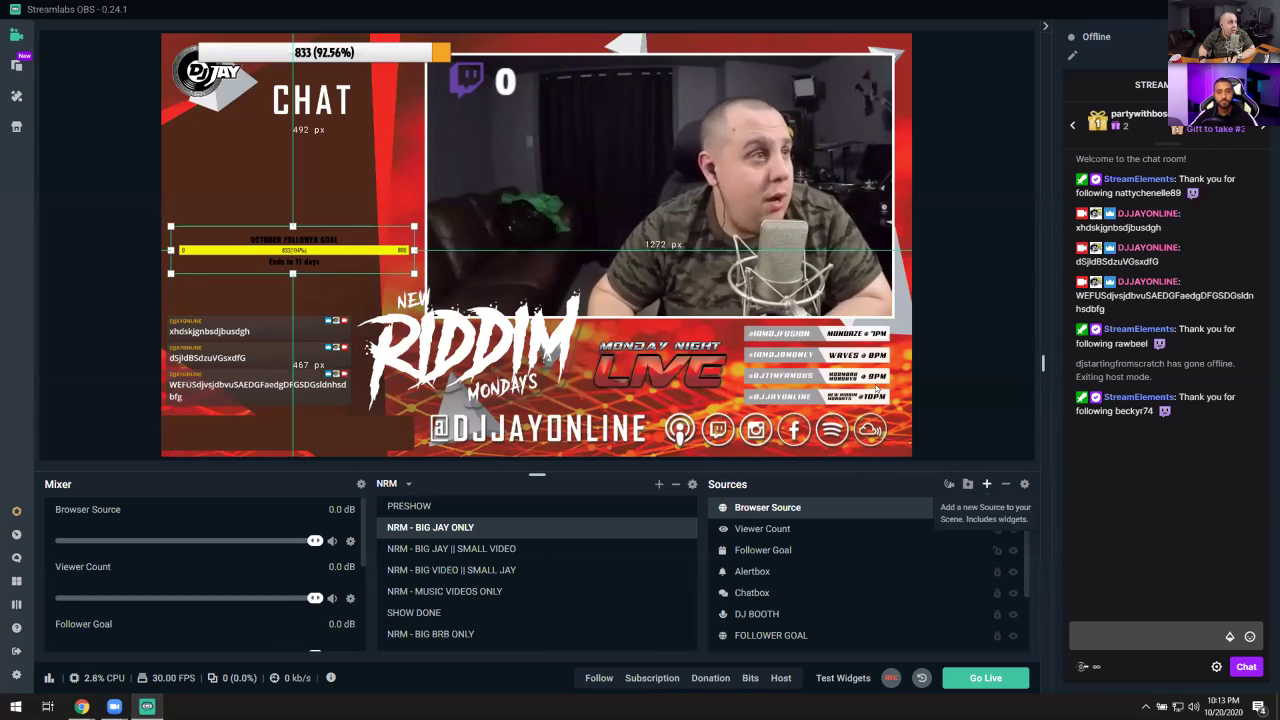
pyautogui.keyDown('ctrl'); pyautogui.click(940, 507); pyautogui.keyUp('ctrl')
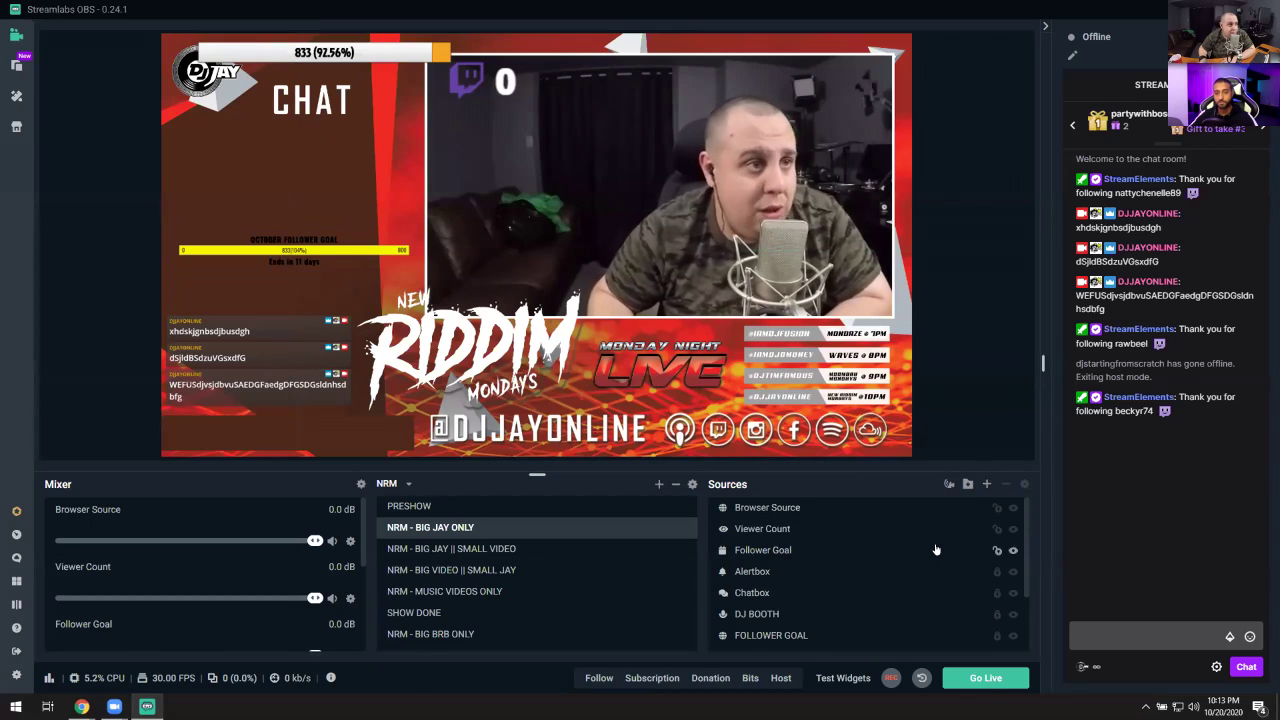
pyautogui.click(986, 484)
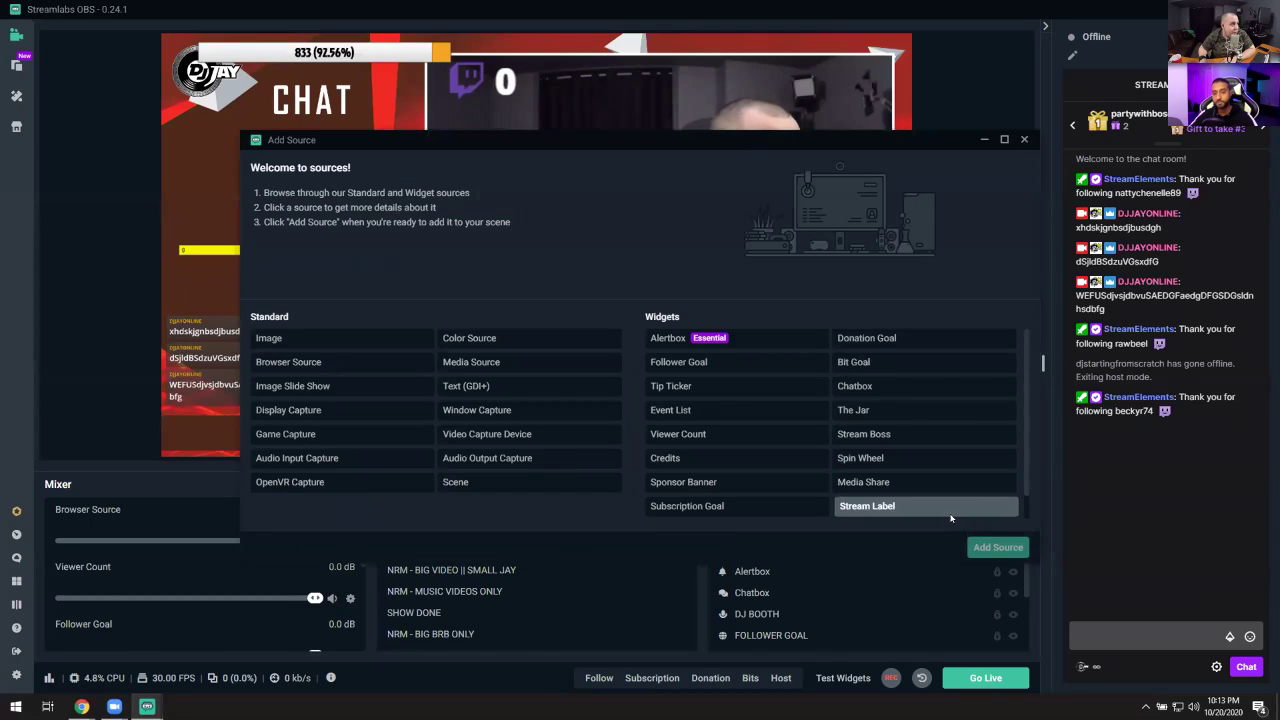
pyautogui.click(290, 362)
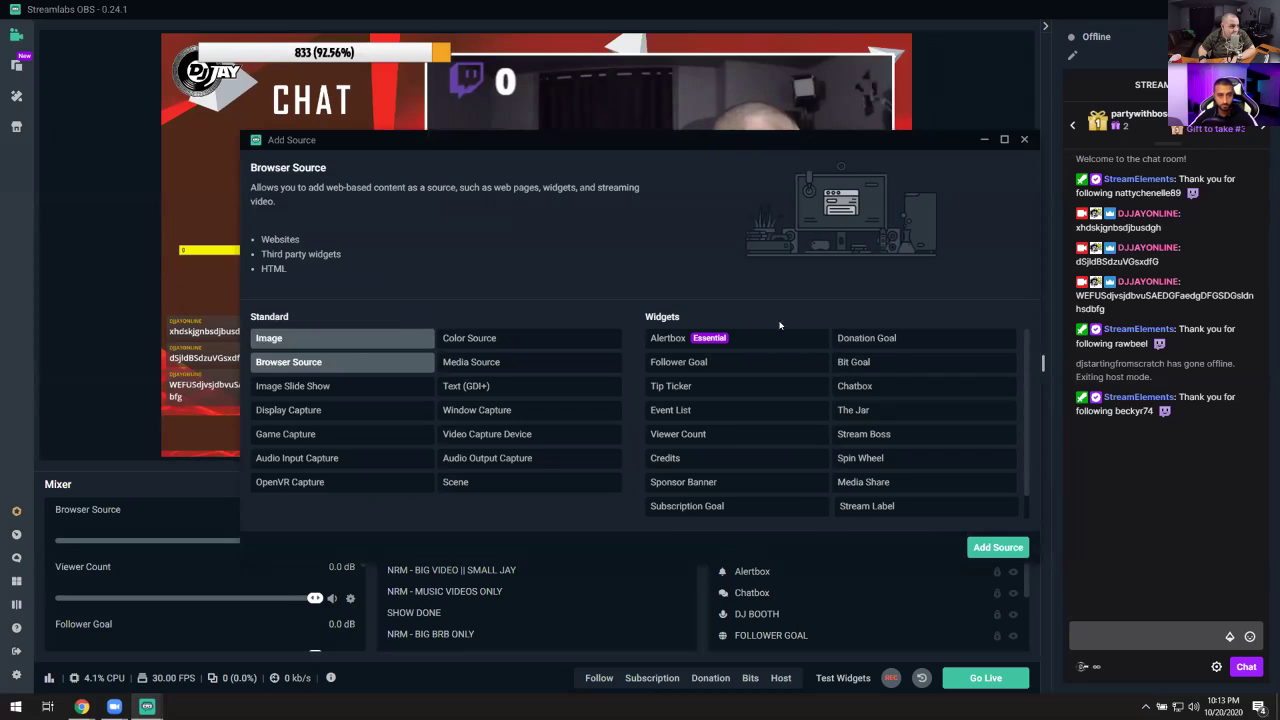
pyautogui.click(995, 547)
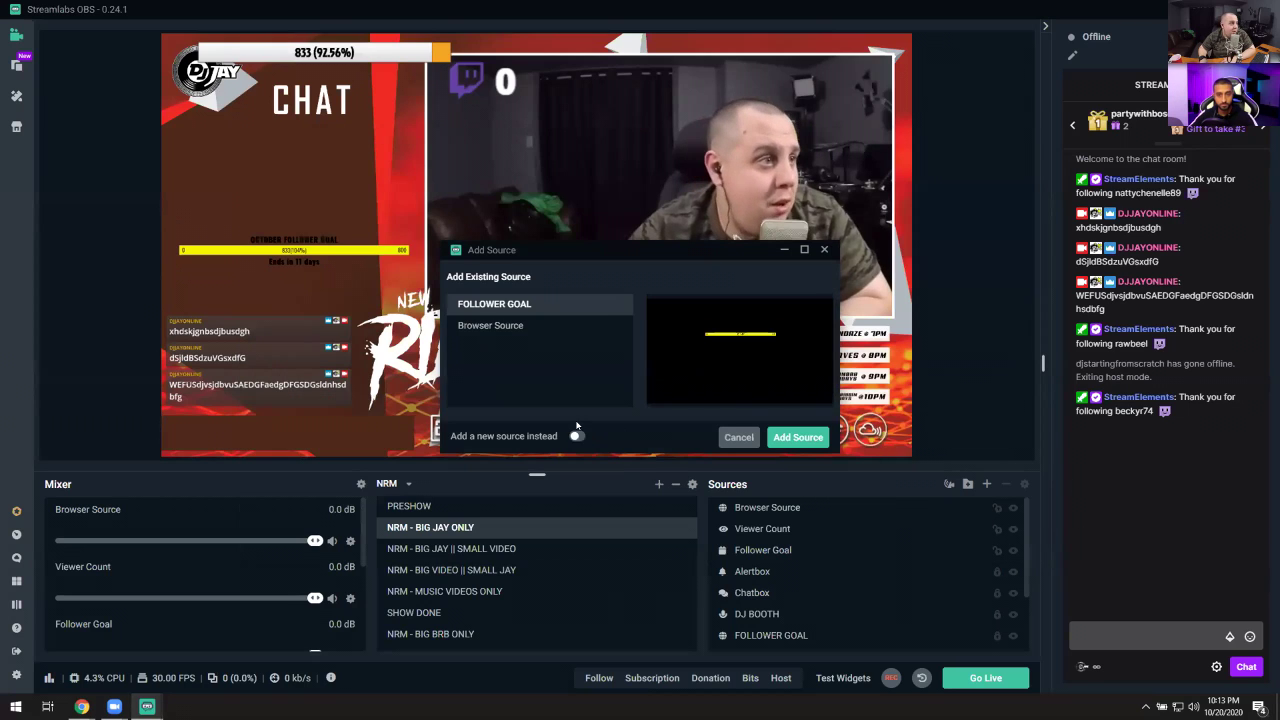
pyautogui.click(577, 436)
pyautogui.moveTo(560, 326); pyautogui.dragTo(293, 326)
pyautogui.write('emotes on screen')
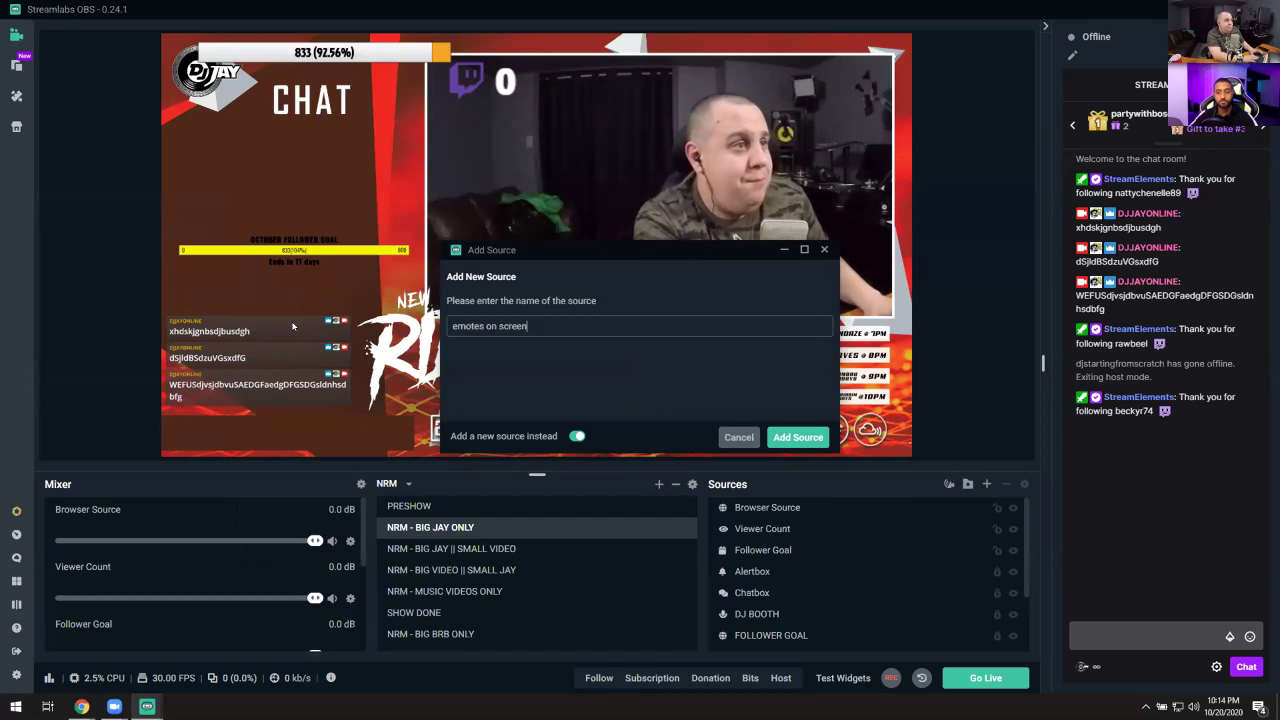
pyautogui.click(780, 436)
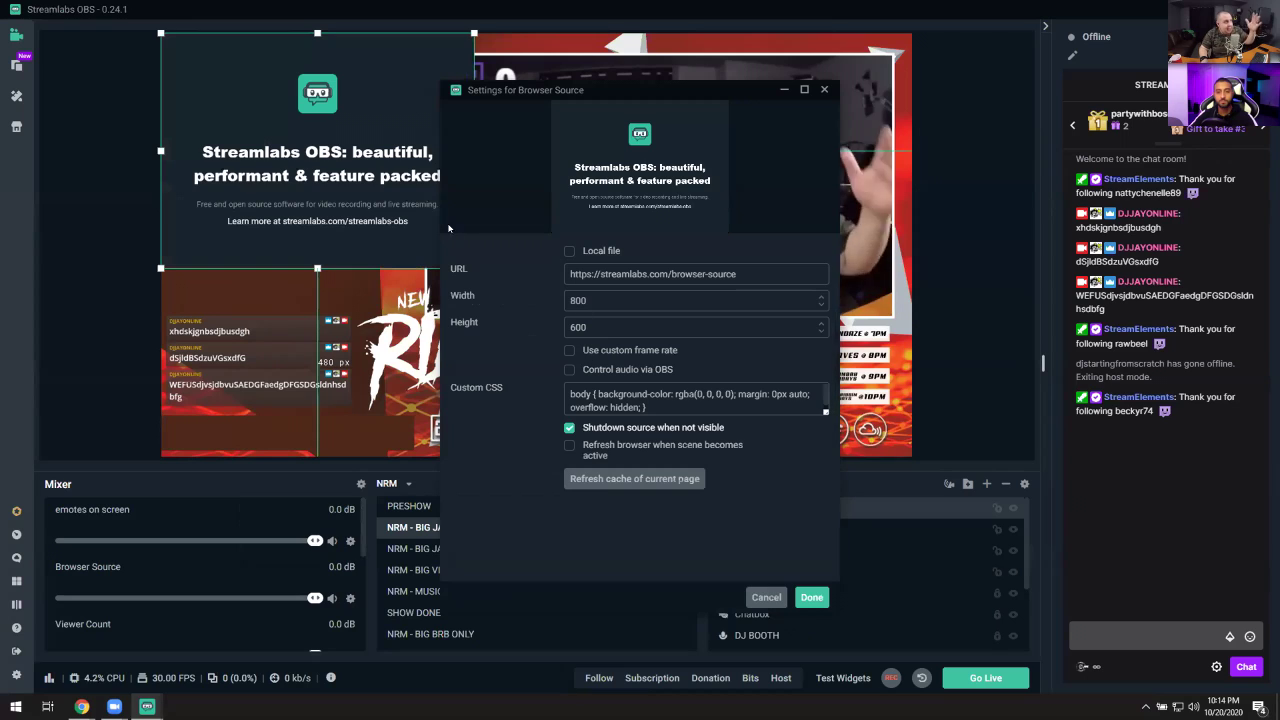
# Step: Paste the overlay link with its access token as the browser source's URL and set its size to 1920 by 1080
pyautogui.moveTo(761, 266); pyautogui.dragTo(518, 265)
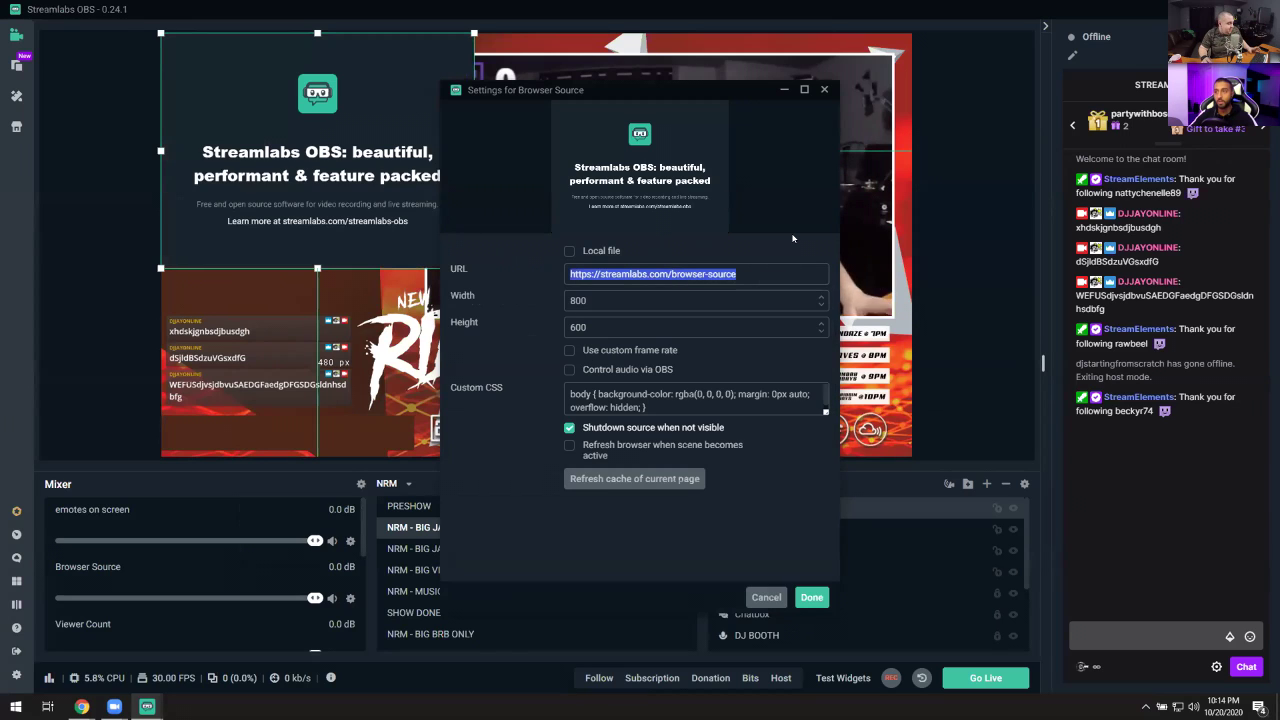
pyautogui.hotkey('ctrl', 'v')
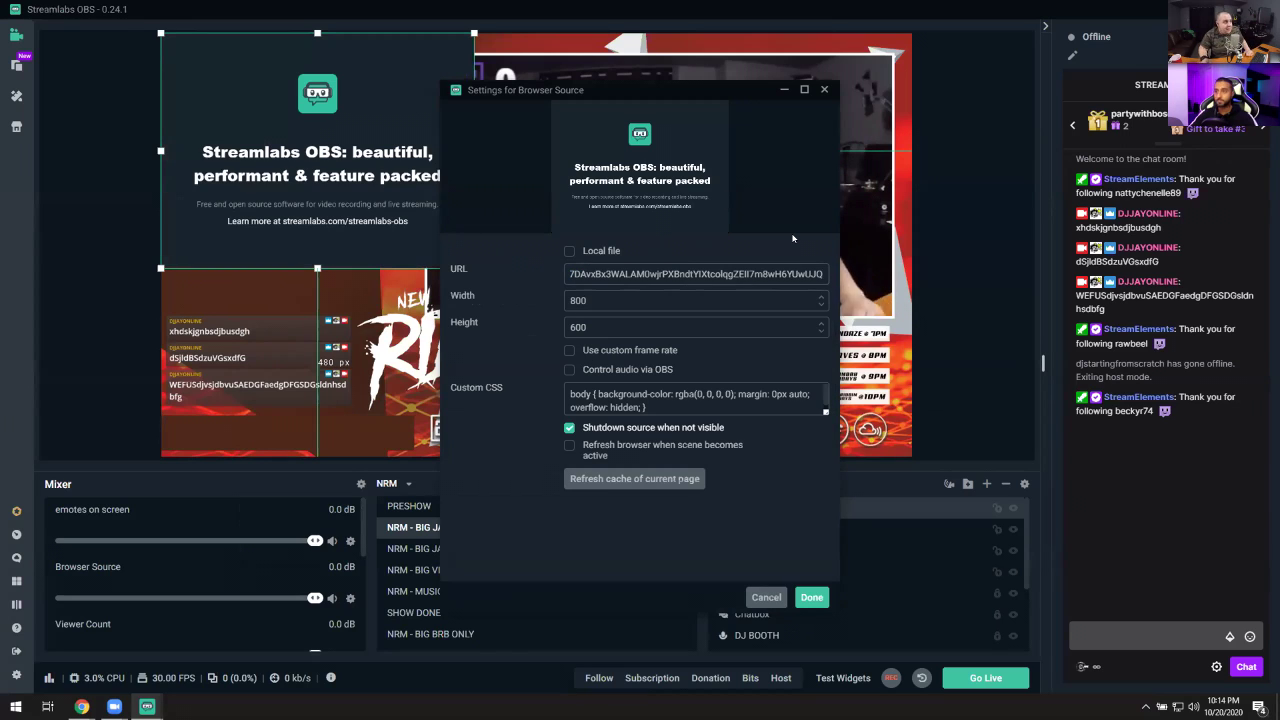
pyautogui.press('Tab')
pyautogui.write('182')
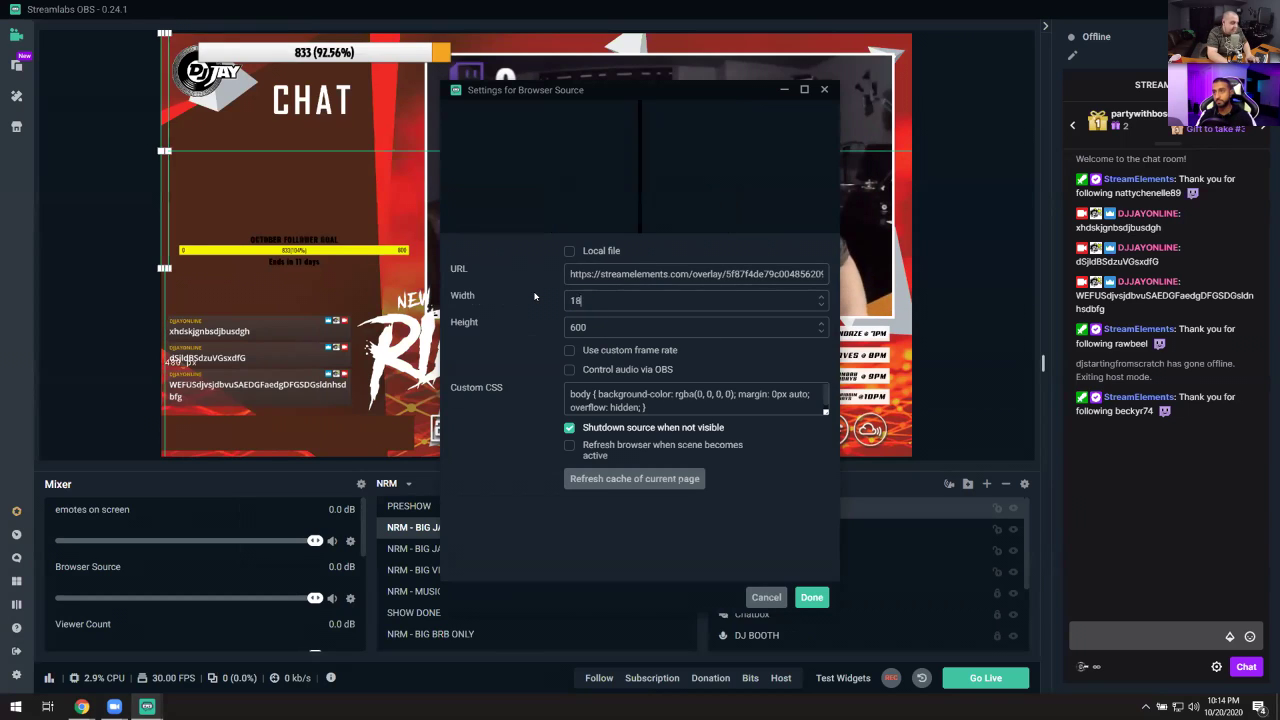
pyautogui.press('BackSpace')
pyautogui.press('BackSpace')
pyautogui.write('920')
pyautogui.press('Tab')
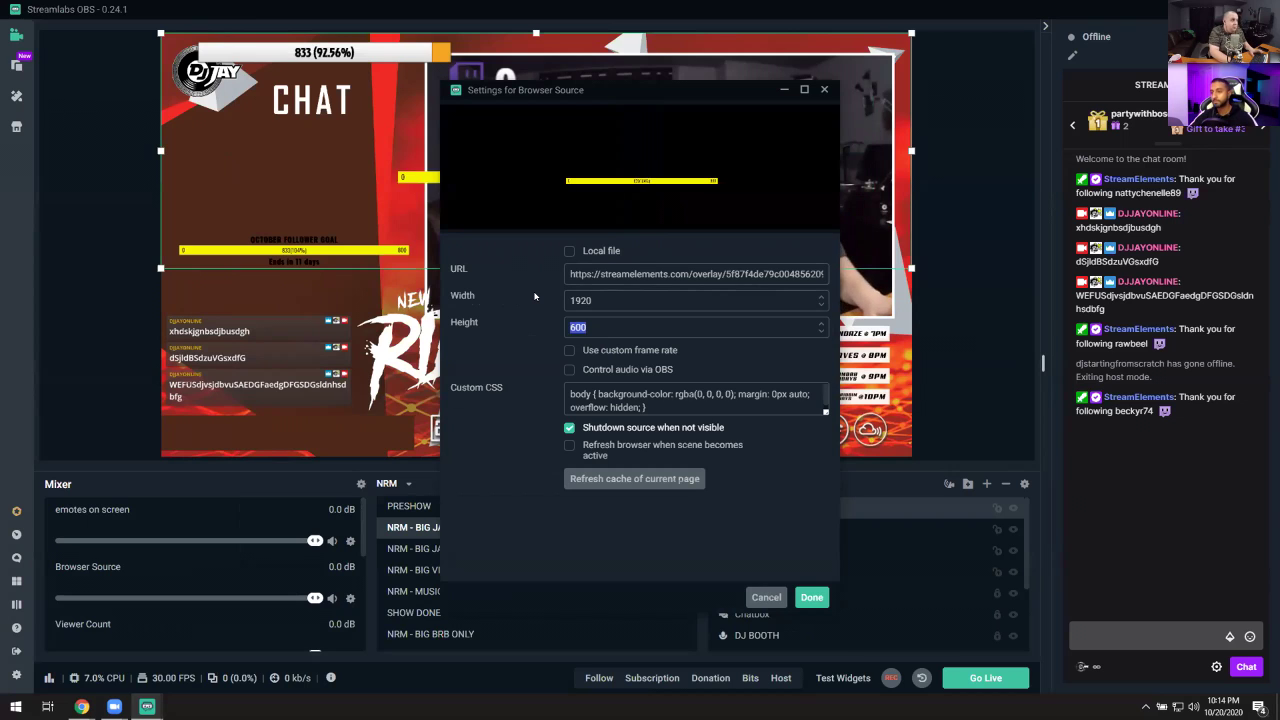
pyautogui.write('1080')
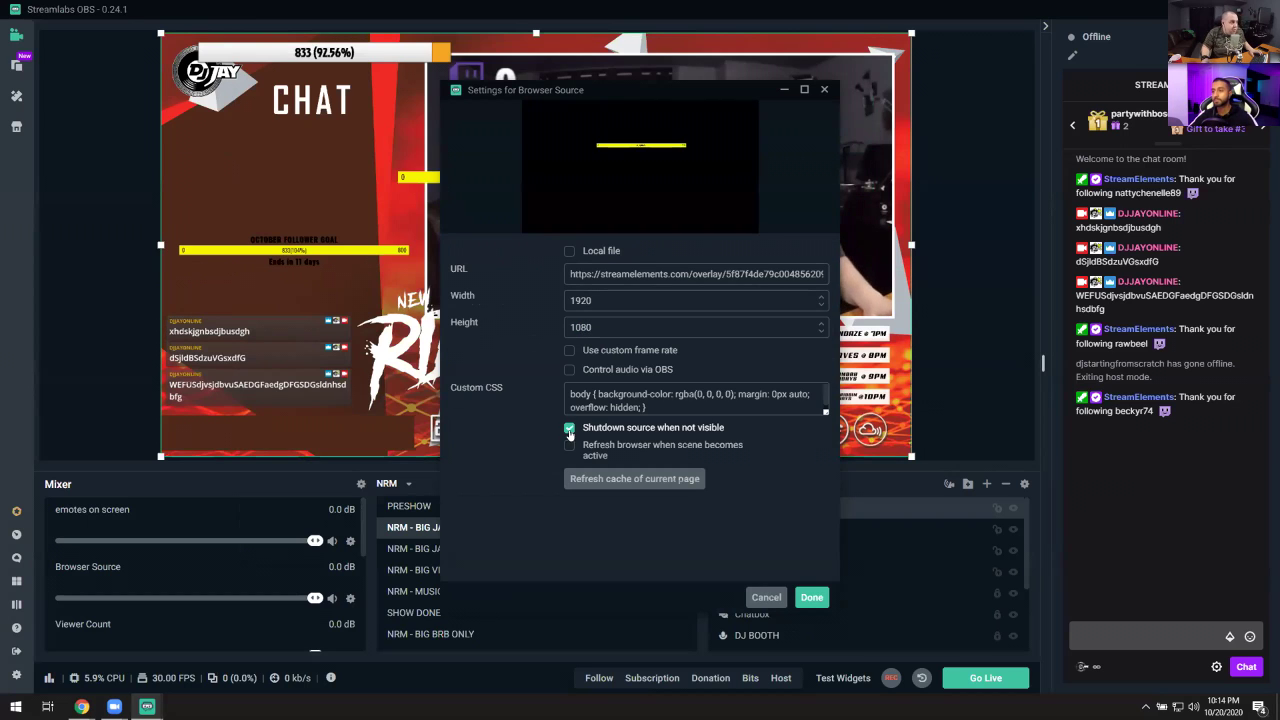
pyautogui.click(813, 597)
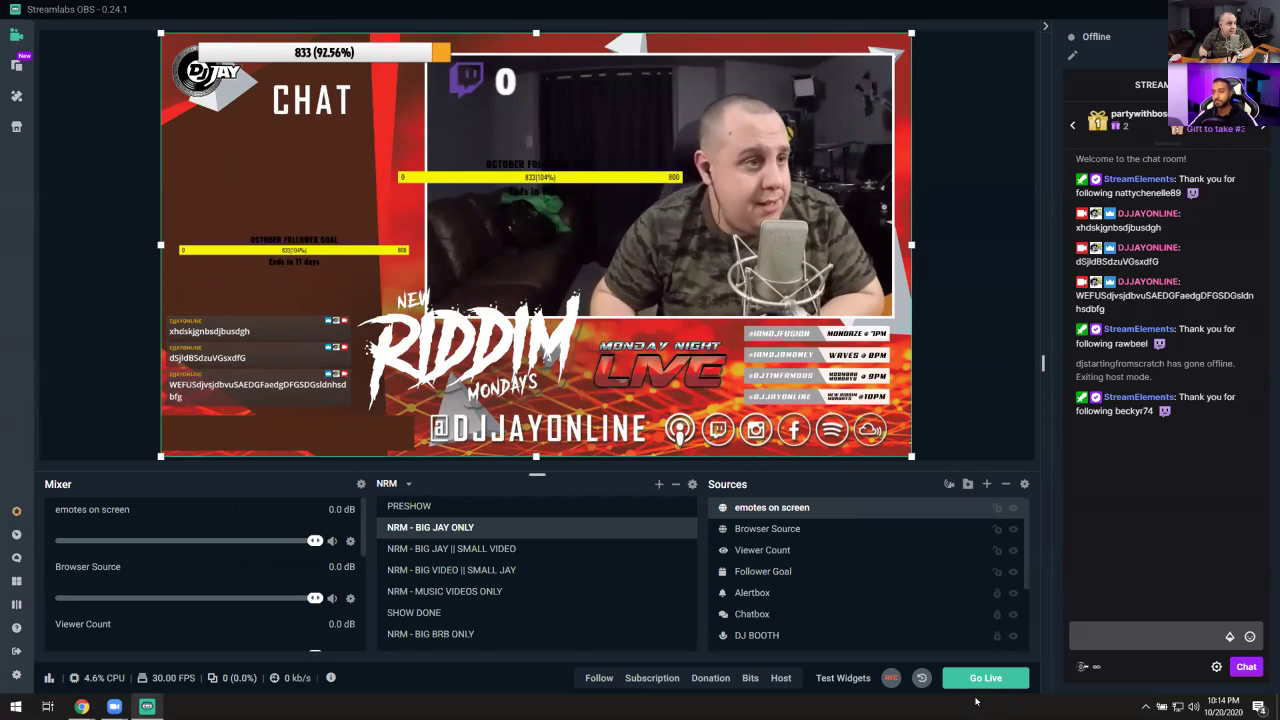
# Step: Send a chat message mixing RIDDIMUP, FROMAGESQUAD, GOTTABEKD and CHEEZWIZ channel emotes with WutFace, ResidentSleeper, Kappa and NotLikeThis to test the emote overlay
pyautogui.click(1080, 636)
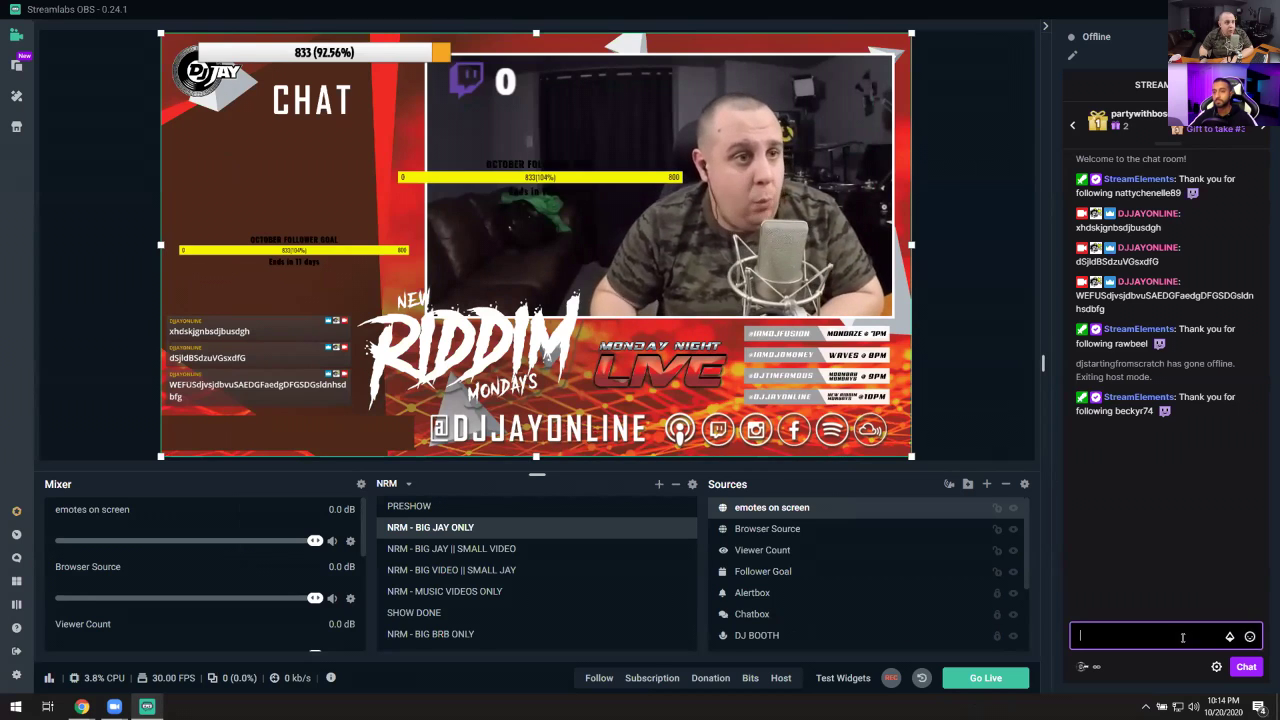
pyautogui.click(1249, 636)
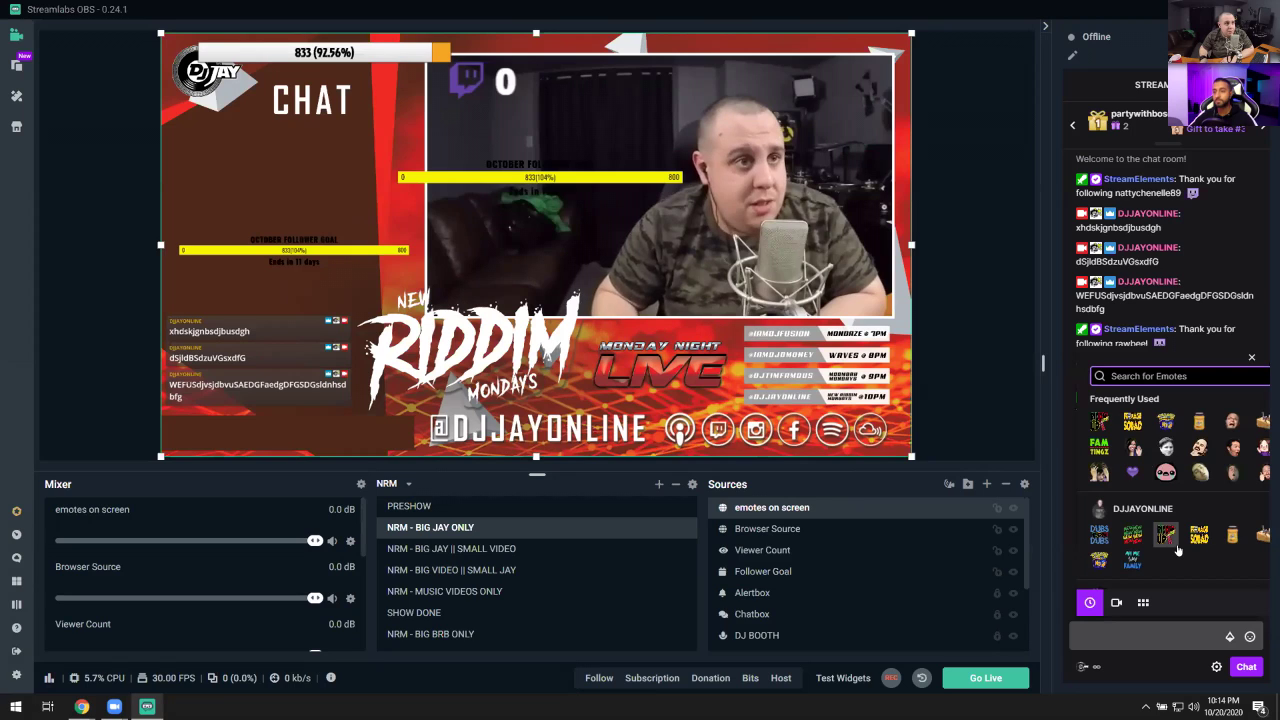
pyautogui.click(1166, 420)
pyautogui.click(1132, 420)
pyautogui.click(1099, 420)
pyautogui.click(1199, 395)
pyautogui.click(1232, 400)
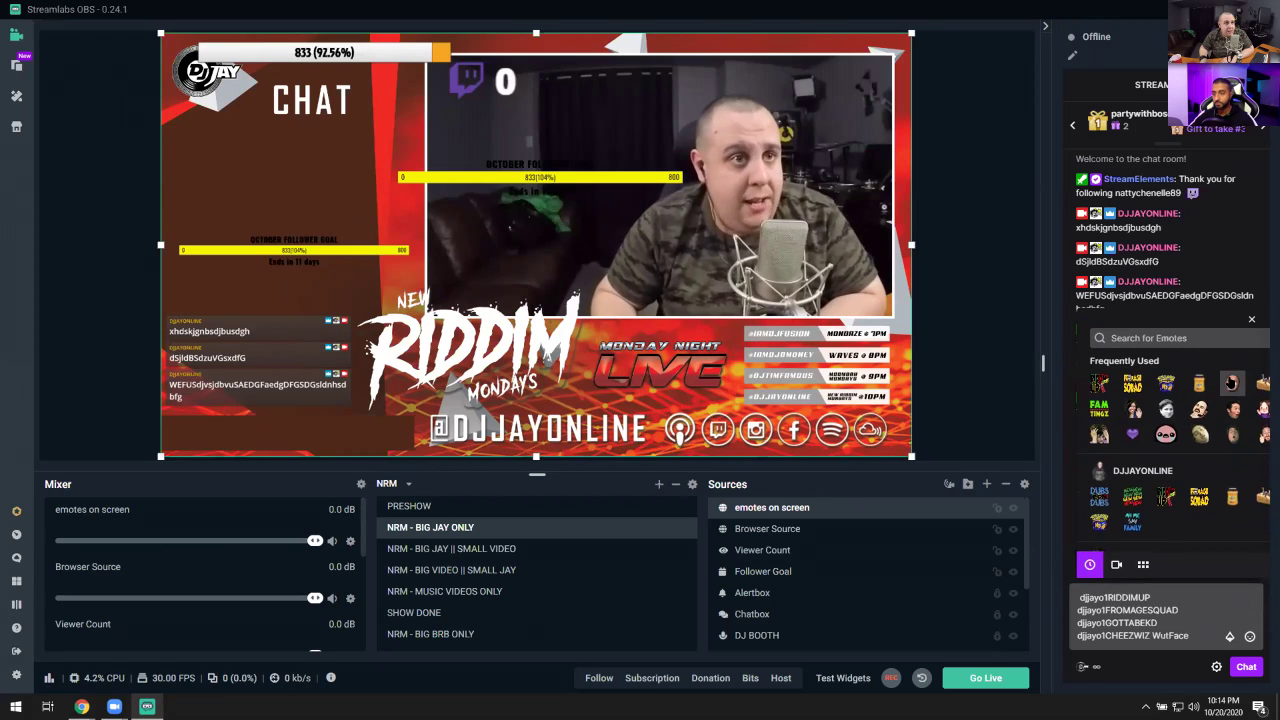
pyautogui.click(1232, 400)
pyautogui.click(1180, 400)
pyautogui.click(1180, 400)
pyautogui.click(1180, 400)
pyautogui.click(1132, 396)
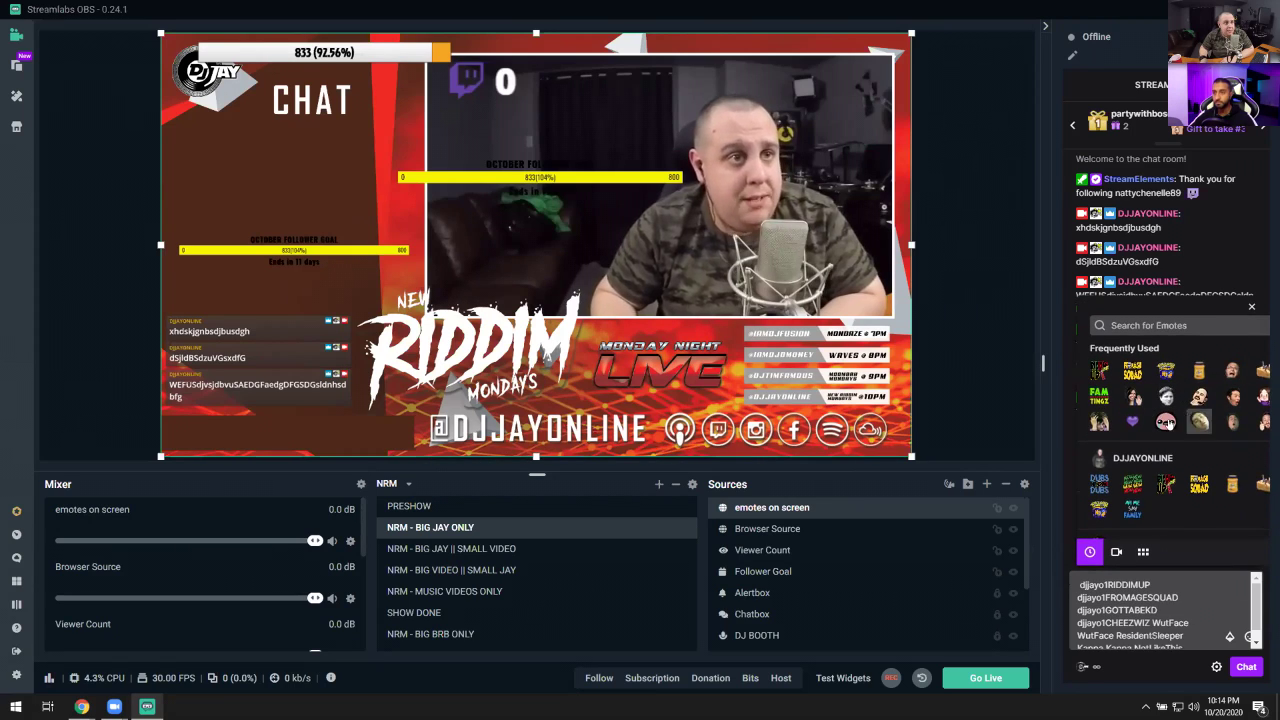
pyautogui.click(1247, 667)
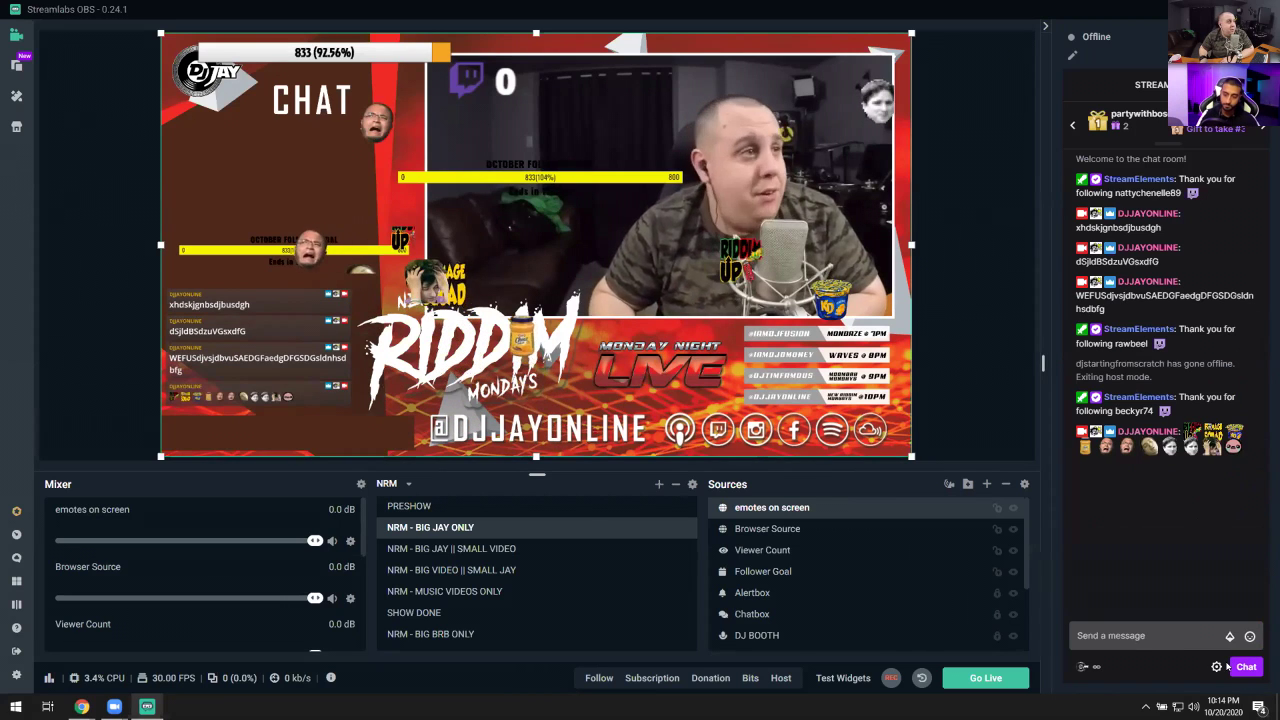
# Step: Send a second test chat message combining the DUBS and FAMTINGZ emotes with several other frequently used emotes
pyautogui.click(1249, 637)
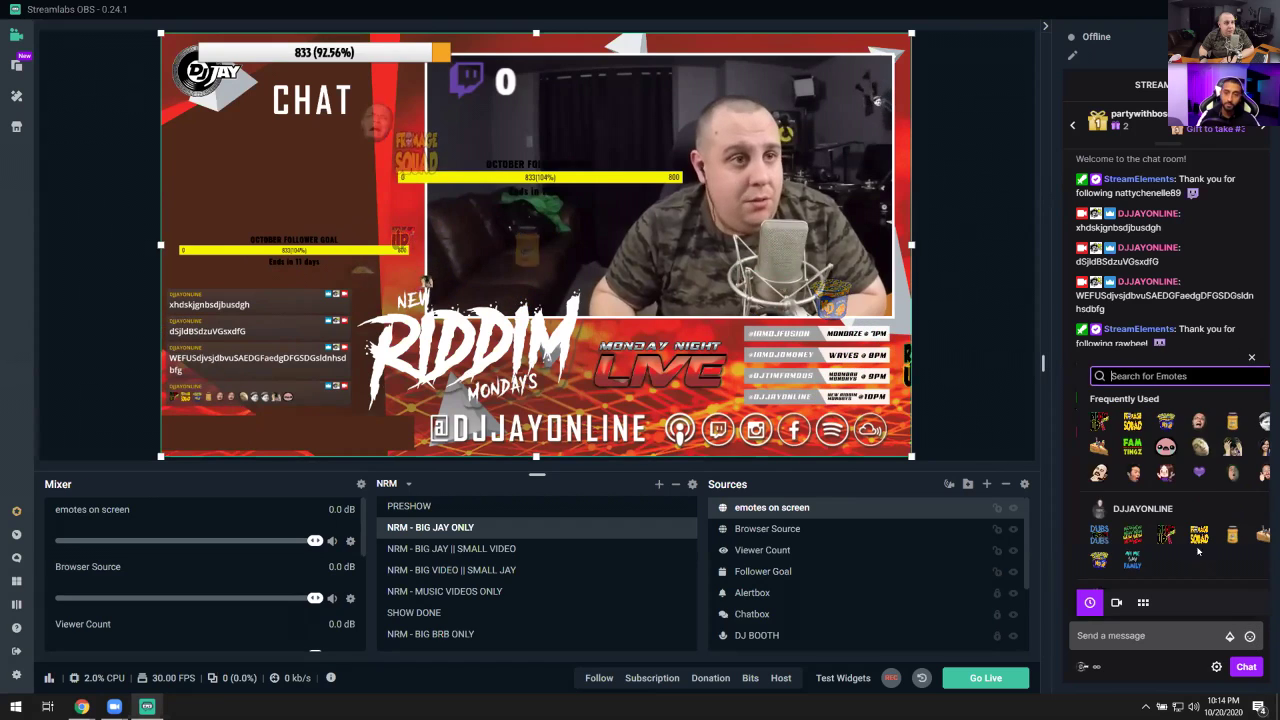
pyautogui.click(1099, 535)
pyautogui.click(1132, 446)
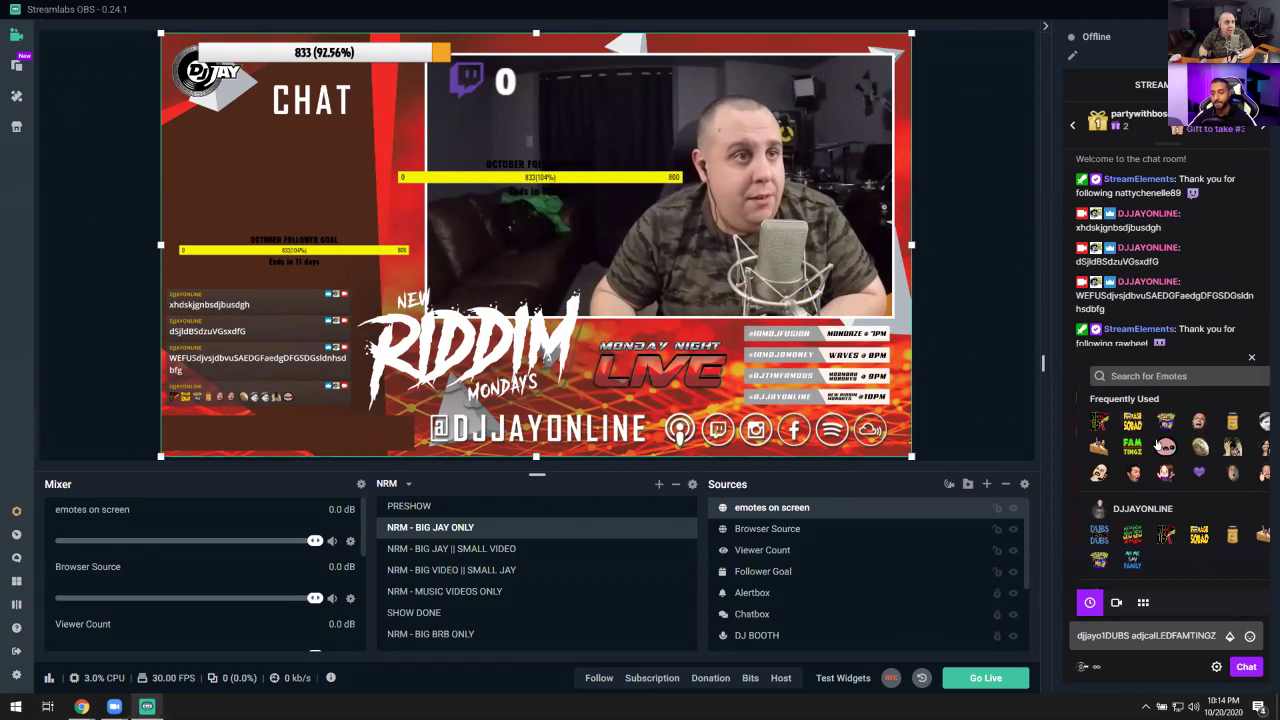
pyautogui.click(1199, 446)
pyautogui.click(1199, 421)
pyautogui.click(1232, 421)
pyautogui.click(1244, 667)
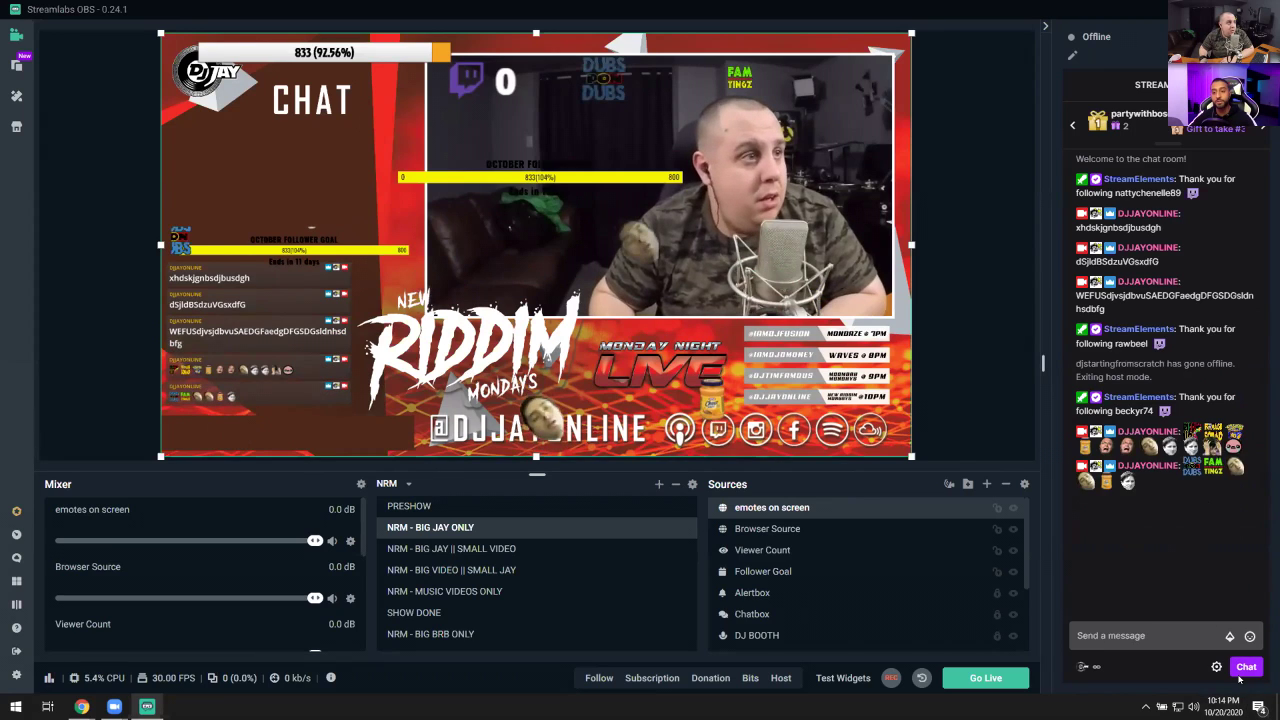
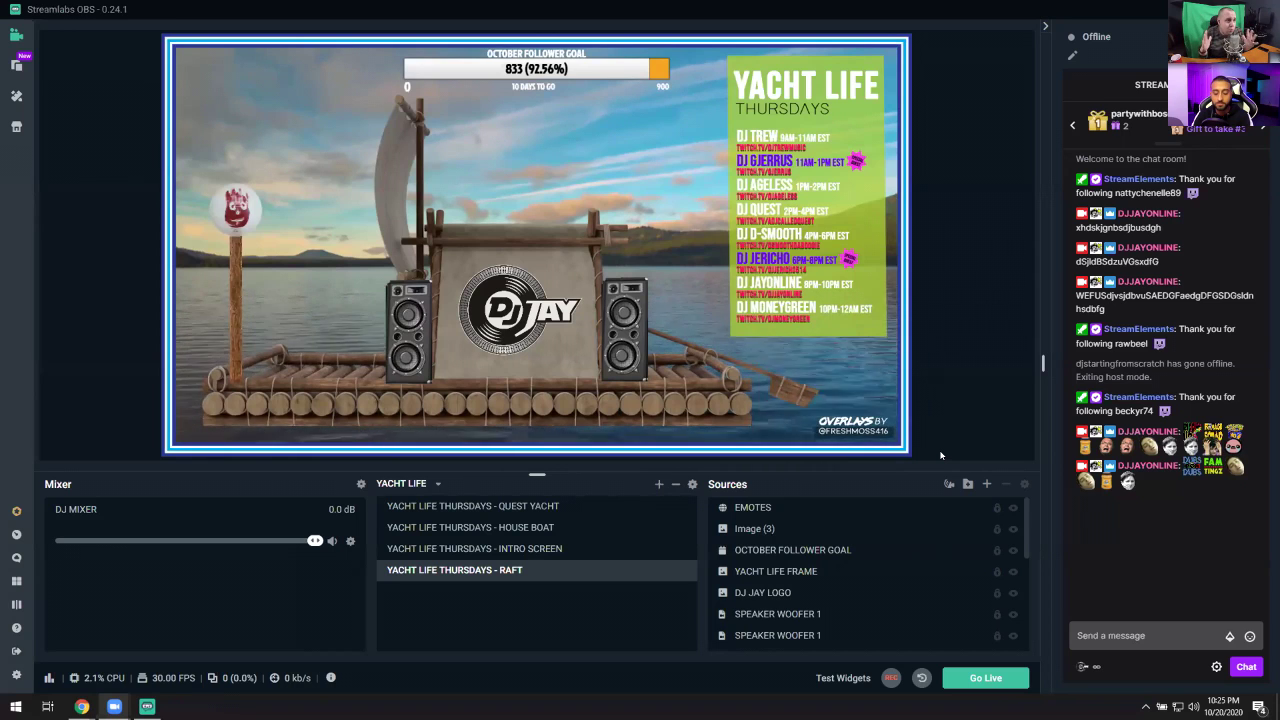
# Step: Hide the Media Source (1), DJ MIXER, Alertbox, RAFT, STICK and WILSON sources in the YACHT LIFE THURSDAYS - RAFT scene
pyautogui.scroll(-5, 869, 555)
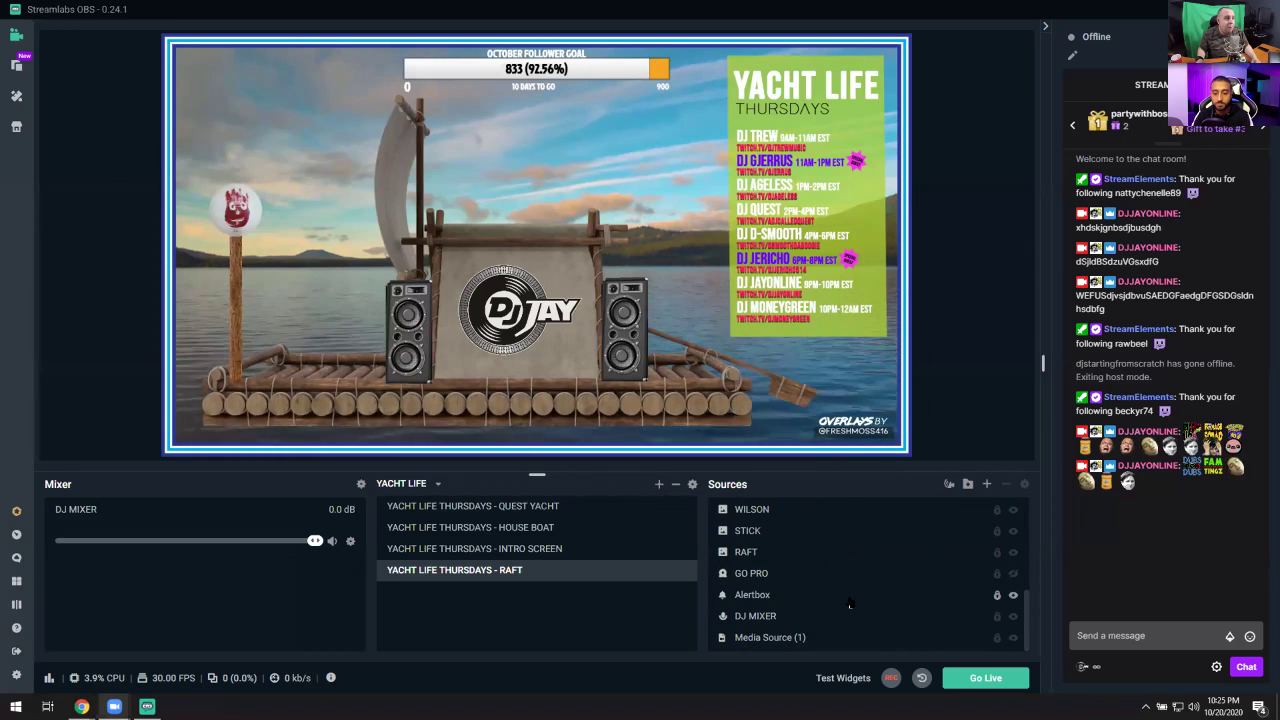
pyautogui.click(808, 567)
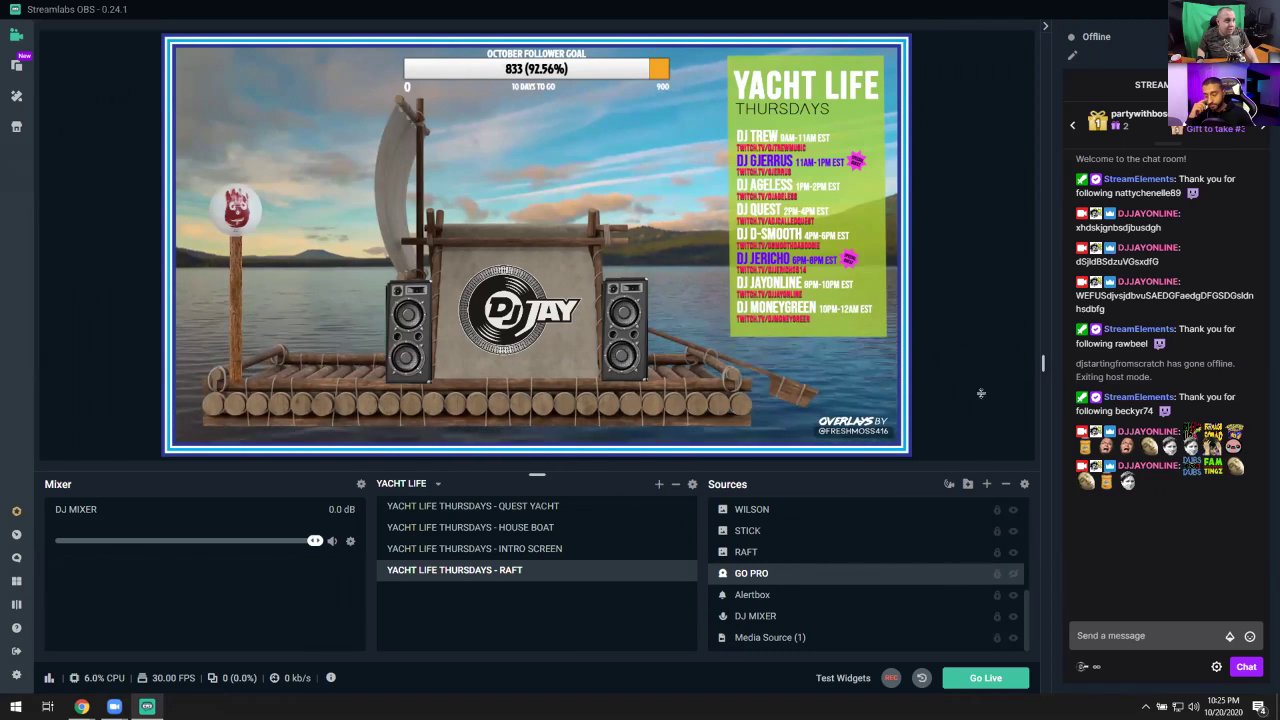
pyautogui.click(1013, 637)
pyautogui.click(1010, 595)
pyautogui.click(1013, 576)
pyautogui.click(1013, 597)
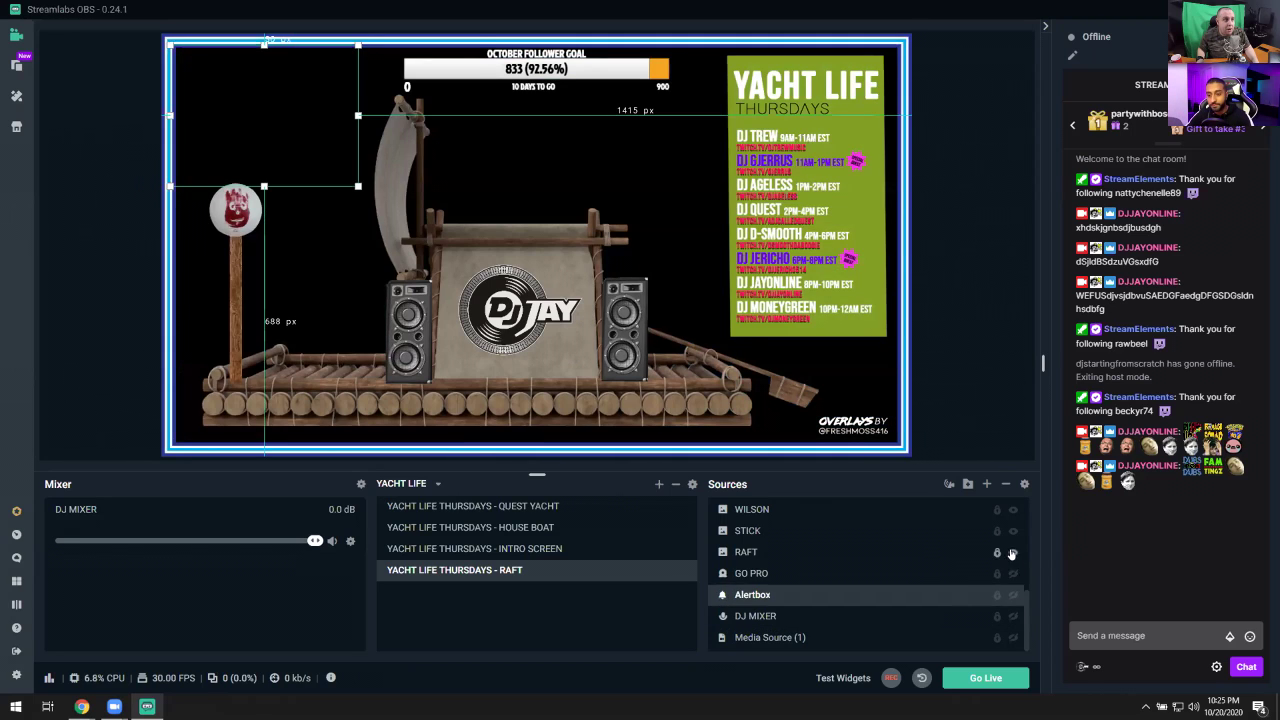
pyautogui.click(1013, 553)
pyautogui.click(1013, 531)
pyautogui.click(1013, 509)
# Step: Hide the EMOTES, Image (3), OCTOBER FOLLOWER GOAL, YACHT LIFE FRAME and DJ JAY LOGO sources
pyautogui.scroll(-3, 1010, 540)
pyautogui.scroll(1, 1010, 545)
pyautogui.click(1013, 571)
pyautogui.click(1013, 550)
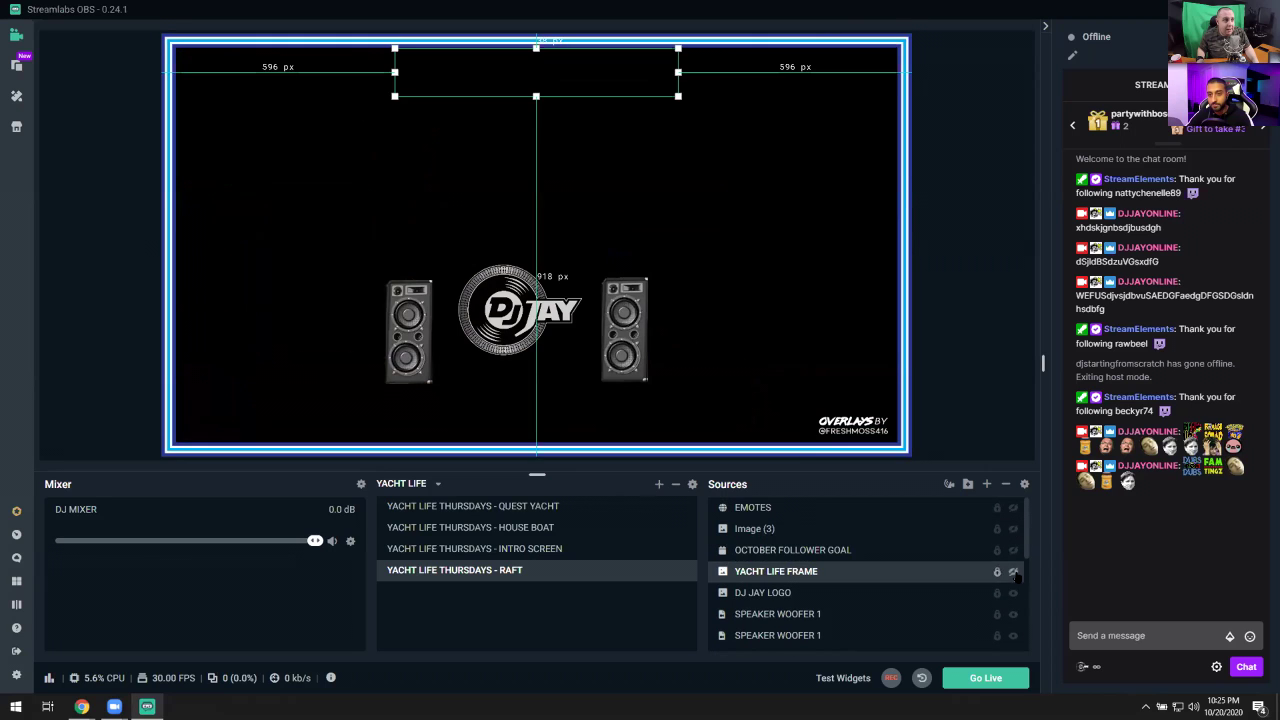
pyautogui.click(1013, 571)
pyautogui.click(1013, 592)
# Step: Hide all SPEAKER WOOFER 1 and SPEAKER sources so the raft scene's canvas is empty, and clear the selection
pyautogui.click(1013, 613)
pyautogui.scroll(-2, 1010, 590)
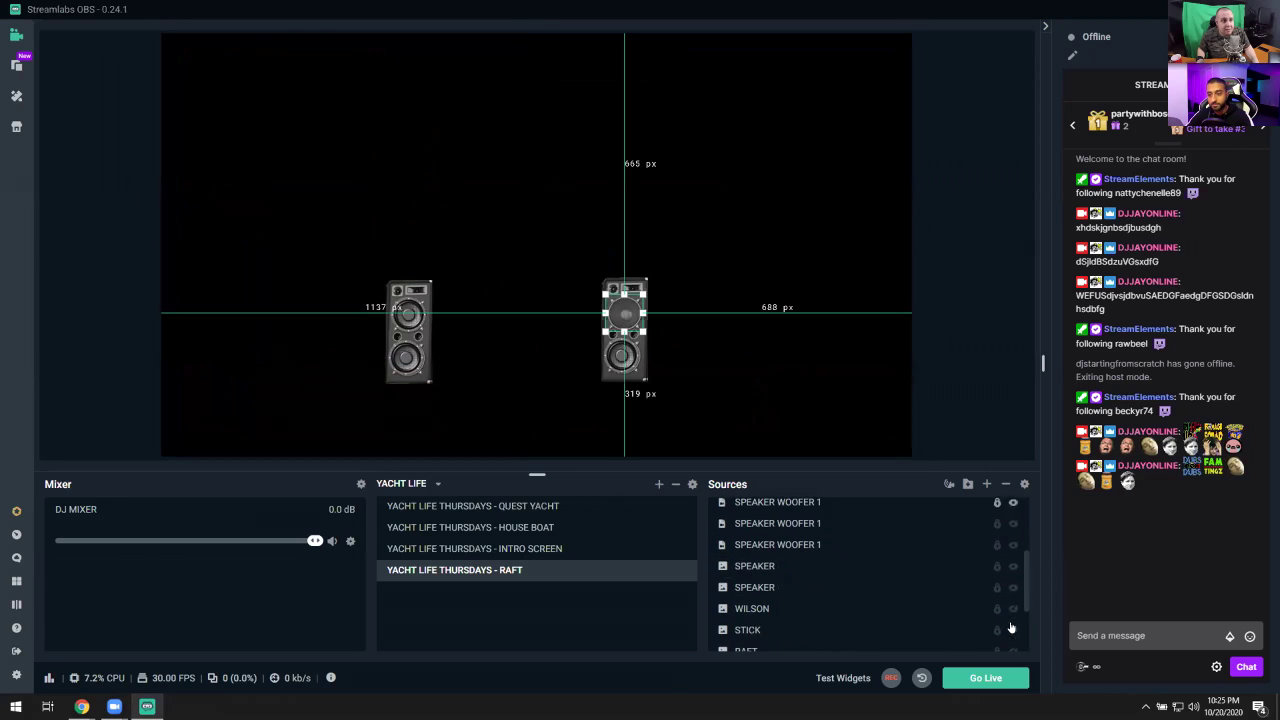
pyautogui.click(1013, 566)
pyautogui.click(1013, 544)
pyautogui.click(1013, 502)
pyautogui.scroll(5, 1011, 550)
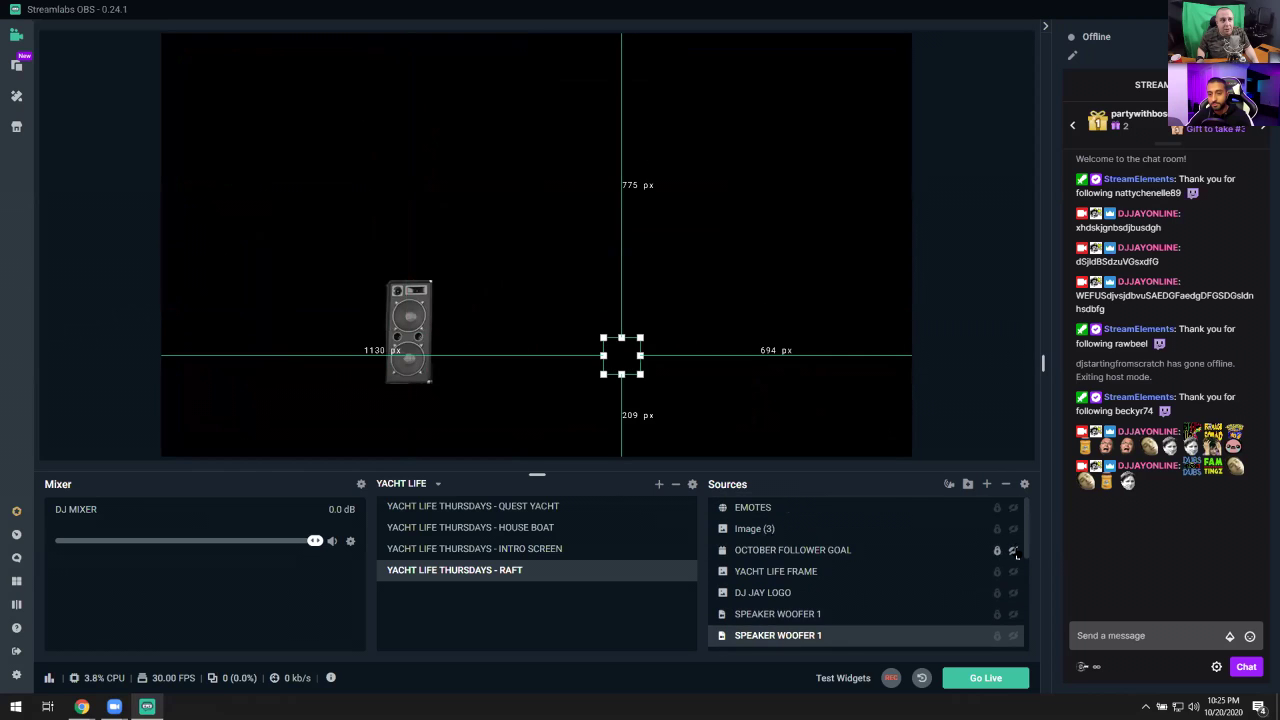
pyautogui.scroll(-4, 1013, 600)
pyautogui.click(1011, 522)
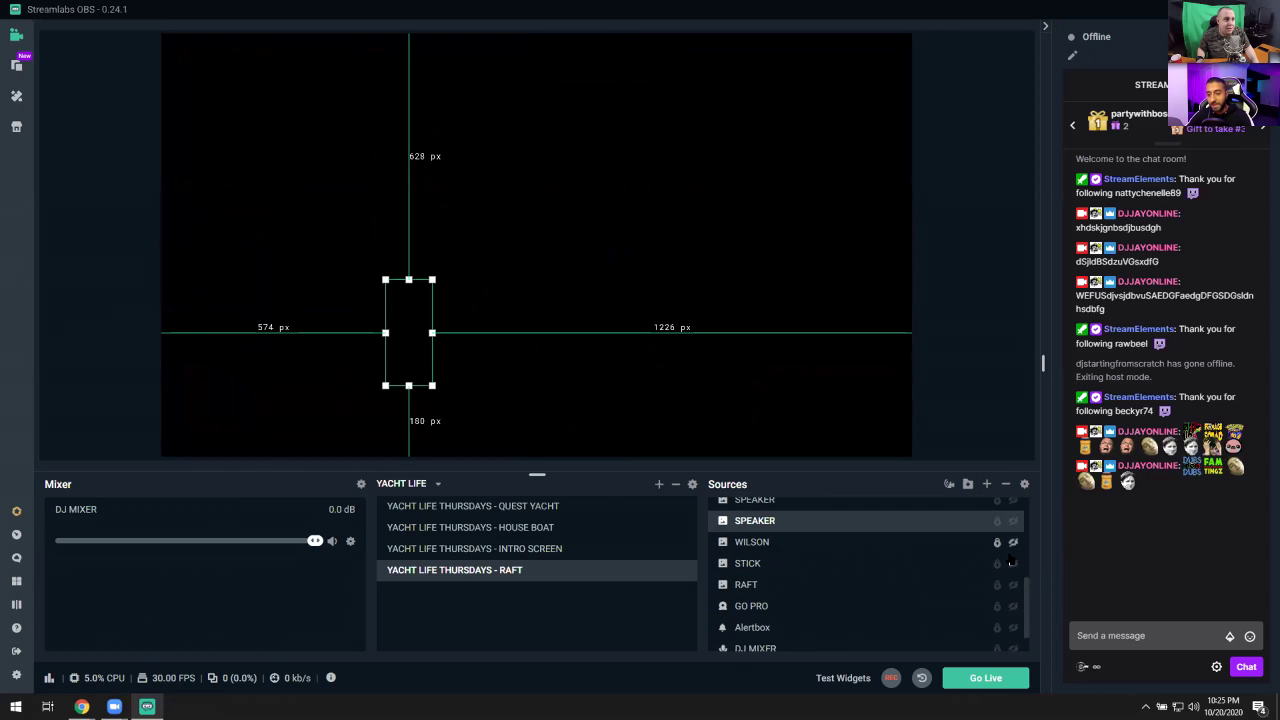
pyautogui.scroll(-2, 1022, 618)
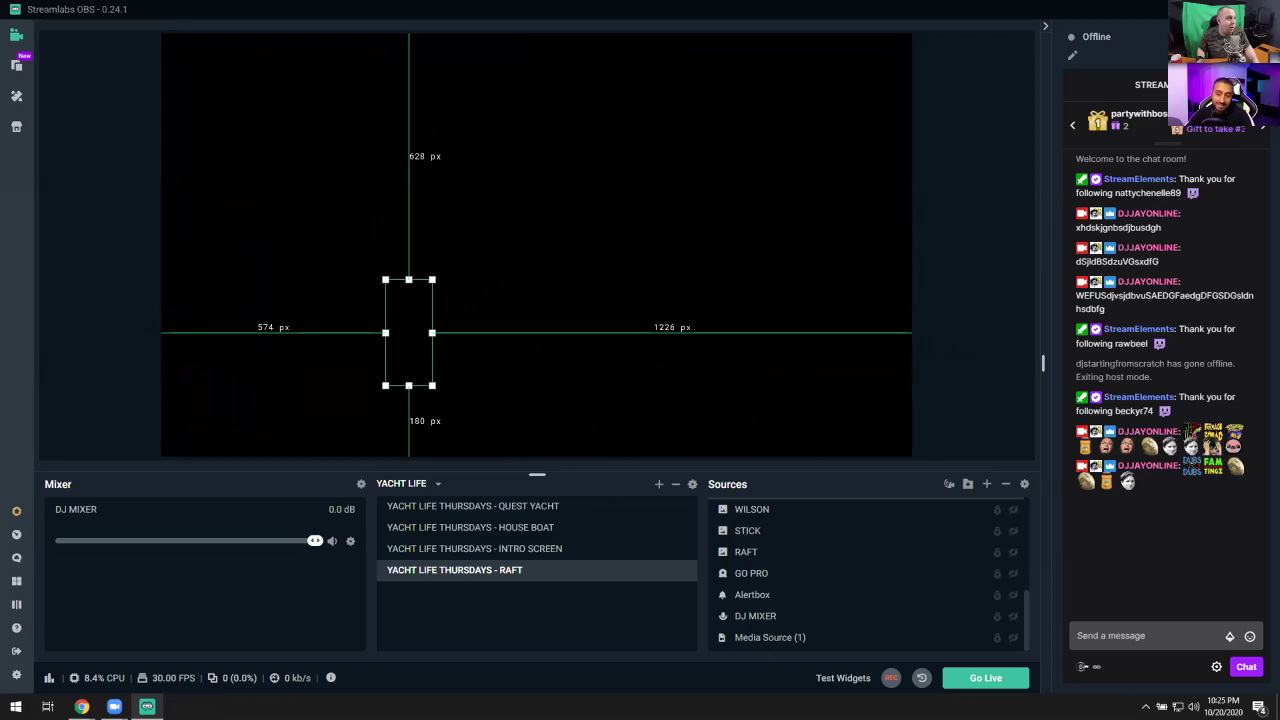
pyautogui.click(603, 210)
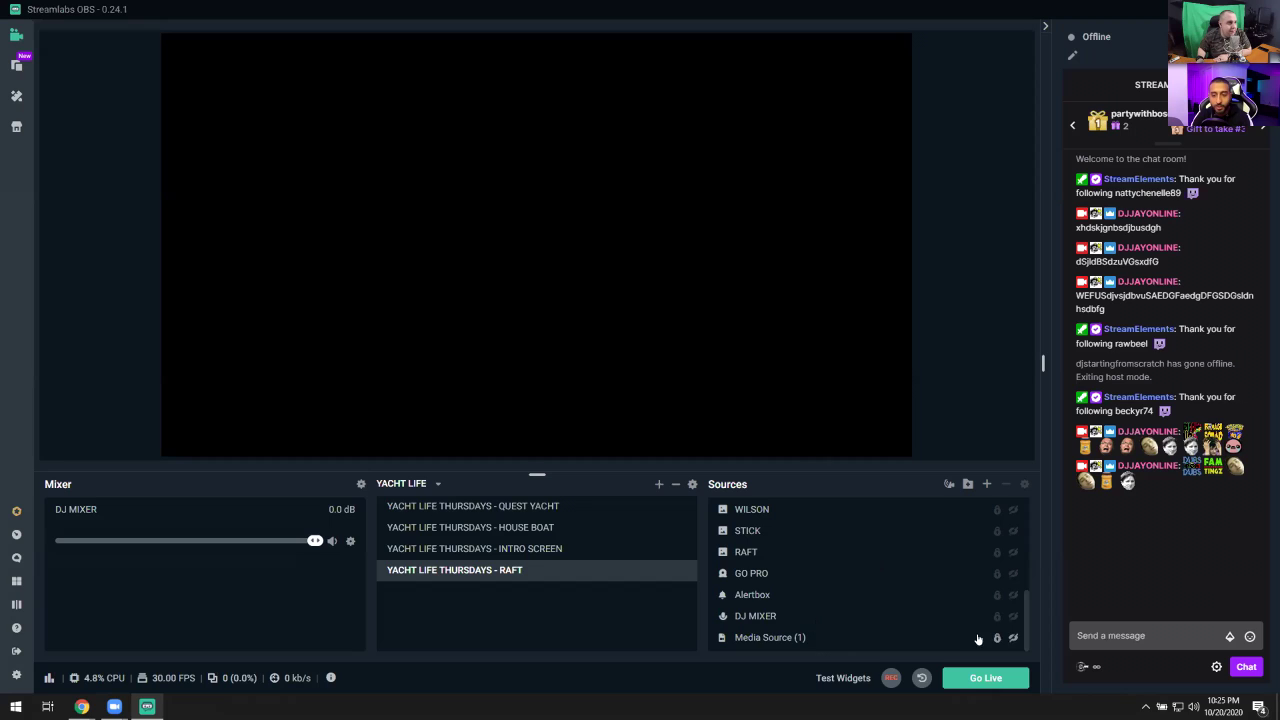
# Step: Show only the RAFT image source on the empty canvas and deselect it
pyautogui.scroll(3, 757, 597)
pyautogui.scroll(-3, 767, 597)
pyautogui.click(766, 561)
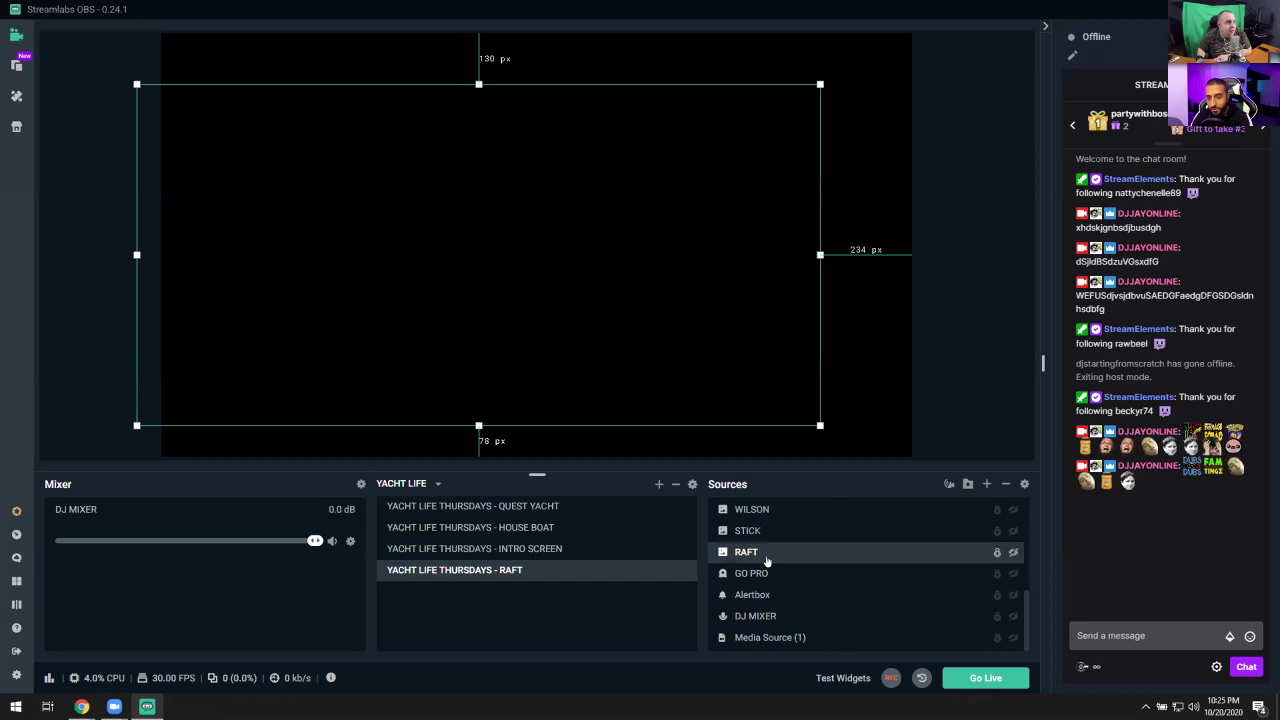
pyautogui.click(1011, 552)
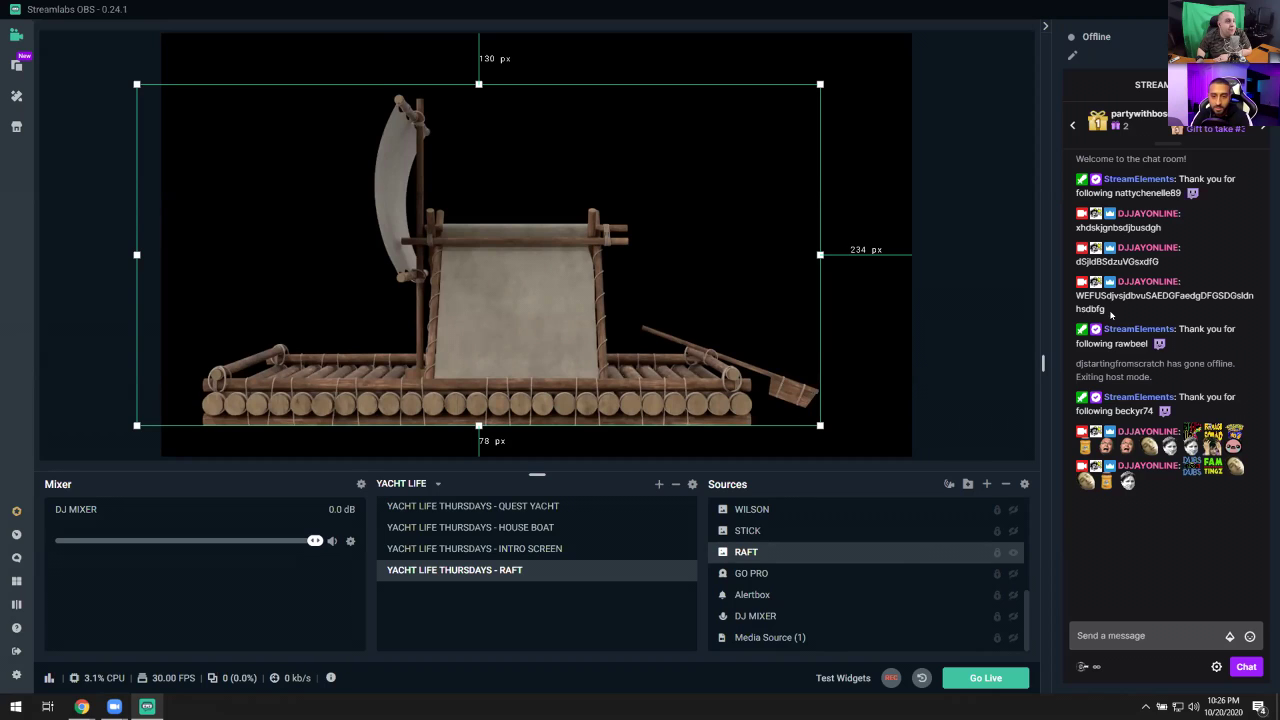
pyautogui.click(922, 351)
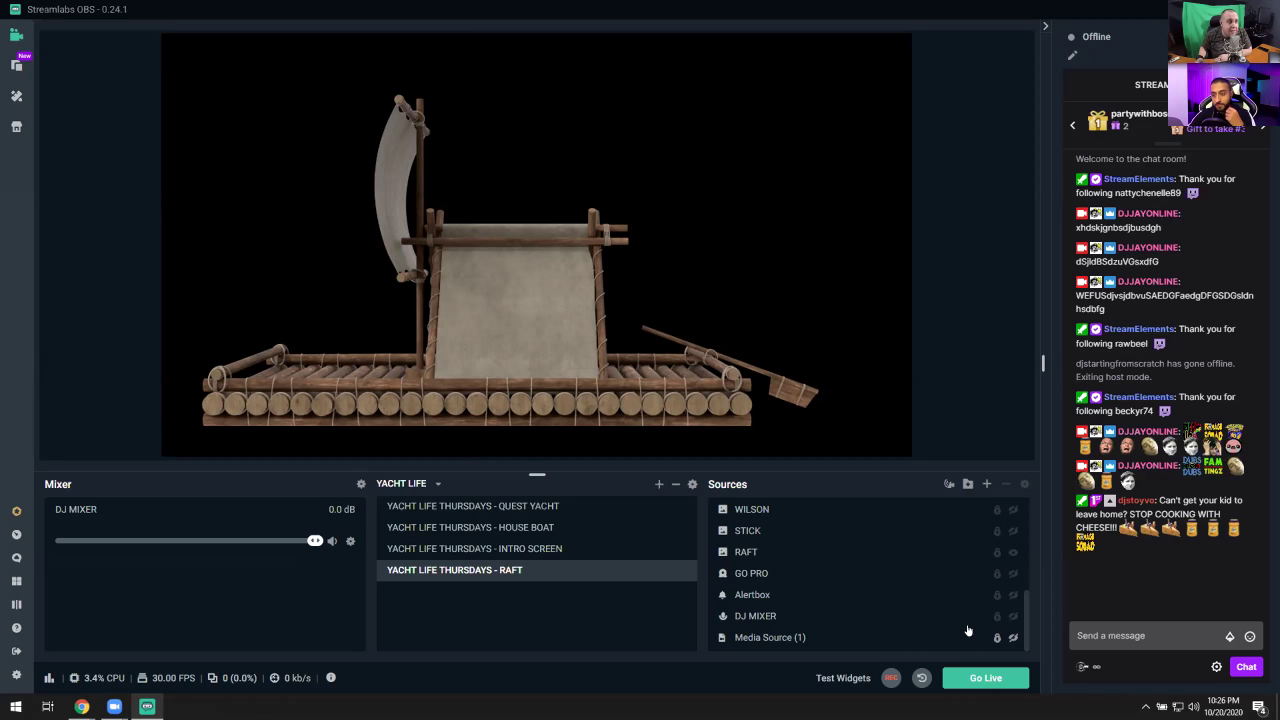
# Step: Show the Media Source (1) lake background behind the raft, and toggle the RAFT source off and back on
pyautogui.click(1012, 637)
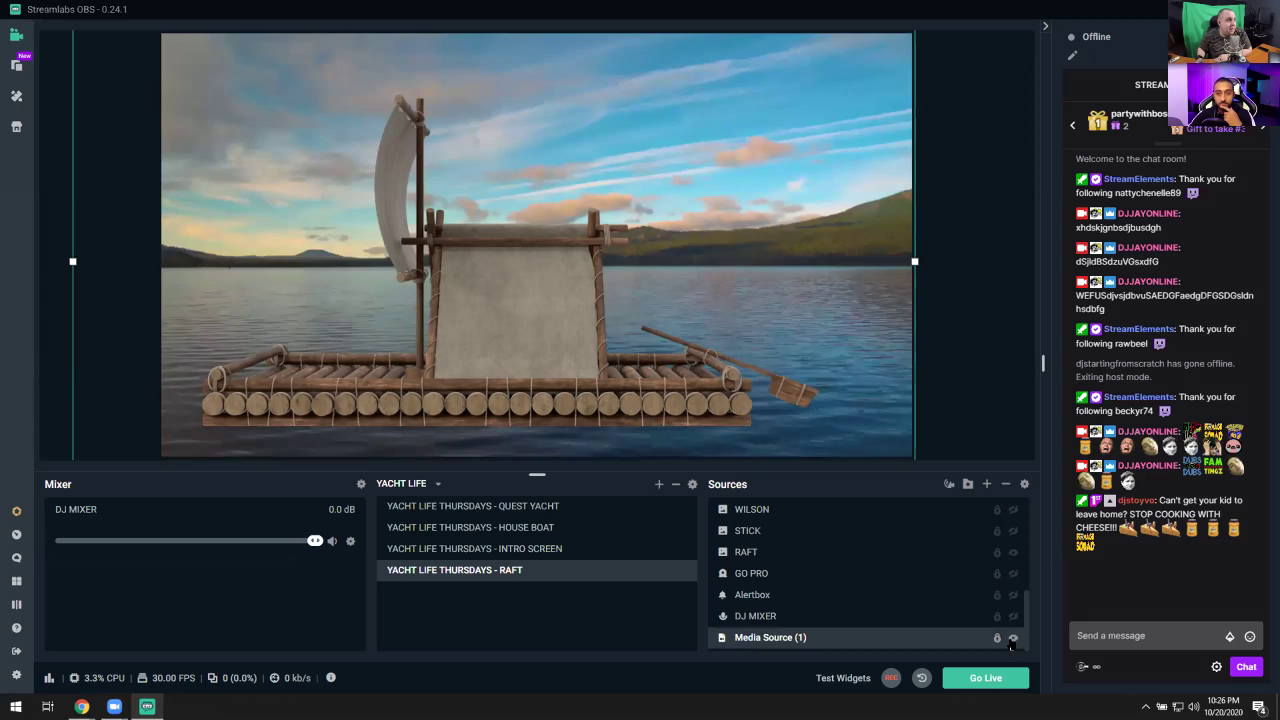
pyautogui.click(1013, 552)
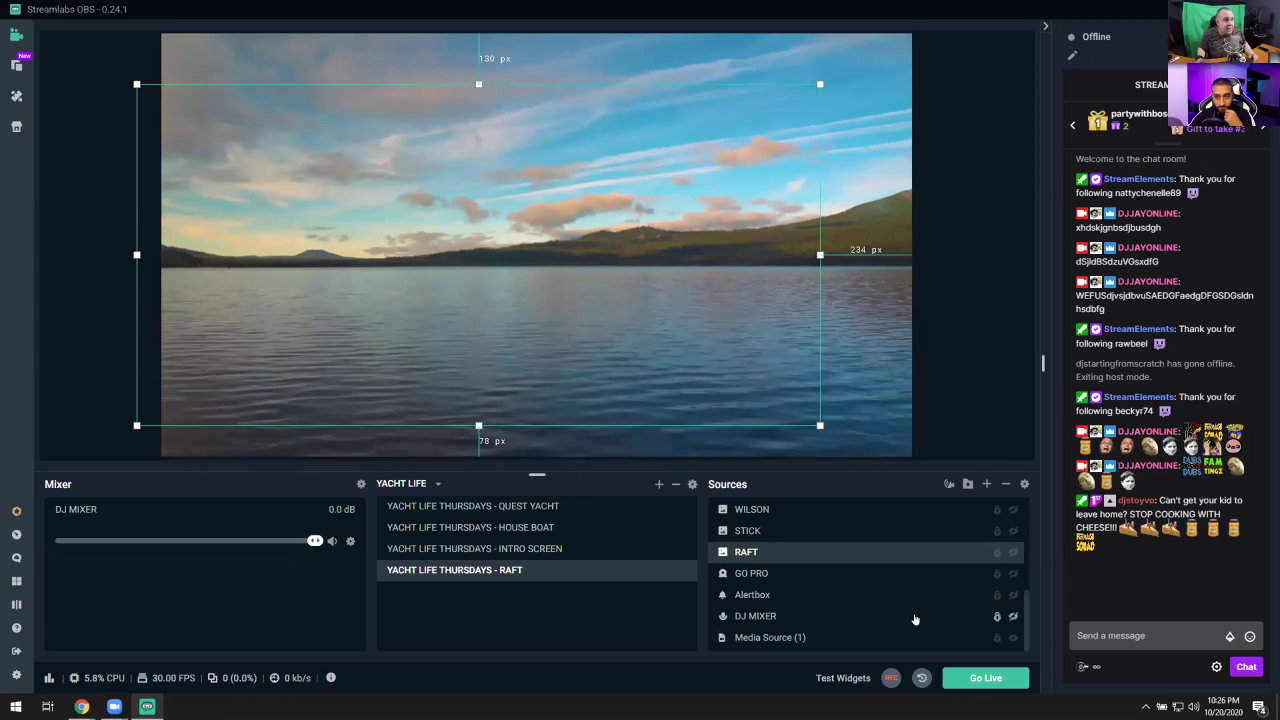
pyautogui.click(1012, 553)
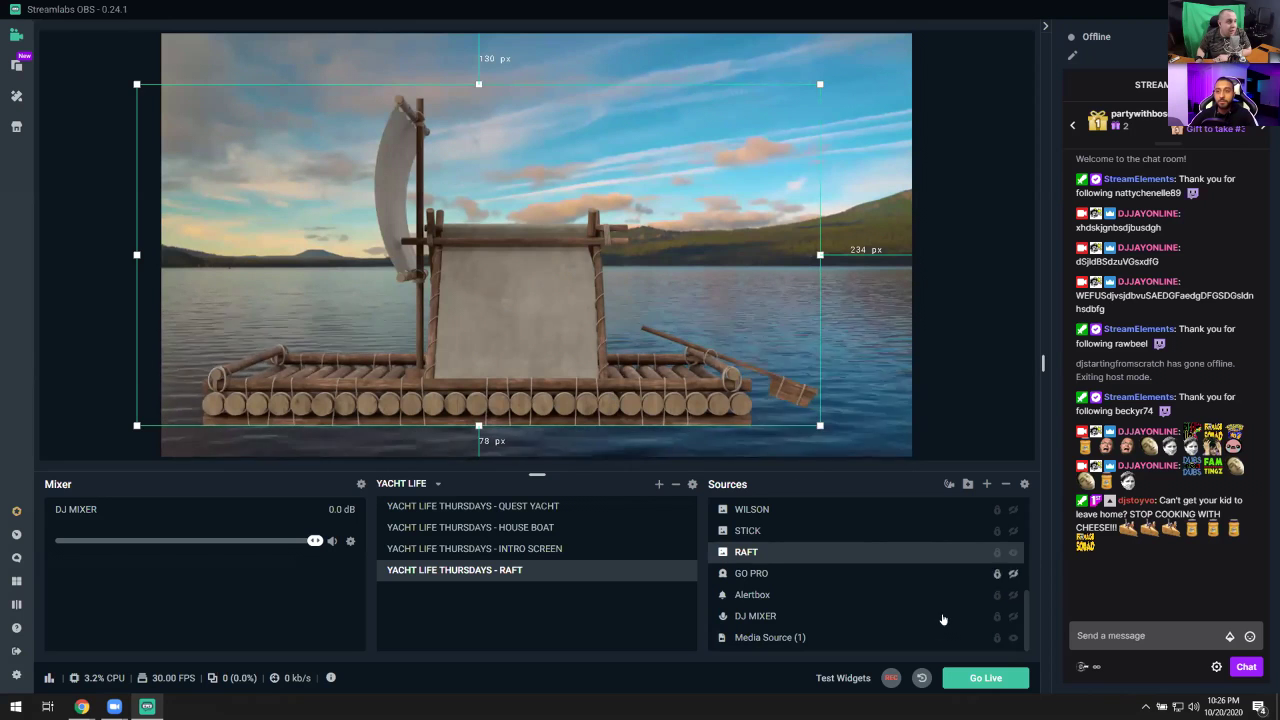
# Step: Move the RAFT source below Media Source (1) in the source order and back above GO PRO, and deselect it
pyautogui.moveTo(784, 555); pyautogui.dragTo(776, 640)
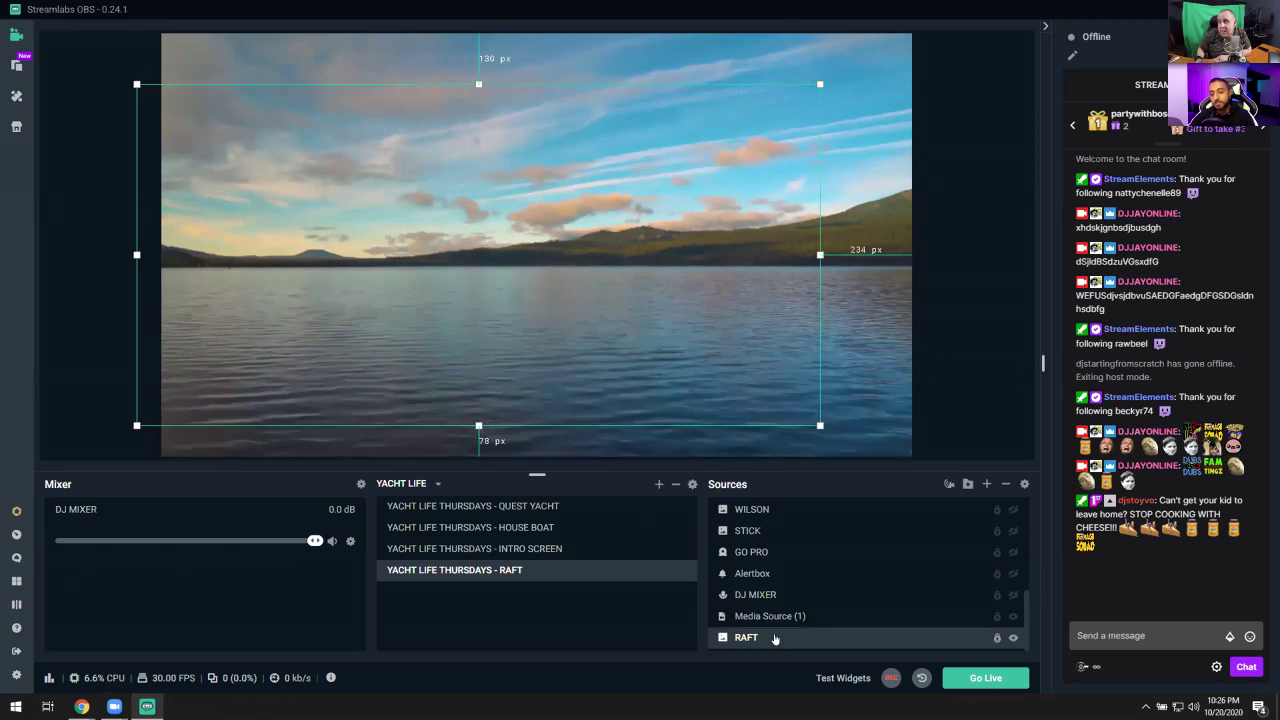
pyautogui.moveTo(776, 640); pyautogui.dragTo(763, 551)
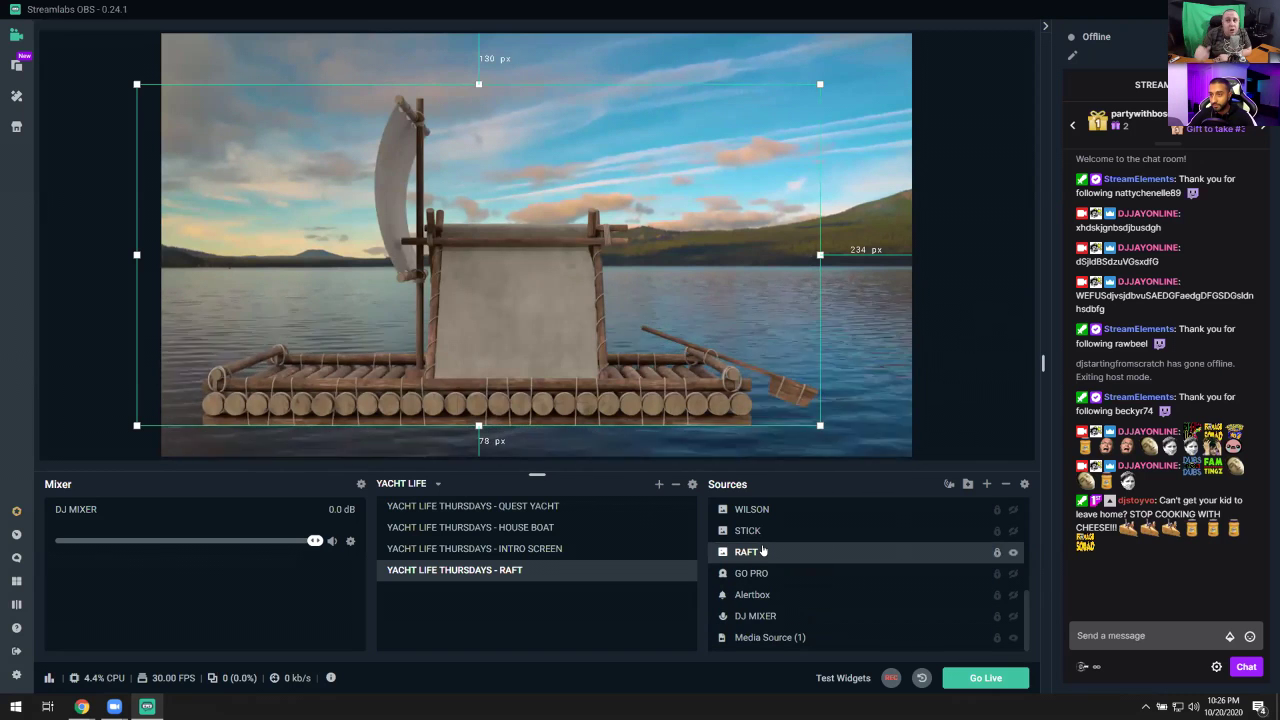
pyautogui.scroll(3, 771, 531)
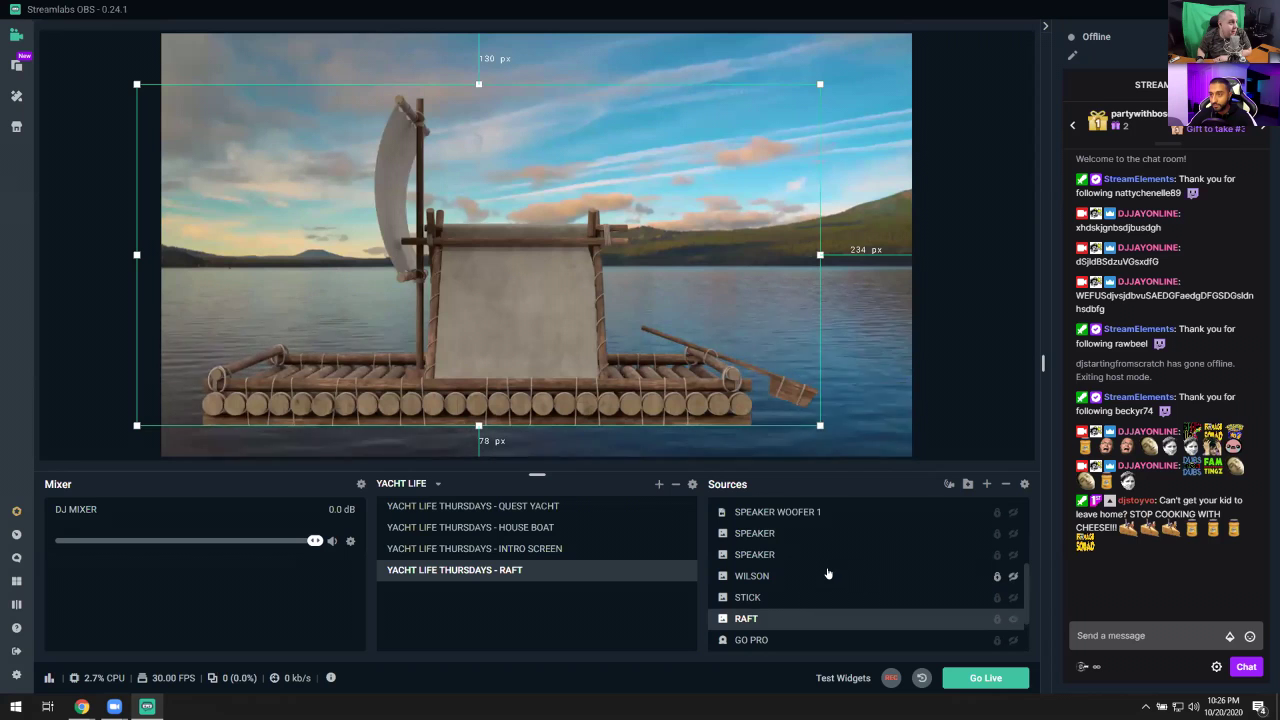
pyautogui.click(818, 325)
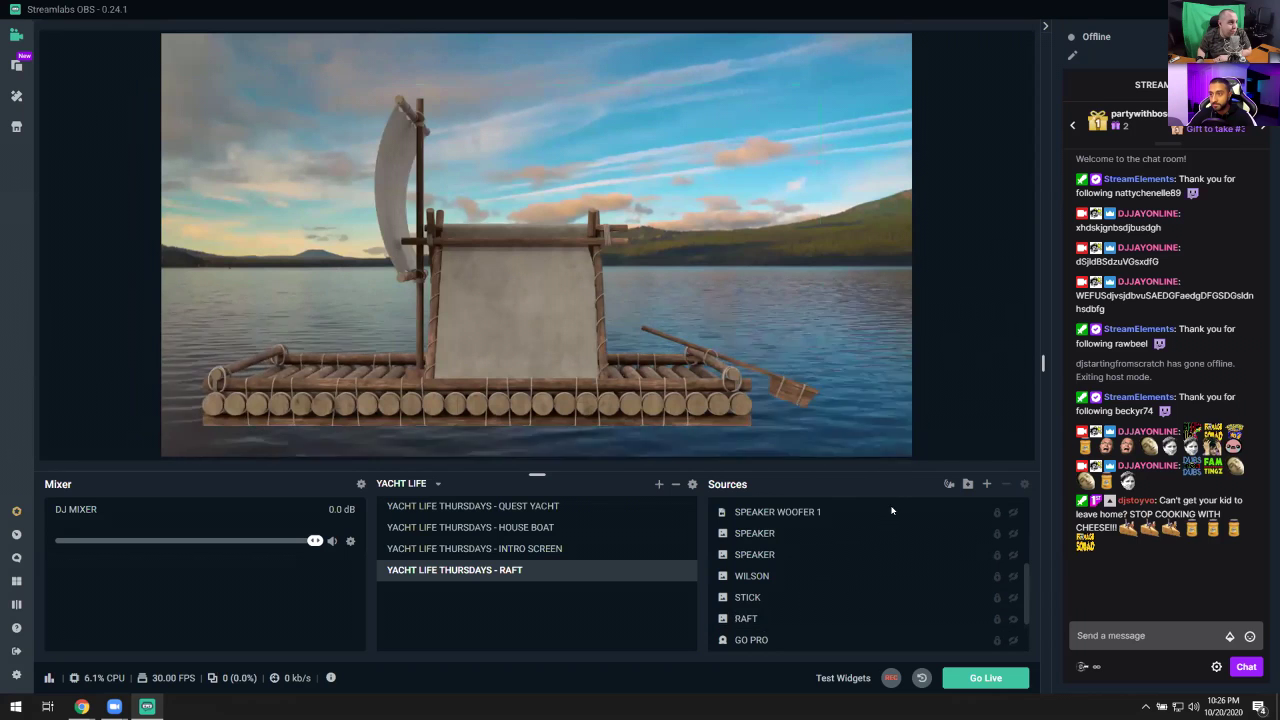
# Step: Show the GO PRO camera source with Game Capture HD60 S (Video) (#01) as its device and Flip Vertically turned off
pyautogui.scroll(5, 768, 551)
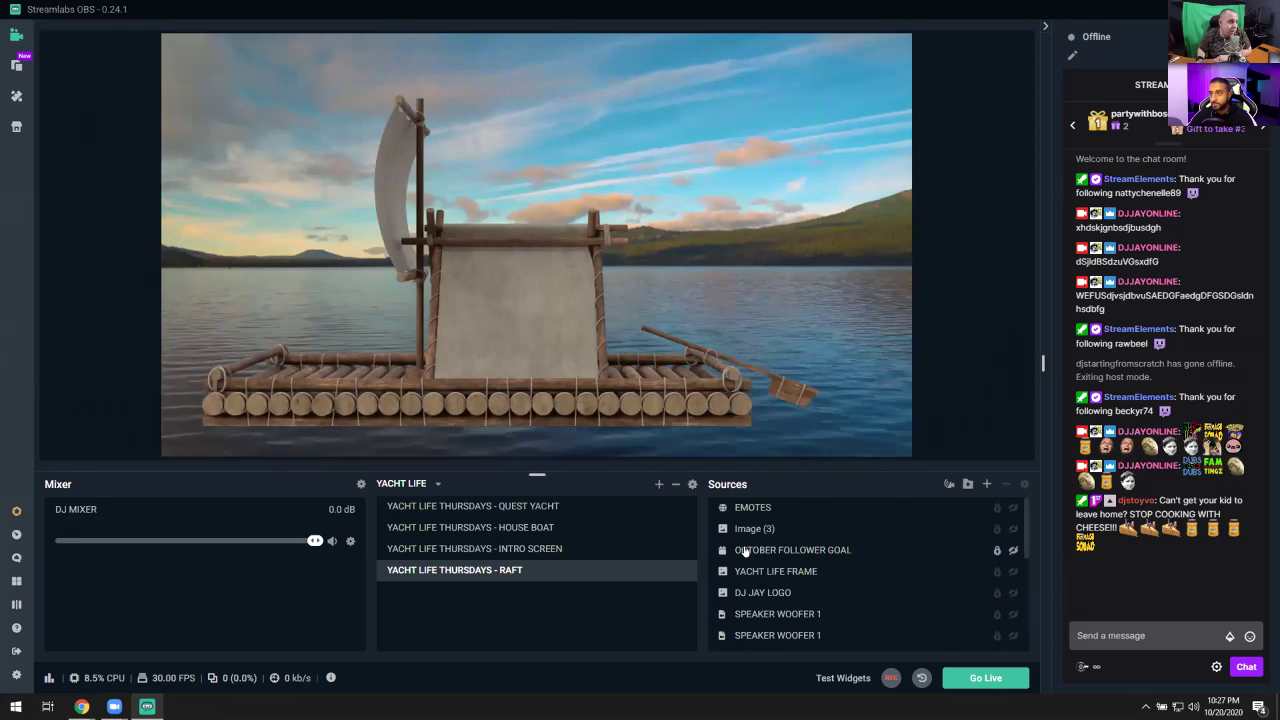
pyautogui.scroll(-8, 752, 572)
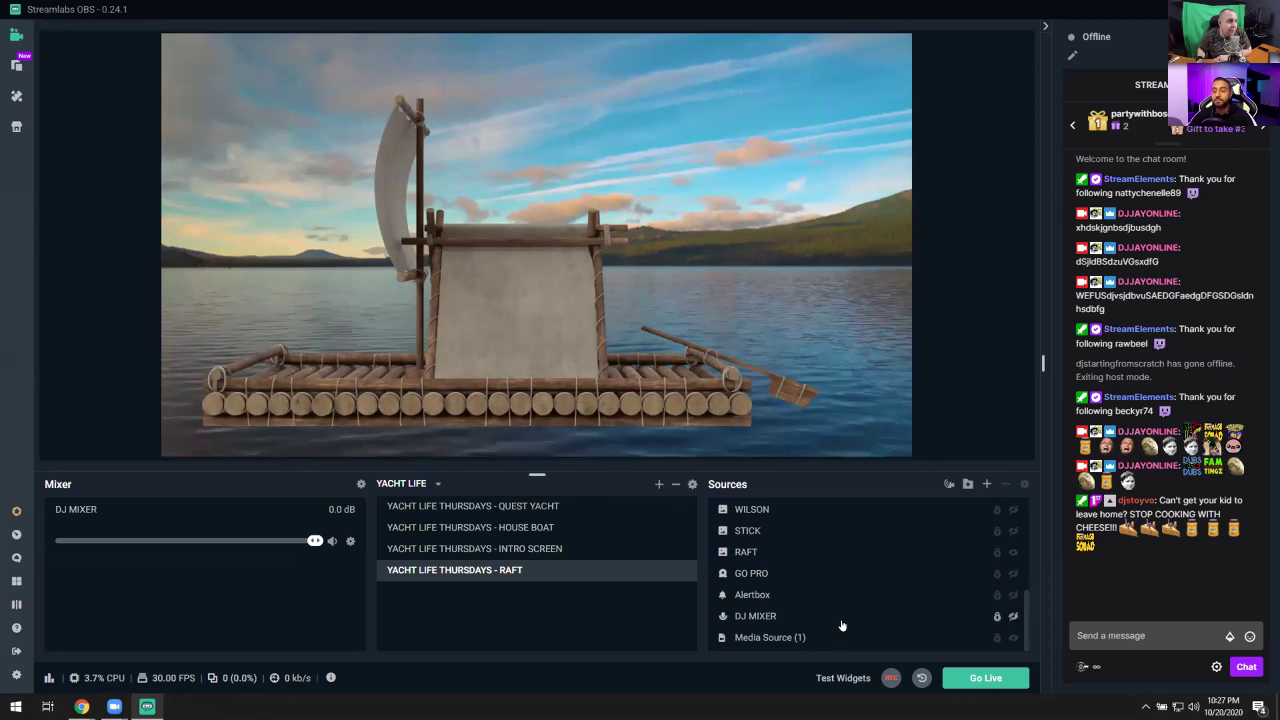
pyautogui.click(783, 575)
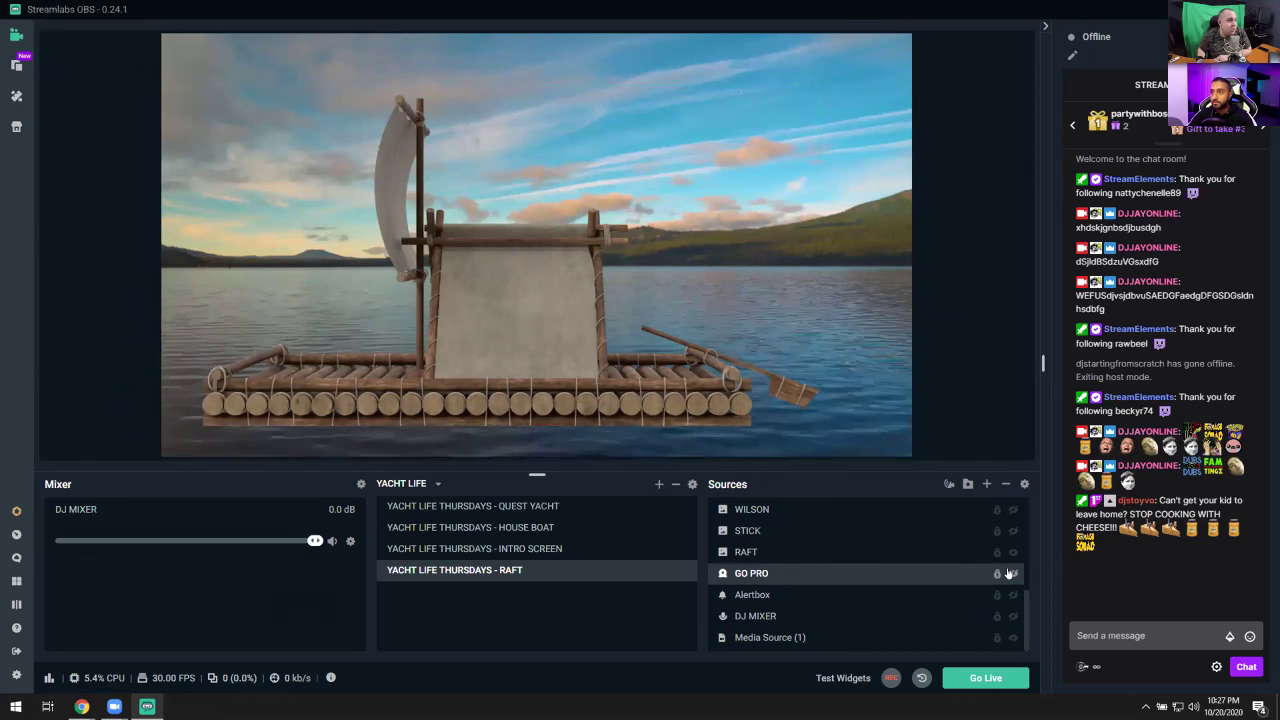
pyautogui.rightClick(770, 577)
pyautogui.click(829, 474)
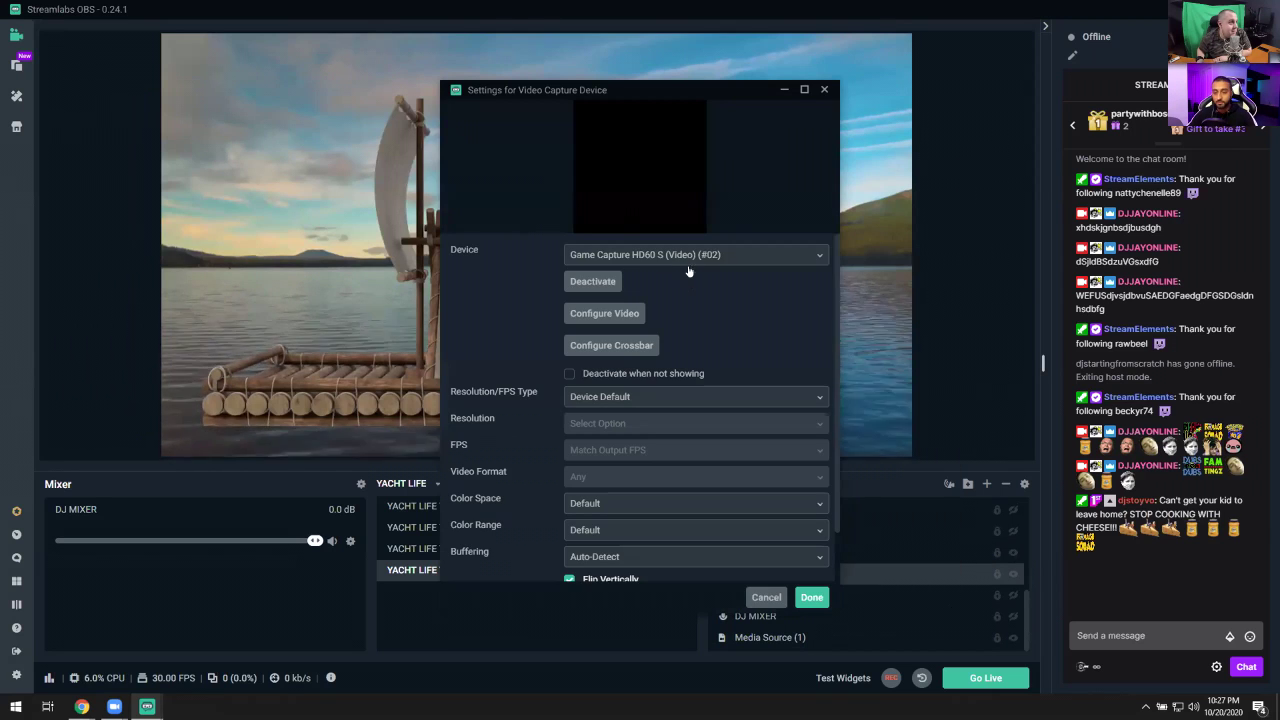
pyautogui.click(696, 256)
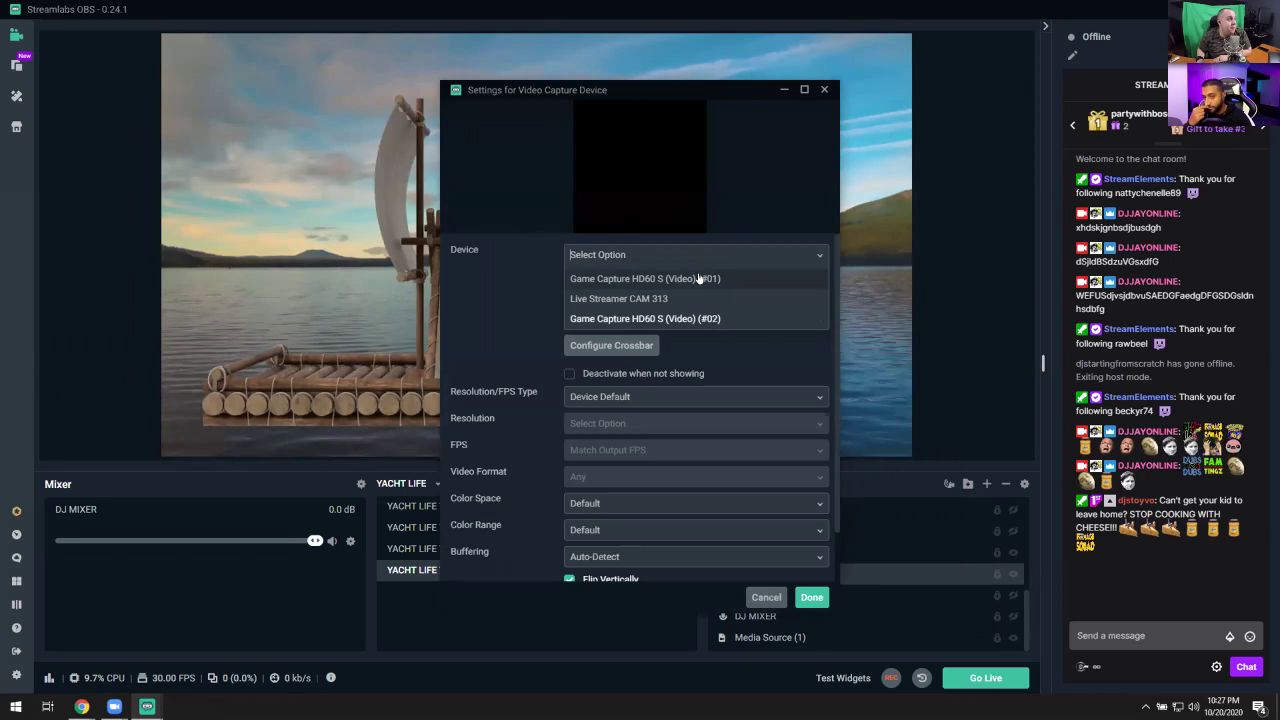
pyautogui.click(698, 278)
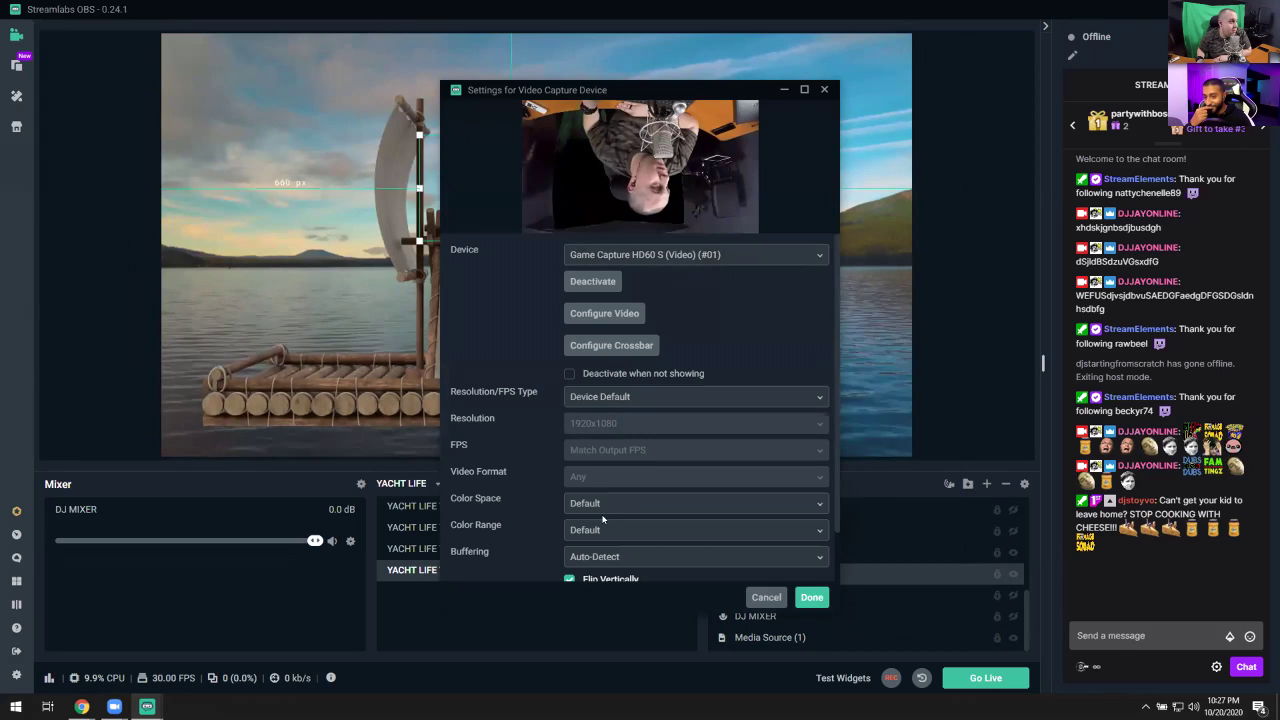
pyautogui.scroll(-1, 603, 518)
pyautogui.click(569, 522)
pyautogui.click(811, 597)
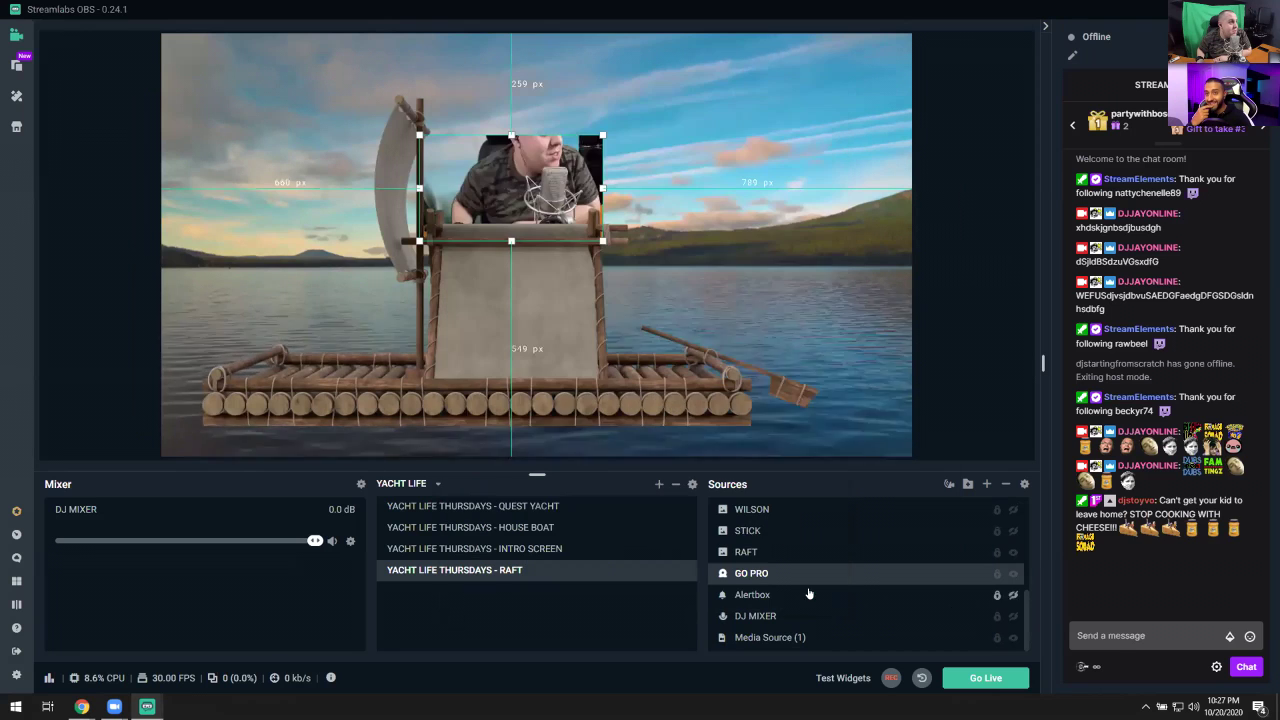
# Step: Reset the transform of the GO PRO source to bring back its full, uncropped frame
pyautogui.rightClick(547, 195)
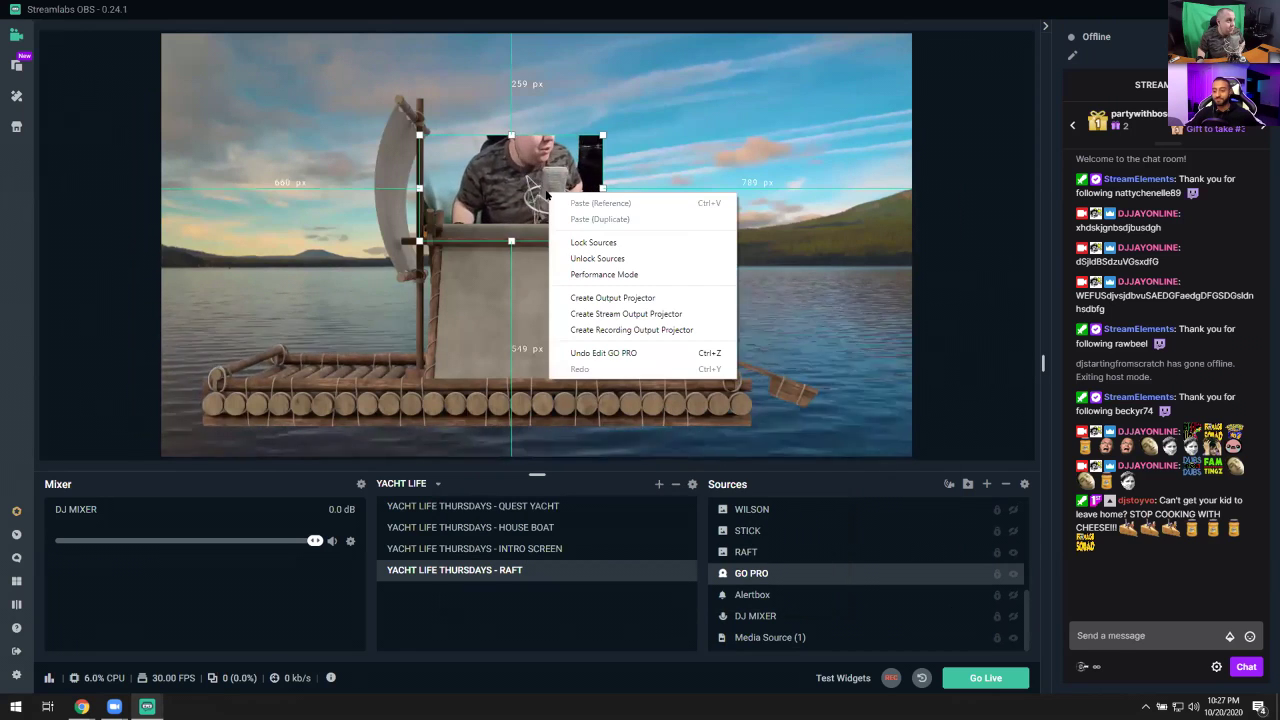
pyautogui.click(740, 573)
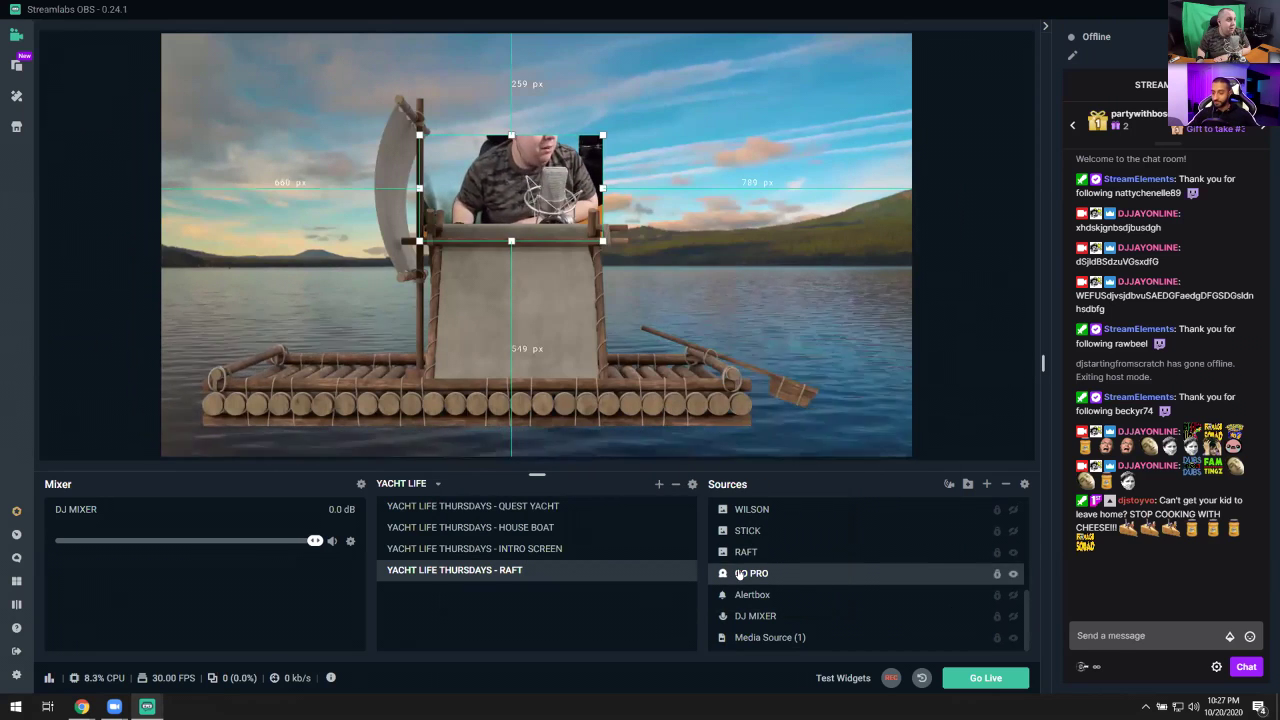
pyautogui.rightClick(740, 573)
pyautogui.moveTo(800, 252)
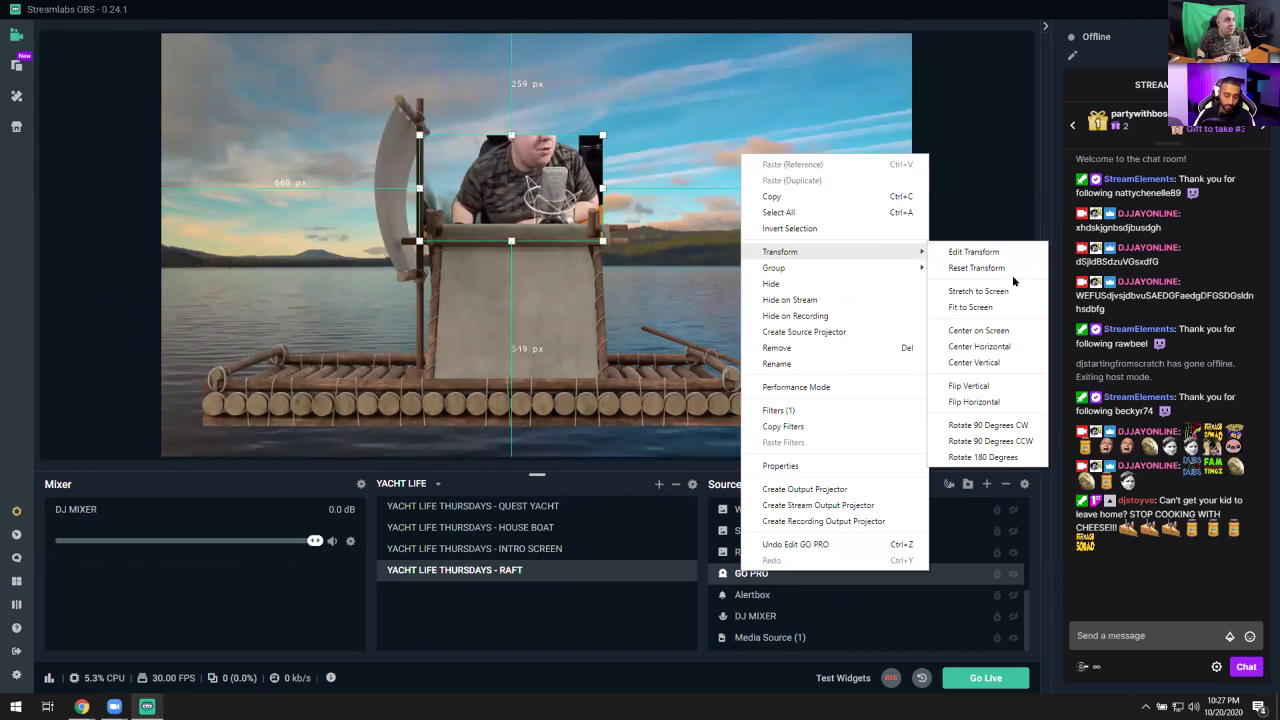
pyautogui.click(990, 268)
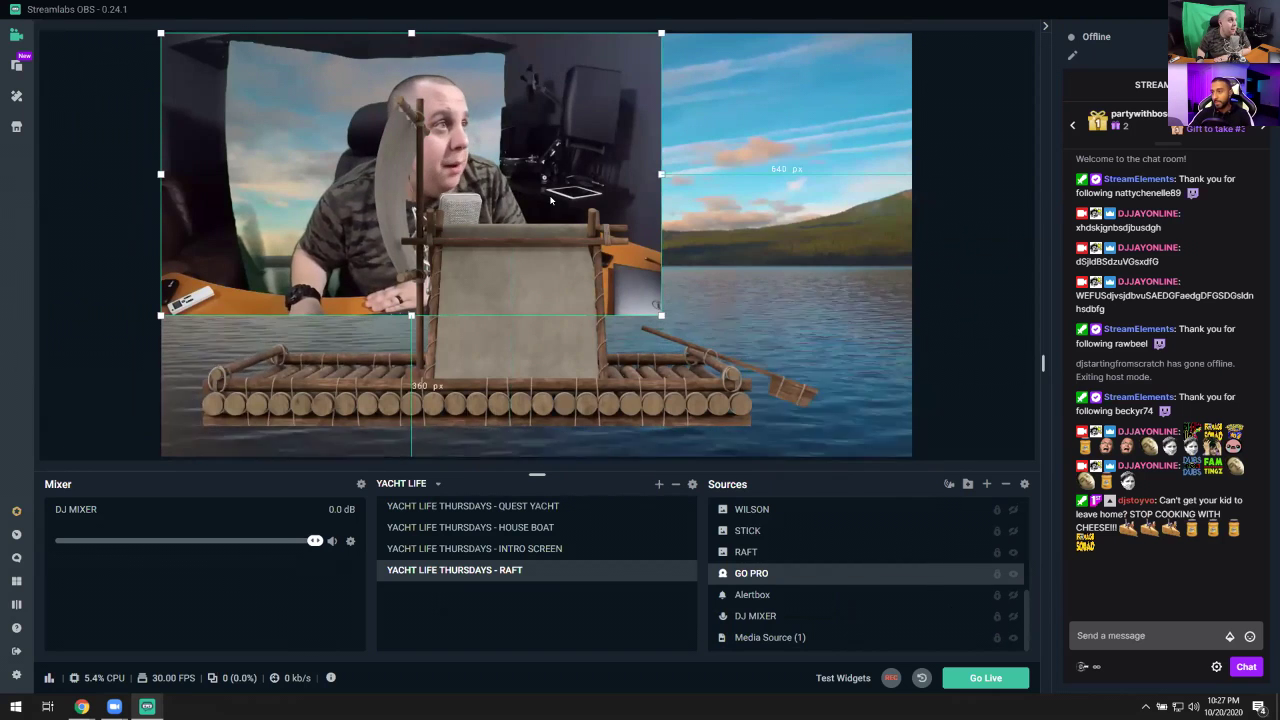
pyautogui.click(600, 463)
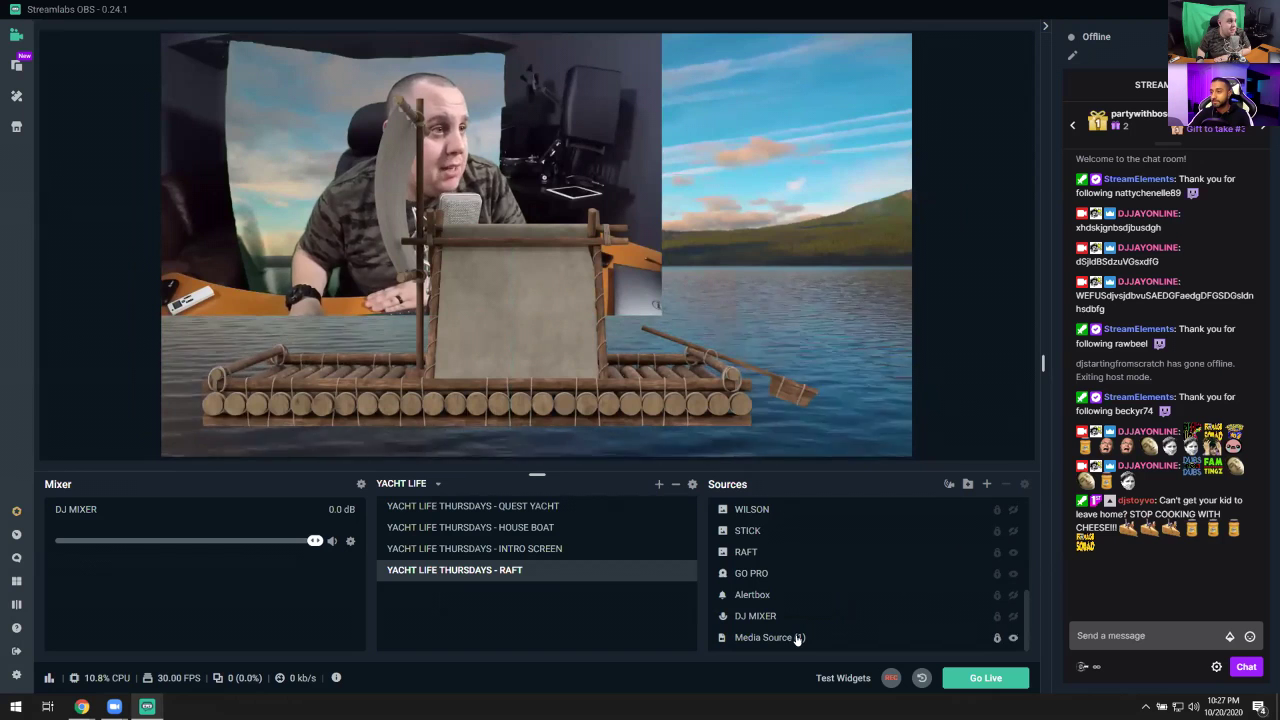
# Step: Move the GO PRO camera over the raft's cabin and crop all four sides in around the person
pyautogui.click(780, 575)
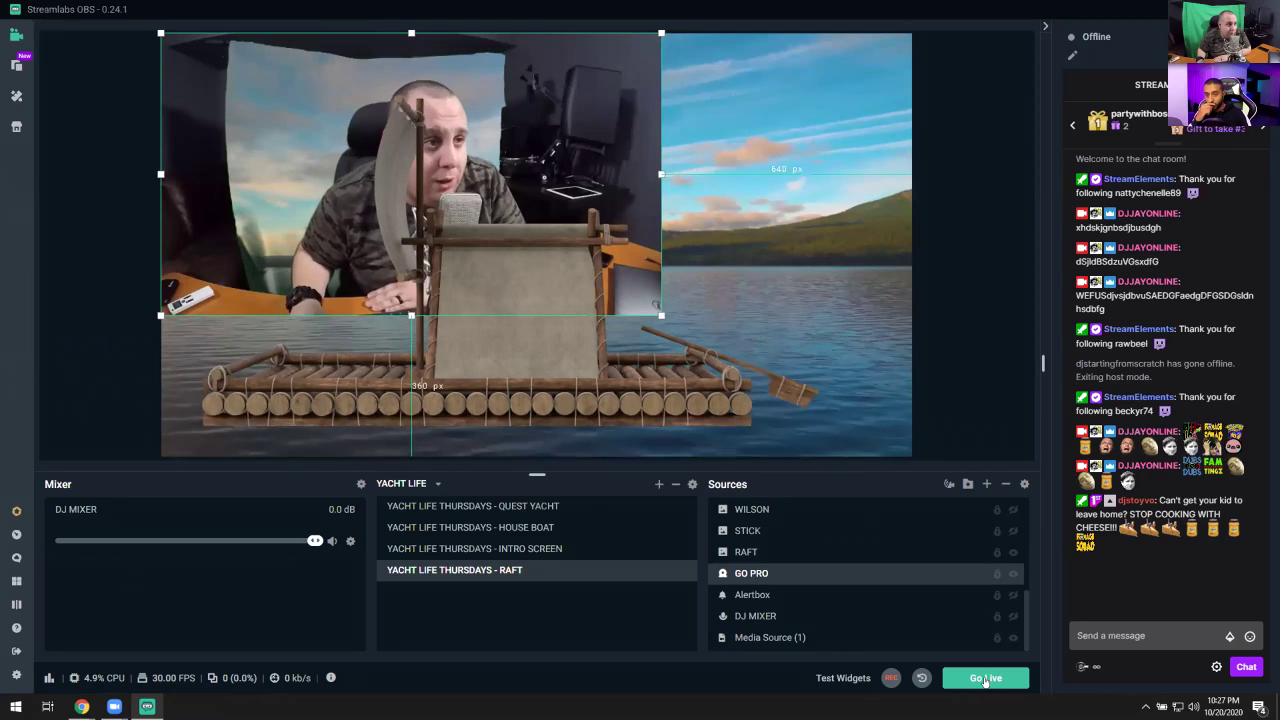
pyautogui.moveTo(500, 139); pyautogui.dragTo(656, 138)
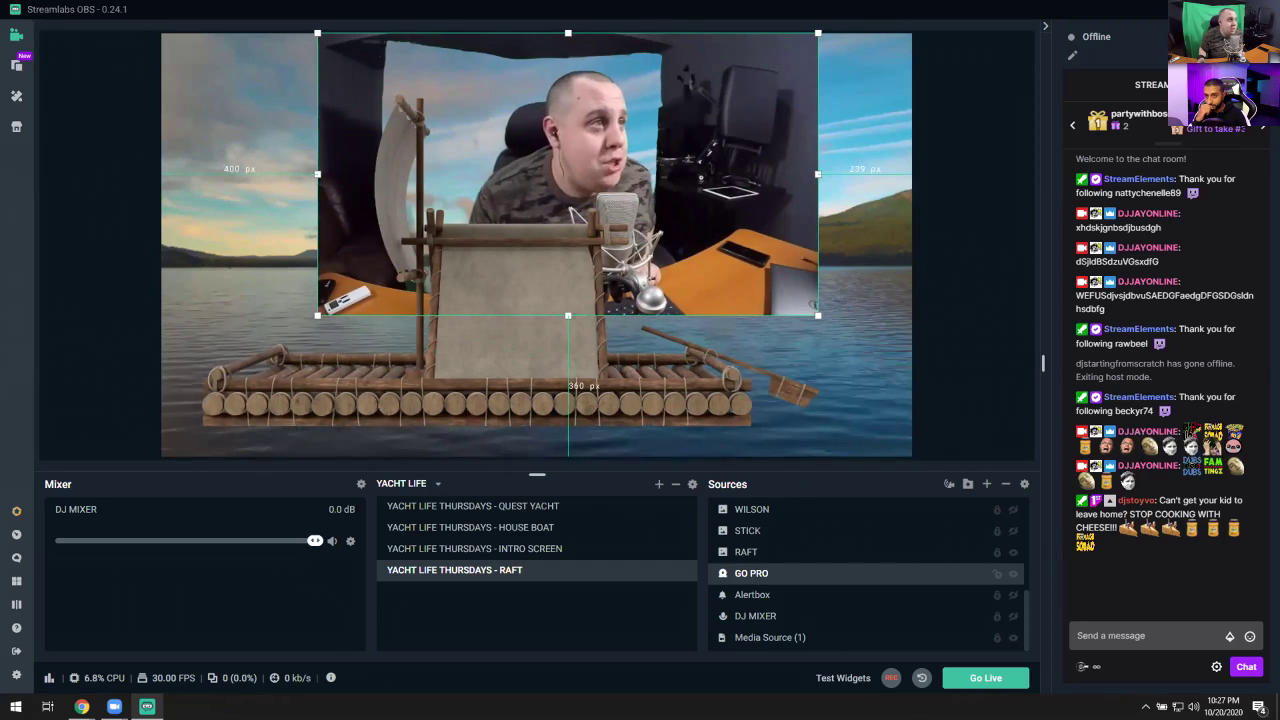
pyautogui.moveTo(812, 173); pyautogui.dragTo(651, 176)
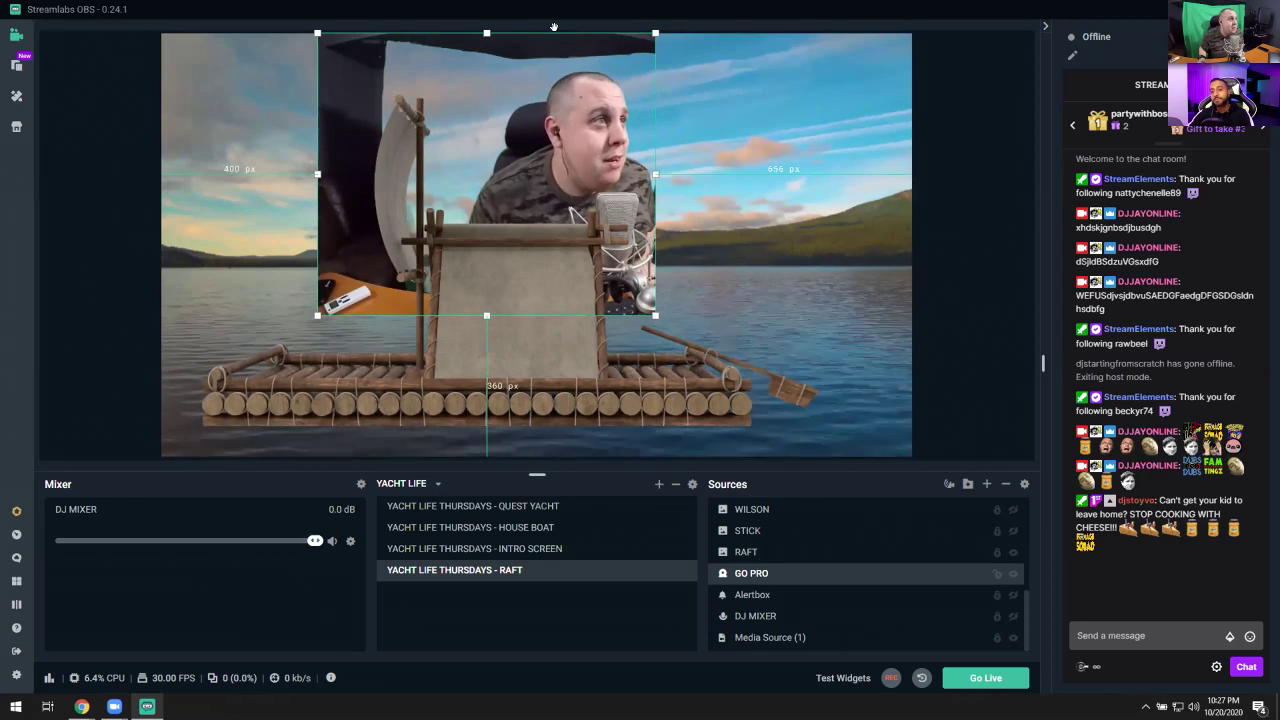
pyautogui.moveTo(486, 32); pyautogui.dragTo(486, 61)
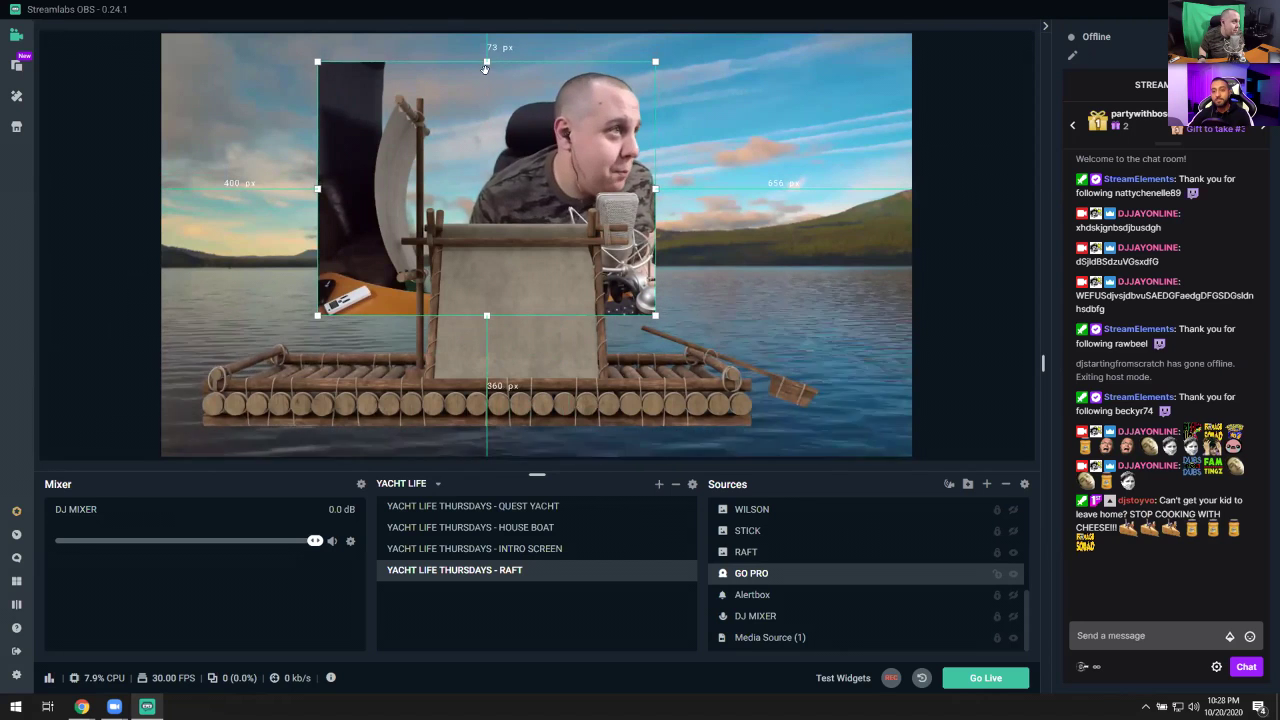
pyautogui.moveTo(314, 188); pyautogui.dragTo(391, 188)
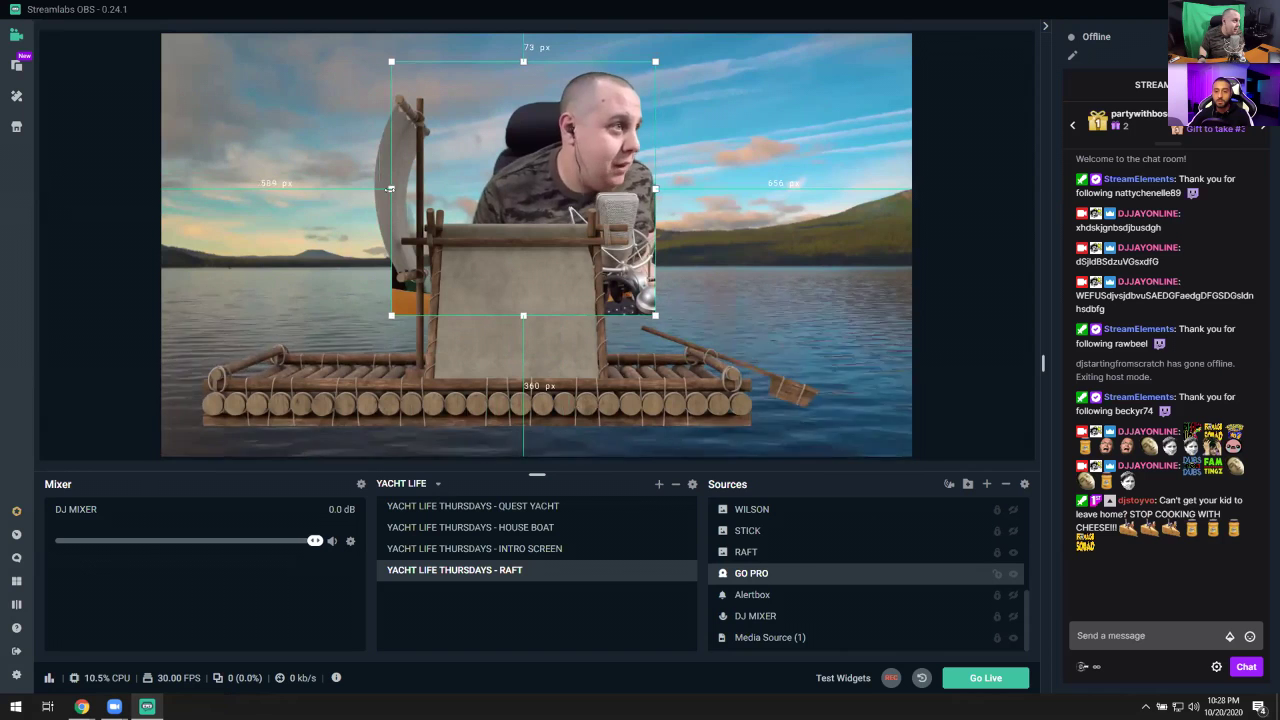
pyautogui.moveTo(523, 310); pyautogui.dragTo(520, 250)
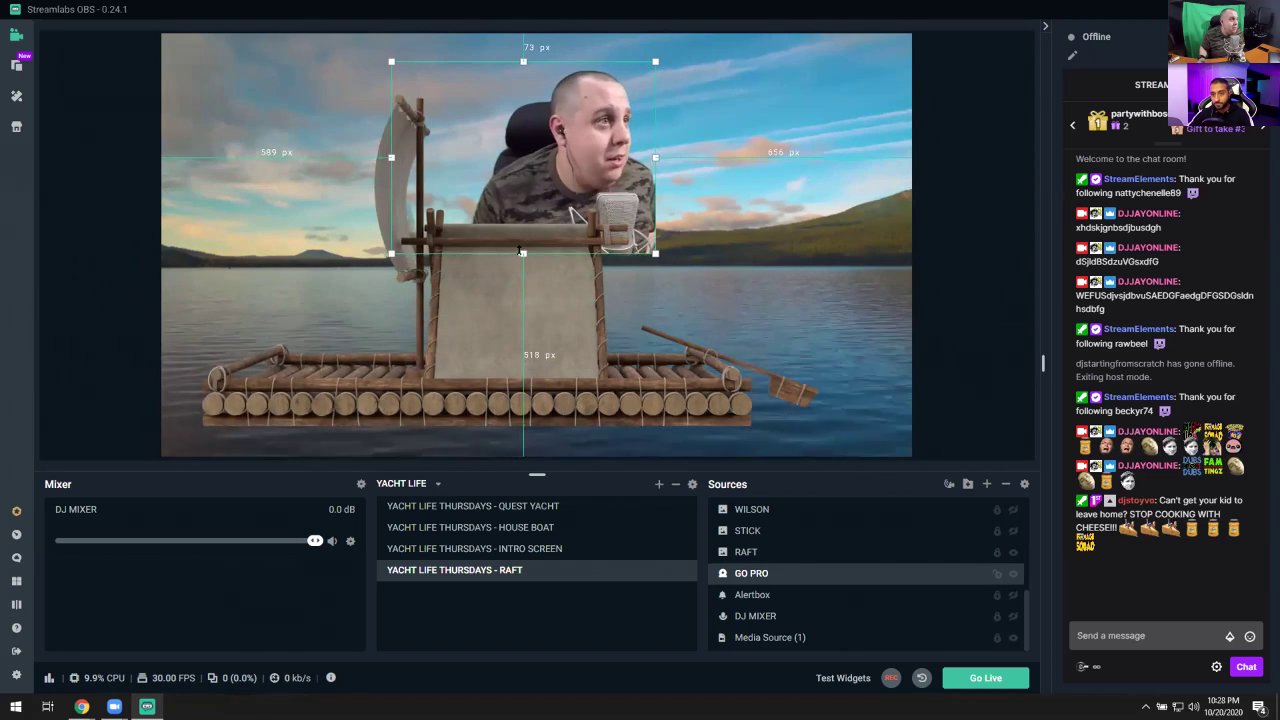
# Step: Trim and scale down the GO PRO camera, position it so the person sits behind the raft's cabin, and deselect it
pyautogui.moveTo(543, 191); pyautogui.dragTo(502, 202)
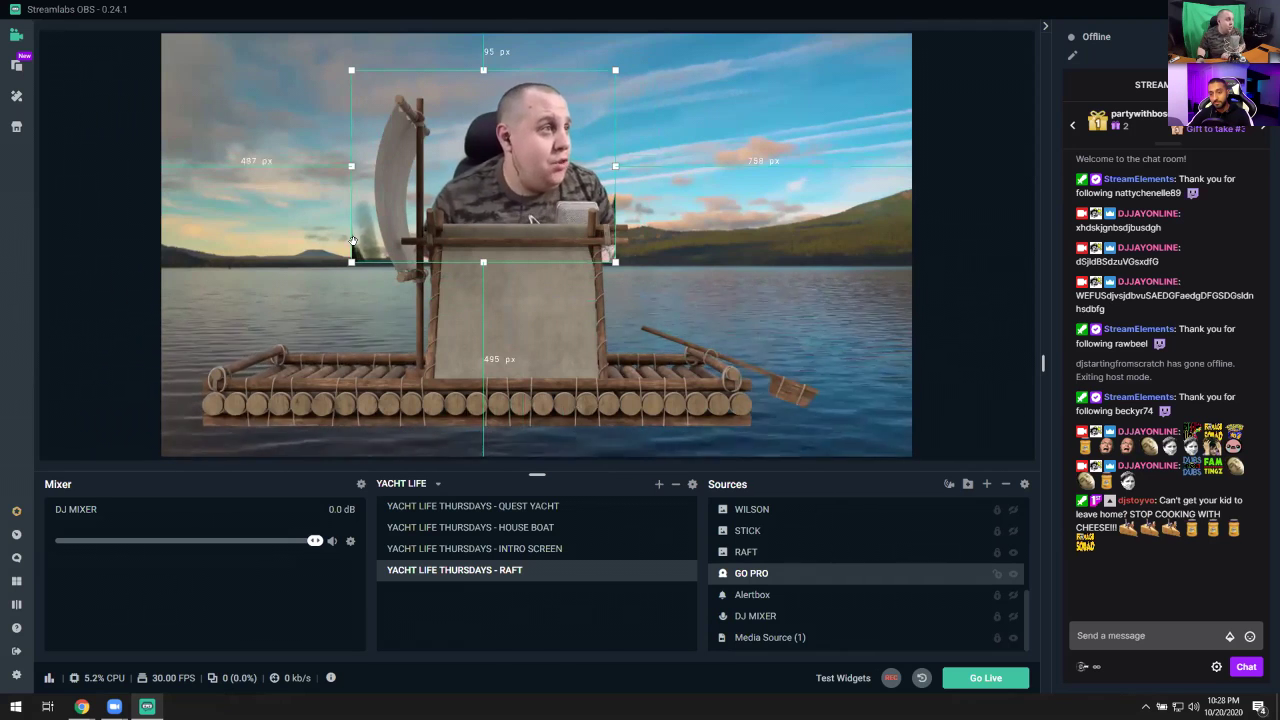
pyautogui.moveTo(349, 165); pyautogui.dragTo(364, 165)
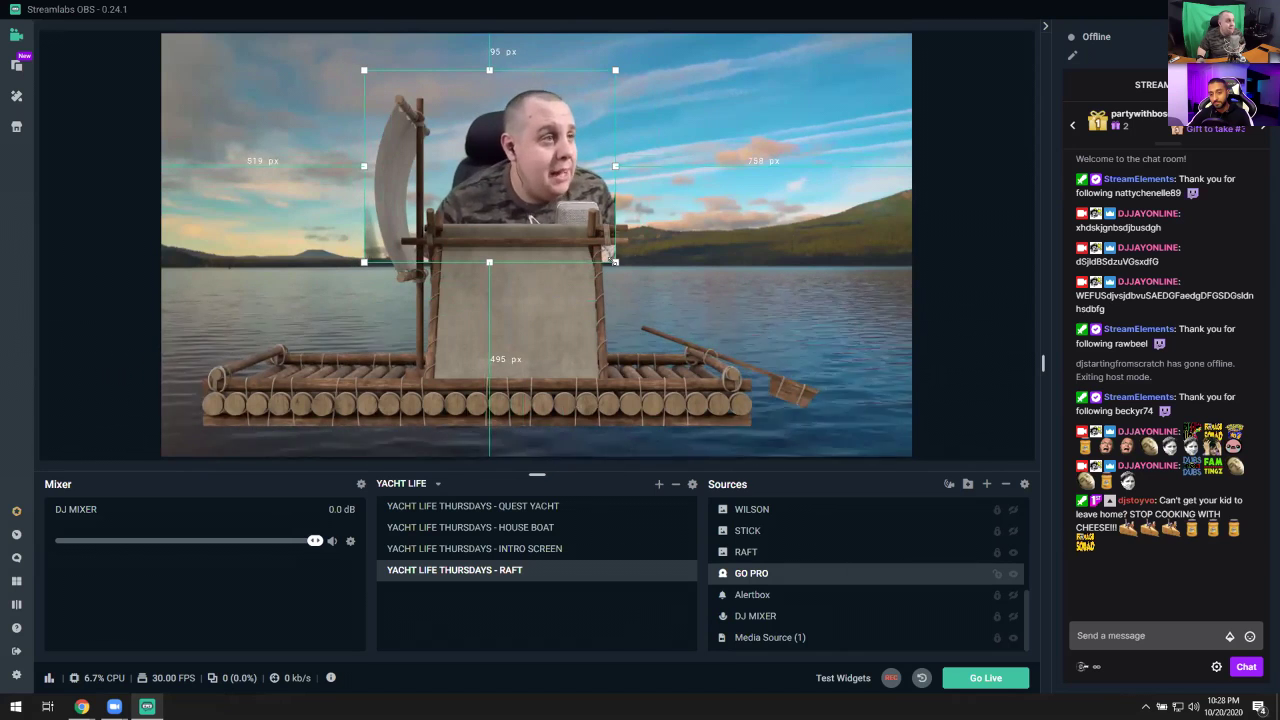
pyautogui.moveTo(615, 262); pyautogui.dragTo(521, 191)
pyautogui.moveTo(478, 150); pyautogui.dragTo(527, 186)
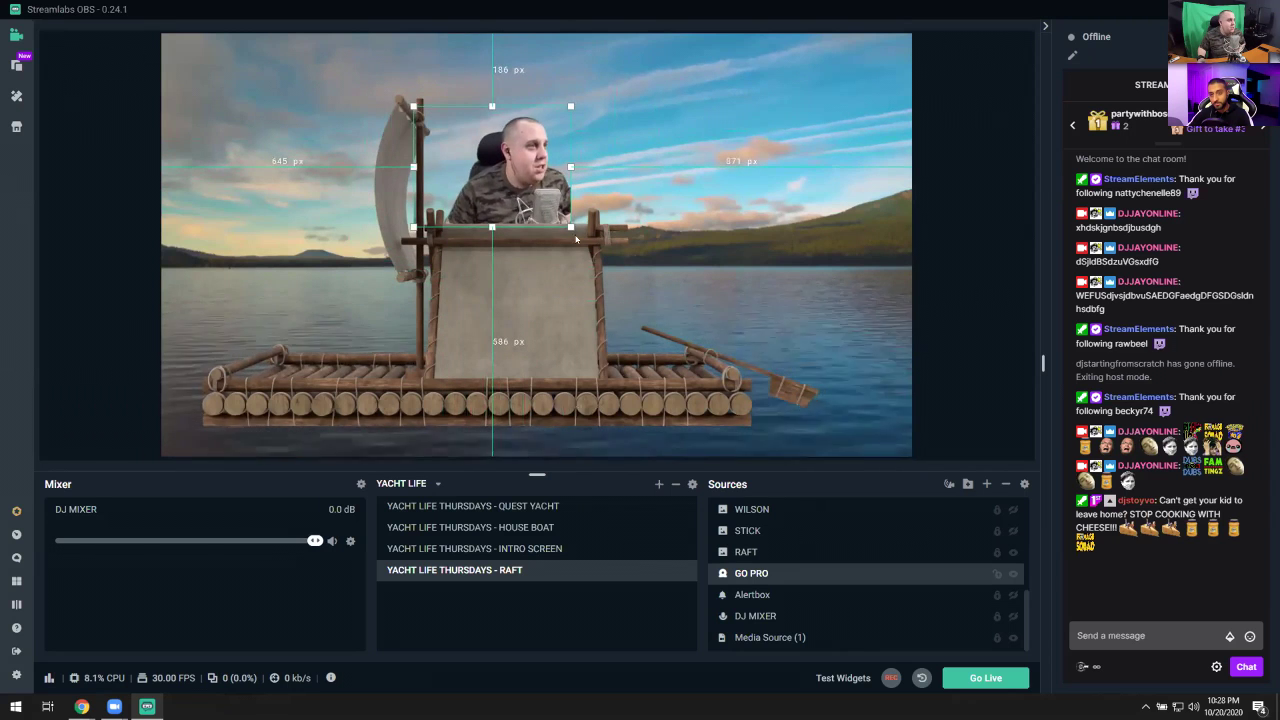
pyautogui.moveTo(570, 226); pyautogui.dragTo(538, 202)
pyautogui.moveTo(473, 155); pyautogui.dragTo(501, 185)
pyautogui.click(879, 275)
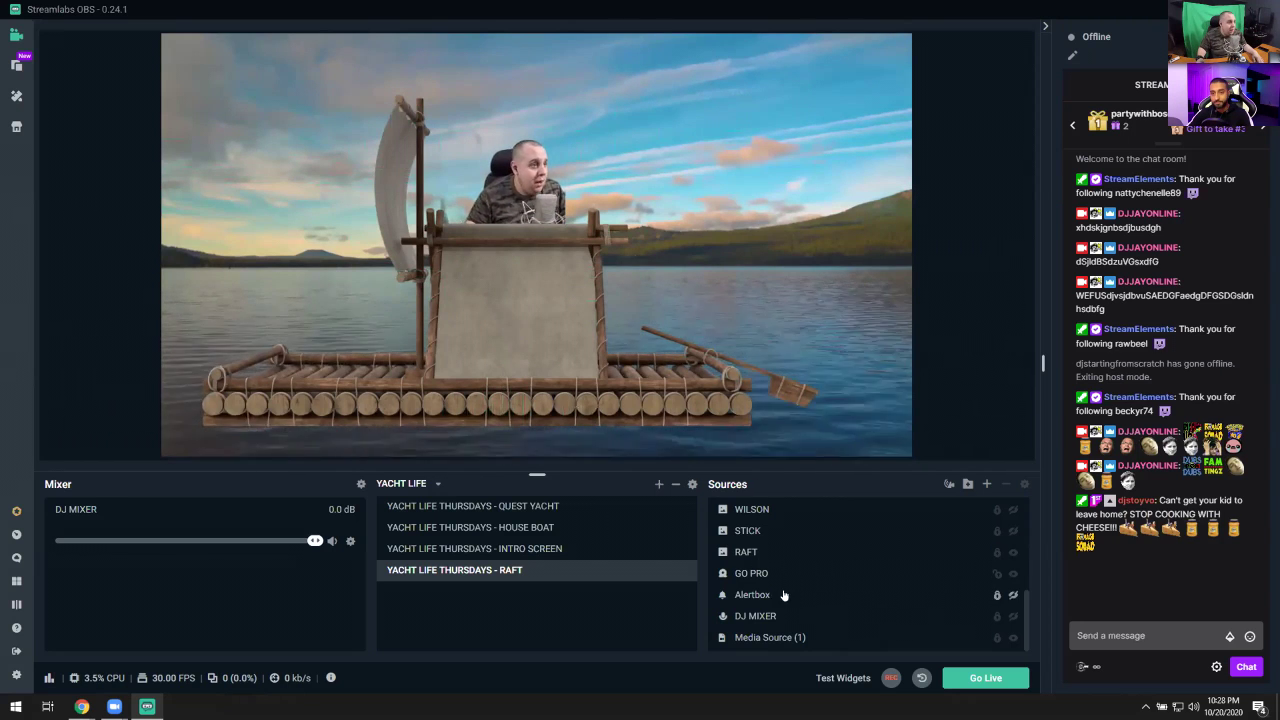
# Step: Remove the applied background-keying filter from the GO PRO source so the raw green screen shows
pyautogui.click(745, 552)
pyautogui.click(760, 574)
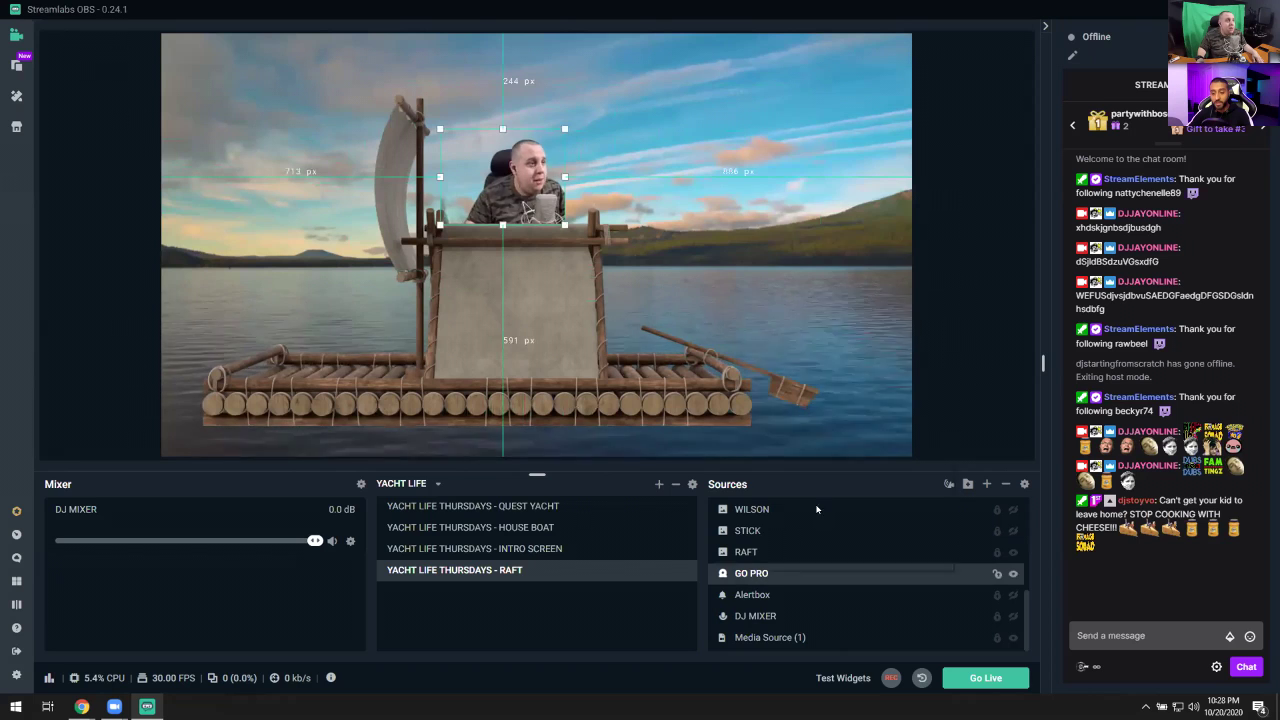
pyautogui.rightClick(763, 574)
pyautogui.click(814, 412)
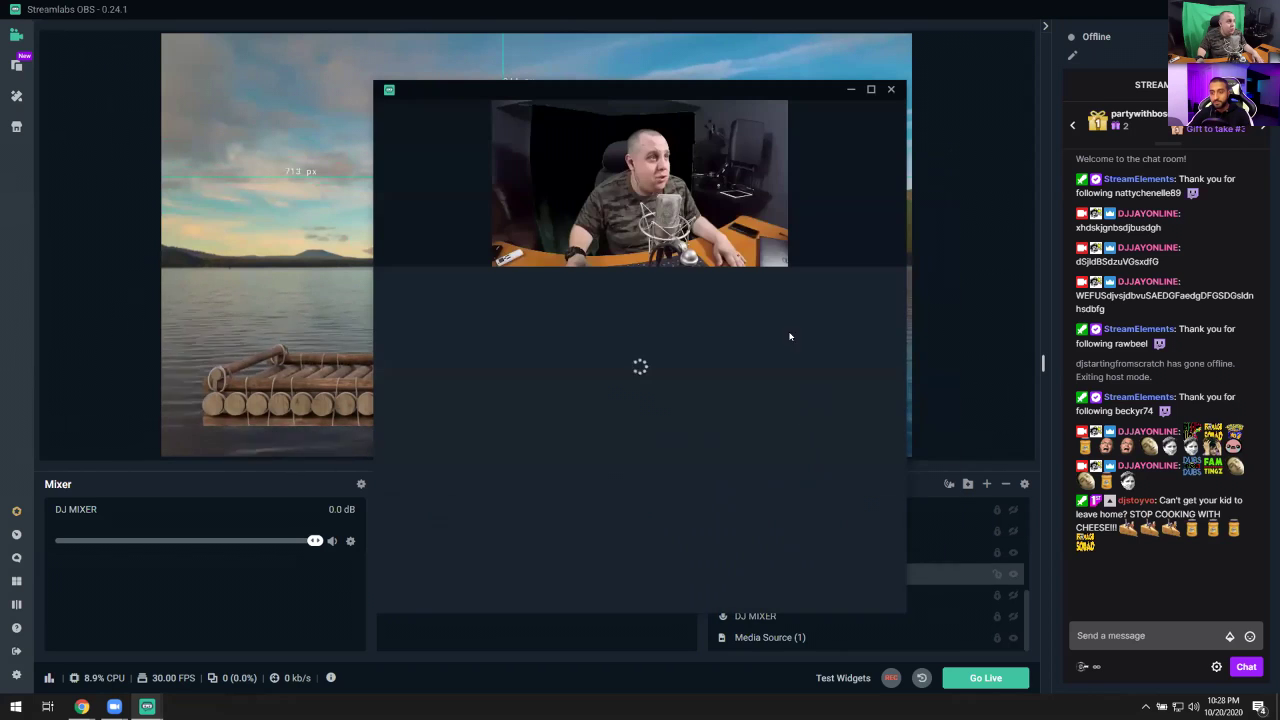
pyautogui.click(408, 294)
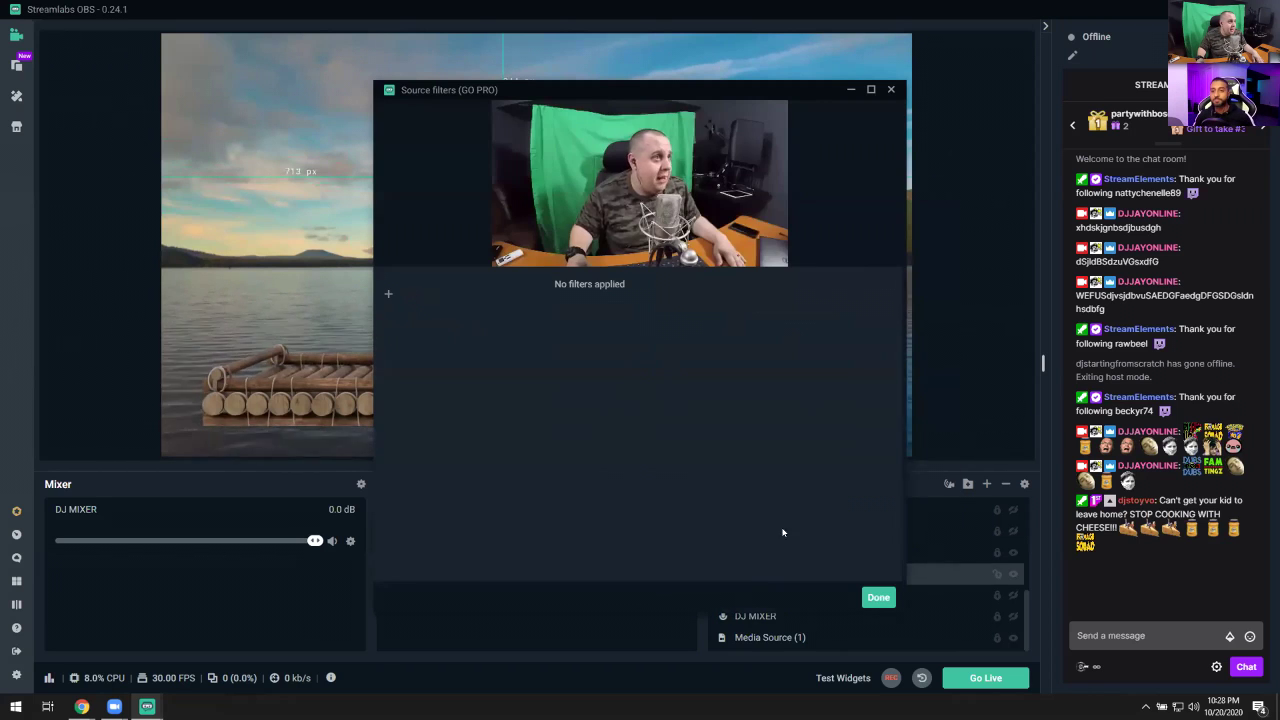
pyautogui.click(878, 597)
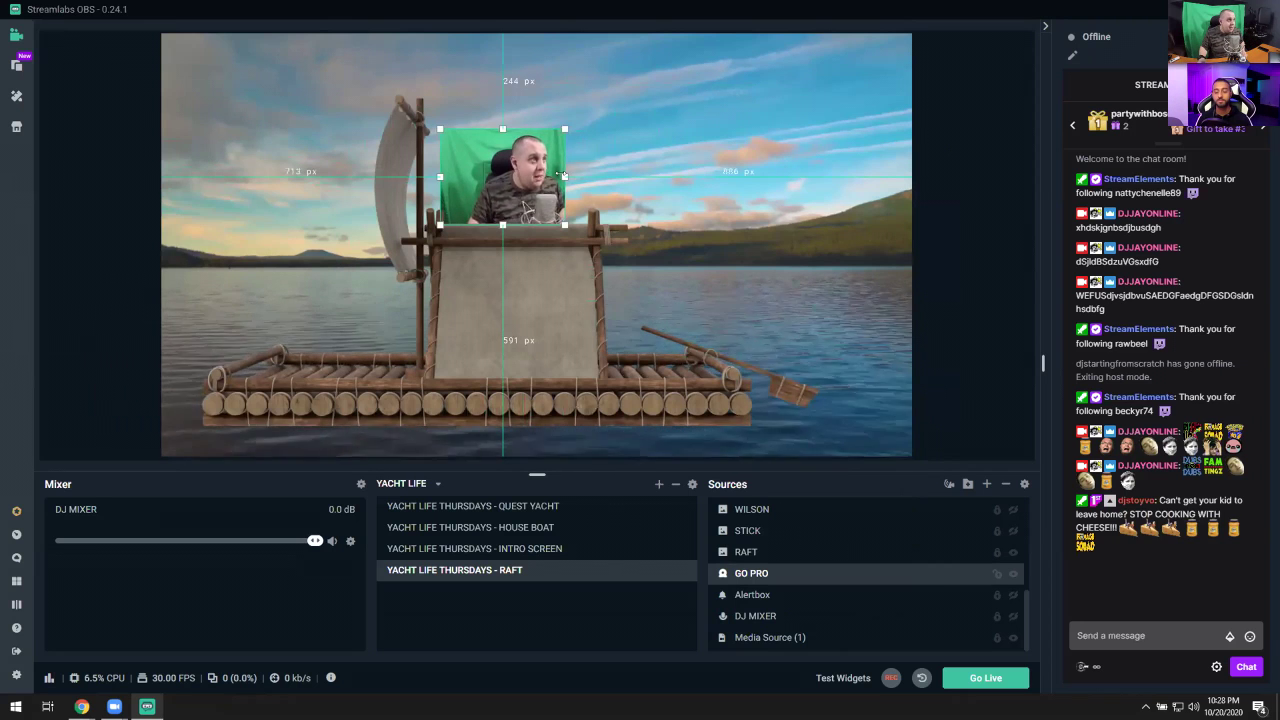
# Step: Add a Chroma Key filter to the GO PRO source
pyautogui.moveTo(563, 175)
pyautogui.mouseDown()
pyautogui.moveTo(650, 178)
pyautogui.moveTo(561, 187)
pyautogui.mouseUp()
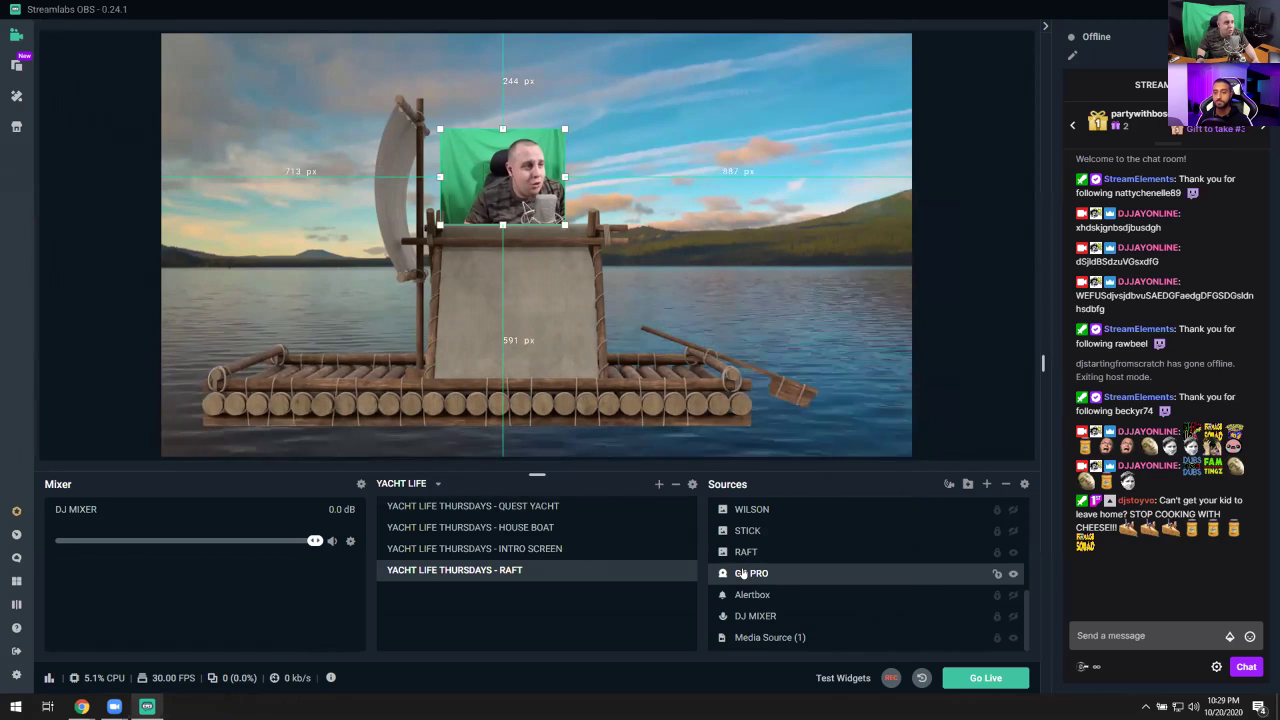
pyautogui.rightClick(748, 572)
pyautogui.click(779, 411)
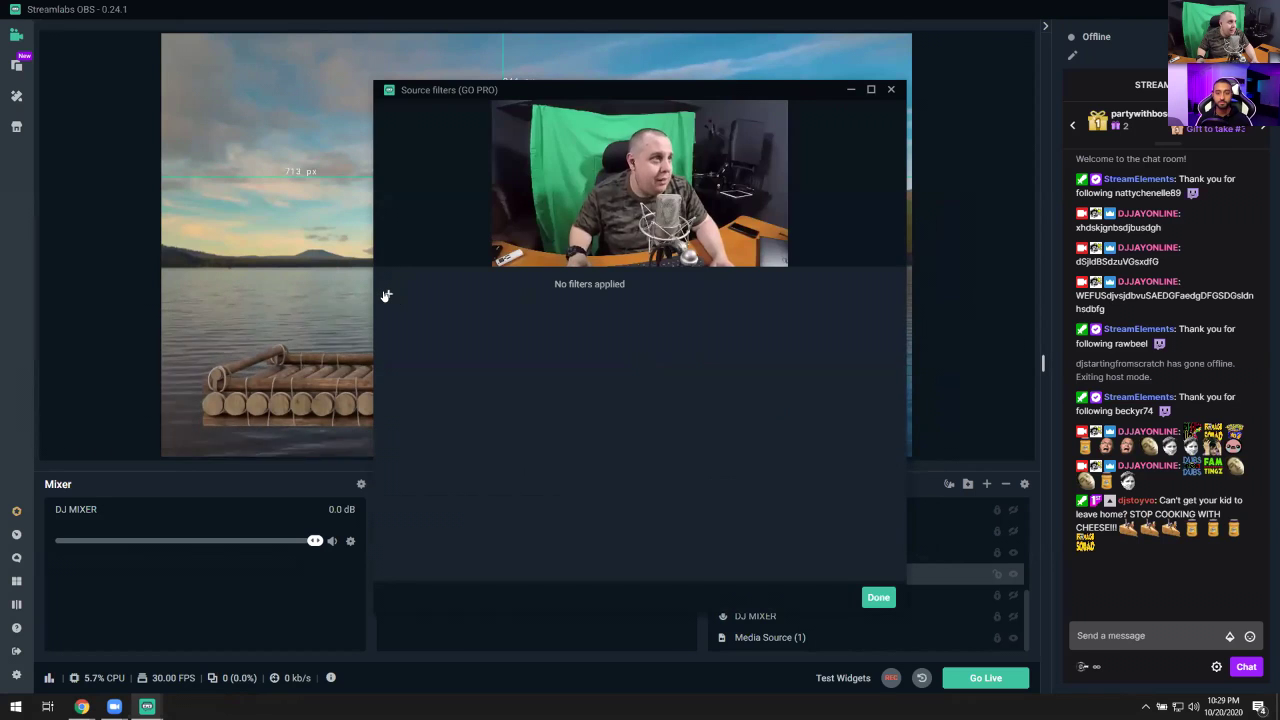
pyautogui.click(386, 296)
pyautogui.click(519, 243)
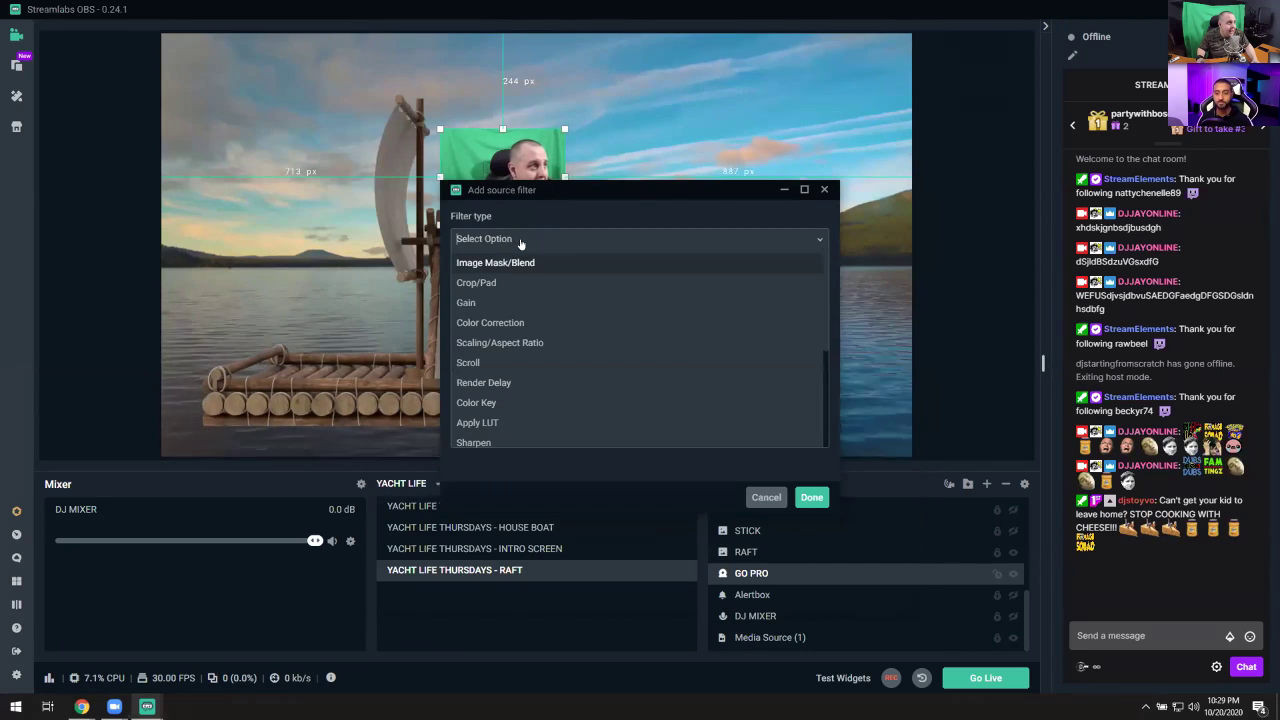
pyautogui.scroll(-2, 511, 363)
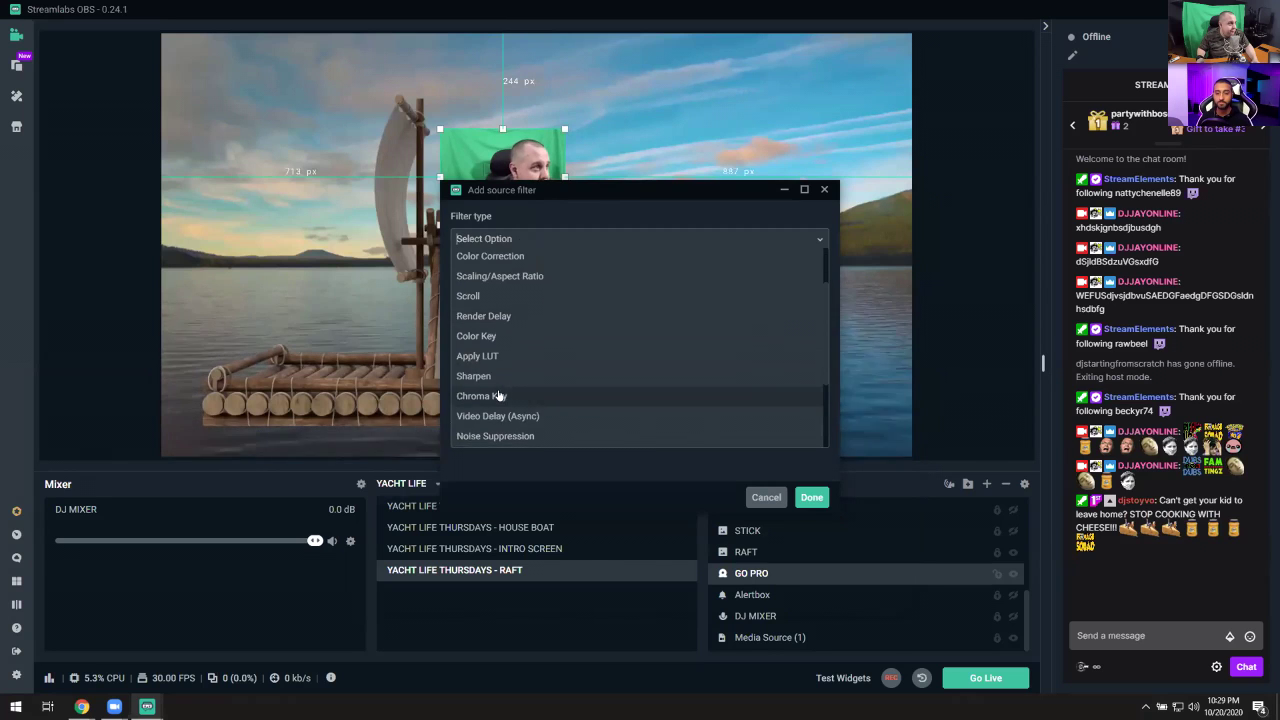
pyautogui.click(480, 396)
pyautogui.click(811, 497)
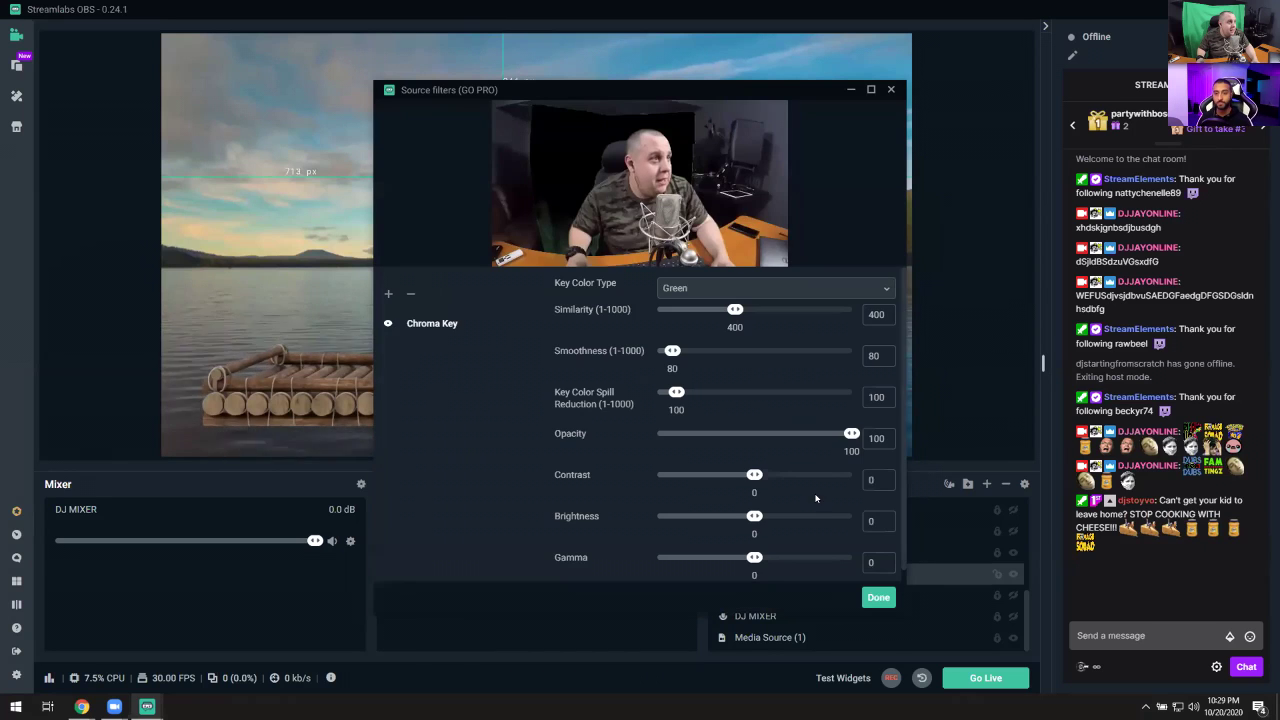
# Step: Set the Chroma Key filter's key color type to Green and close the source filters
pyautogui.click(713, 289)
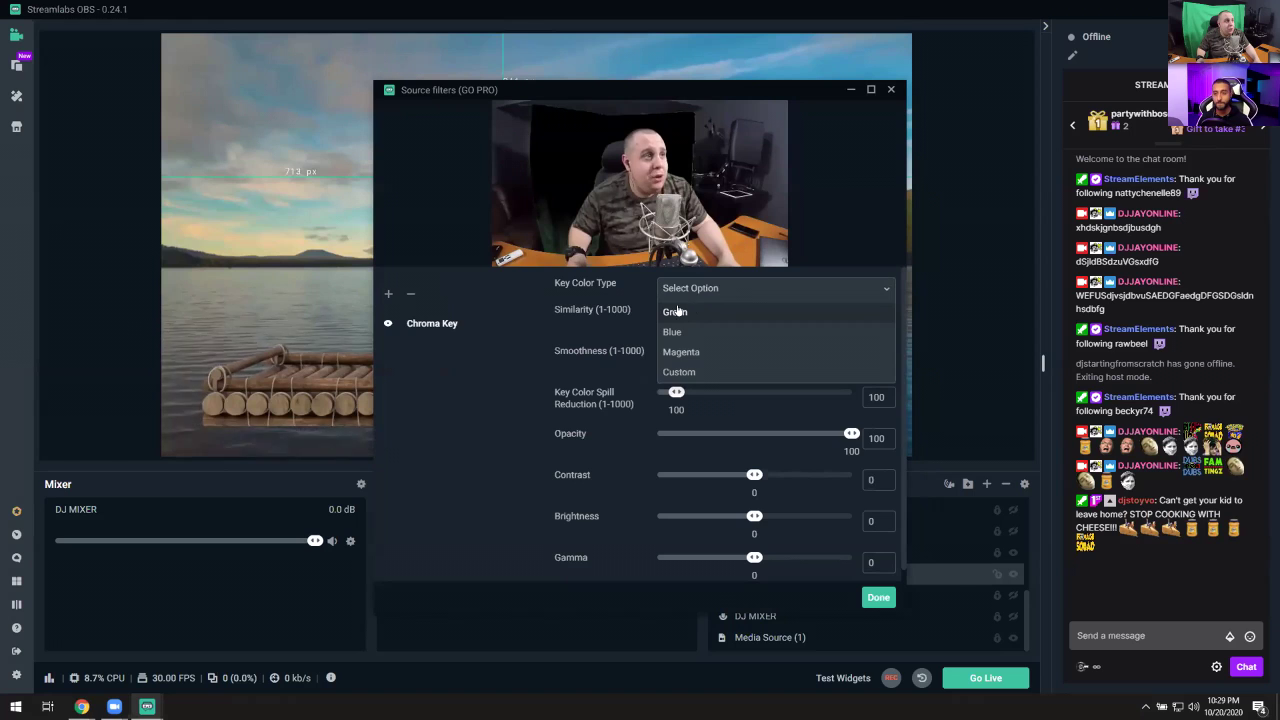
pyautogui.click(679, 311)
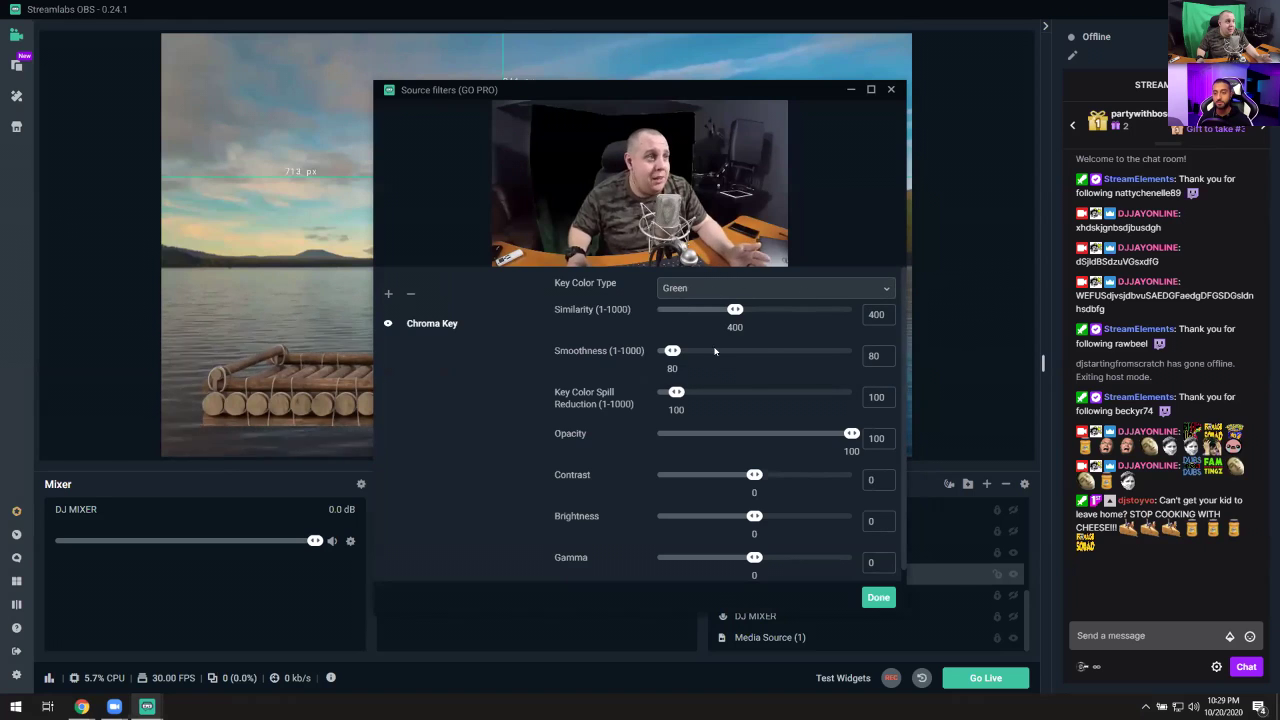
pyautogui.click(725, 291)
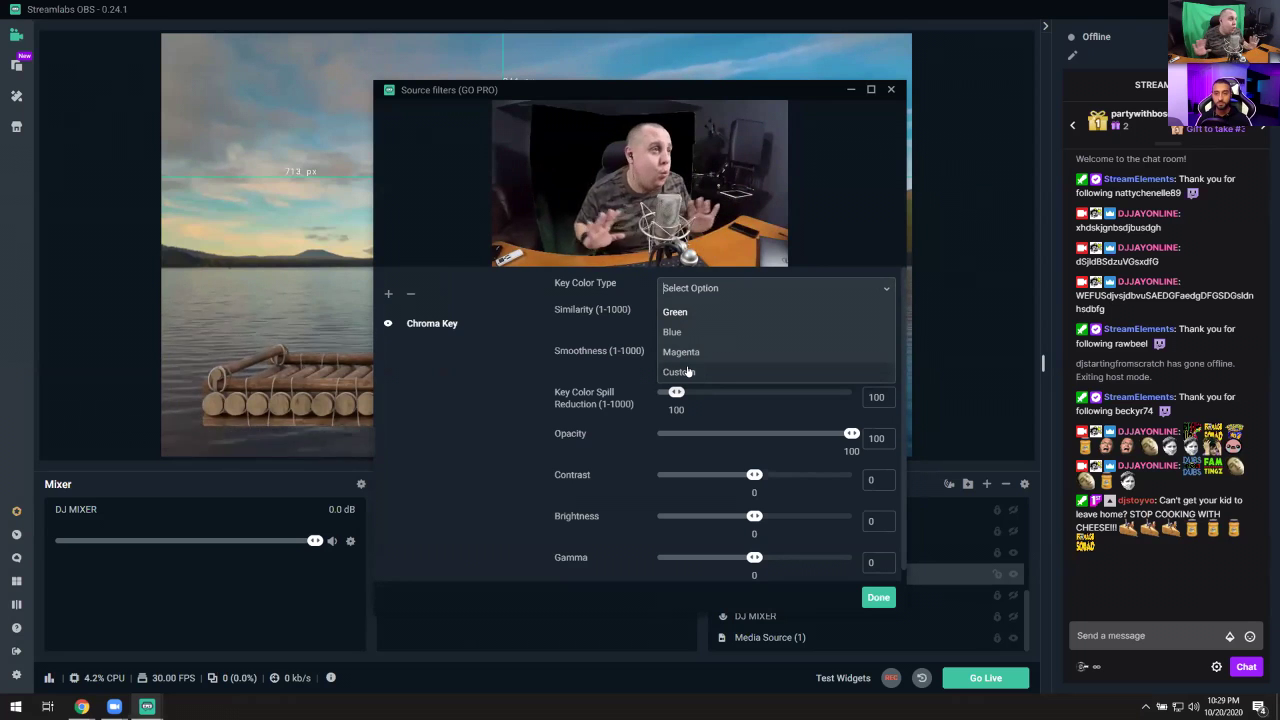
pyautogui.click(687, 313)
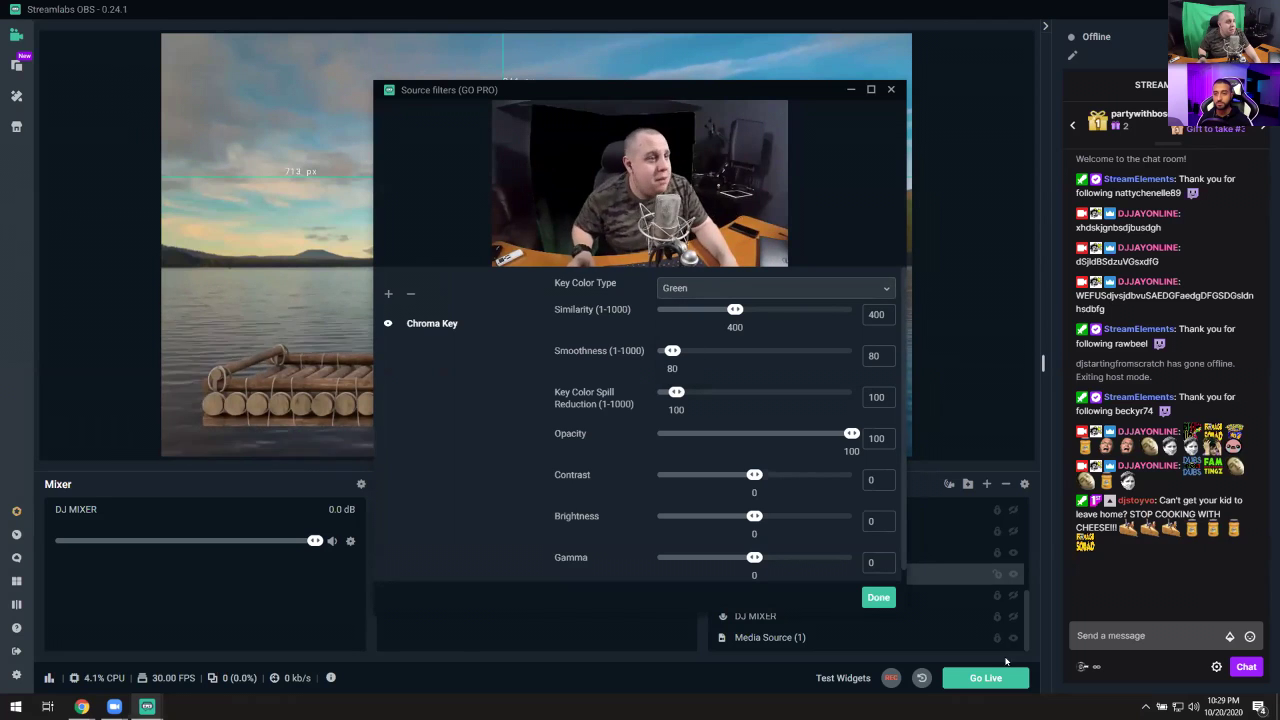
pyautogui.click(876, 597)
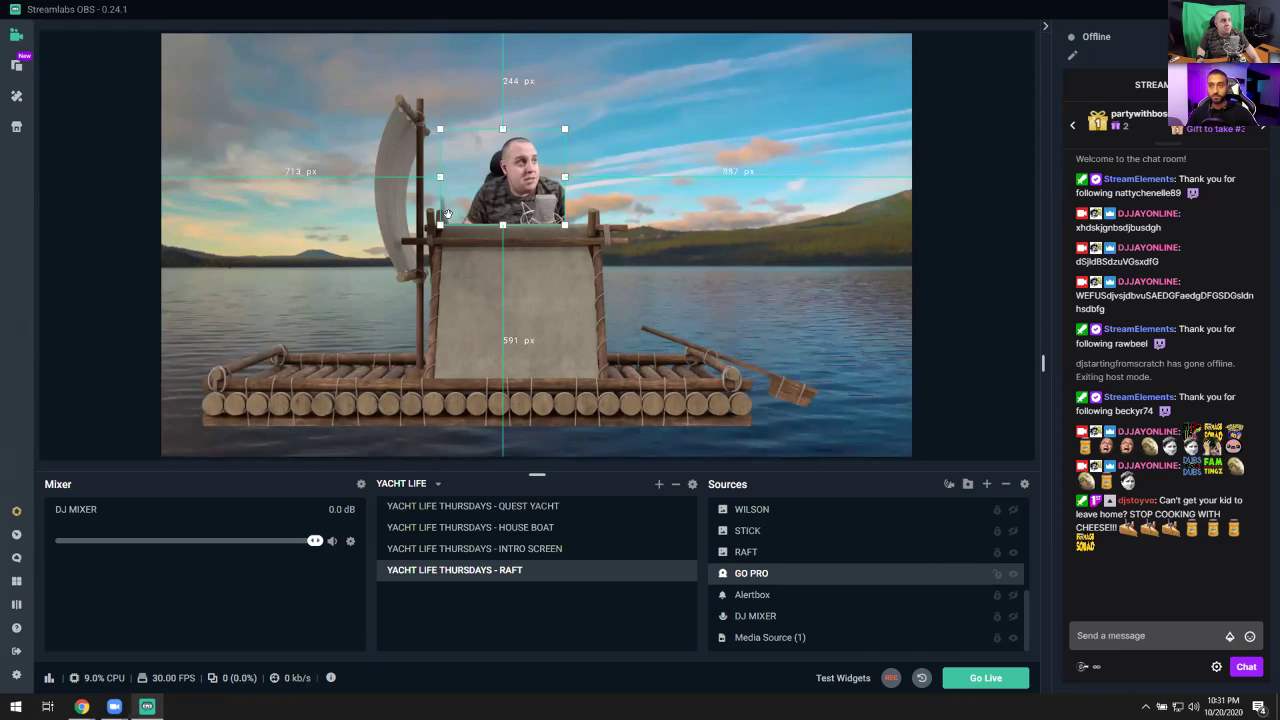
# Step: Enlarge the visible area of the GO PRO camera, move it around the sky, and place it back behind the raft's cabin
pyautogui.moveTo(443, 200); pyautogui.dragTo(477, 162)
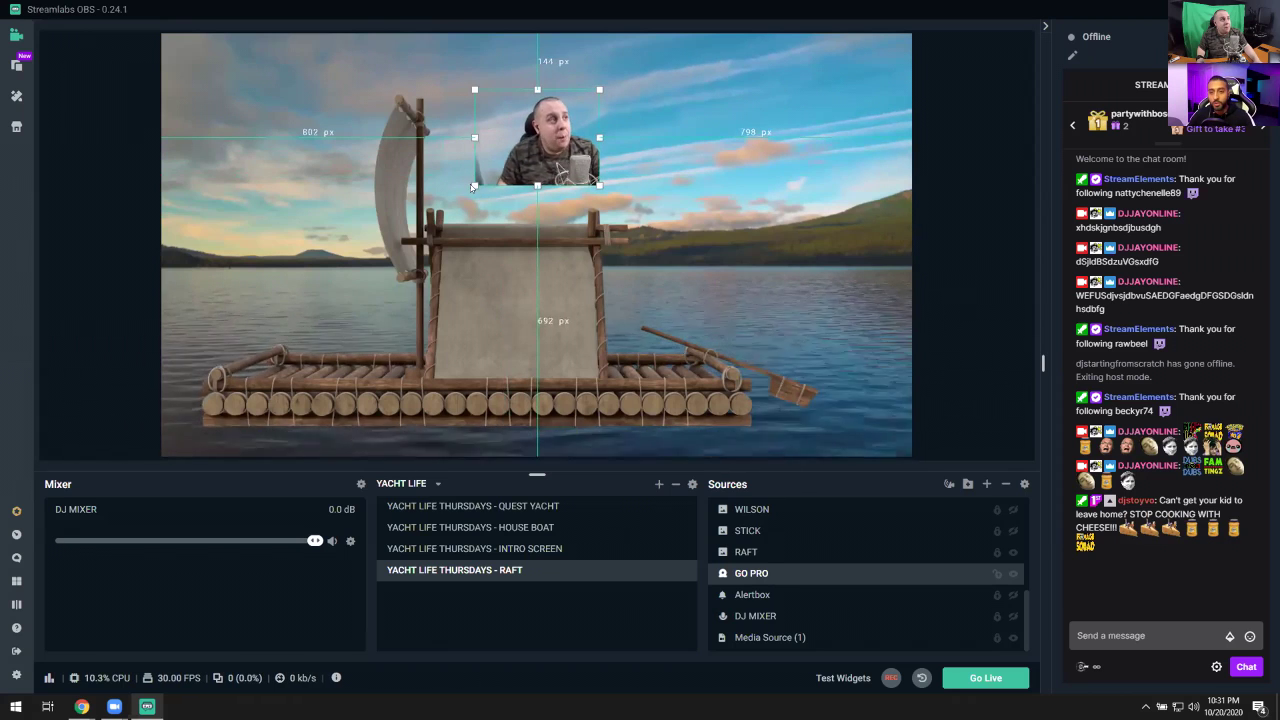
pyautogui.moveTo(476, 168); pyautogui.dragTo(452, 136)
pyautogui.moveTo(525, 190); pyautogui.dragTo(525, 203)
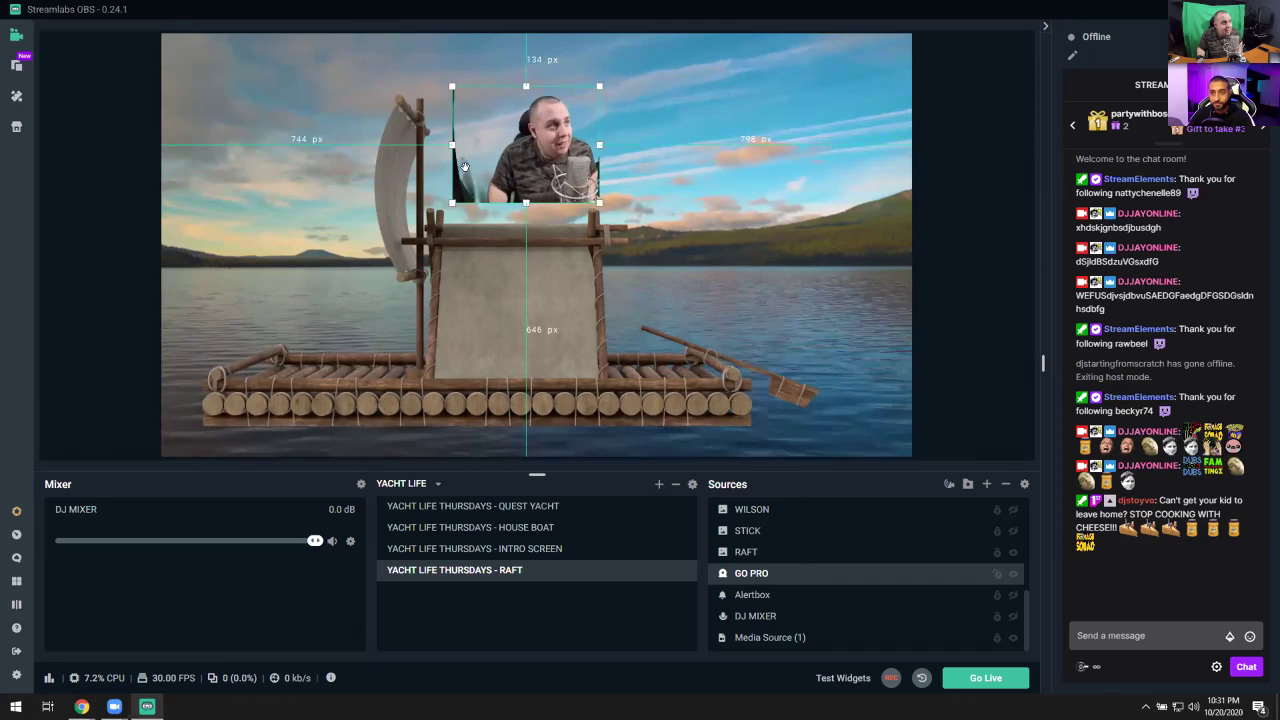
pyautogui.moveTo(468, 182); pyautogui.dragTo(716, 124)
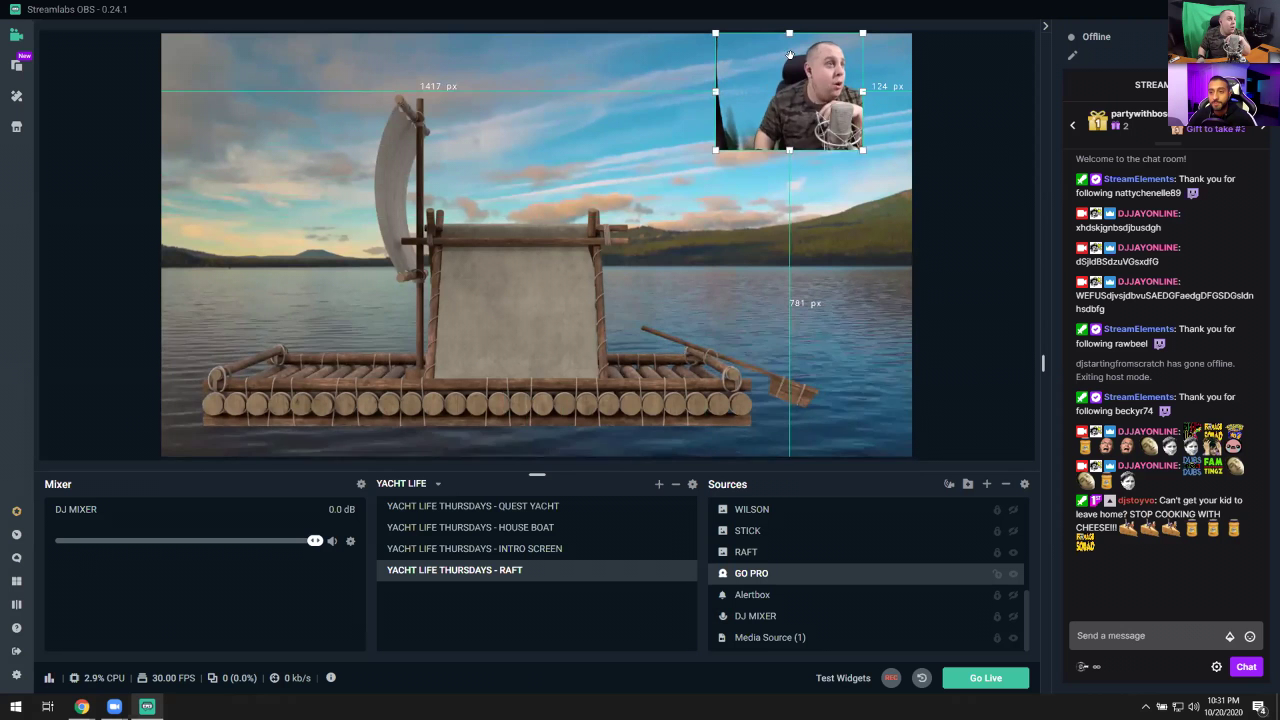
pyautogui.moveTo(860, 125); pyautogui.dragTo(606, 160)
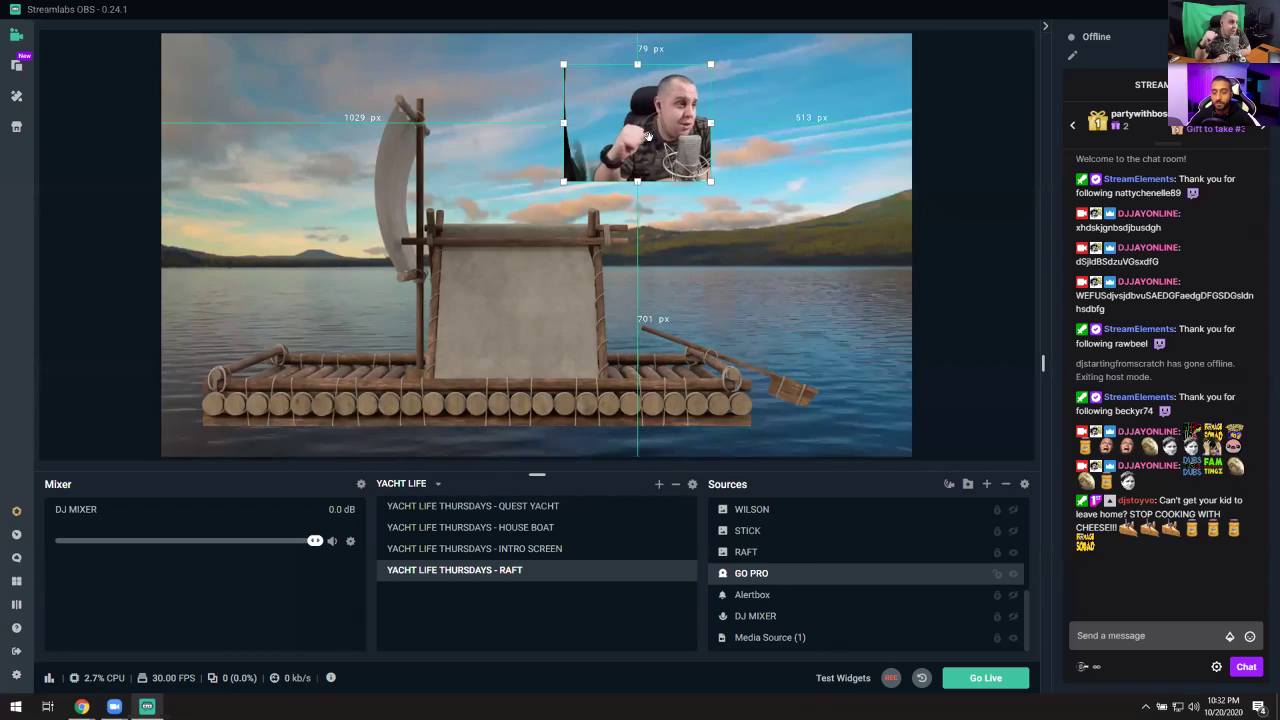
pyautogui.moveTo(649, 136); pyautogui.dragTo(518, 159)
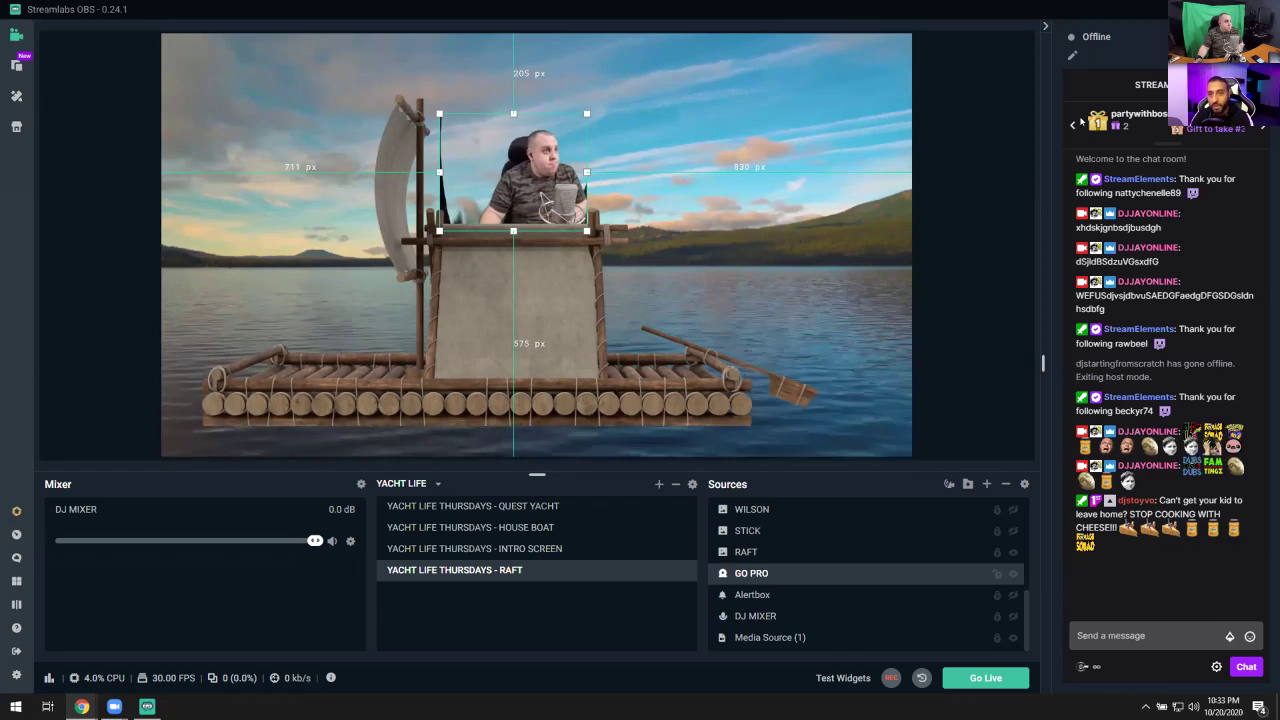
# Step: In the YACHT LIFE THURSDAYS - HOUSE BOAT scene, reset the GO PRO source's transform and move it over the cabin
pyautogui.click(516, 530)
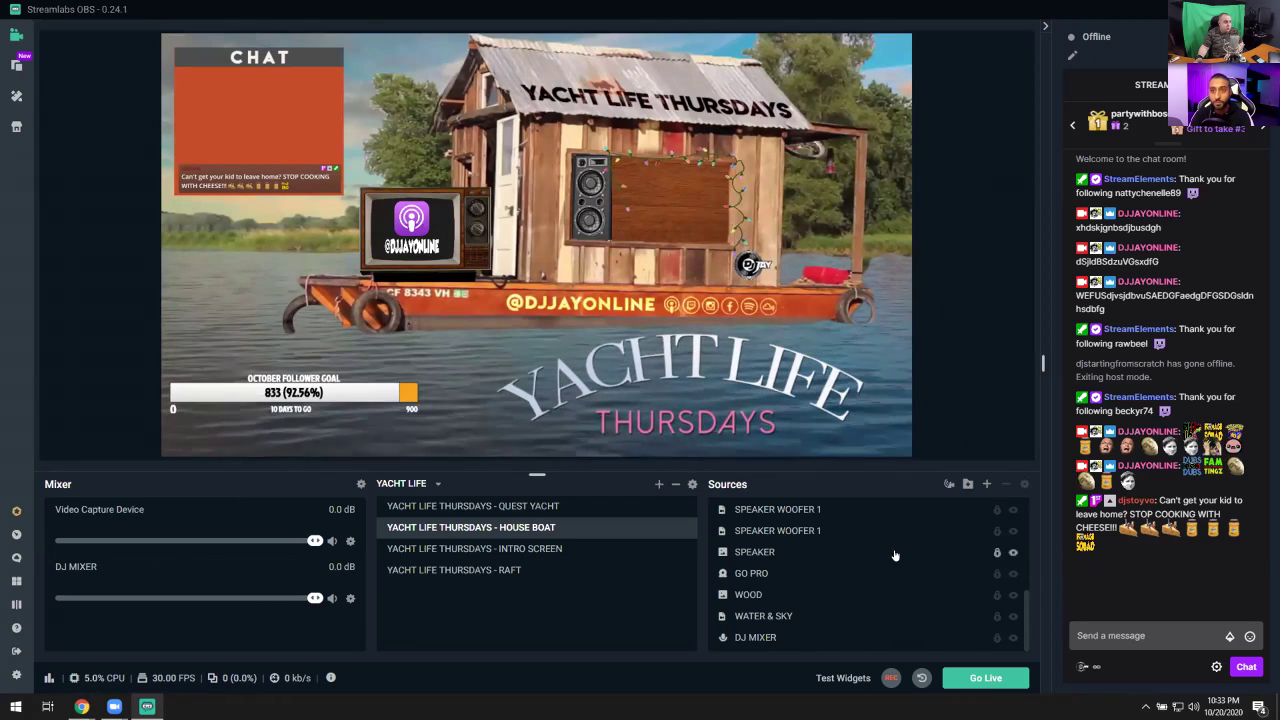
pyautogui.click(786, 580)
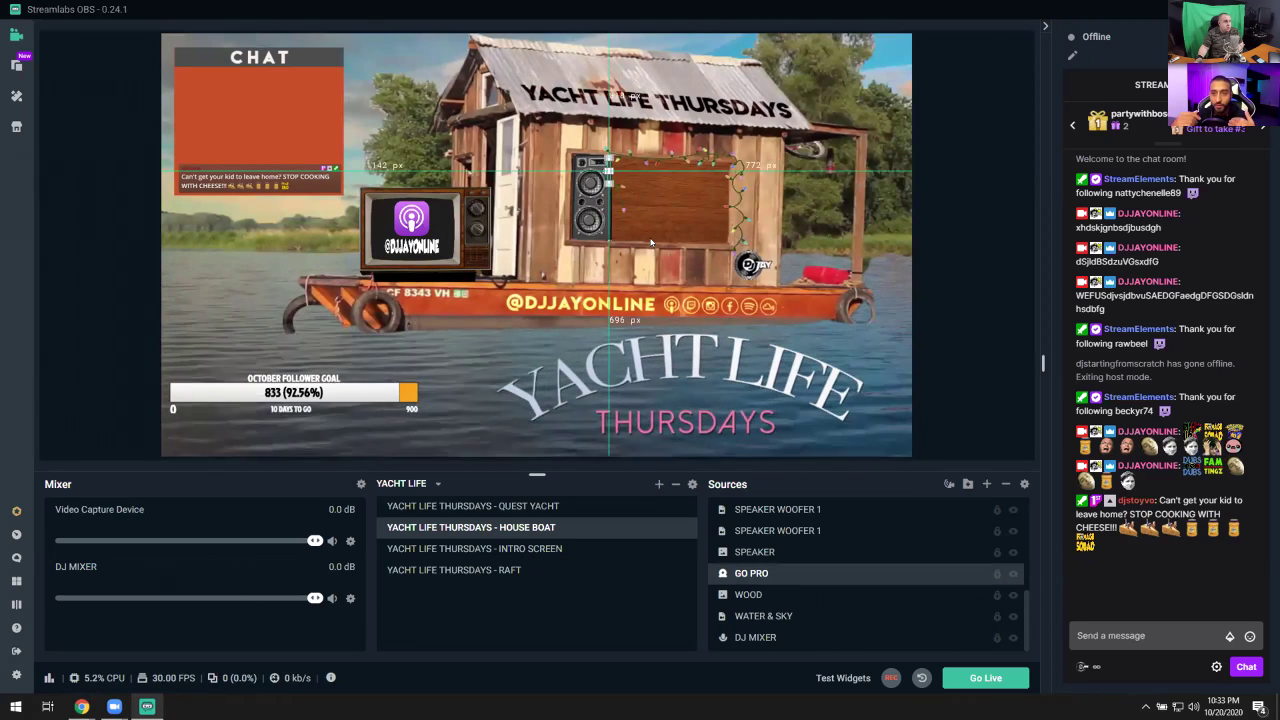
pyautogui.rightClick(765, 546)
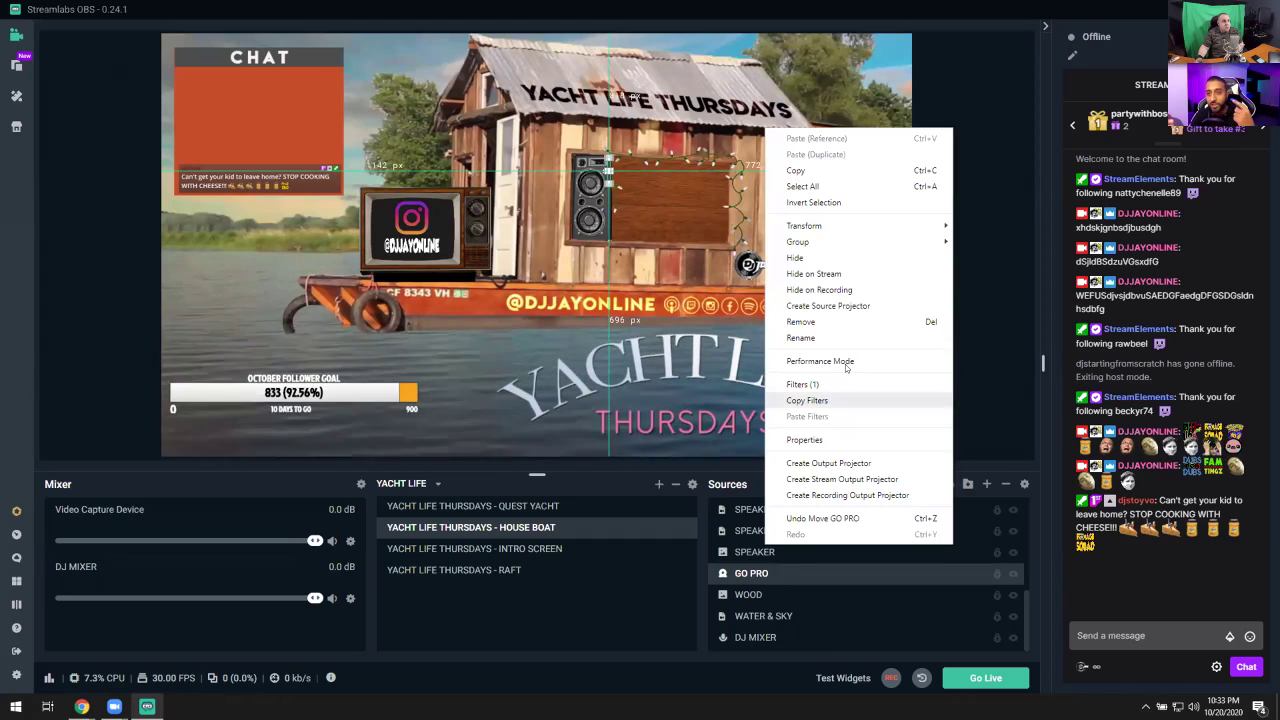
pyautogui.moveTo(856, 226)
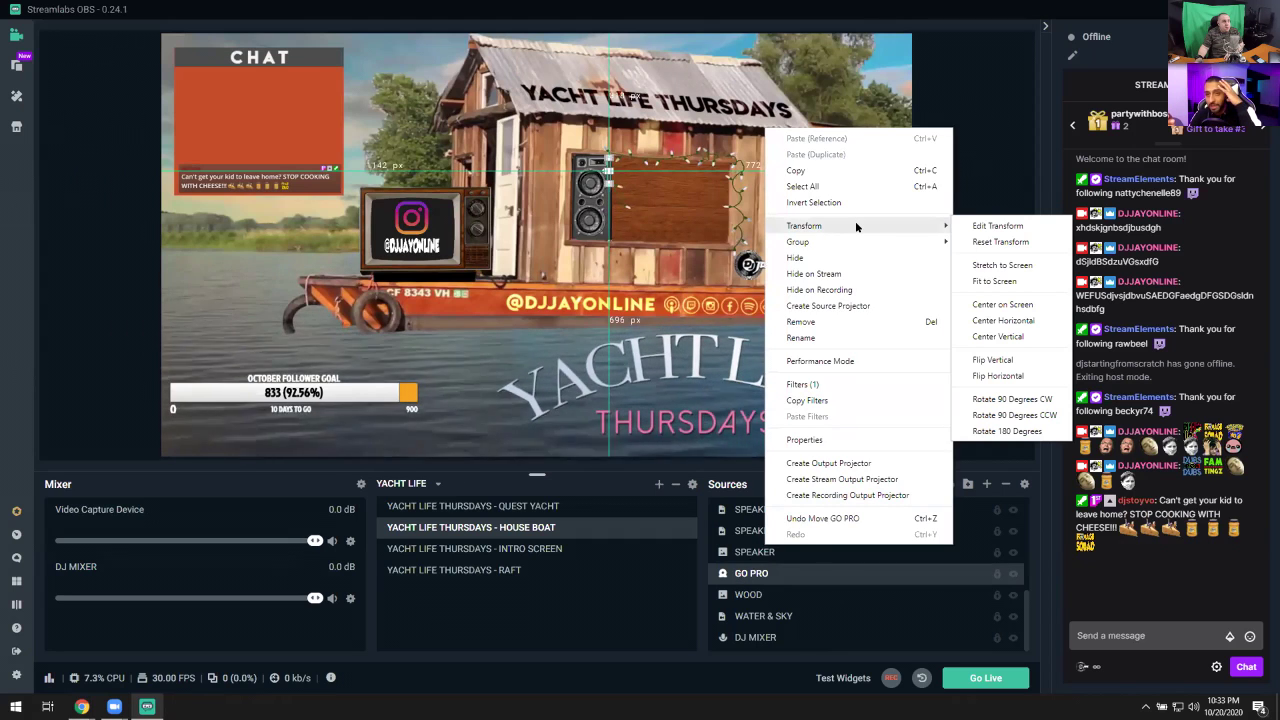
pyautogui.click(998, 225)
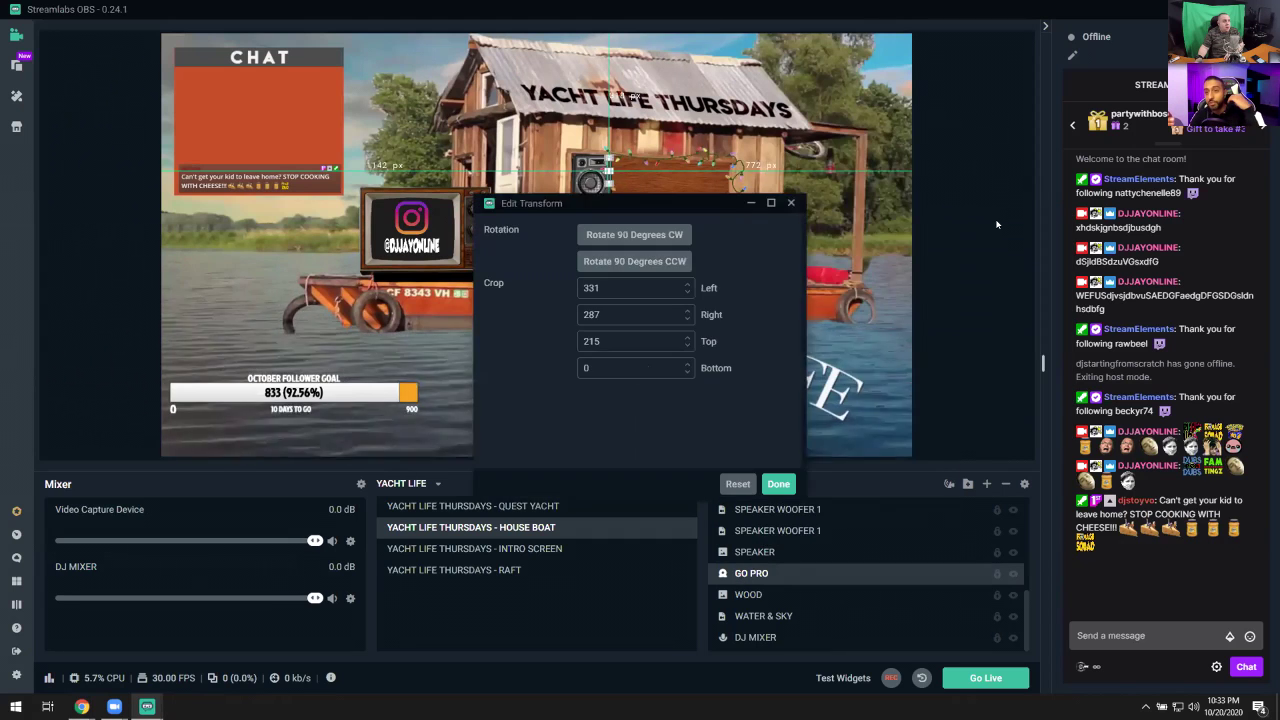
pyautogui.click(735, 483)
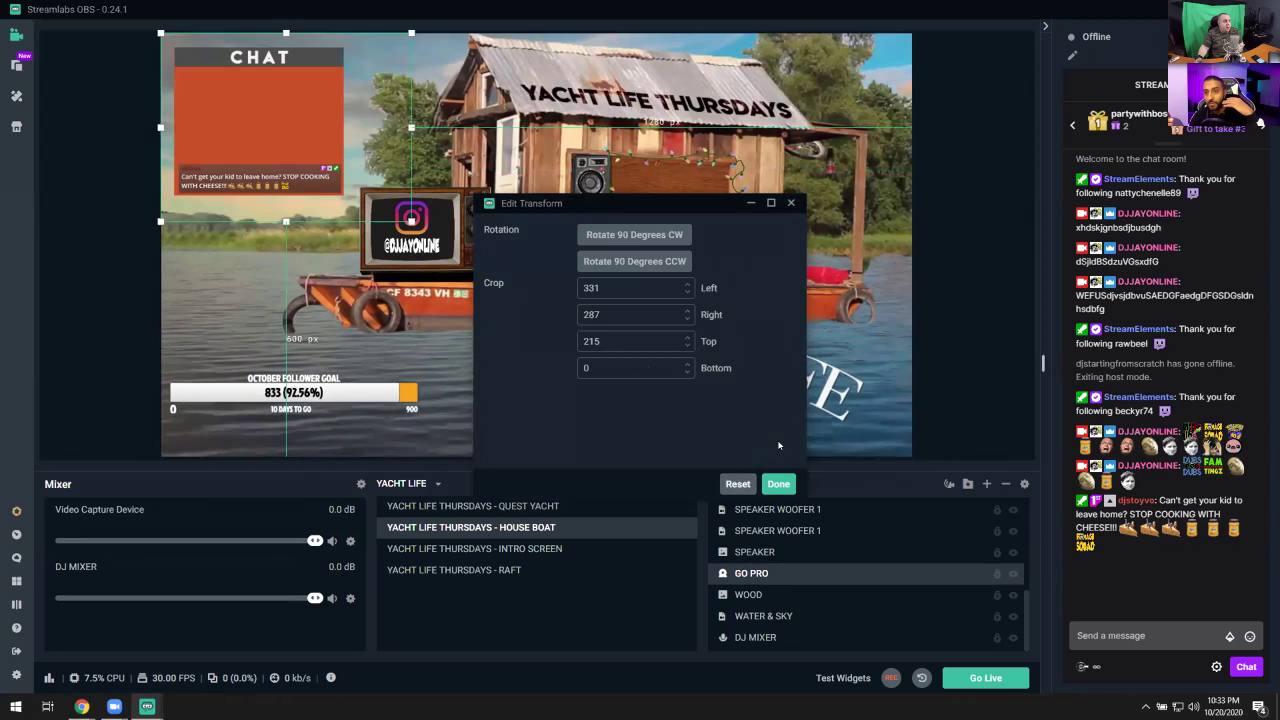
pyautogui.click(778, 483)
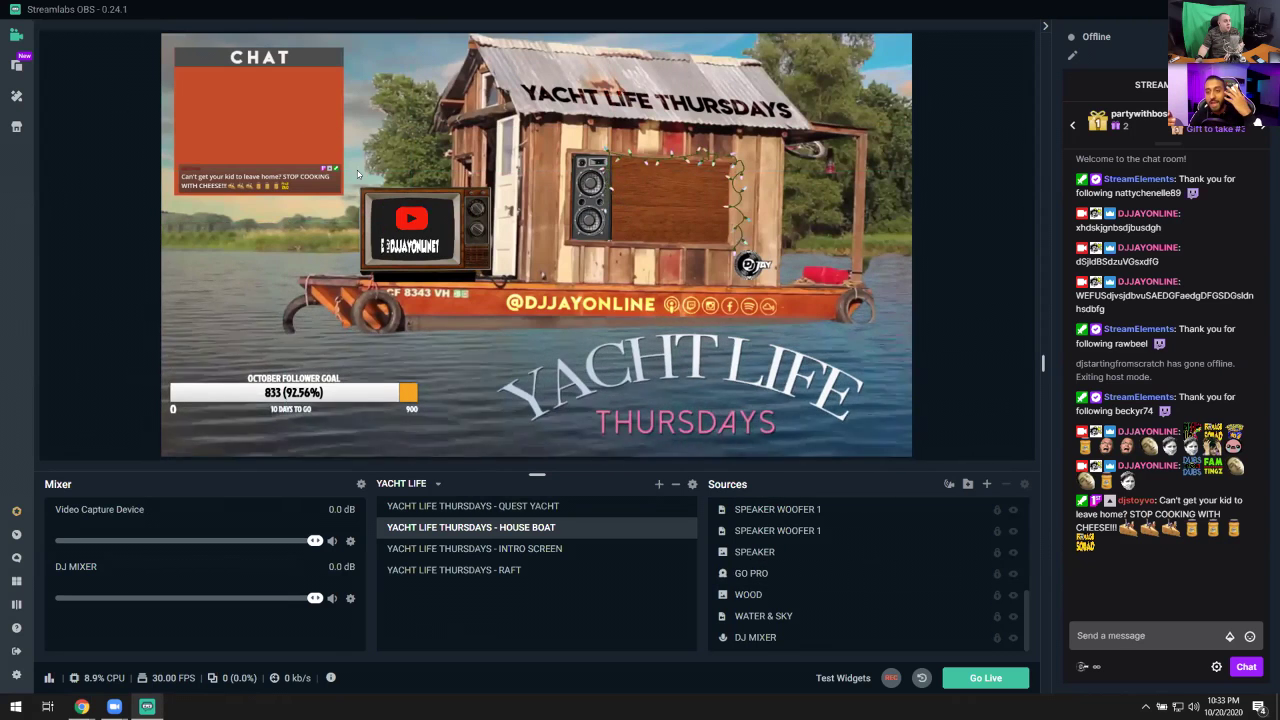
pyautogui.moveTo(347, 168); pyautogui.dragTo(723, 240)
# Step: Change the GO PRO source's capture device to Game Capture HD60 S (Video) (#01)
pyautogui.rightClick(757, 572)
pyautogui.click(800, 460)
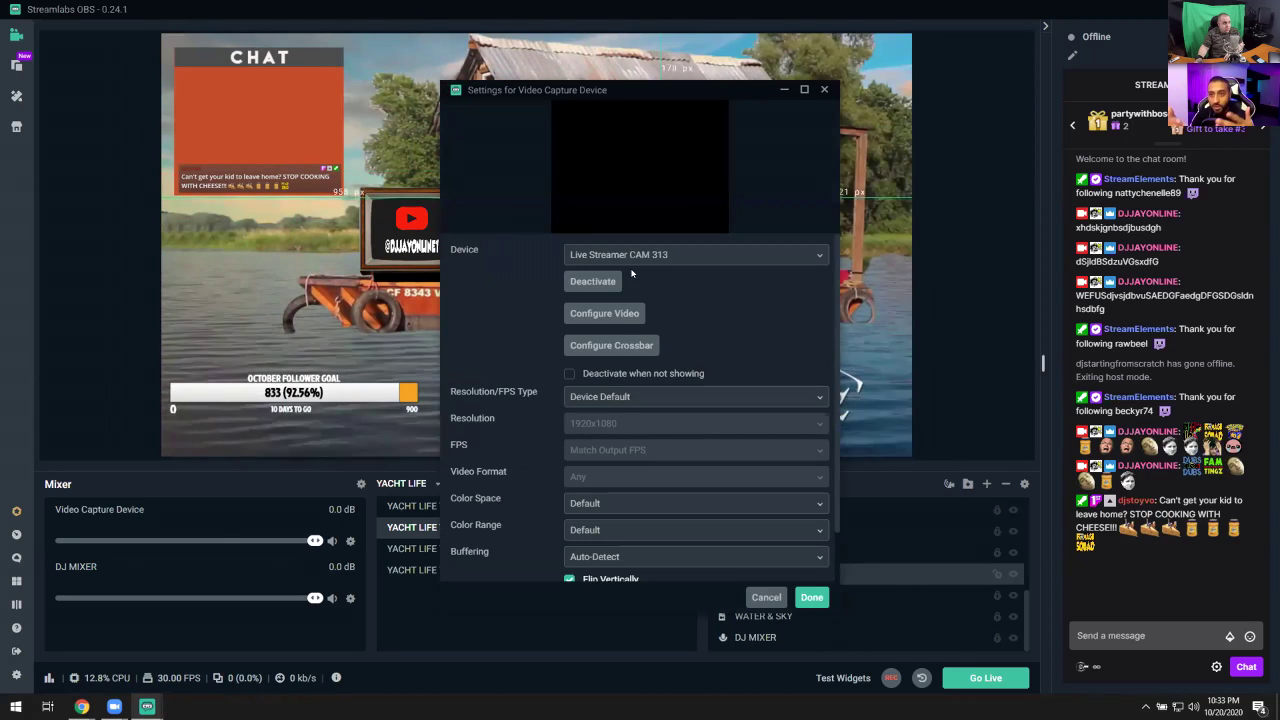
pyautogui.click(645, 256)
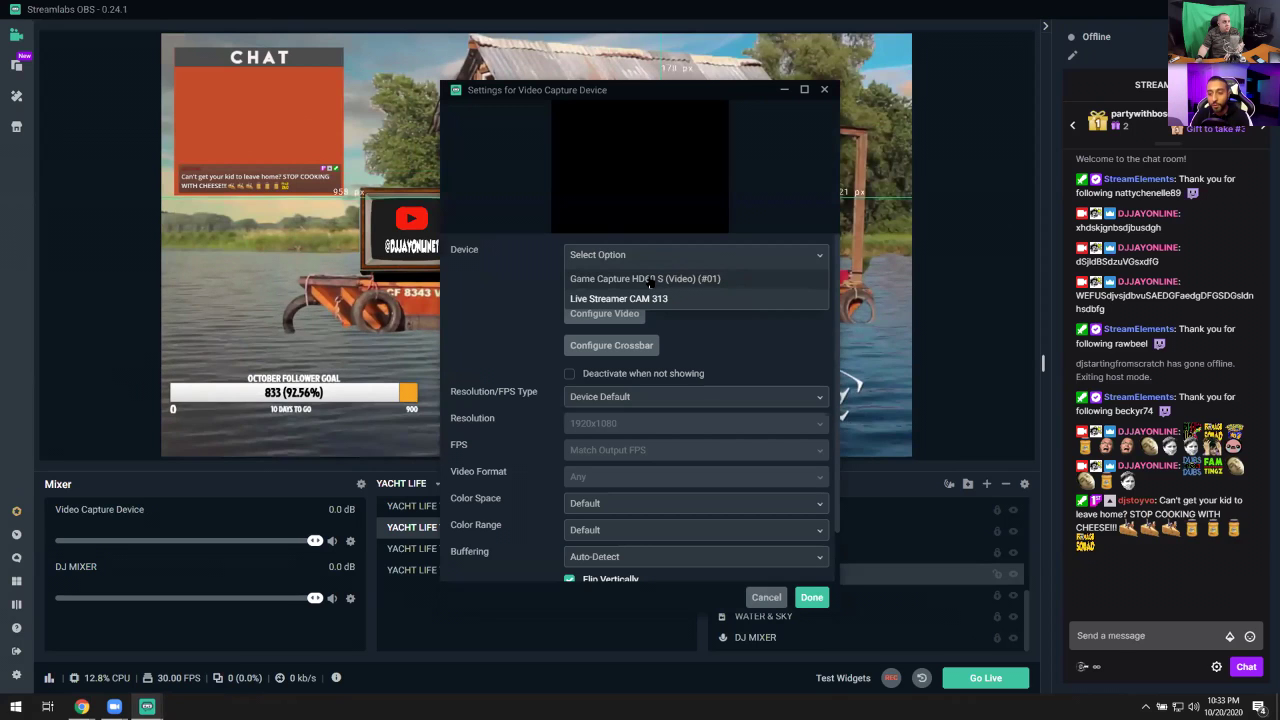
pyautogui.click(650, 280)
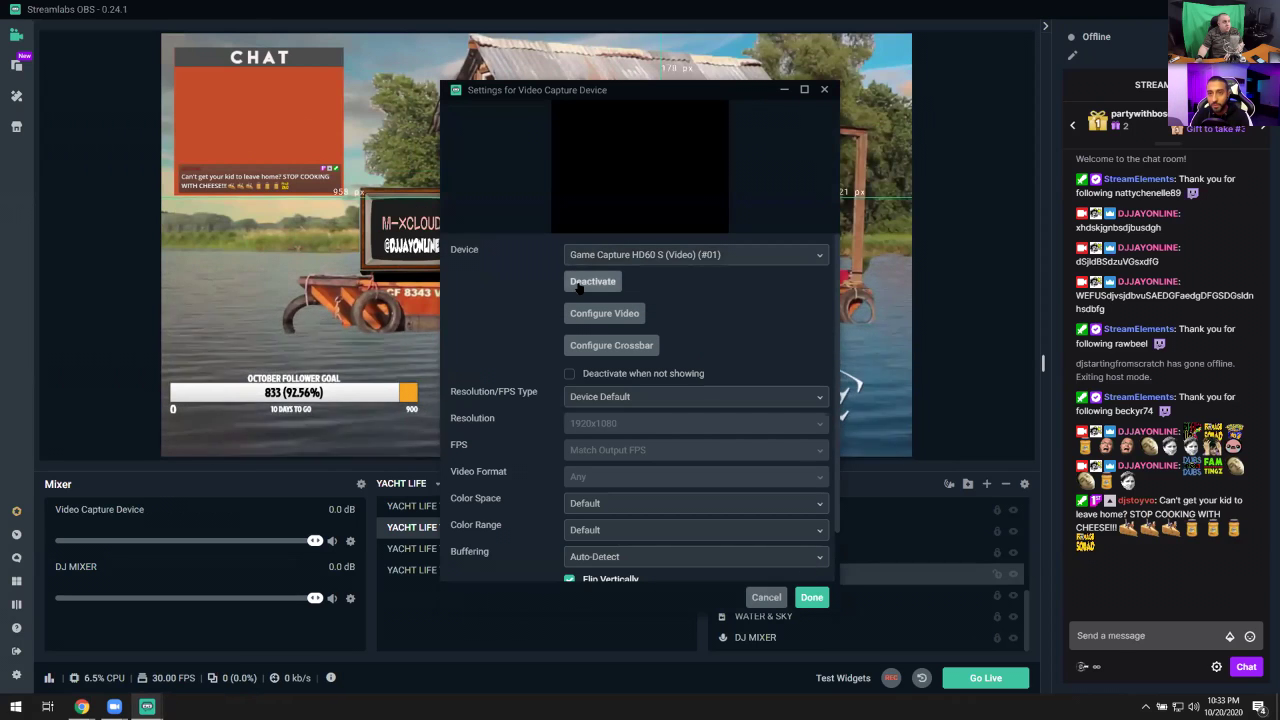
pyautogui.scroll(-2, 763, 575)
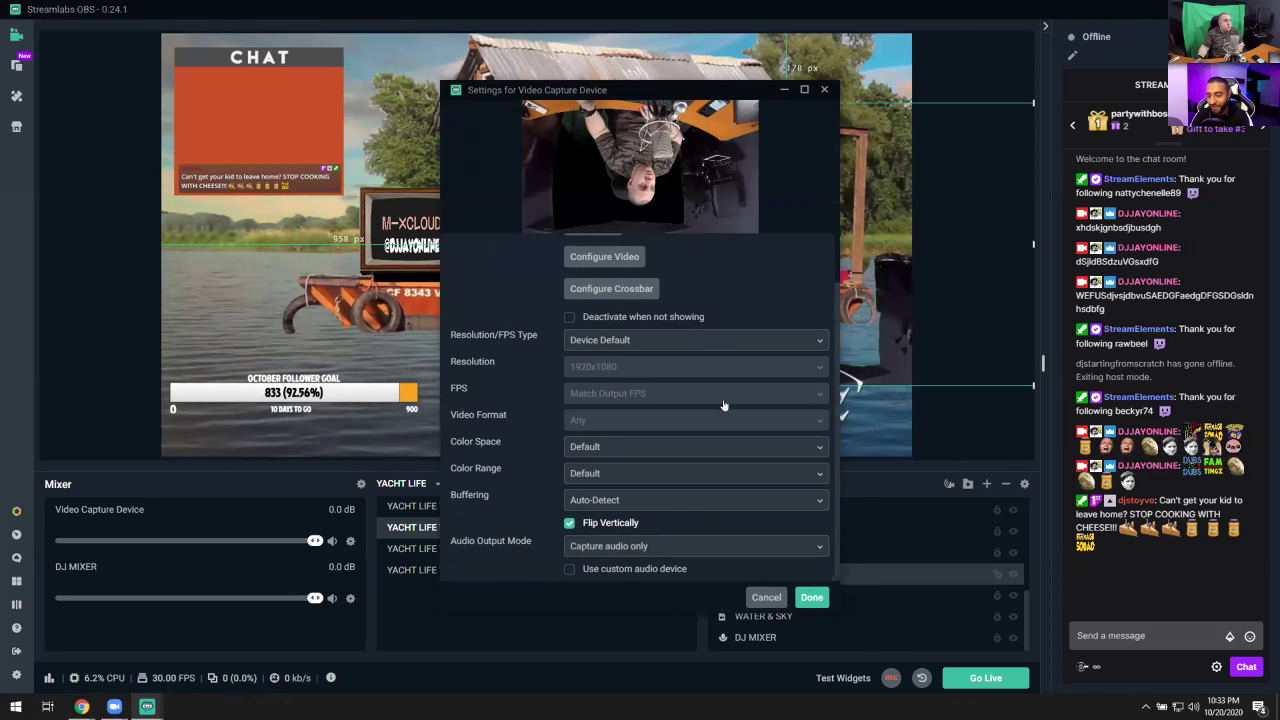
pyautogui.click(811, 597)
# Step: Position the GO PRO camera over the house boat's window, then crop and scale it down around the person
pyautogui.moveTo(798, 434); pyautogui.dragTo(741, 432)
pyautogui.moveTo(668, 371); pyautogui.dragTo(621, 260)
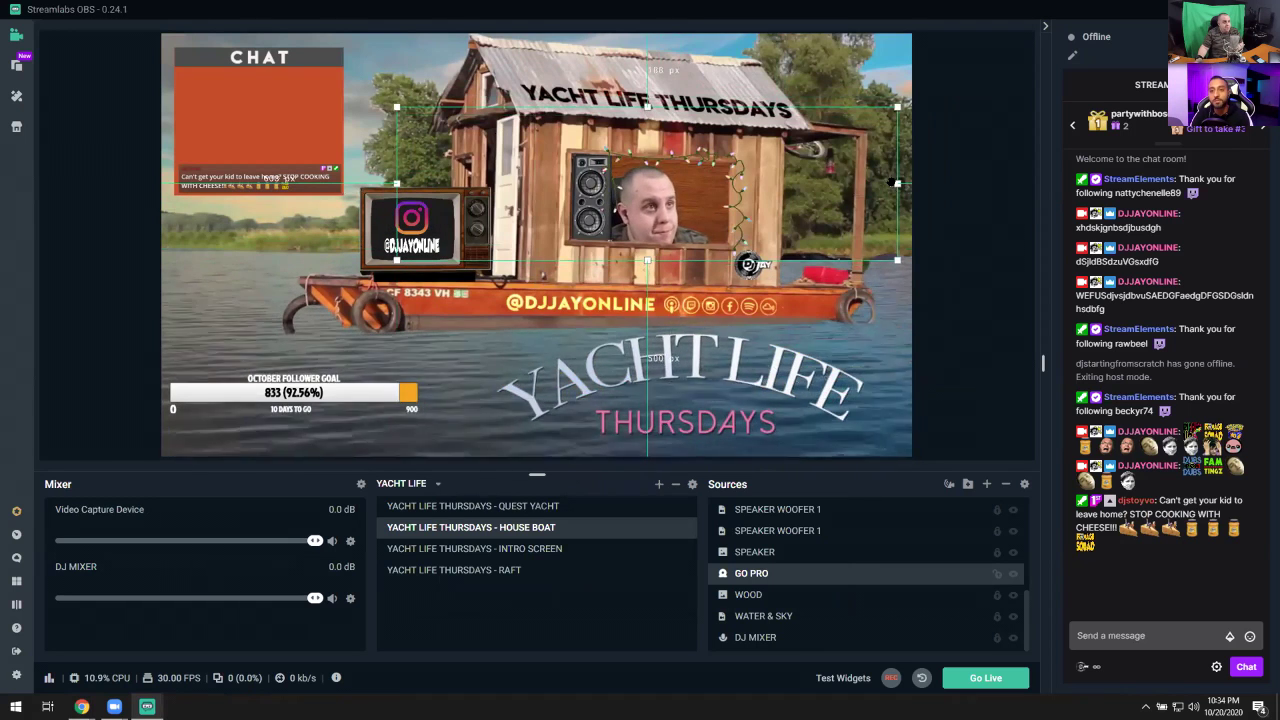
pyautogui.moveTo(745, 195); pyautogui.dragTo(736, 190)
pyautogui.moveTo(397, 184); pyautogui.dragTo(562, 201)
pyautogui.moveTo(559, 105); pyautogui.dragTo(620, 160)
pyautogui.moveTo(676, 228); pyautogui.dragTo(661, 190)
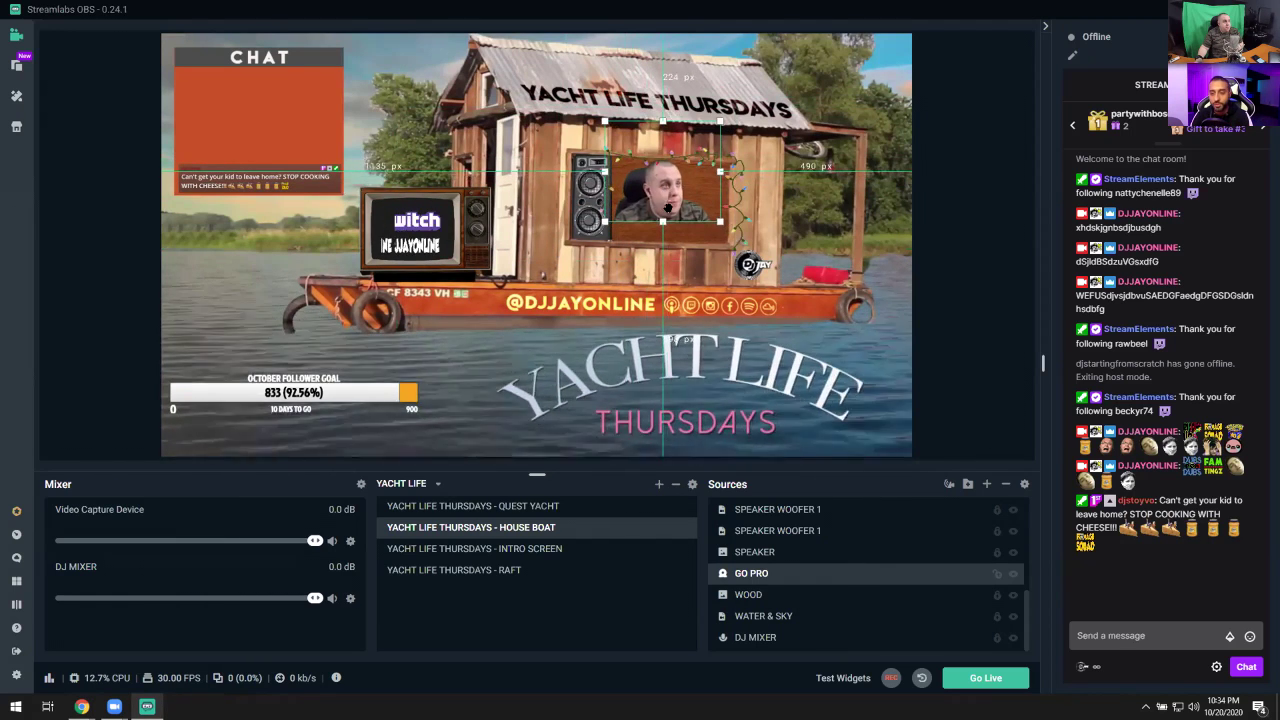
# Step: Trim the GO PRO camera's edges, fit it inside the house boat's window beside the speaker, and deselect it
pyautogui.moveTo(647, 119); pyautogui.dragTo(648, 137)
pyautogui.moveTo(663, 220)
pyautogui.mouseDown()
pyautogui.moveTo(663, 242)
pyautogui.moveTo(714, 236)
pyautogui.moveTo(682, 211)
pyautogui.mouseUp()
pyautogui.moveTo(620, 164)
pyautogui.mouseDown()
pyautogui.moveTo(611, 151)
pyautogui.moveTo(631, 178)
pyautogui.mouseUp()
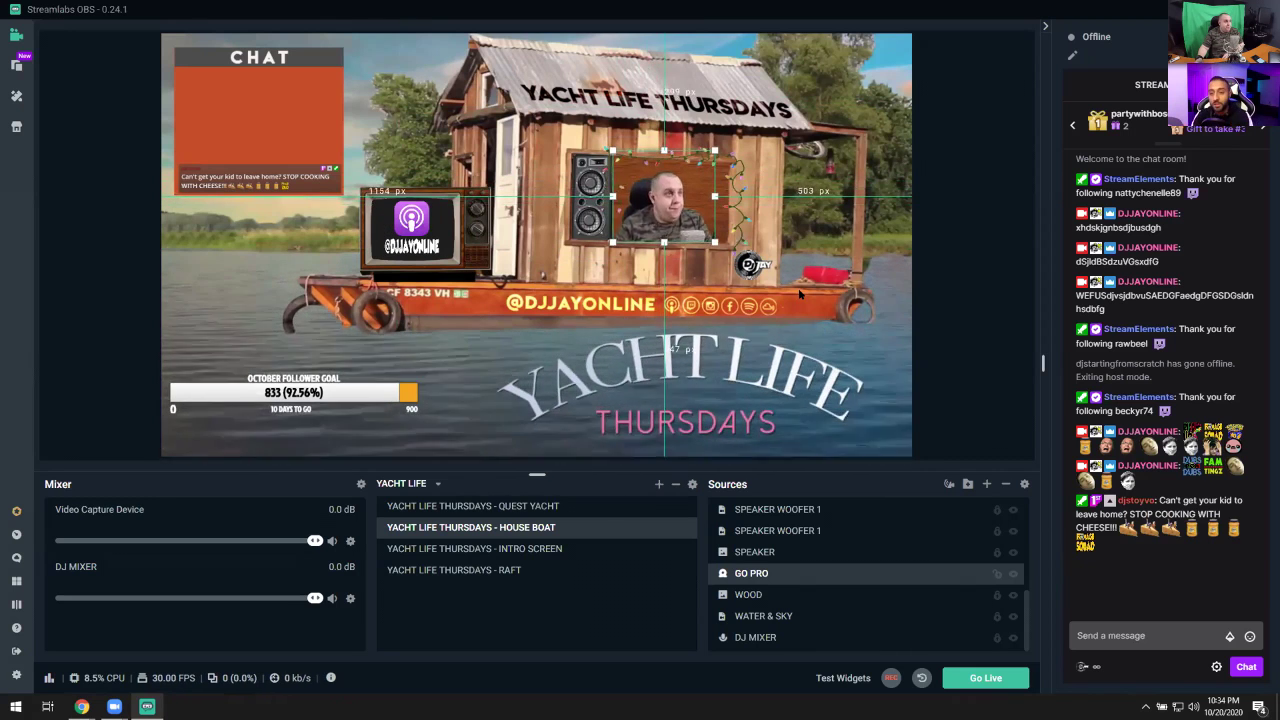
pyautogui.click(802, 324)
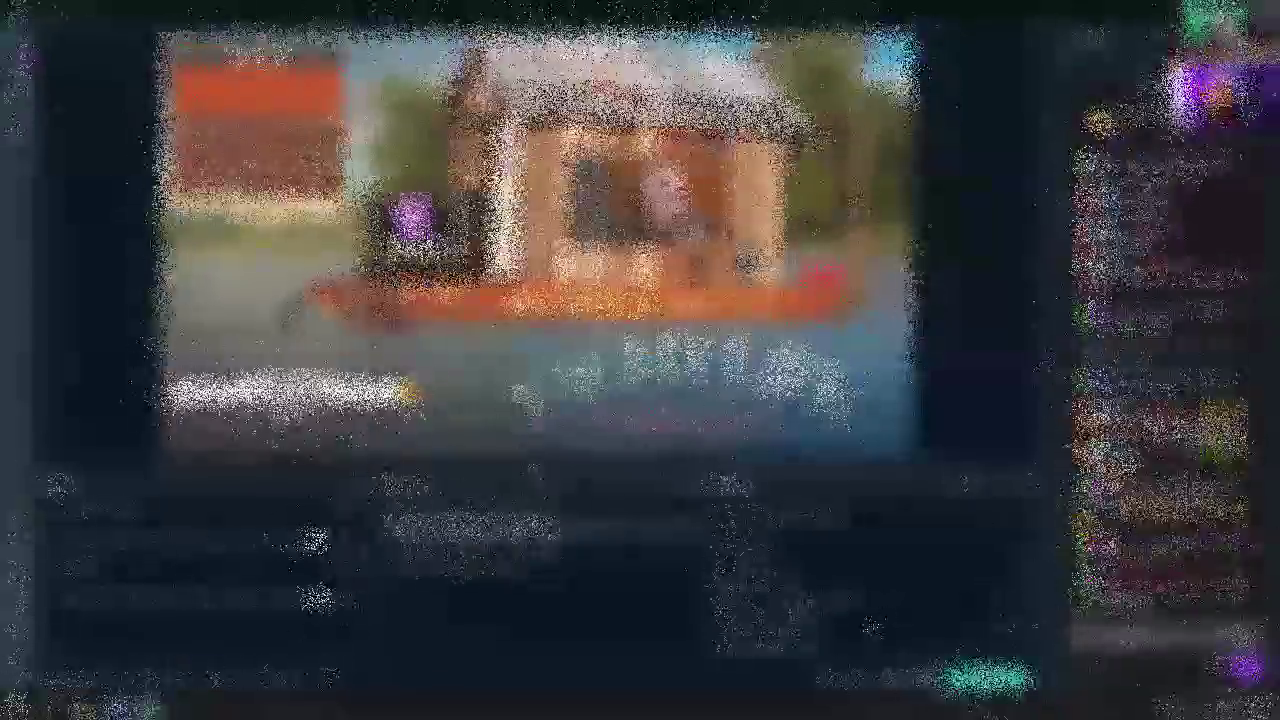
# Step: Hide the NEW BOAT OVERLAY source and show it again, and hide the WATER & SKY background
pyautogui.click(1010, 622)
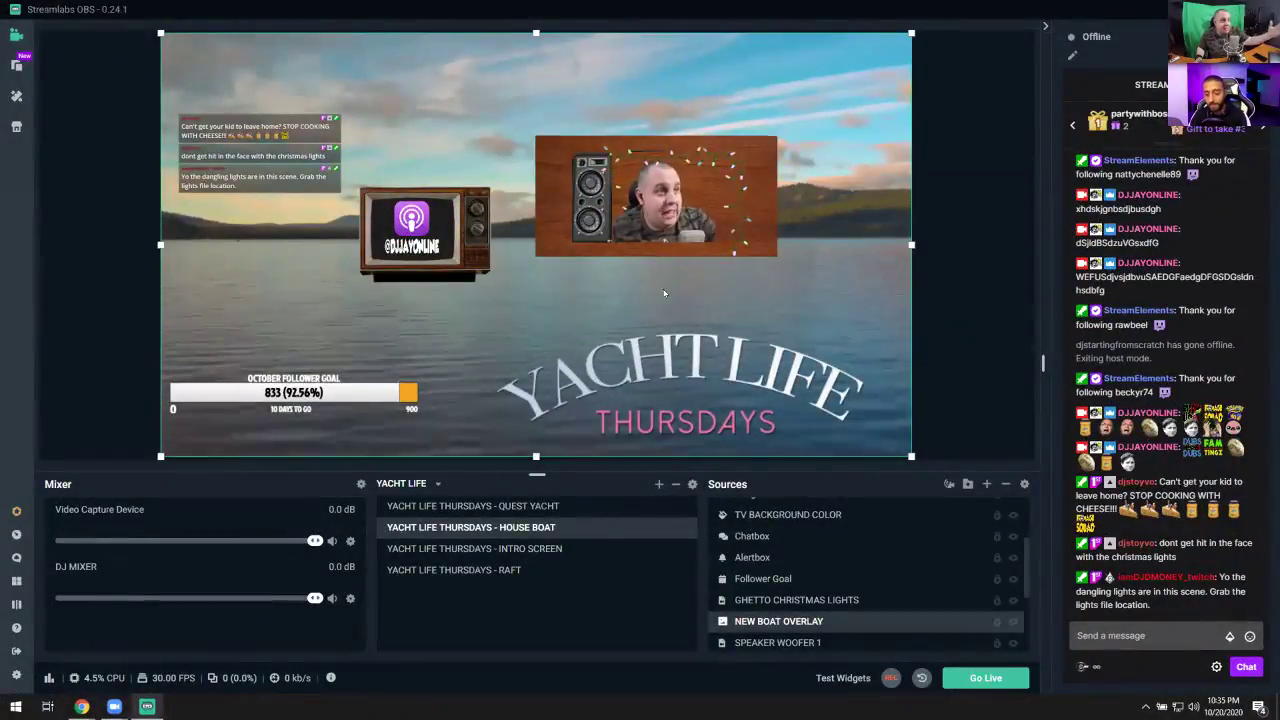
pyautogui.scroll(-5, 997, 599)
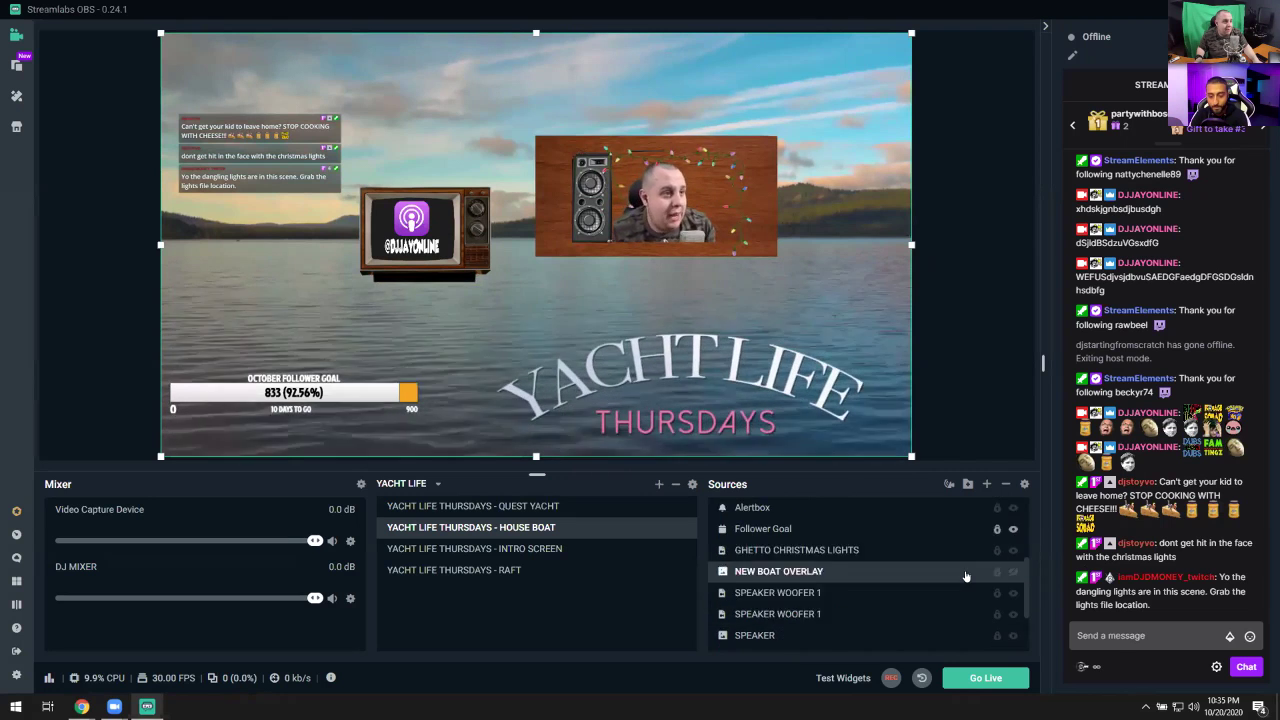
pyautogui.scroll(3, 1012, 596)
pyautogui.click(1012, 622)
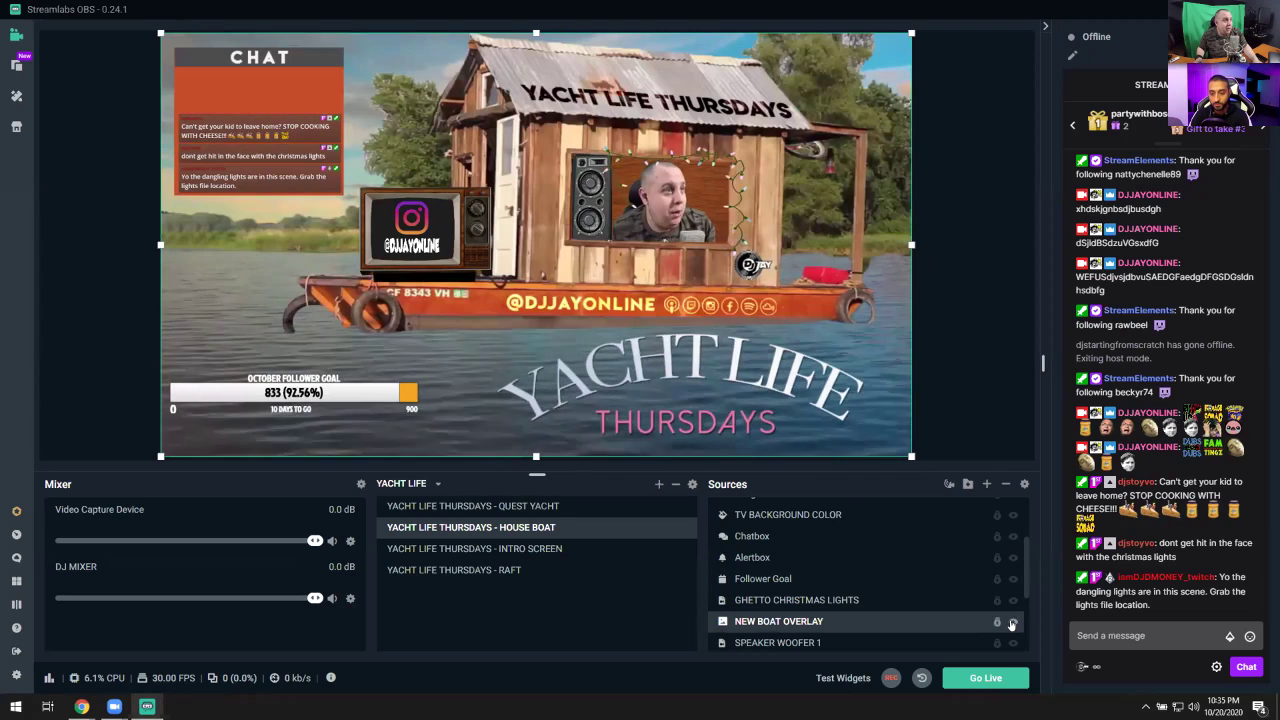
pyautogui.scroll(-3, 1001, 637)
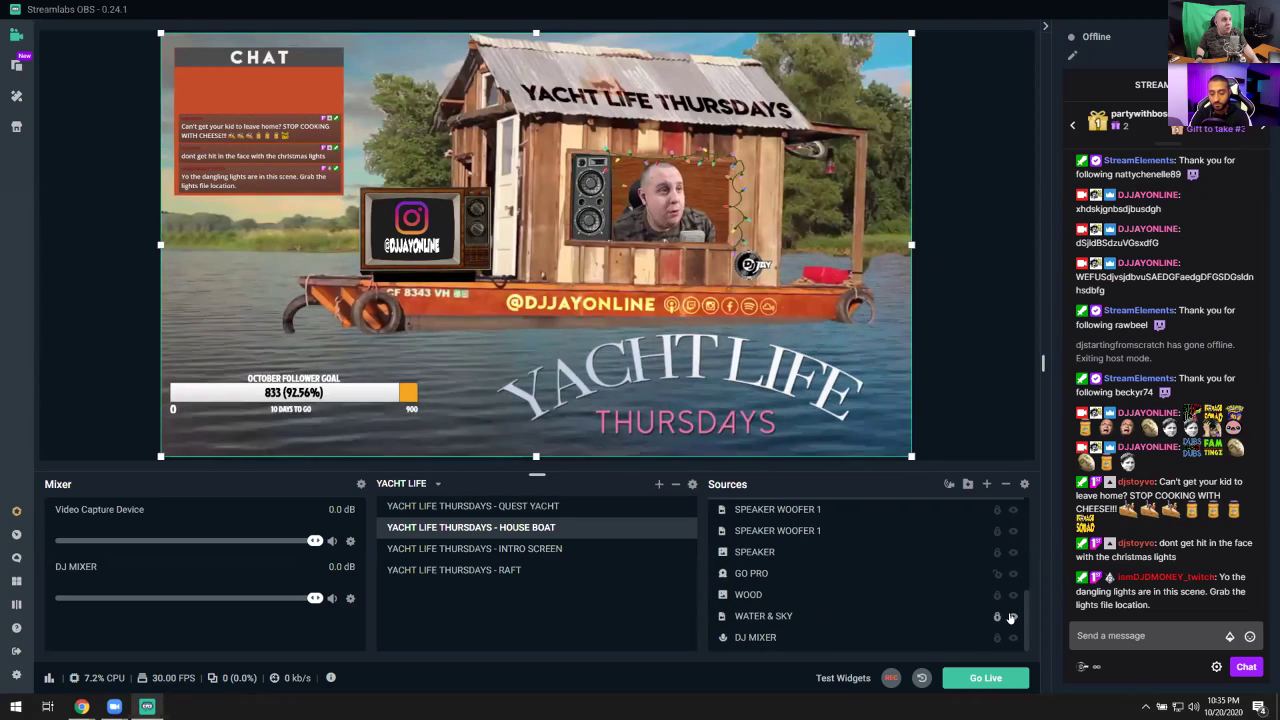
pyautogui.click(1012, 617)
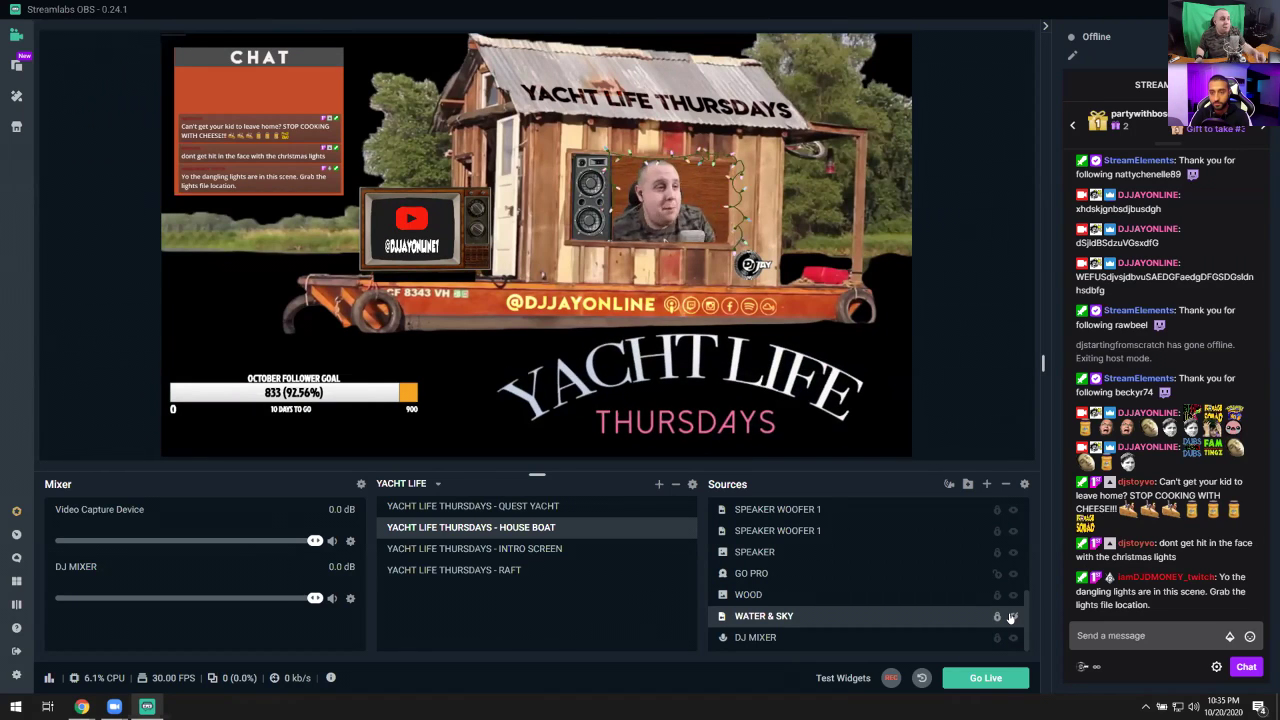
# Step: Show the house boat's WATER & SKY background again and switch to the YACHT LIFE THURSDAYS - RAFT scene
pyautogui.click(1011, 617)
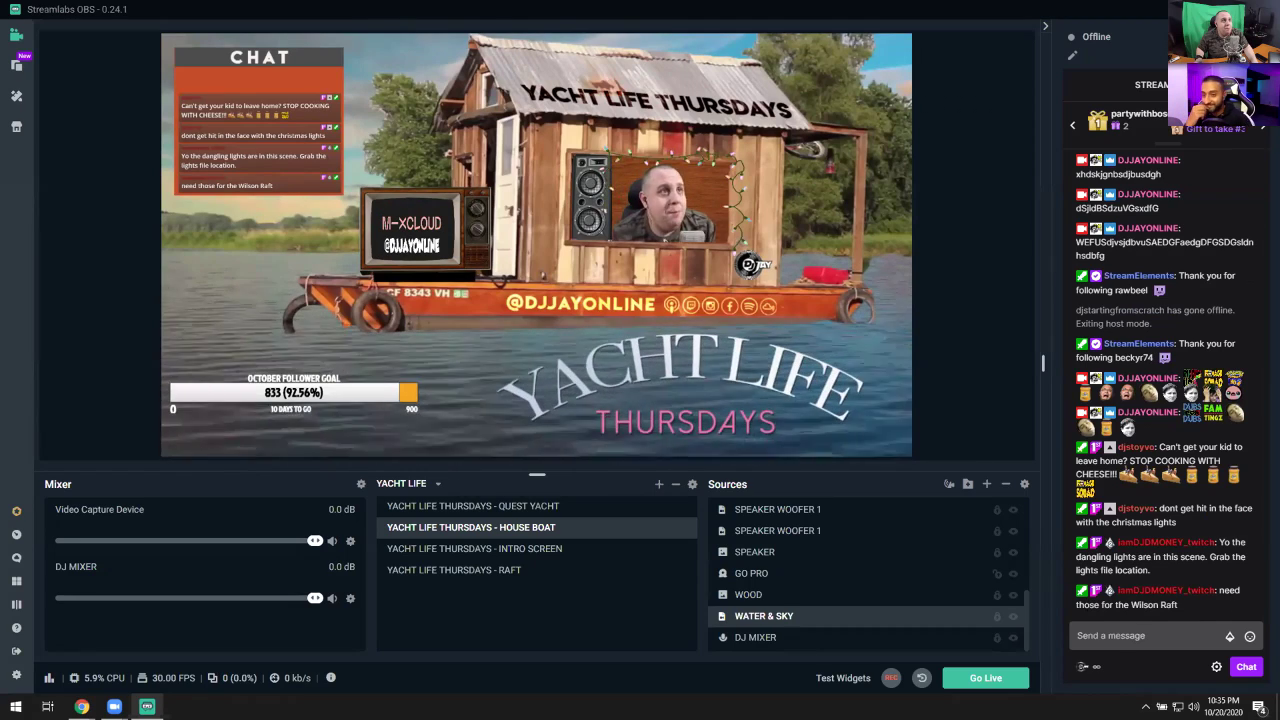
pyautogui.click(508, 570)
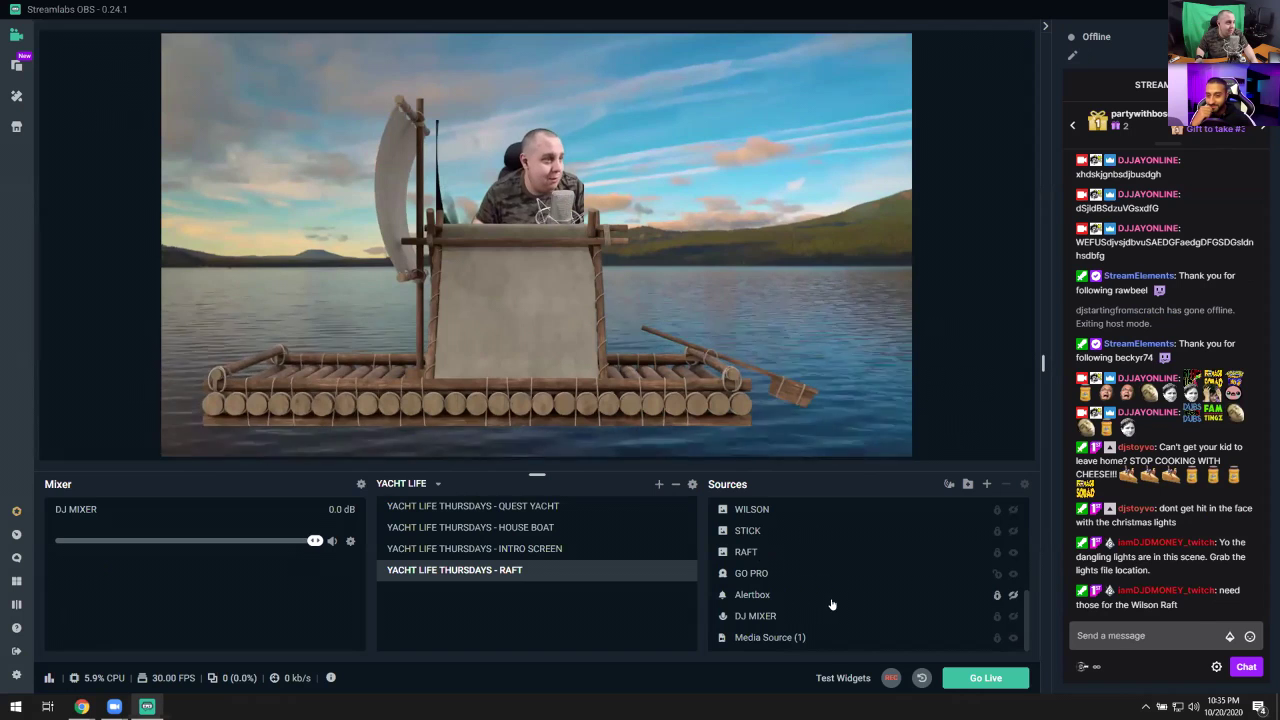
pyautogui.scroll(5, 831, 605)
pyautogui.scroll(-3, 870, 600)
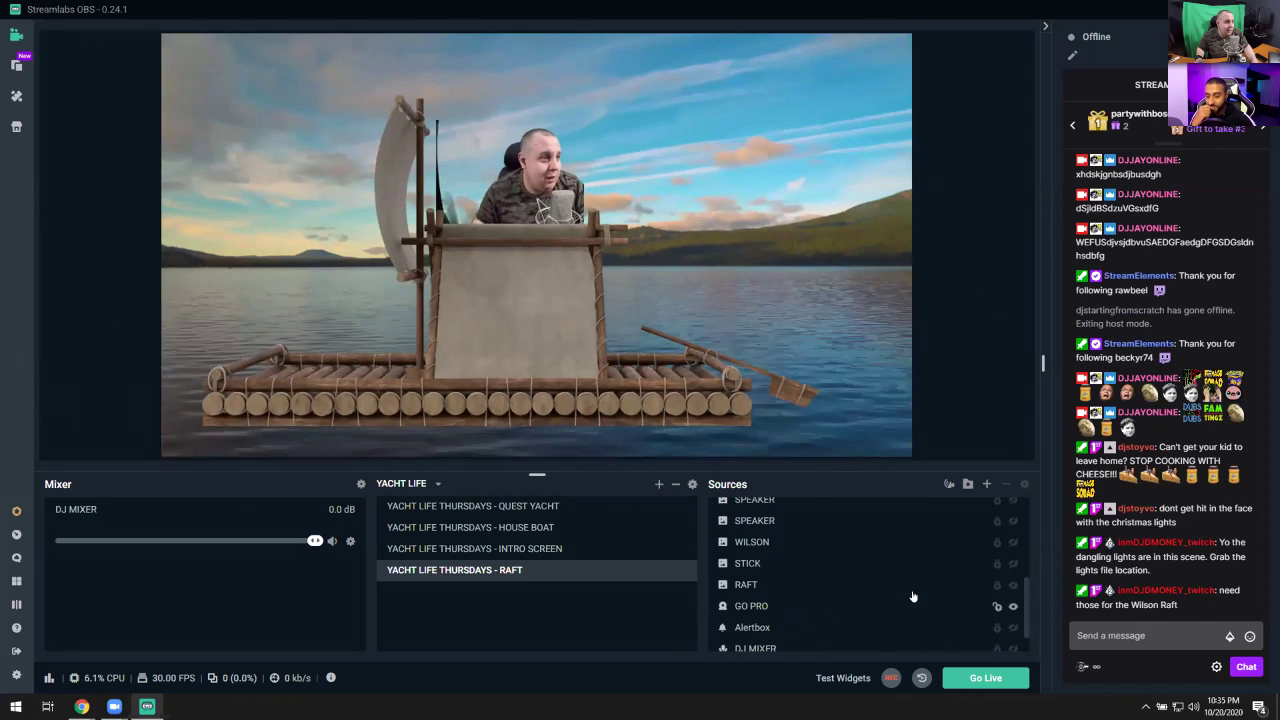
# Step: Show the STICK and WILSON sources in the raft scene, hiding and reshowing the RAFT source in between, and deselect everything
pyautogui.click(1007, 568)
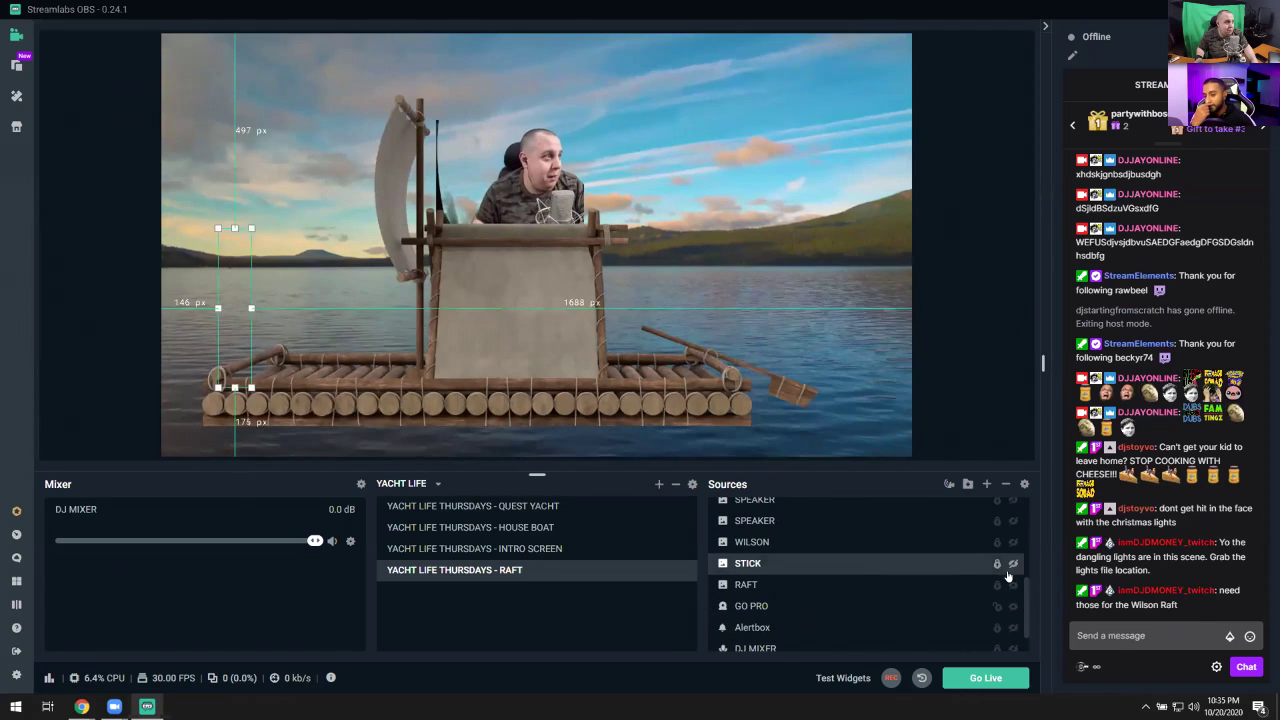
pyautogui.click(1012, 585)
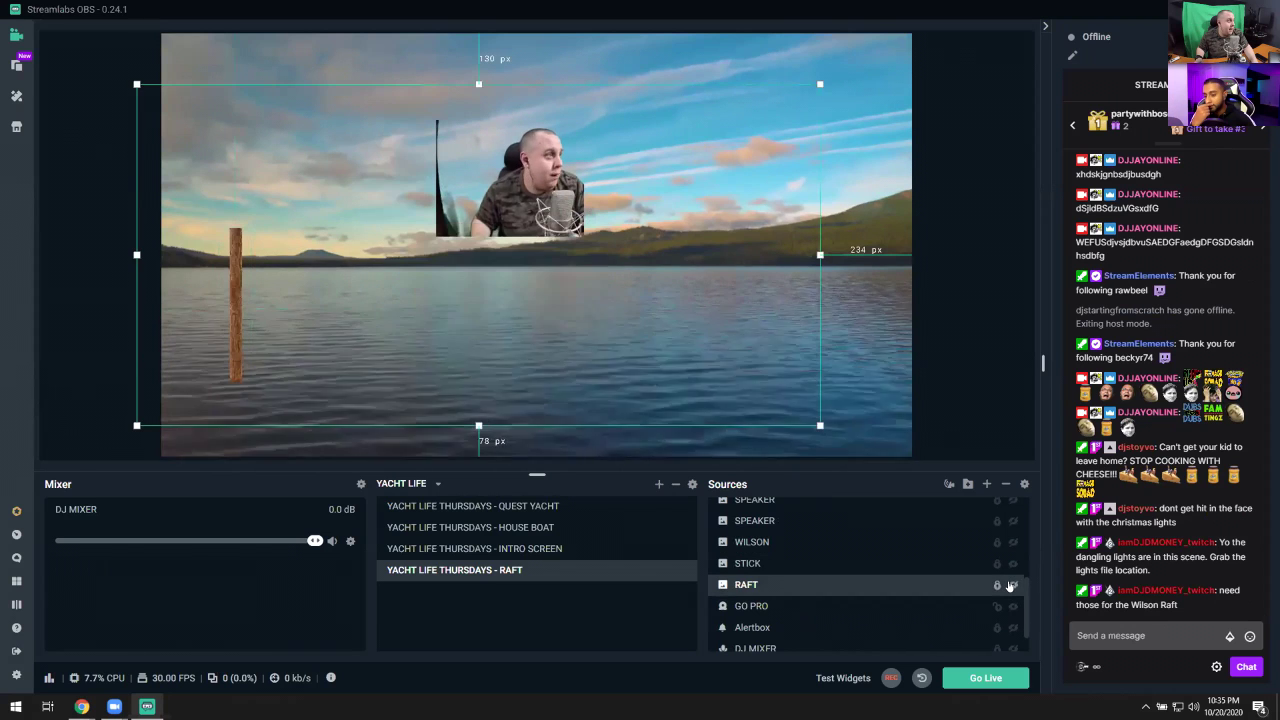
pyautogui.click(1012, 585)
pyautogui.click(1011, 544)
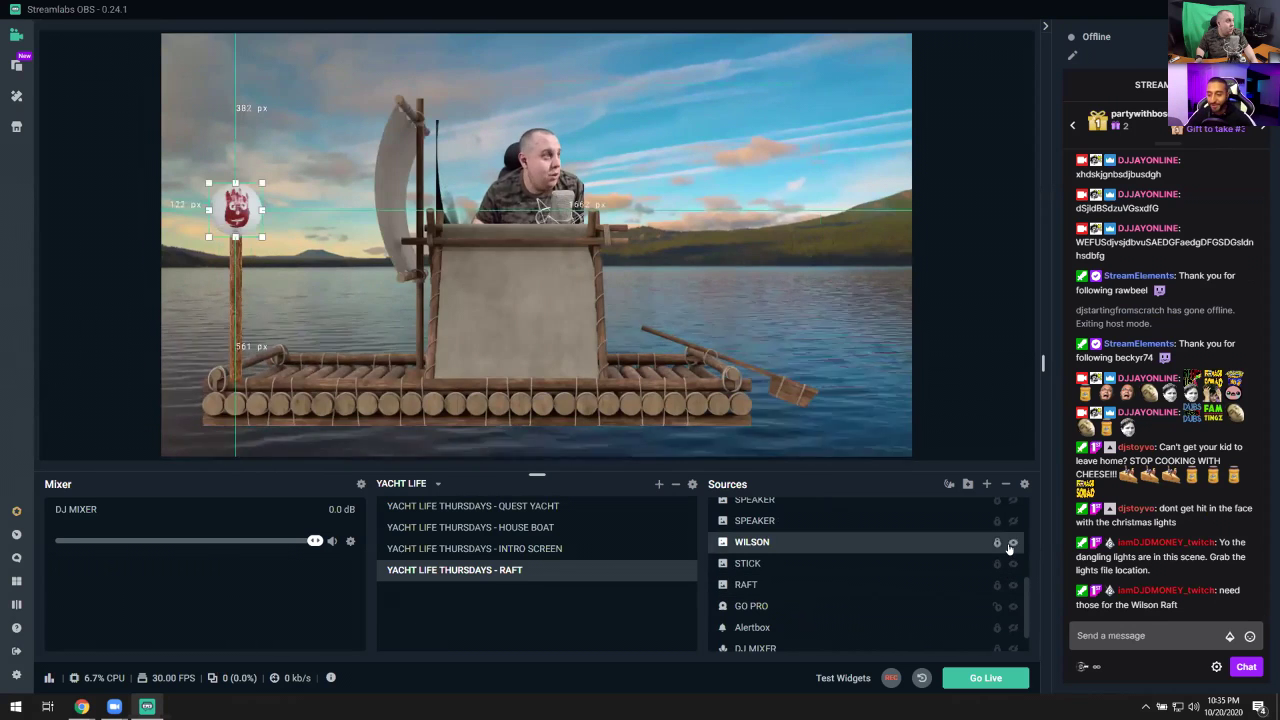
pyautogui.click(975, 347)
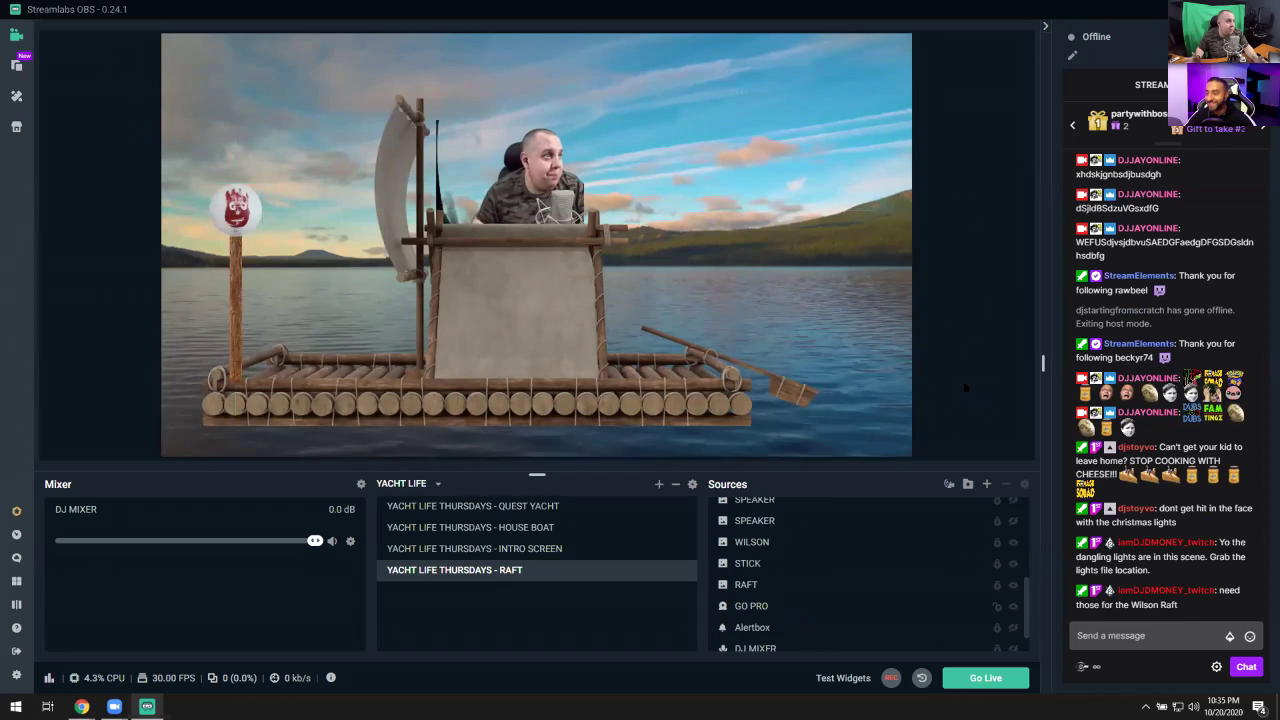
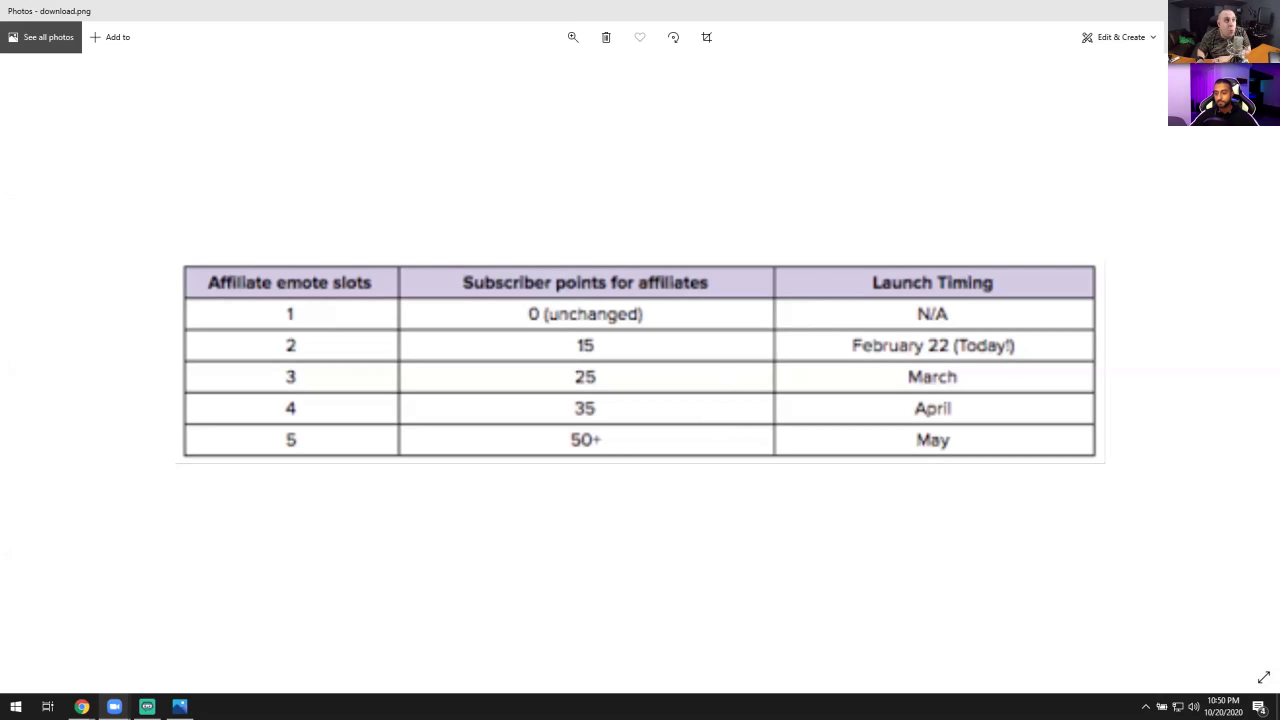
# Step: Bring download.png back up in Photos and zoom in on the affiliate emote slots table
pyautogui.hotkey('alt', 'F4')
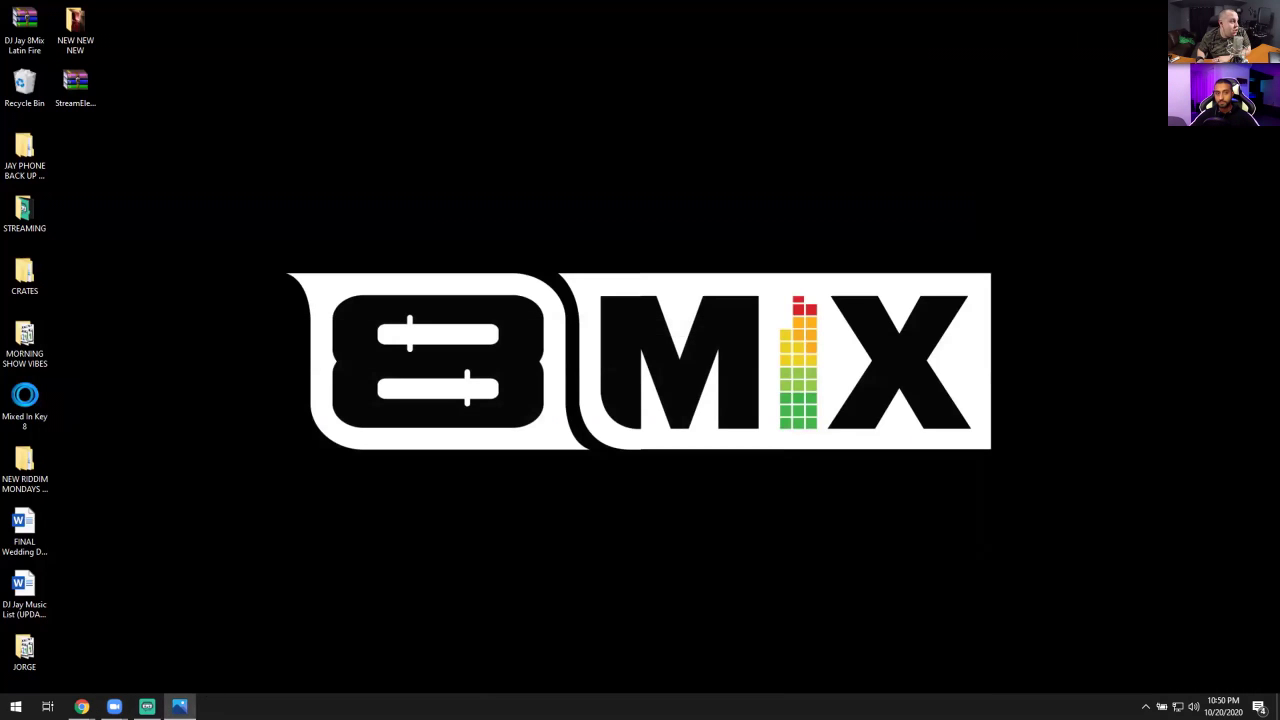
pyautogui.hotkey('alt', 'Tab')
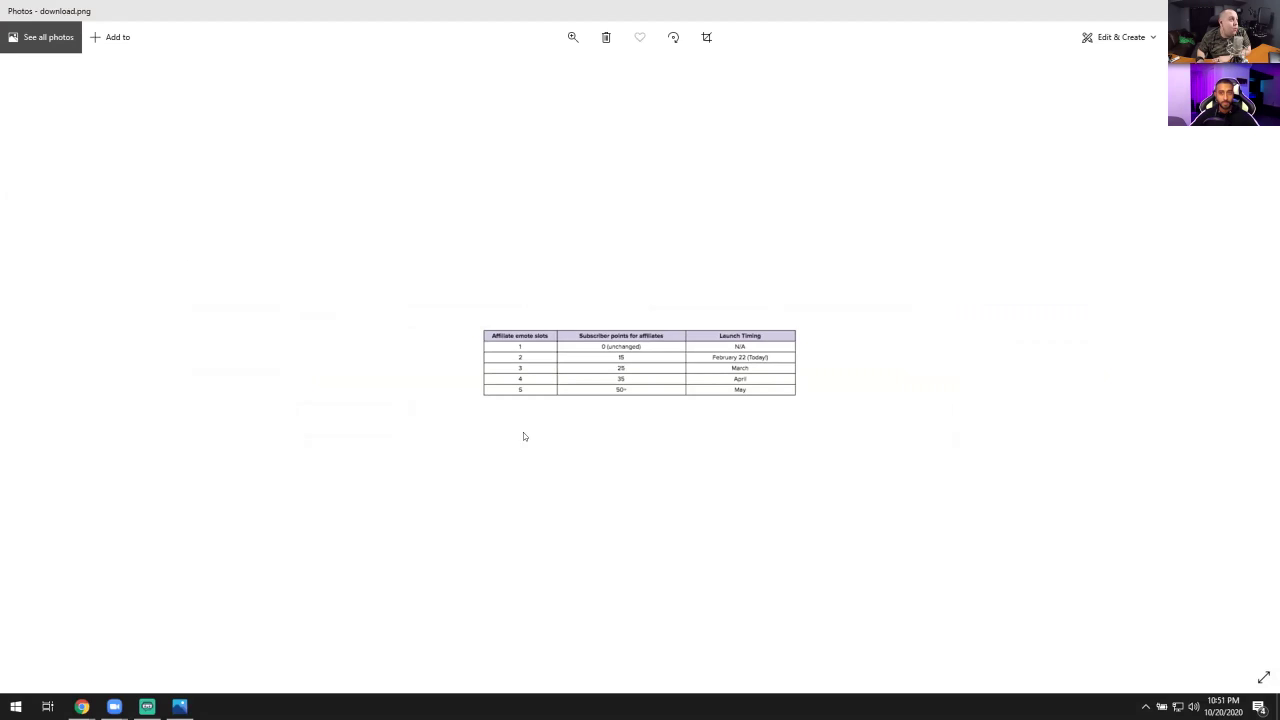
pyautogui.press('Right')
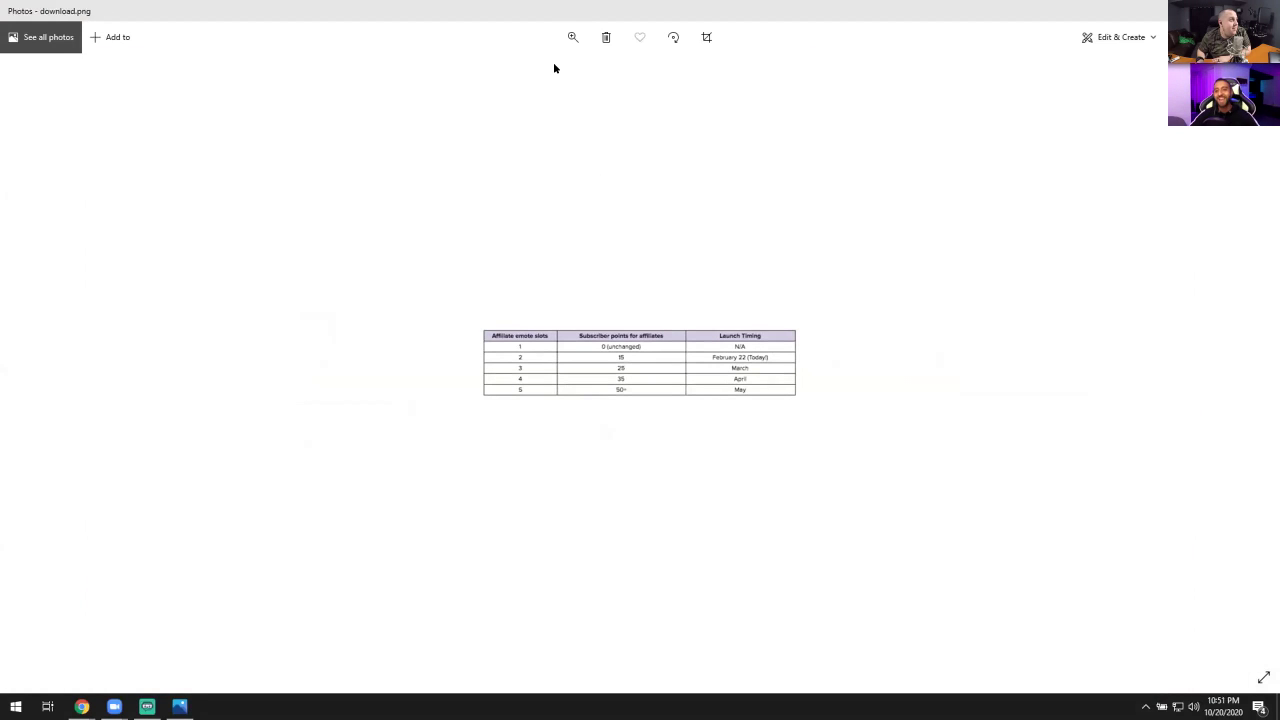
pyautogui.click(572, 38)
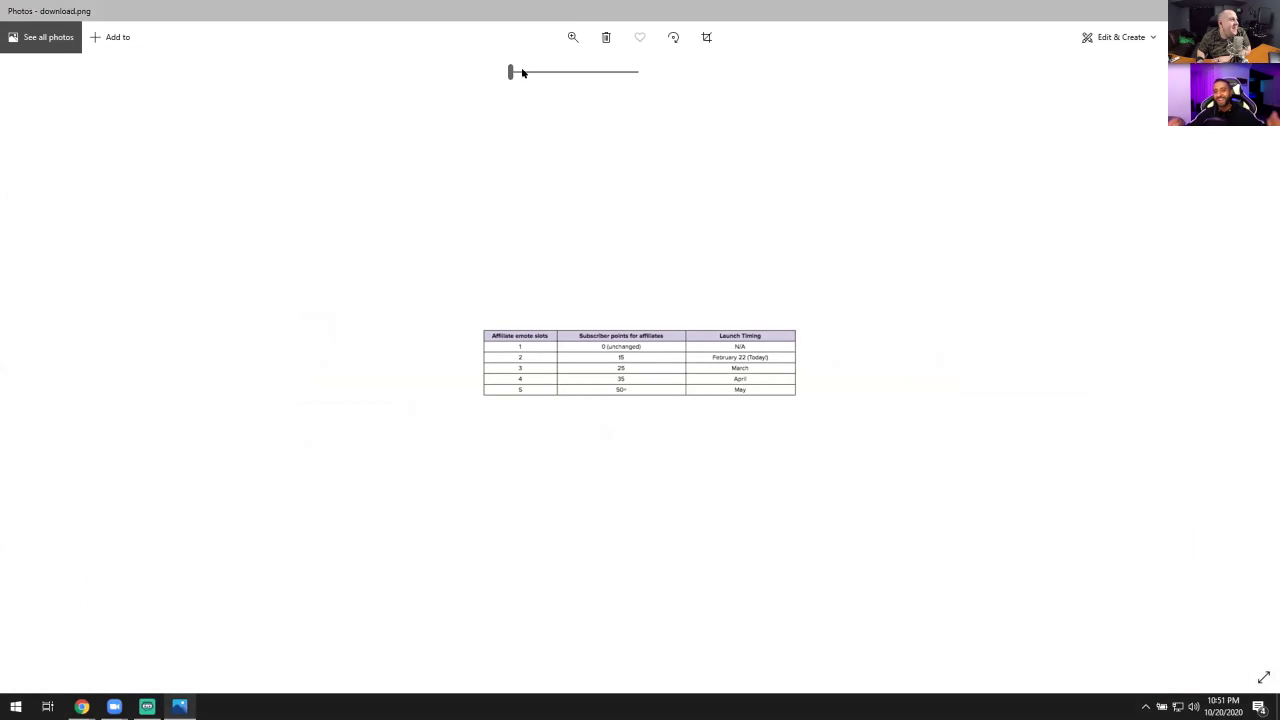
pyautogui.moveTo(511, 72); pyautogui.dragTo(588, 92)
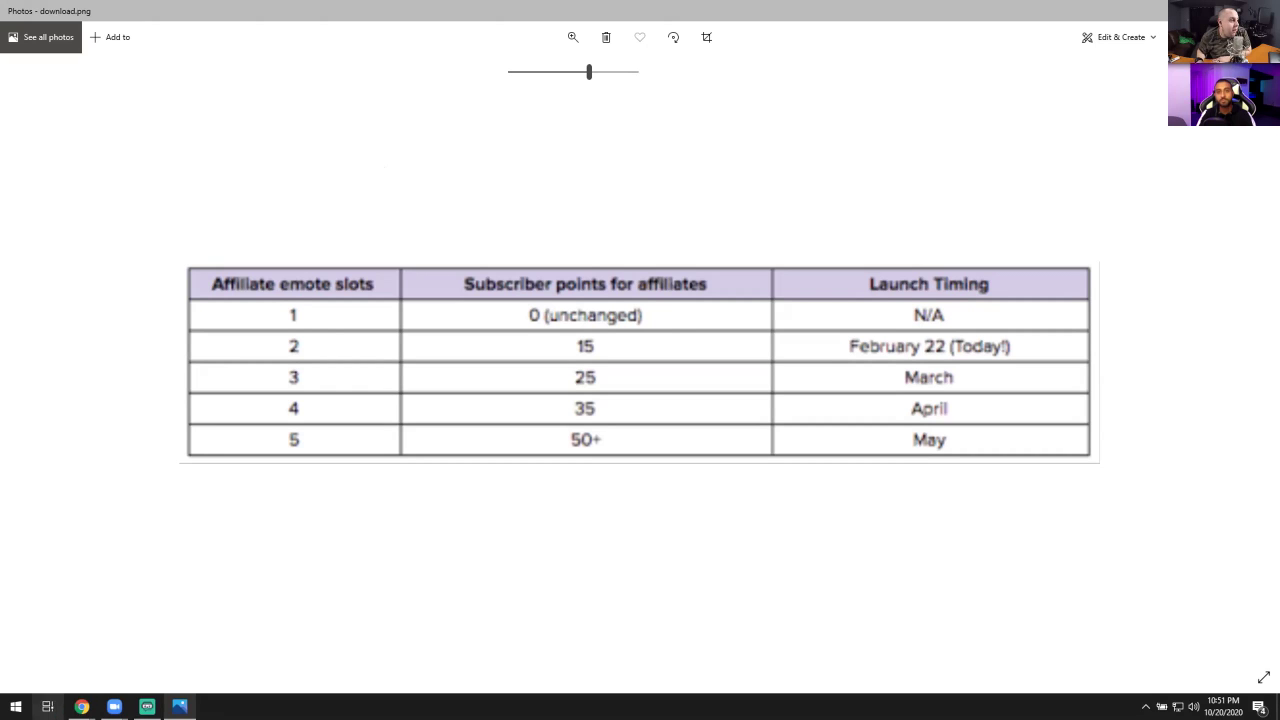
# Step: Switch to Chrome, close the Google image results for Twitch affiliate emotes, and open the DJJAYONLINE channel page on Twitch
pyautogui.moveTo(81, 706)
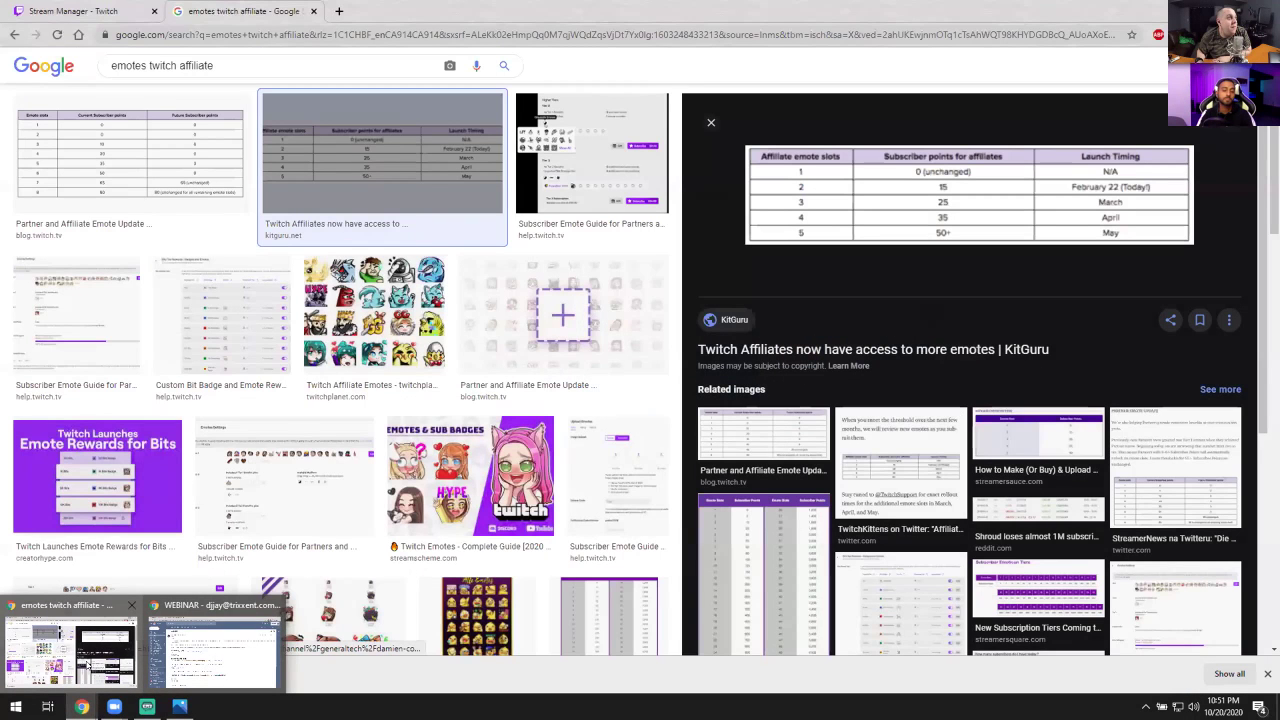
pyautogui.click(70, 650)
pyautogui.click(310, 10)
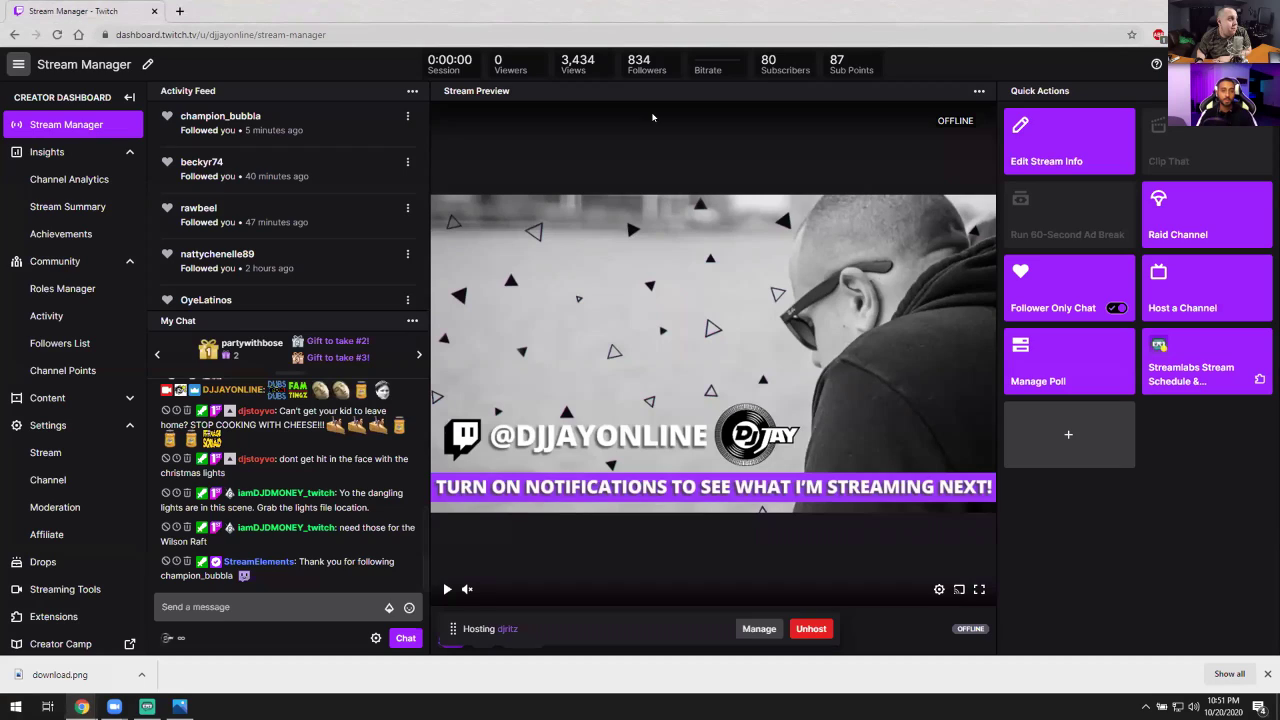
pyautogui.click(1157, 100)
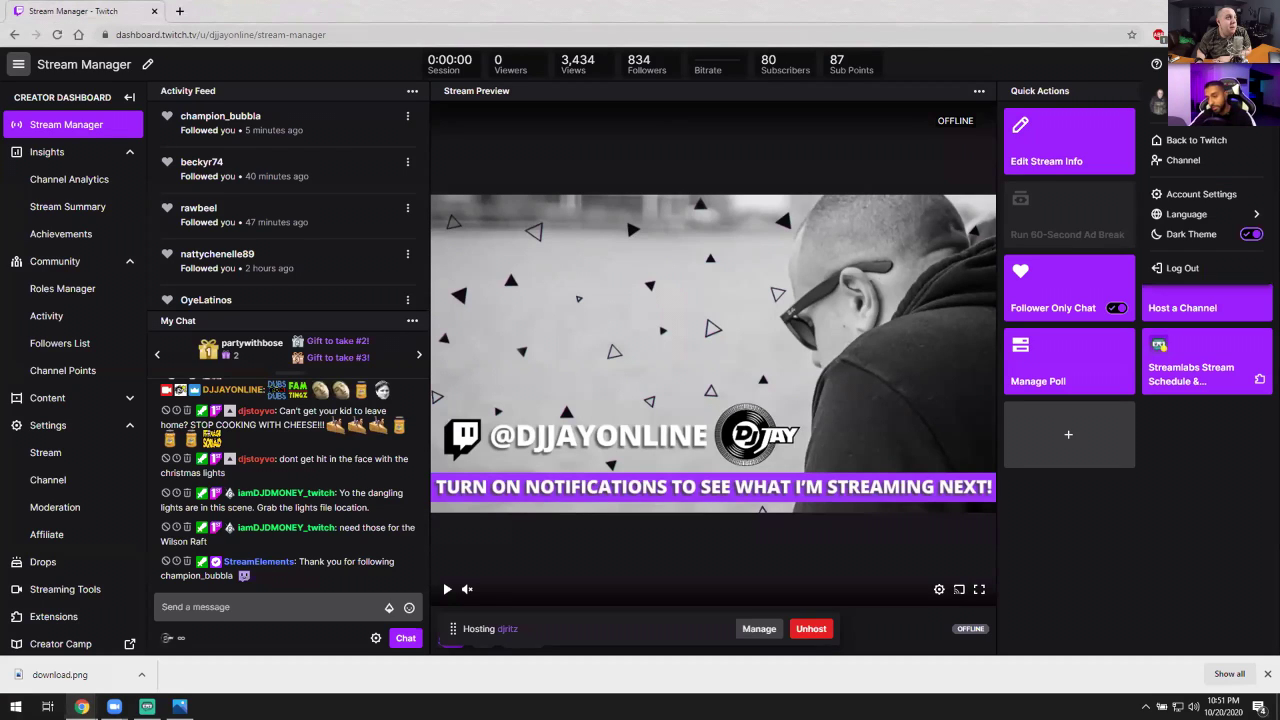
pyautogui.click(1183, 160)
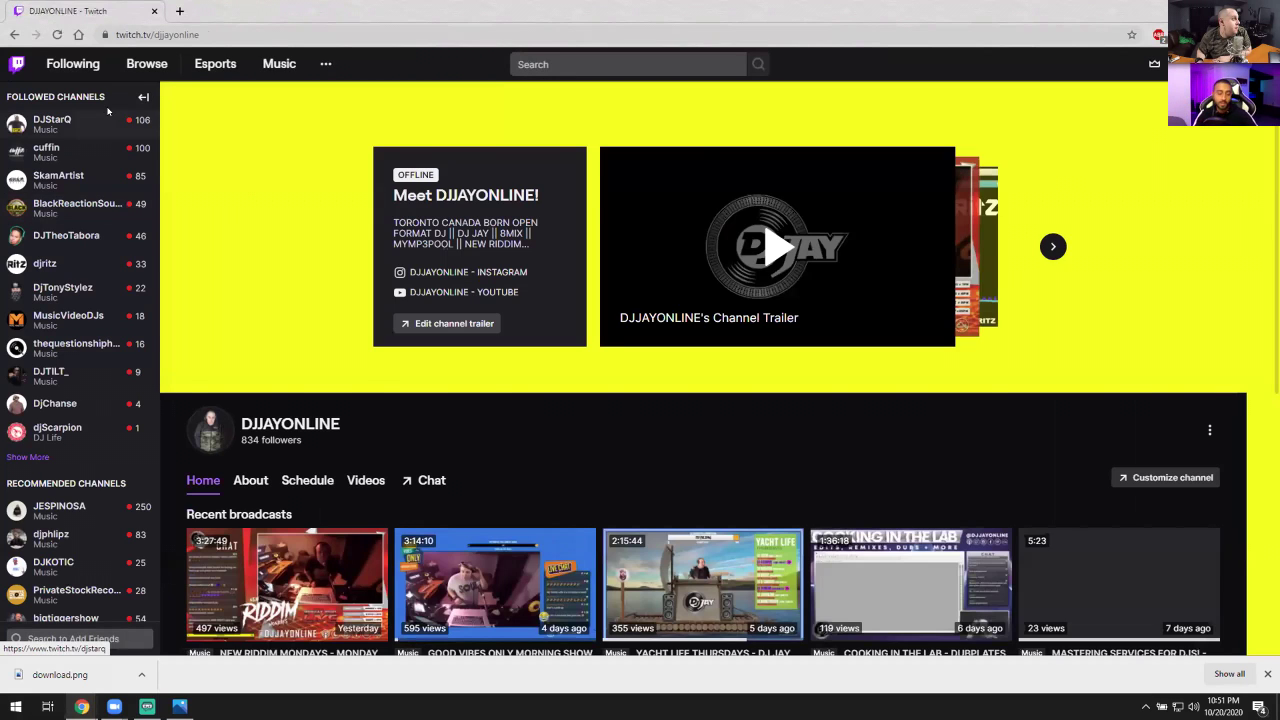
# Step: Open the Twitch Channel and Videos settings and go to the Affiliate settings page
pyautogui.click(1157, 63)
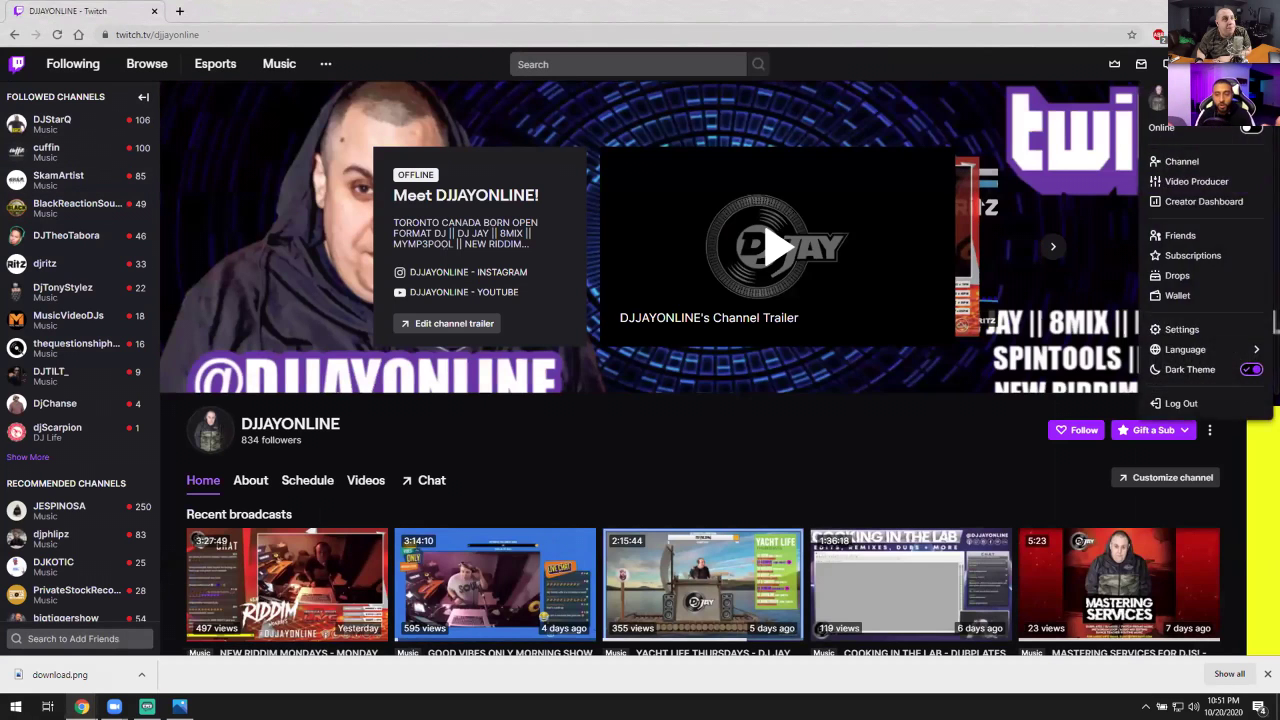
pyautogui.click(1182, 329)
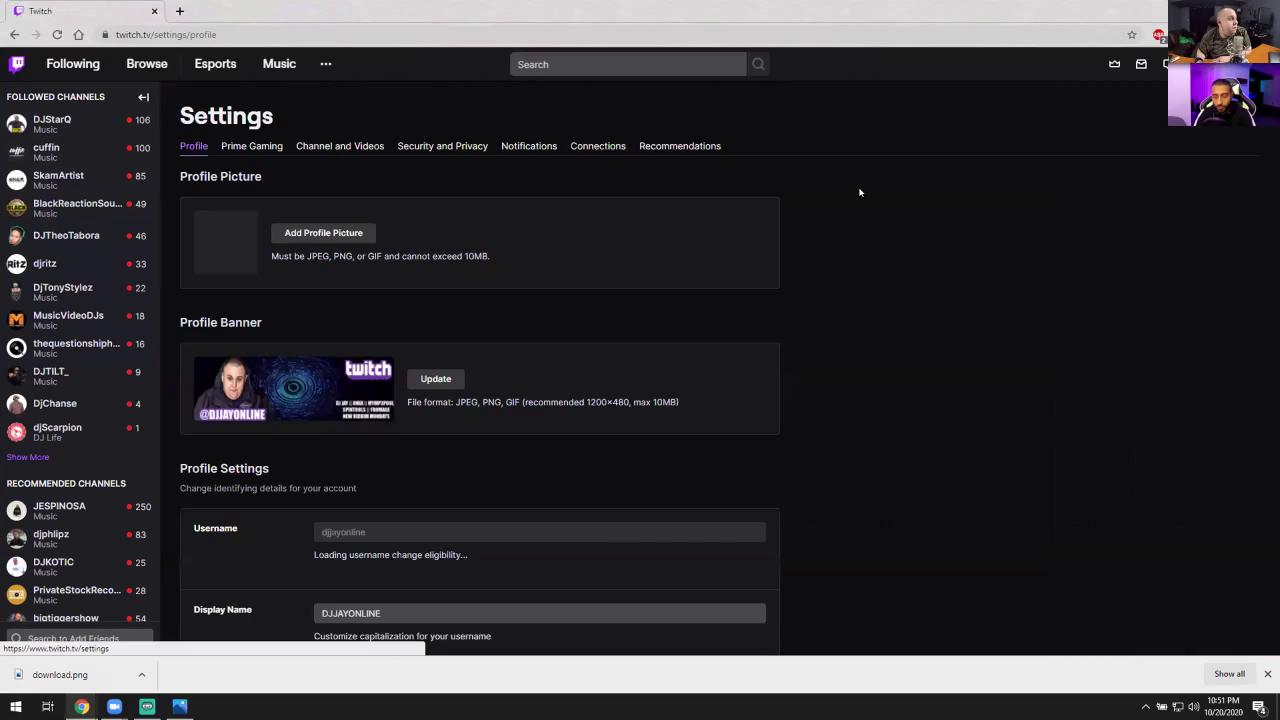
pyautogui.click(300, 147)
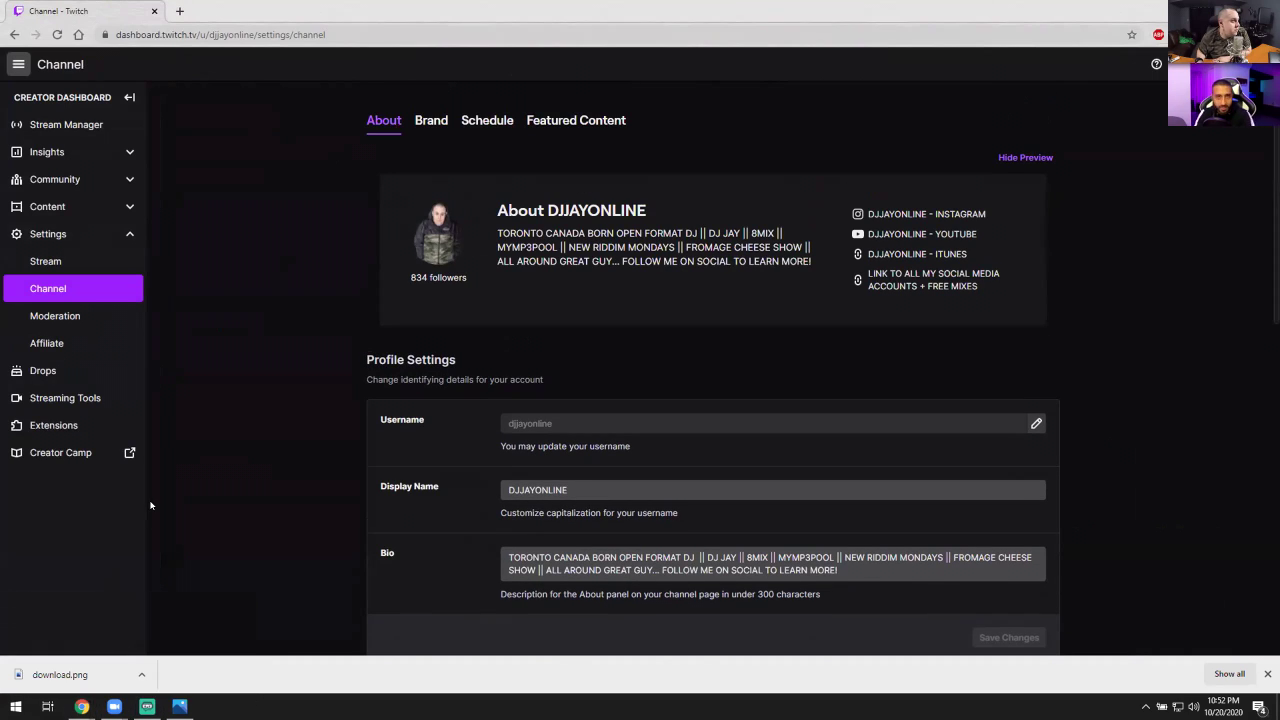
pyautogui.click(70, 339)
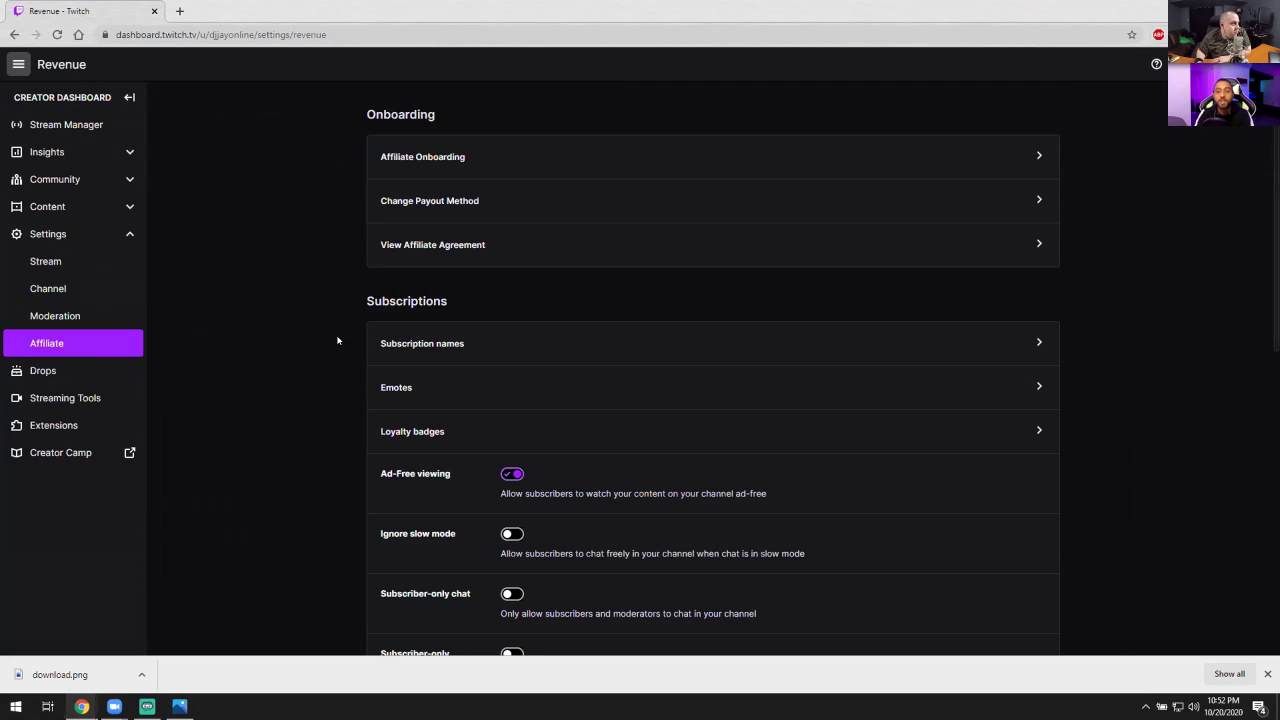
# Step: Open the subscription Emotes settings, enter editing mode for the tier emotes, and leave it without changing anything
pyautogui.scroll(-1, 286, 457)
pyautogui.click(391, 320)
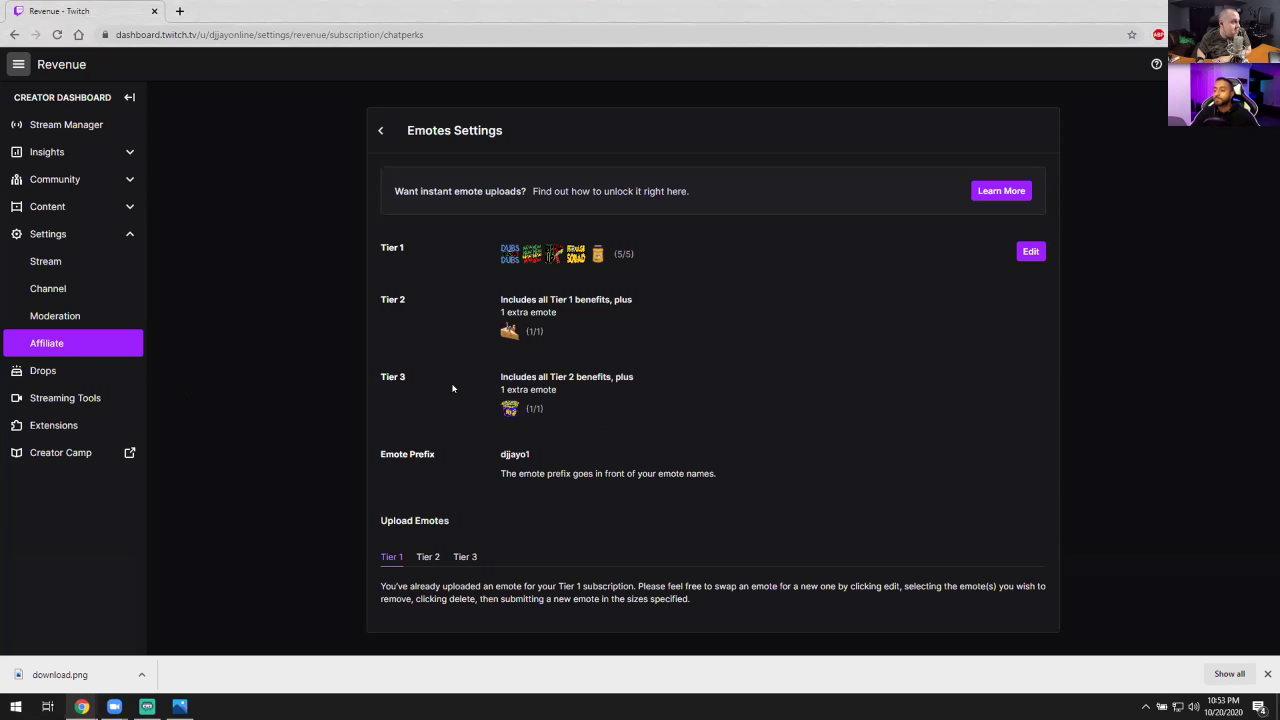
pyautogui.click(1030, 251)
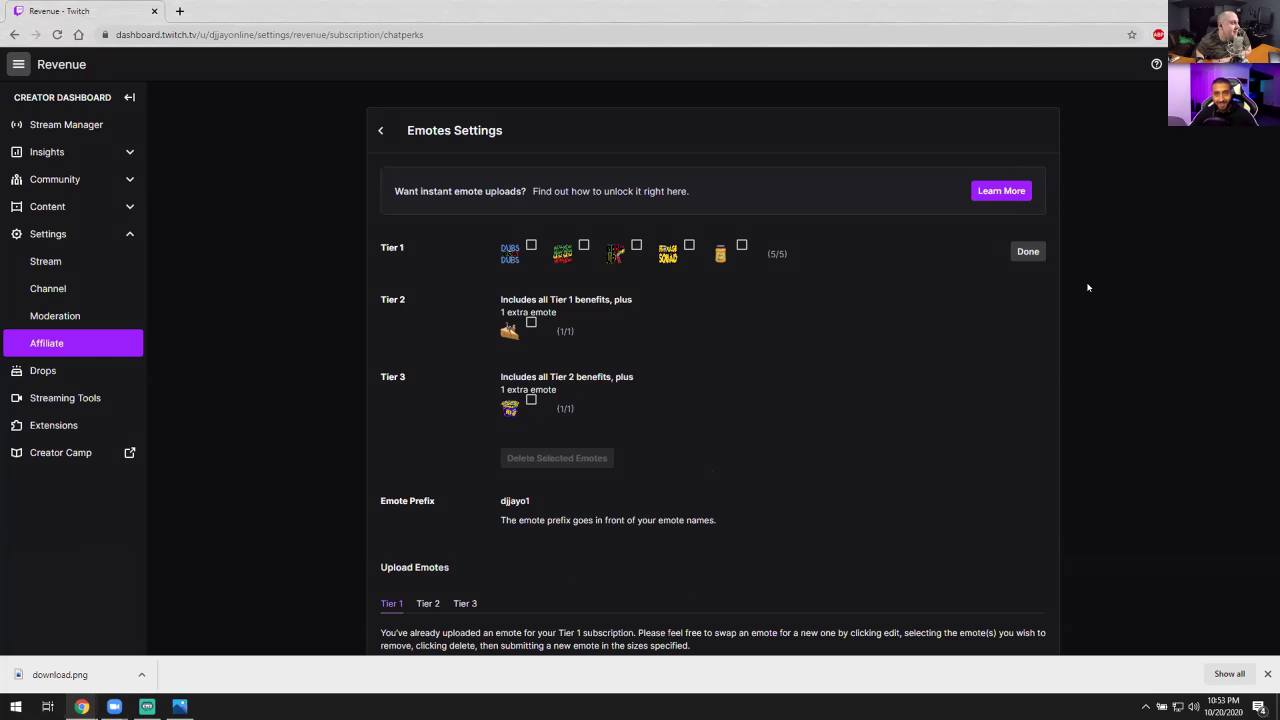
pyautogui.click(1028, 252)
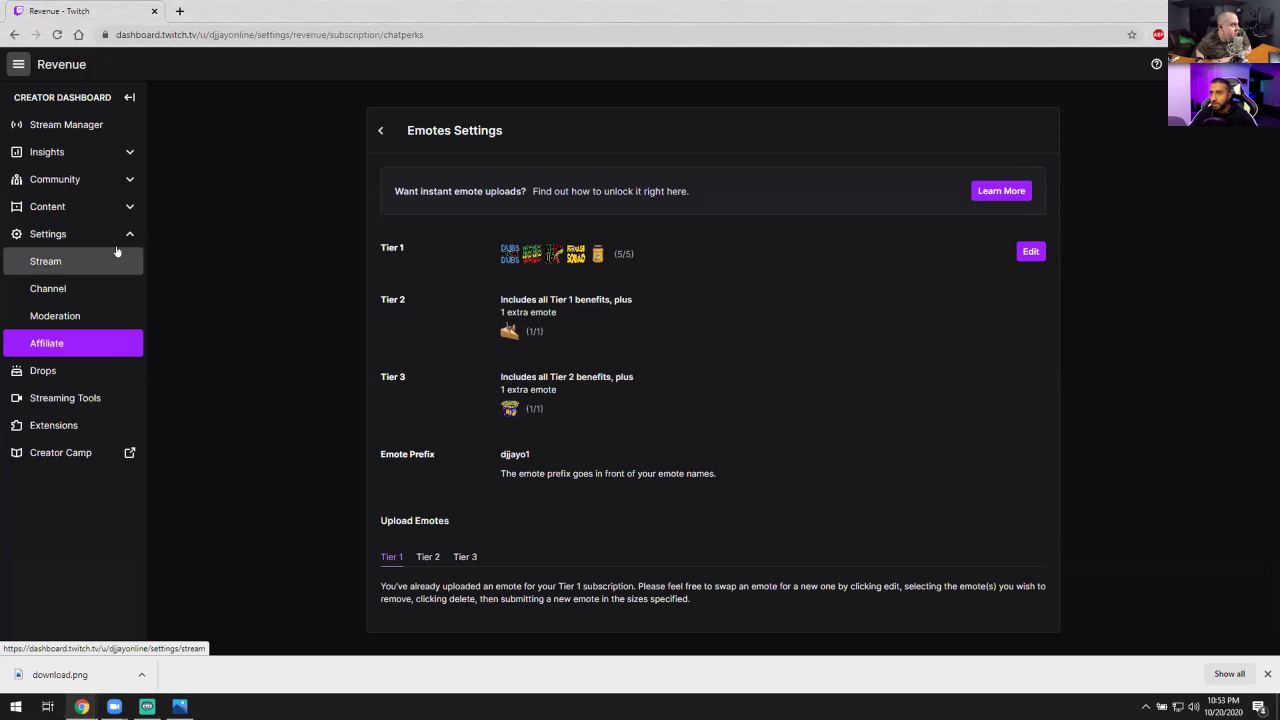
# Step: Return to the Affiliate settings and open Bits Tier Rewards - Badges and Emotes under Bits & Cheering
pyautogui.click(381, 131)
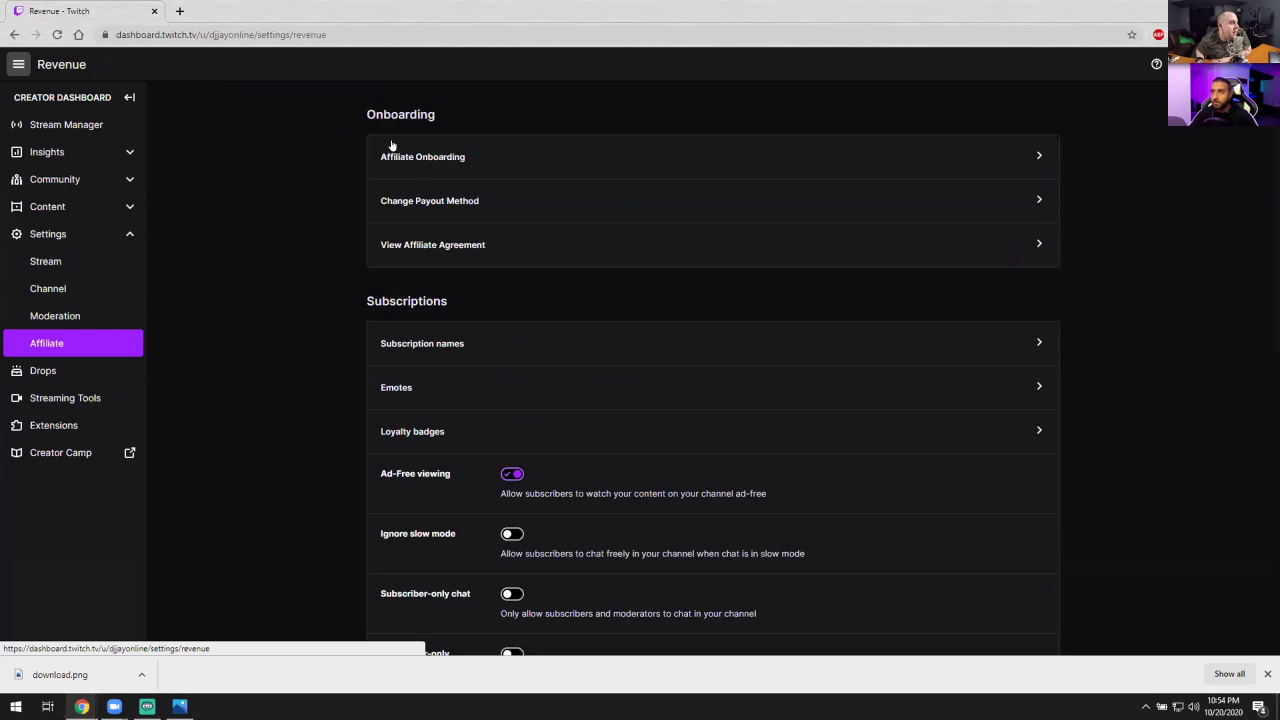
pyautogui.scroll(-3, 431, 330)
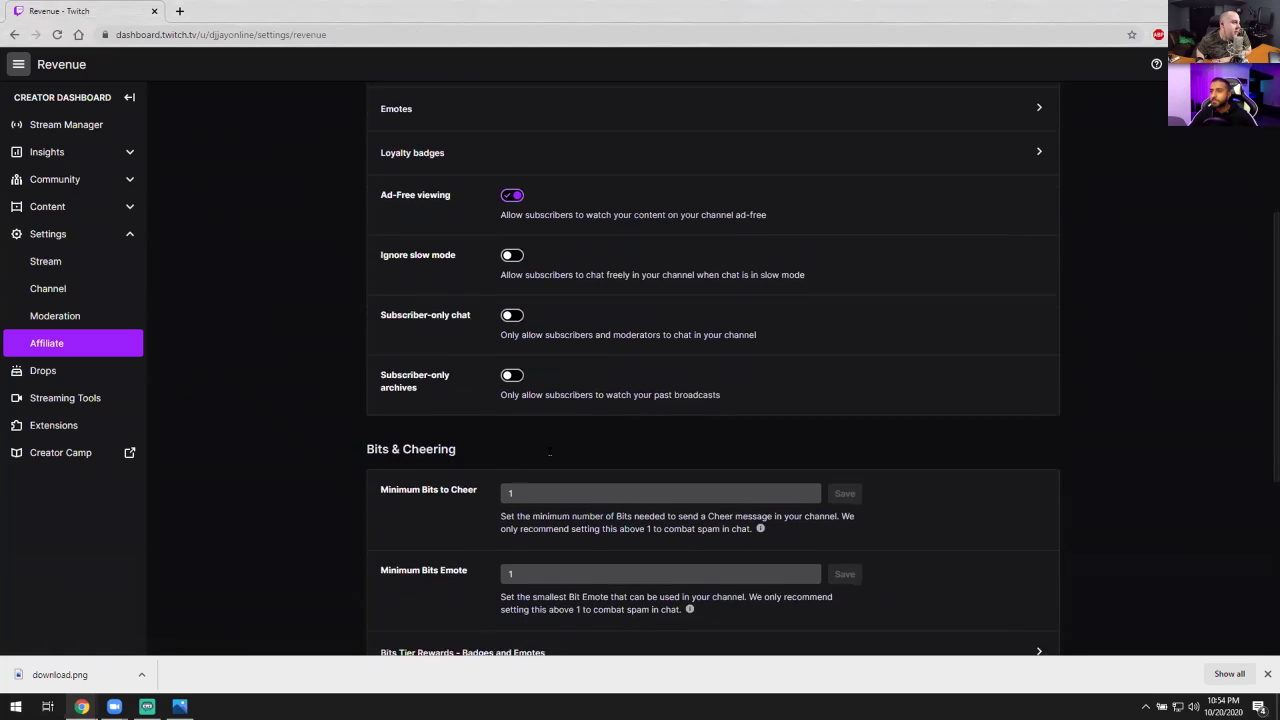
pyautogui.scroll(-3, 549, 453)
pyautogui.click(489, 401)
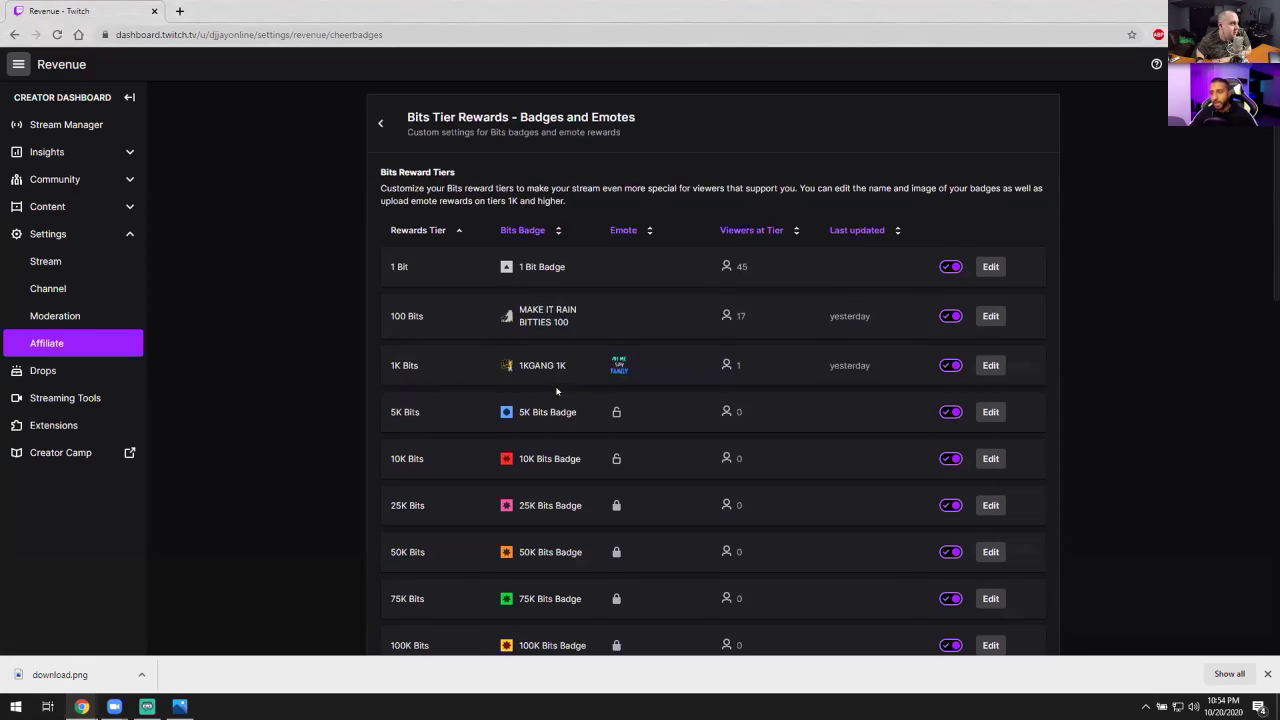
pyautogui.scroll(-1, 557, 391)
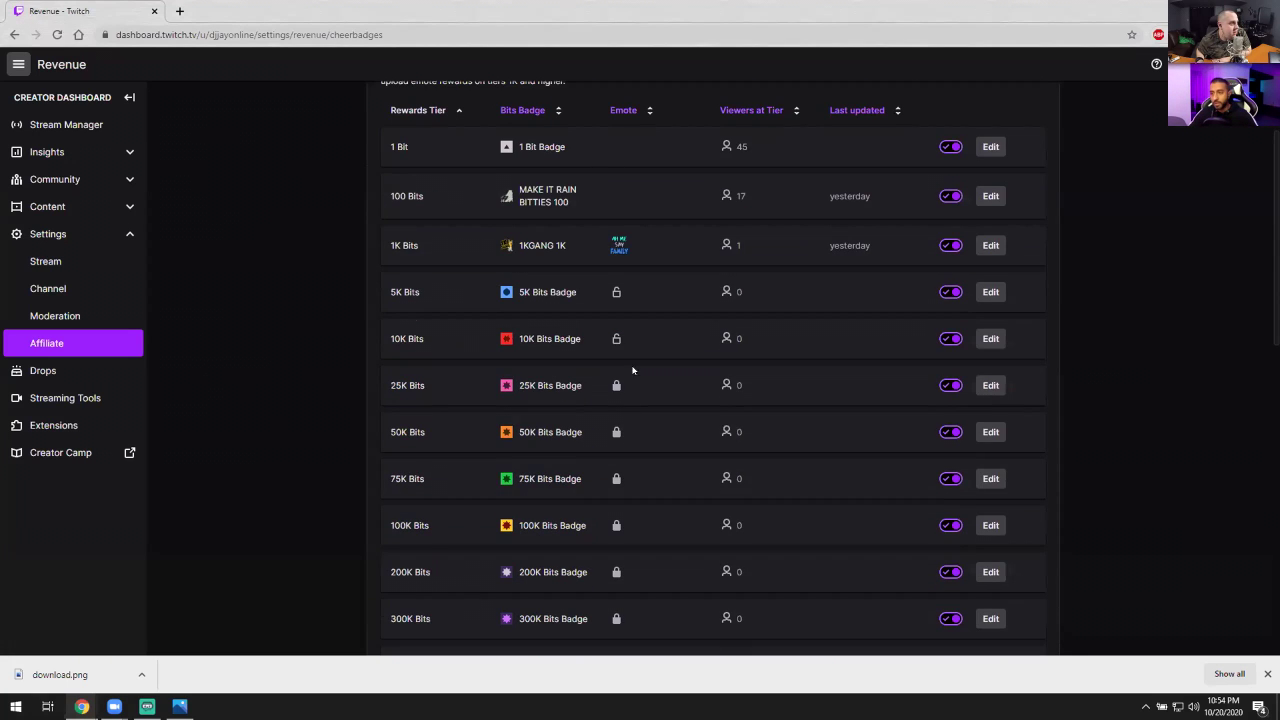
# Step: Open the 5K Bits reward tier for editing and set its emote image upload to Advanced
pyautogui.click(990, 292)
pyautogui.scroll(-1, 920, 410)
pyautogui.click(832, 422)
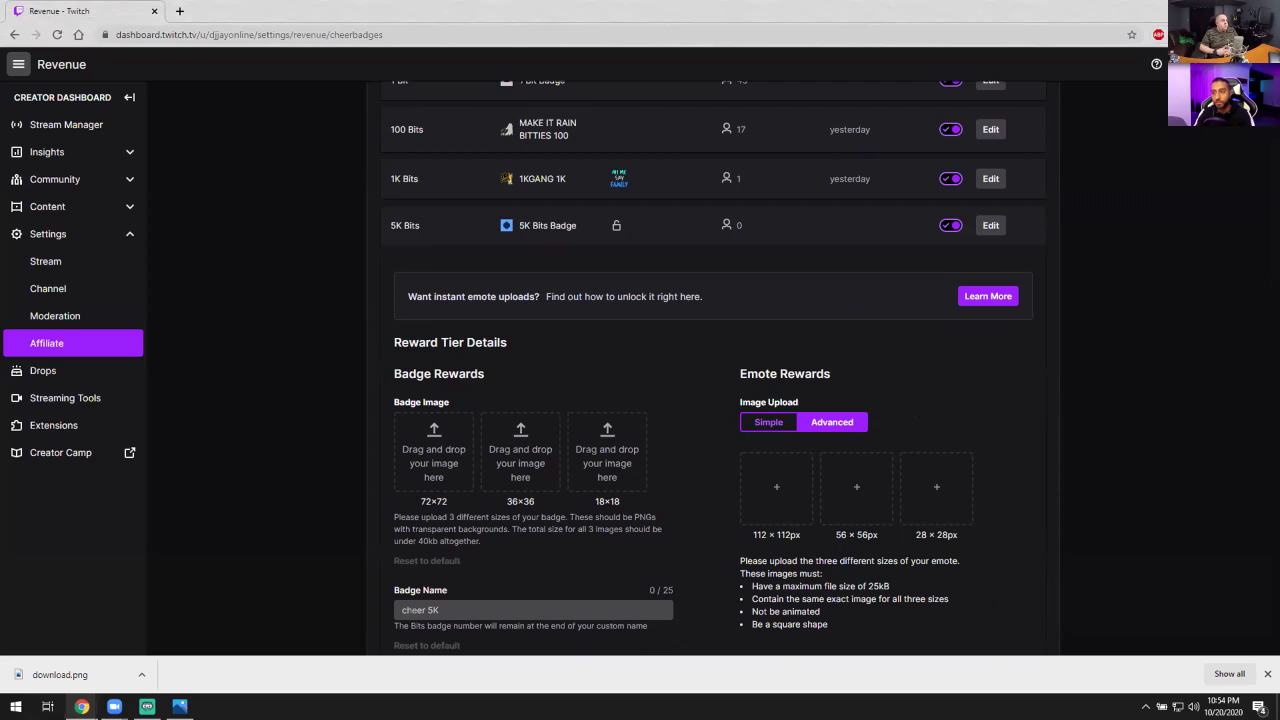
pyautogui.scroll(-1, 1208, 399)
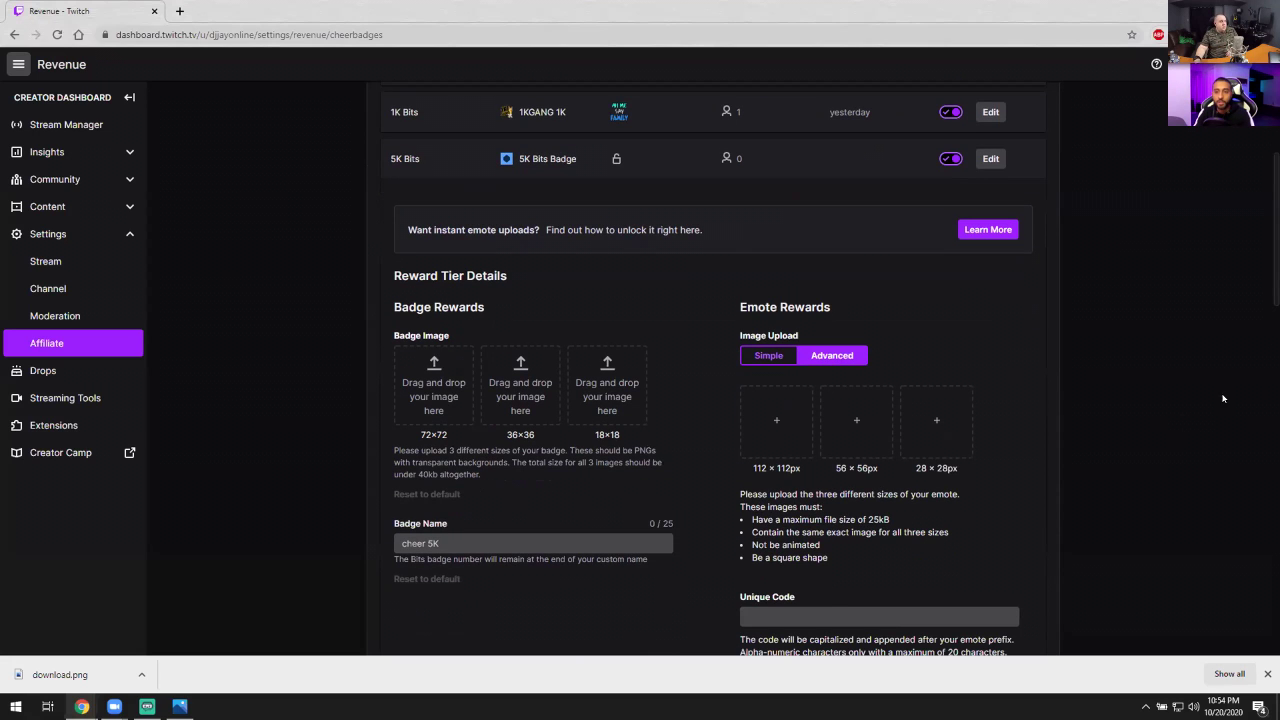
pyautogui.scroll(-3, 1211, 309)
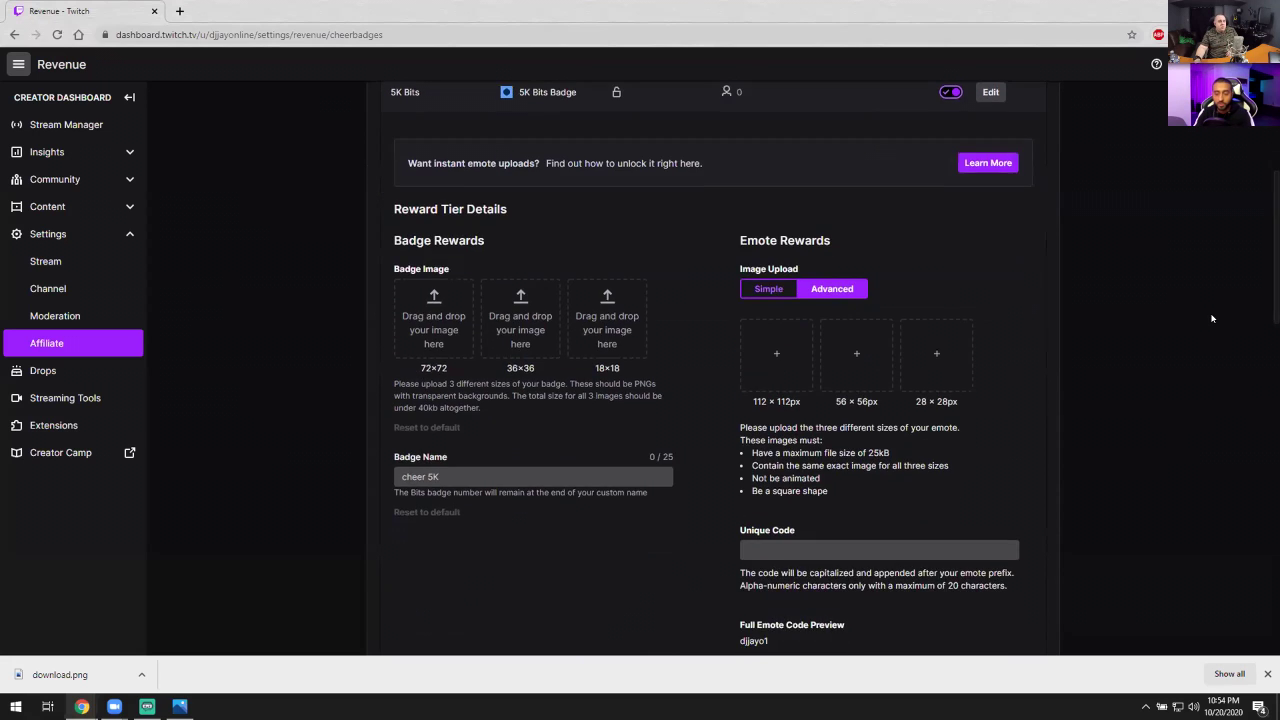
pyautogui.scroll(1, 1219, 335)
pyautogui.scroll(1, 1219, 335)
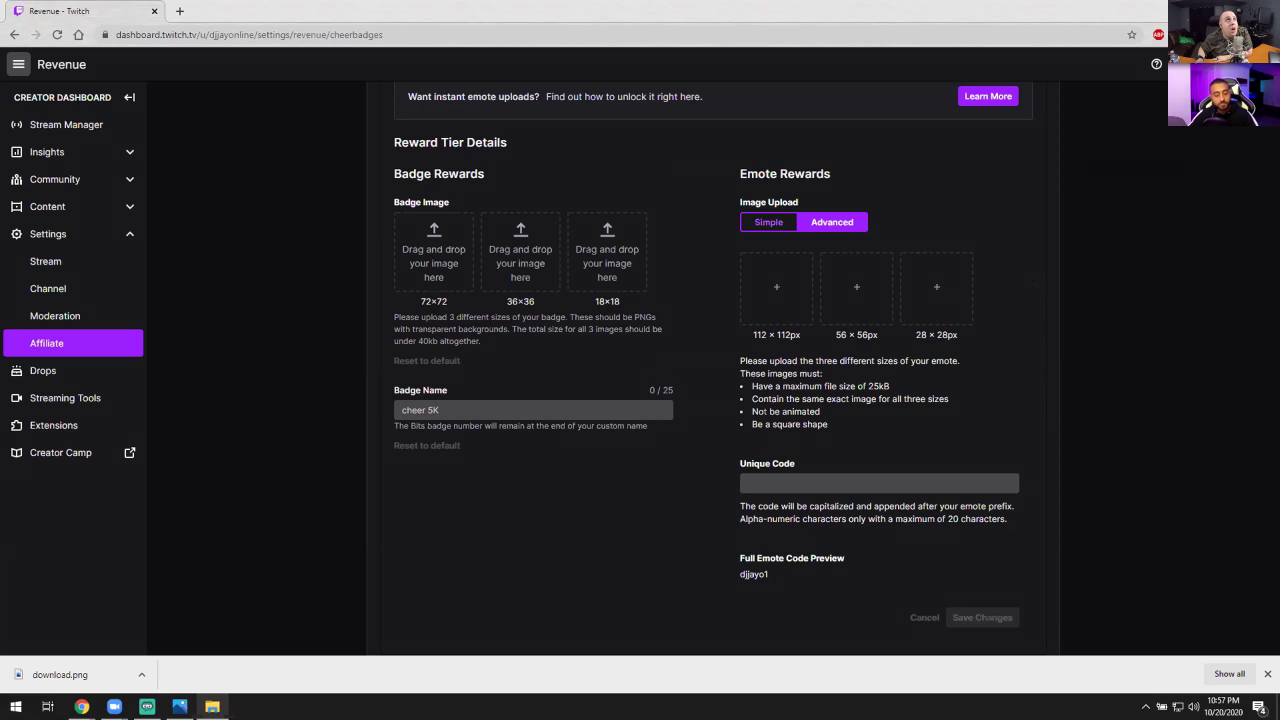
# Step: Add the party-hat face images to the 5K Bits emote's 112 × 112, 56 × 56 and 28 × 28 px upload slots
pyautogui.moveTo(960, 250); pyautogui.dragTo(776, 288)
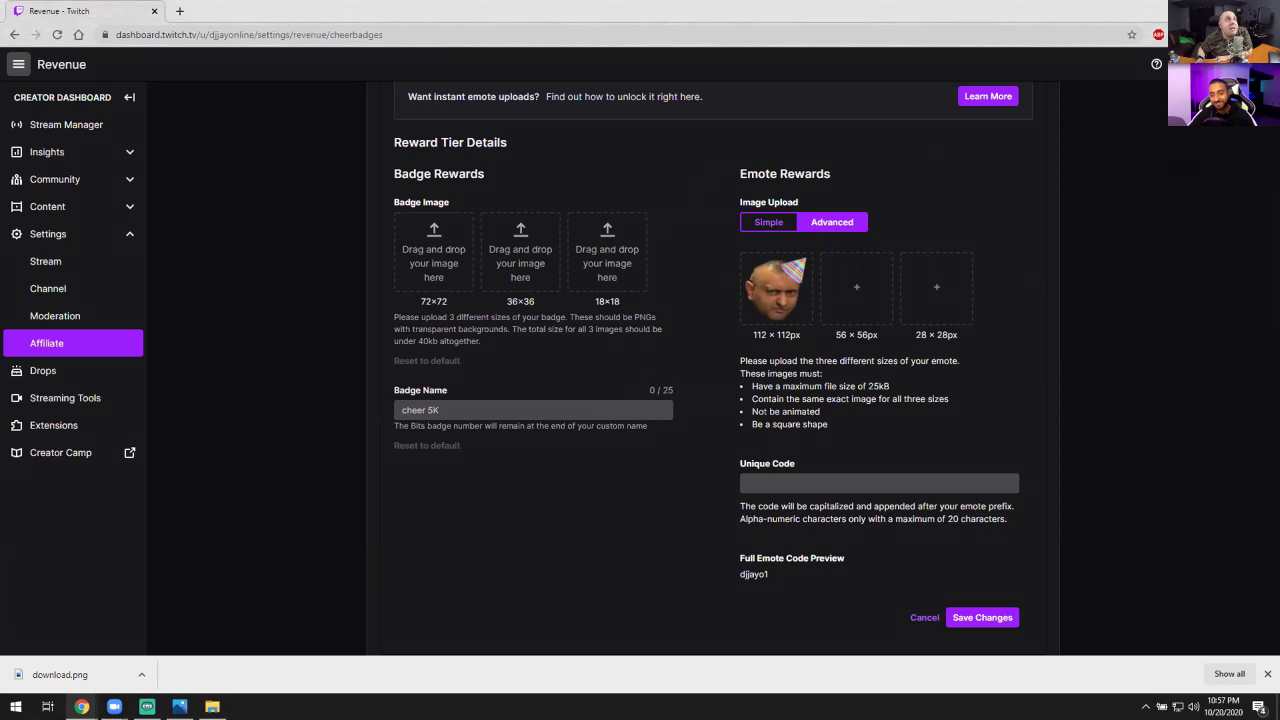
pyautogui.moveTo(1279, 143); pyautogui.dragTo(848, 296)
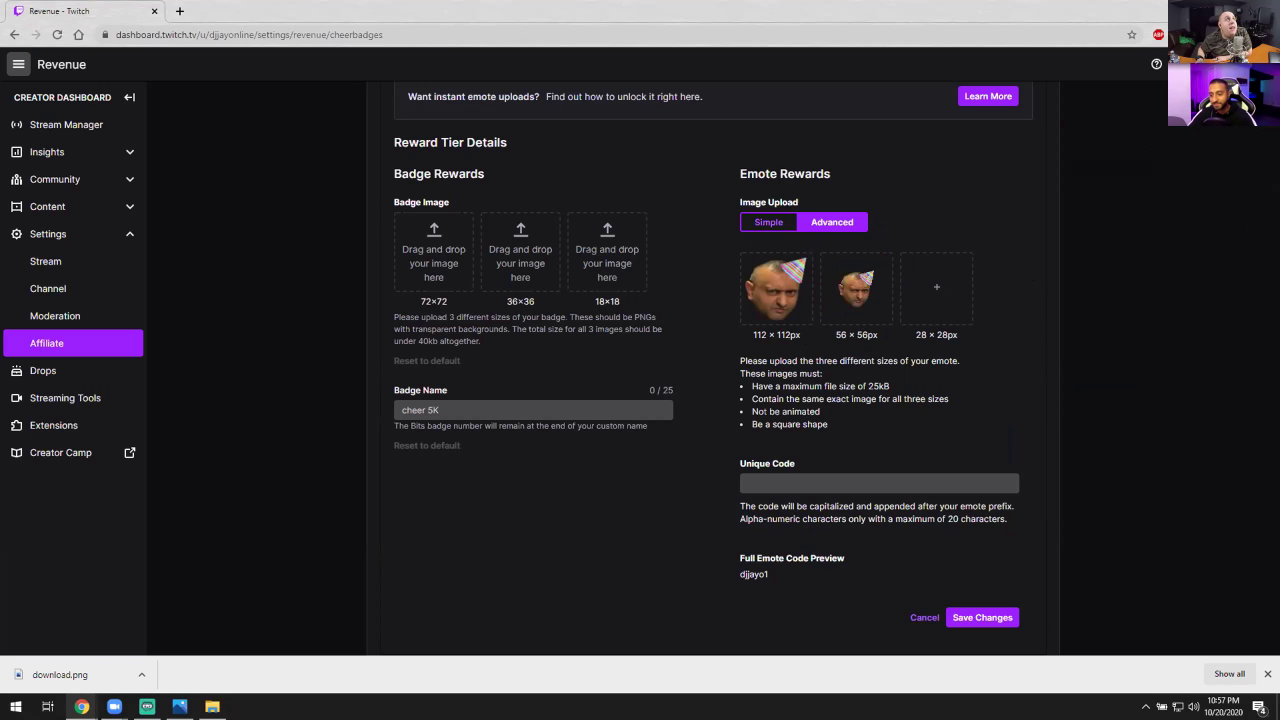
pyautogui.moveTo(1279, 300); pyautogui.dragTo(940, 300)
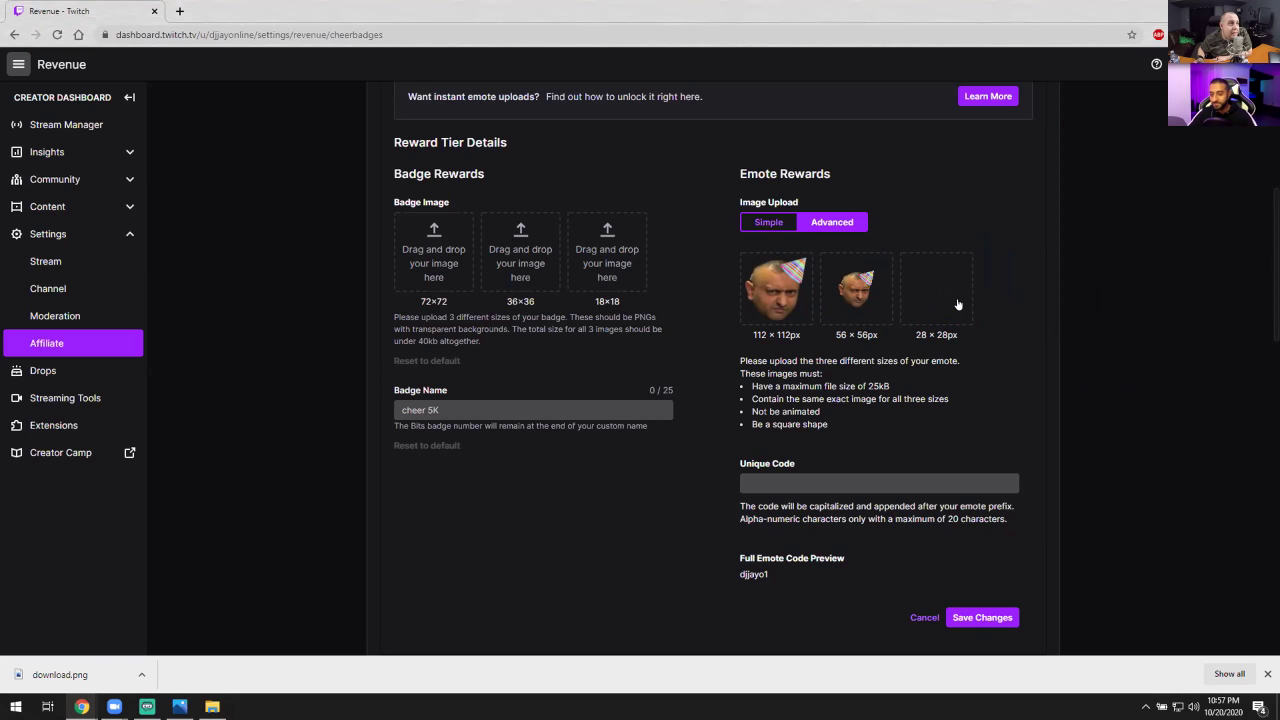